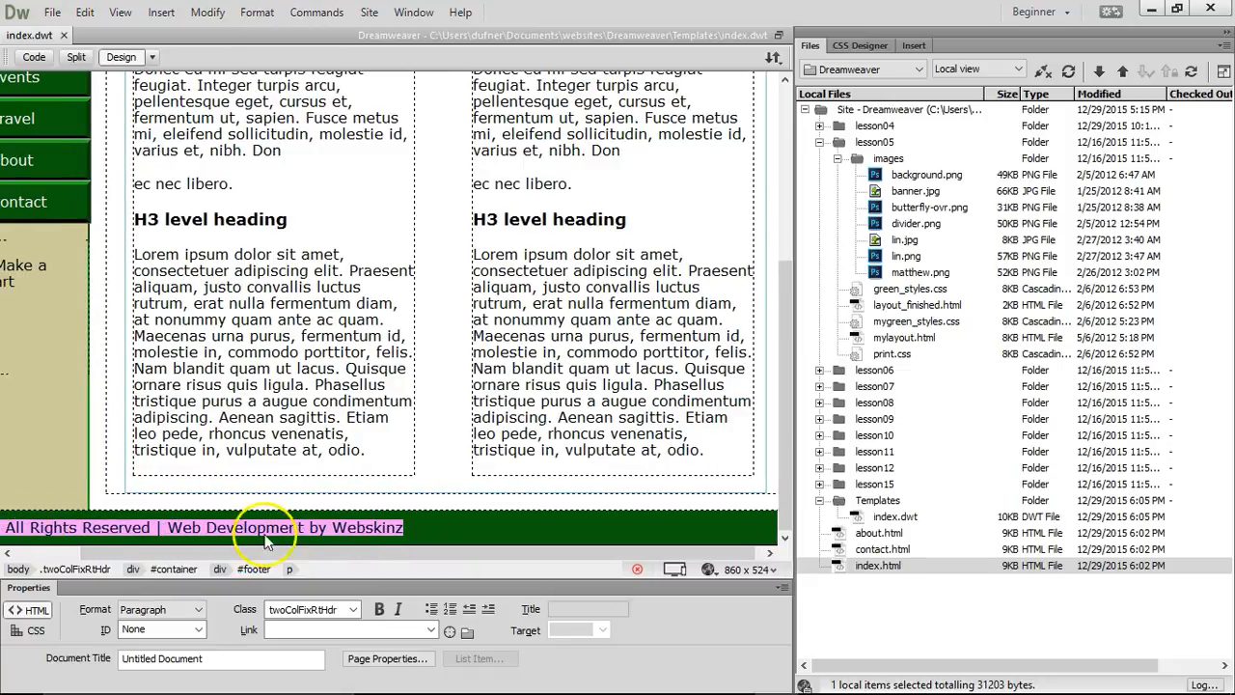
- Examine the template's header navigation links and sidebar navigation buttons
{"action": "left_click", "coordinate": [419, 529]}
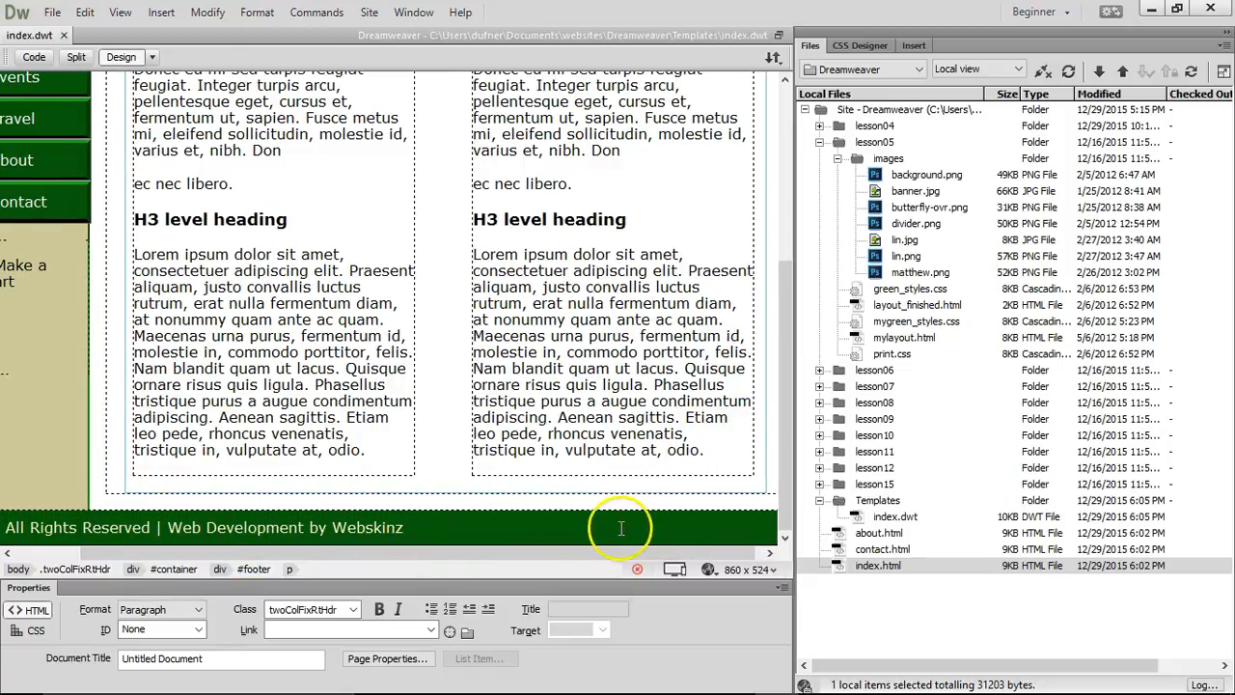
{"action": "scroll", "coordinate": [193, 145], "scroll_direction": "up", "scroll_amount": 6}
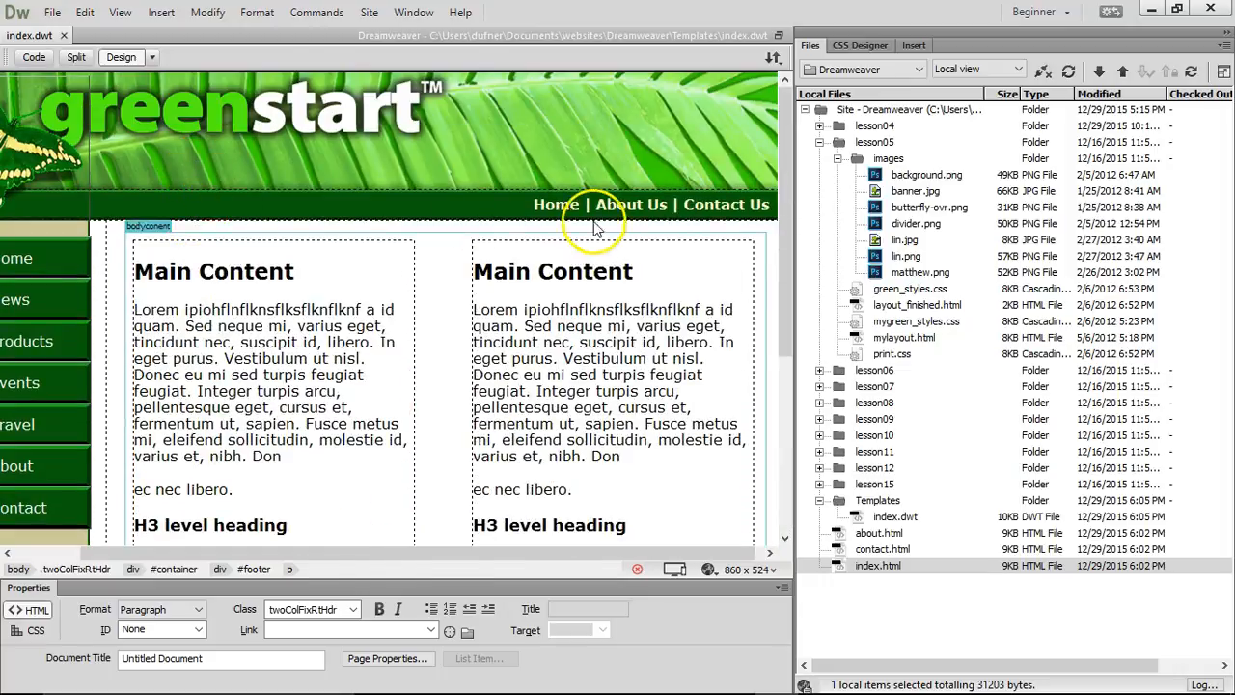
{"action": "left_click_drag", "start_coordinate": [529, 203], "coordinate": [767, 206]}
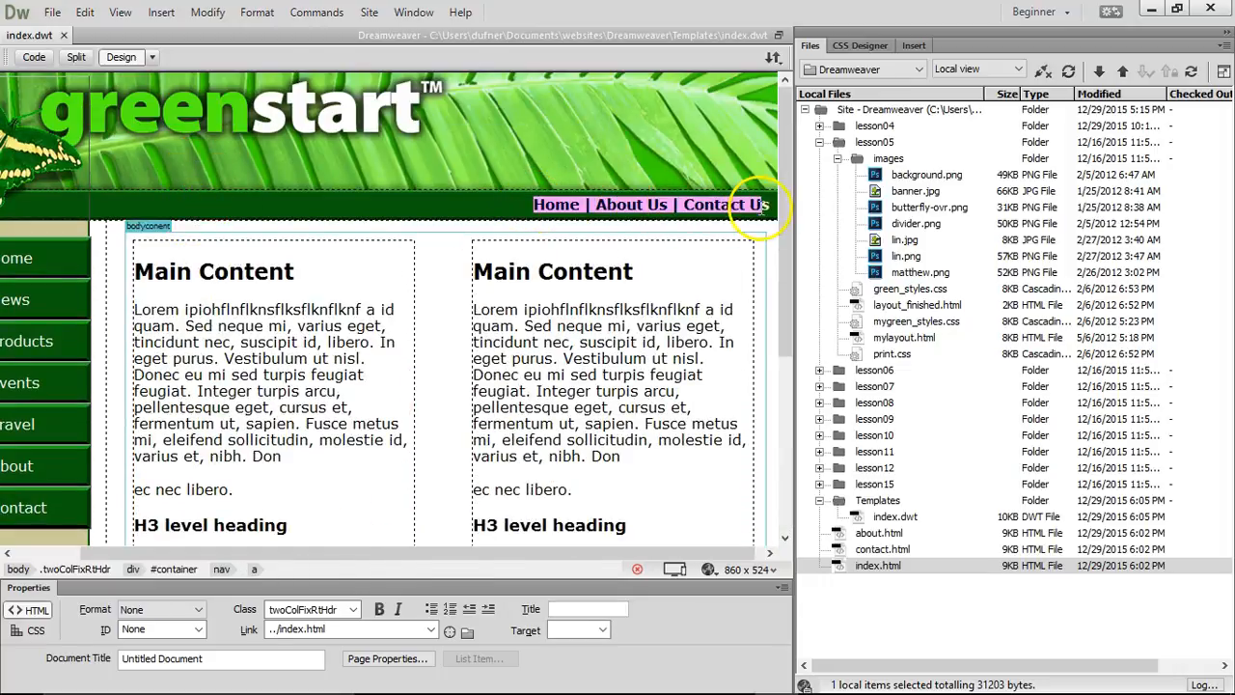
{"action": "left_click", "coordinate": [763, 205]}
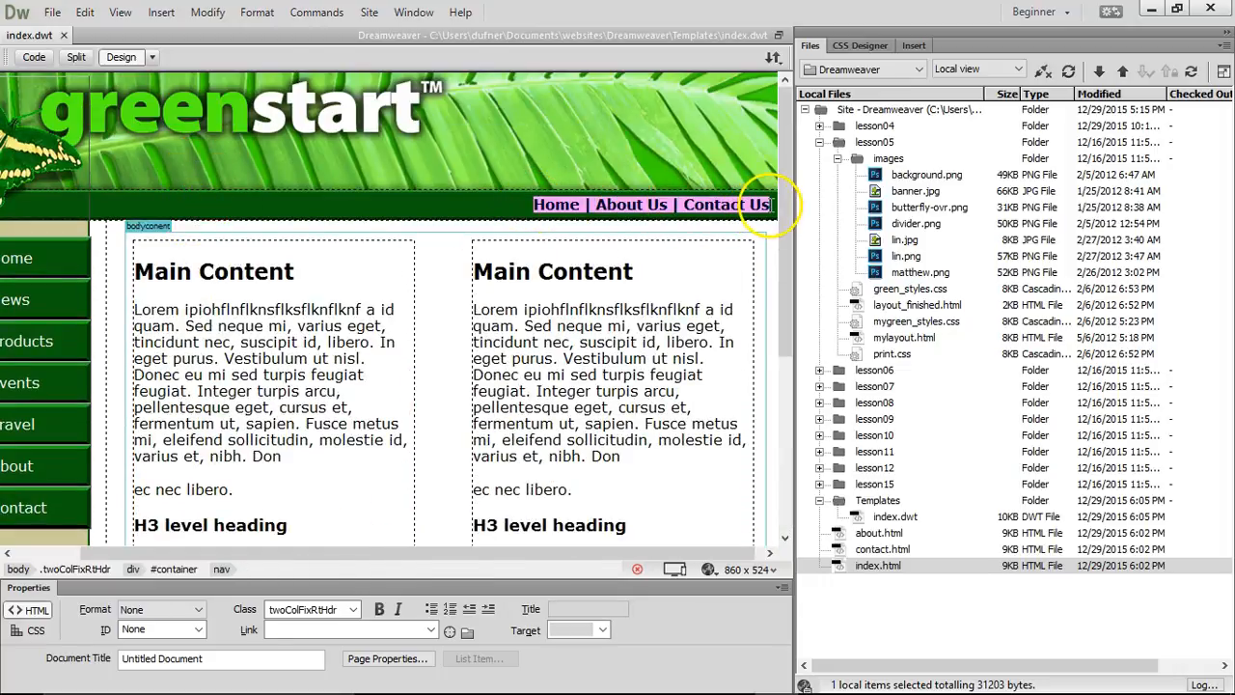
{"action": "left_click", "coordinate": [36, 258]}
{"action": "scroll", "coordinate": [87, 253], "scroll_direction": "down", "scroll_amount": 1}
{"action": "left_click", "coordinate": [44, 208]}
{"action": "left_click", "coordinate": [63, 248]}
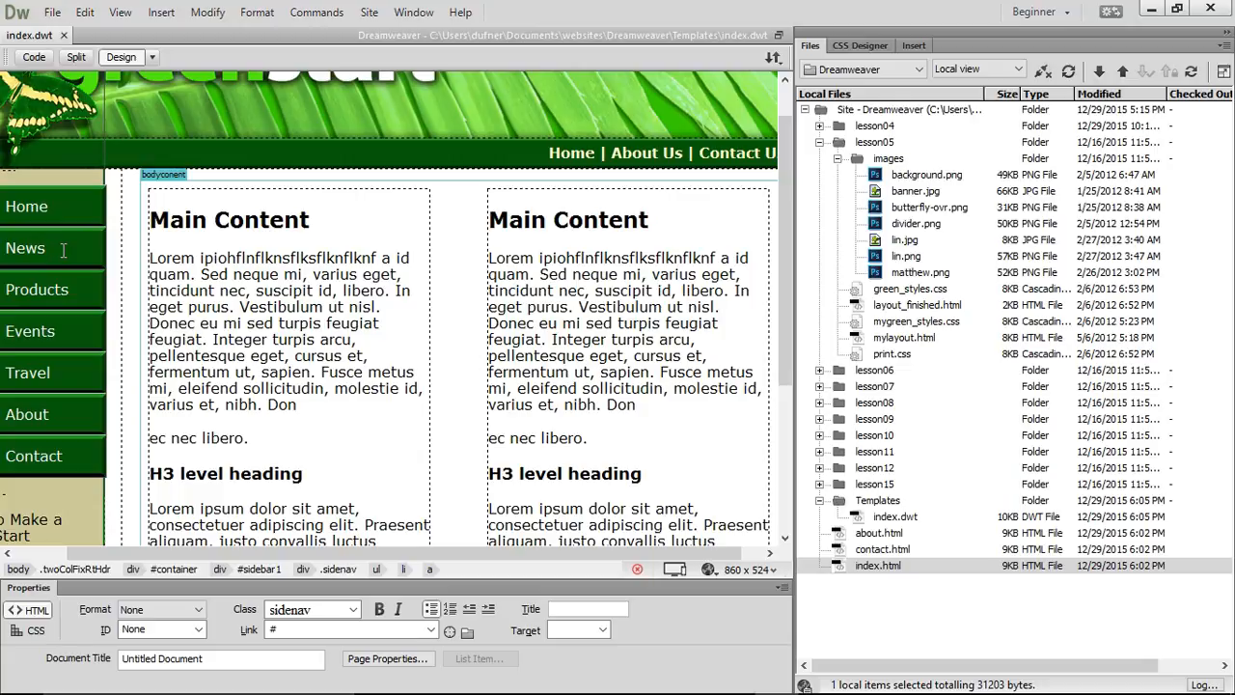
{"action": "left_click_drag", "start_coordinate": [784, 342], "coordinate": [783, 487]}
- Select the whole copyright line in the footer and show it in Code view
{"action": "left_click_drag", "start_coordinate": [424, 526], "coordinate": [8, 527]}
{"action": "left_click", "coordinate": [20, 528]}
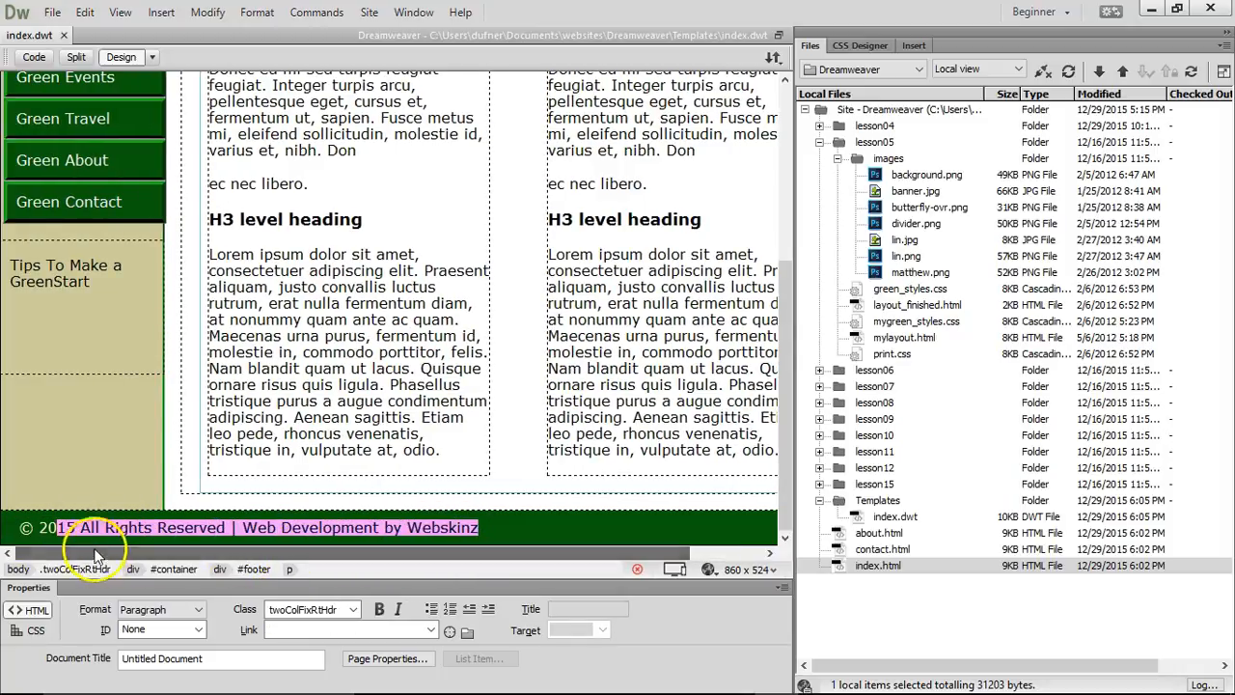
{"action": "left_click_drag", "start_coordinate": [42, 528], "coordinate": [483, 524]}
{"action": "left_click", "coordinate": [26, 527], "text": "shift"}
{"action": "left_click", "coordinate": [26, 528]}
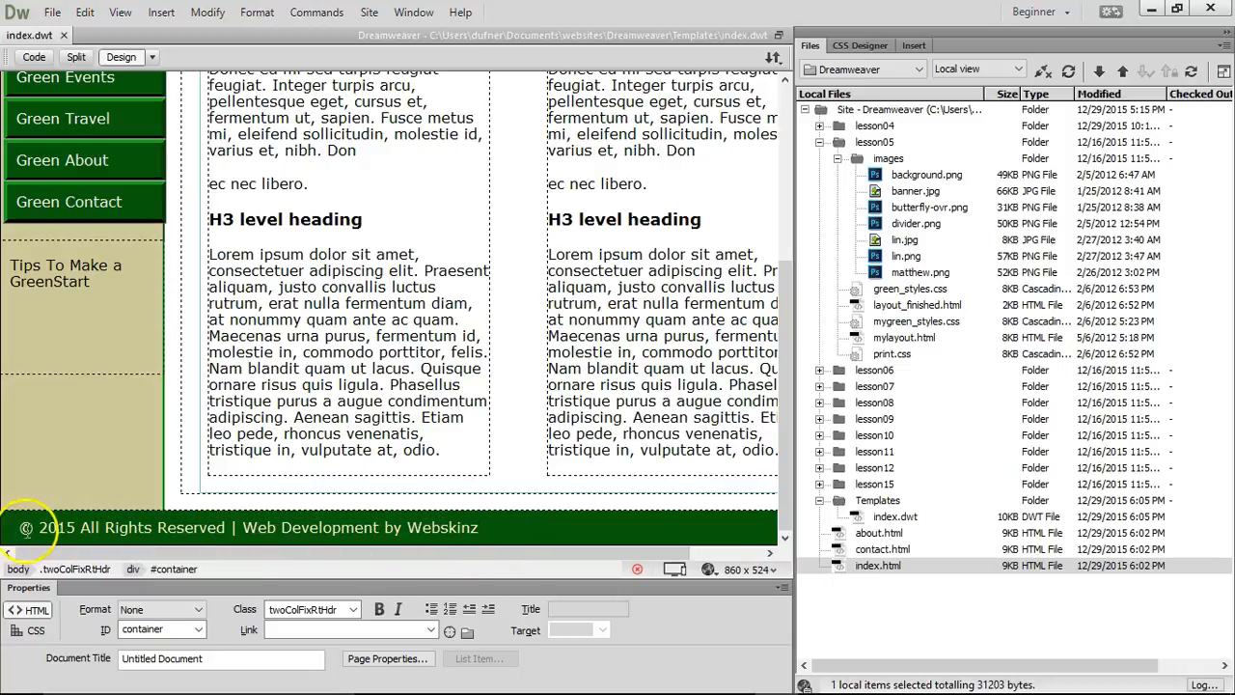
{"action": "left_click_drag", "start_coordinate": [26, 527], "coordinate": [487, 528]}
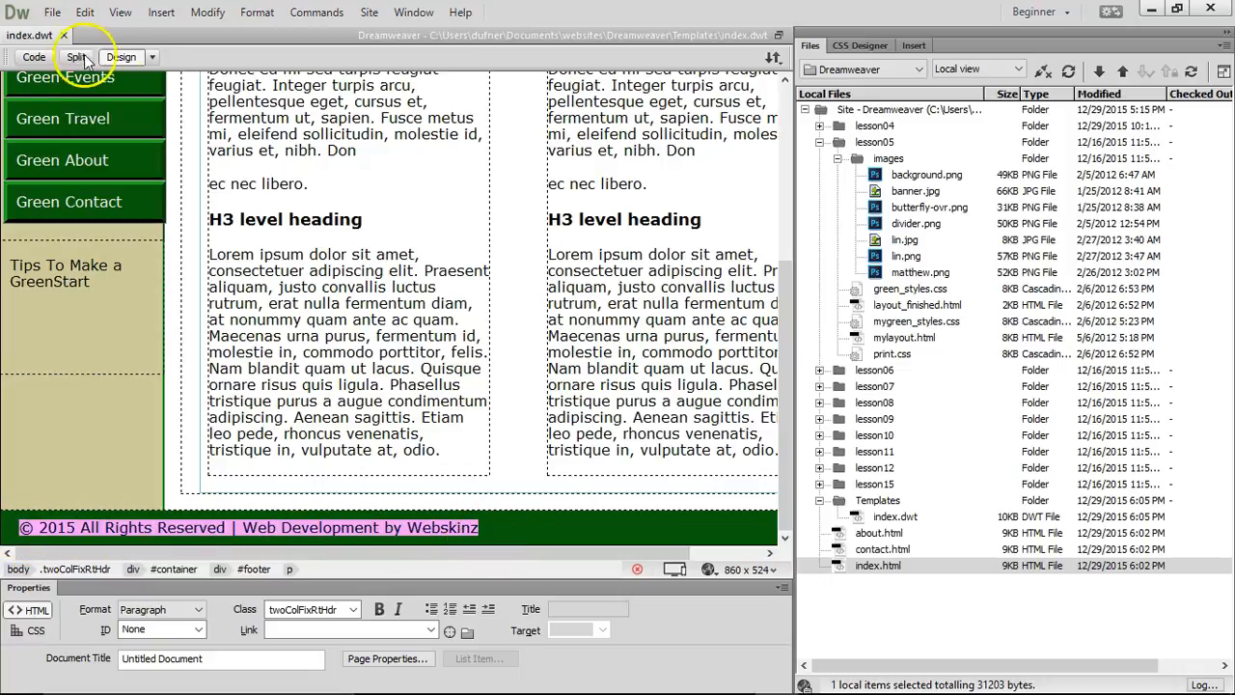
{"action": "left_click", "coordinate": [34, 57]}
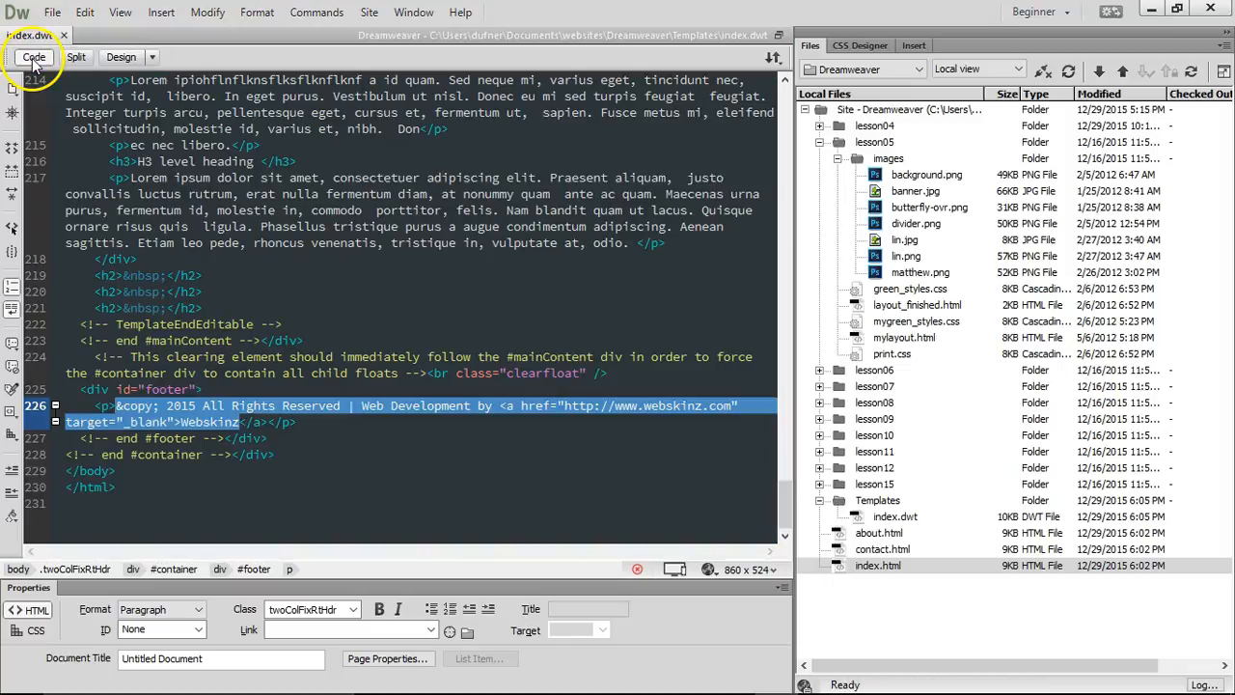
{"action": "left_click", "coordinate": [94, 405]}
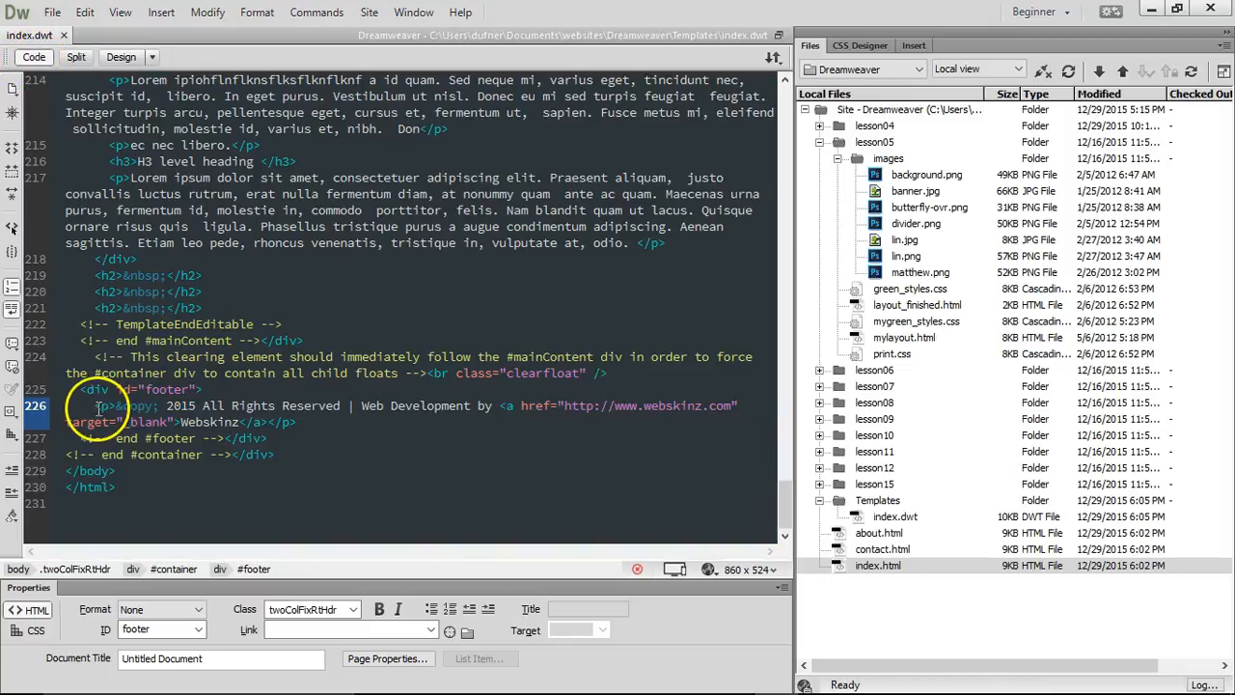
{"action": "left_click_drag", "start_coordinate": [94, 405], "coordinate": [117, 405]}
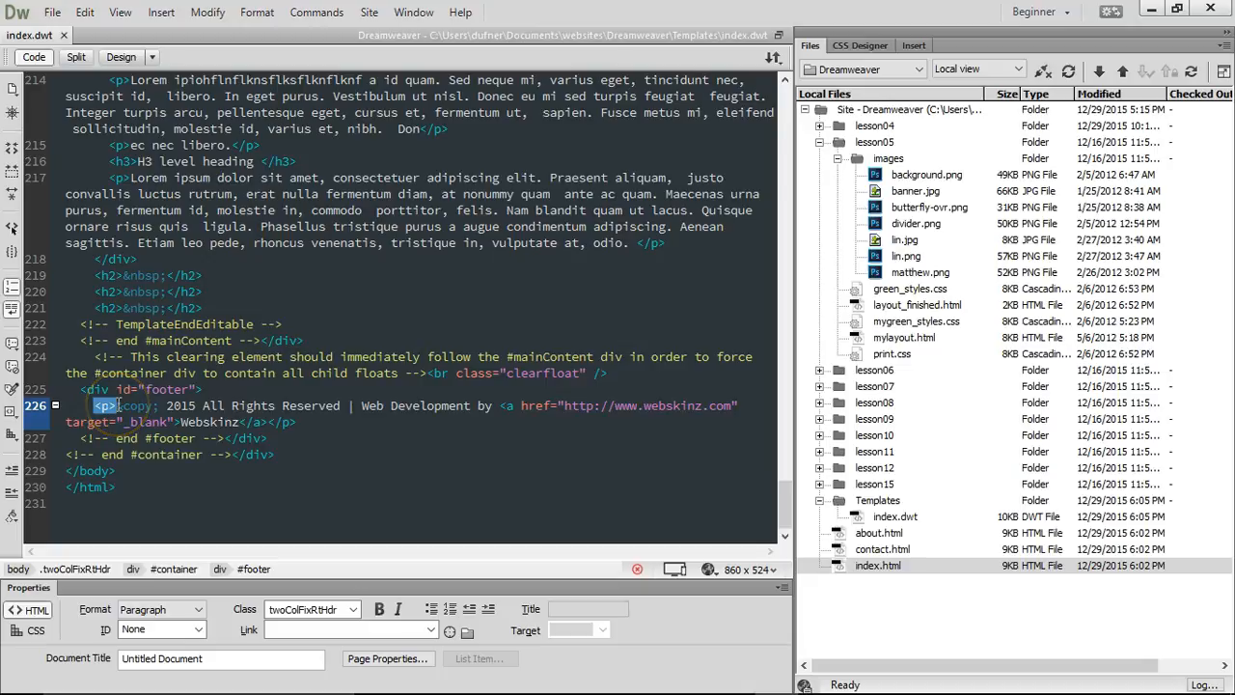
{"action": "key", "text": "Delete"}
{"action": "left_click_drag", "start_coordinate": [248, 421], "coordinate": [223, 421]}
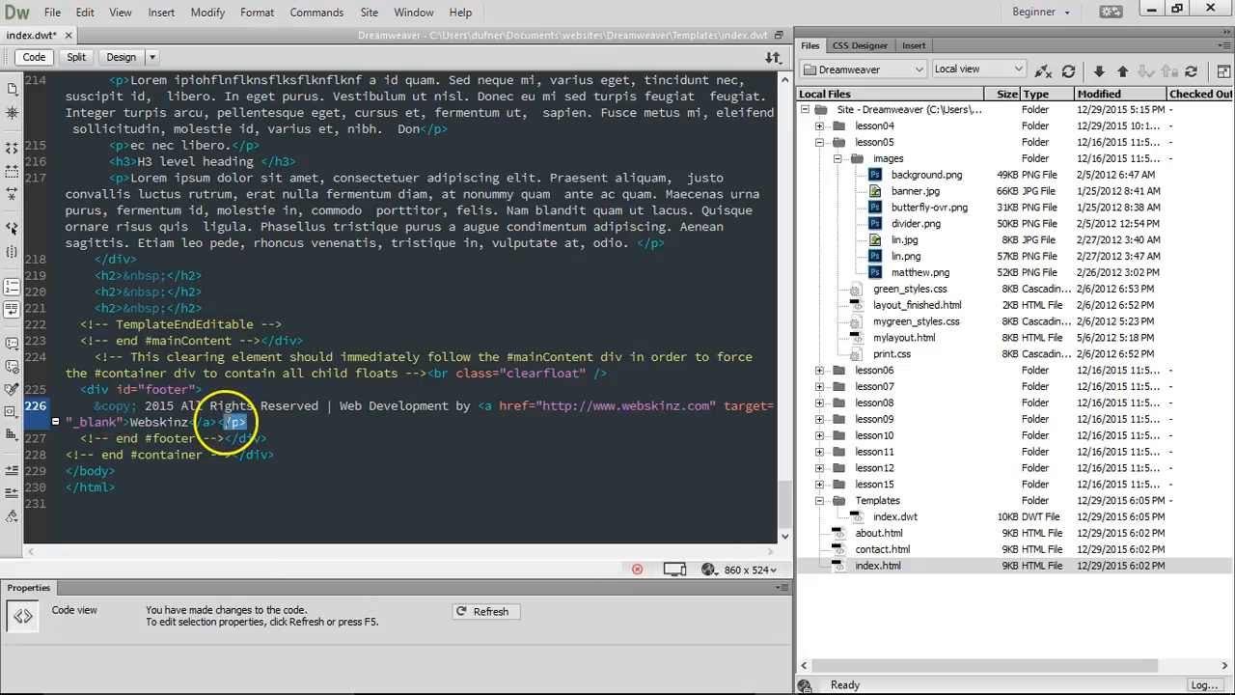
{"action": "key", "text": "ctrl+z"}
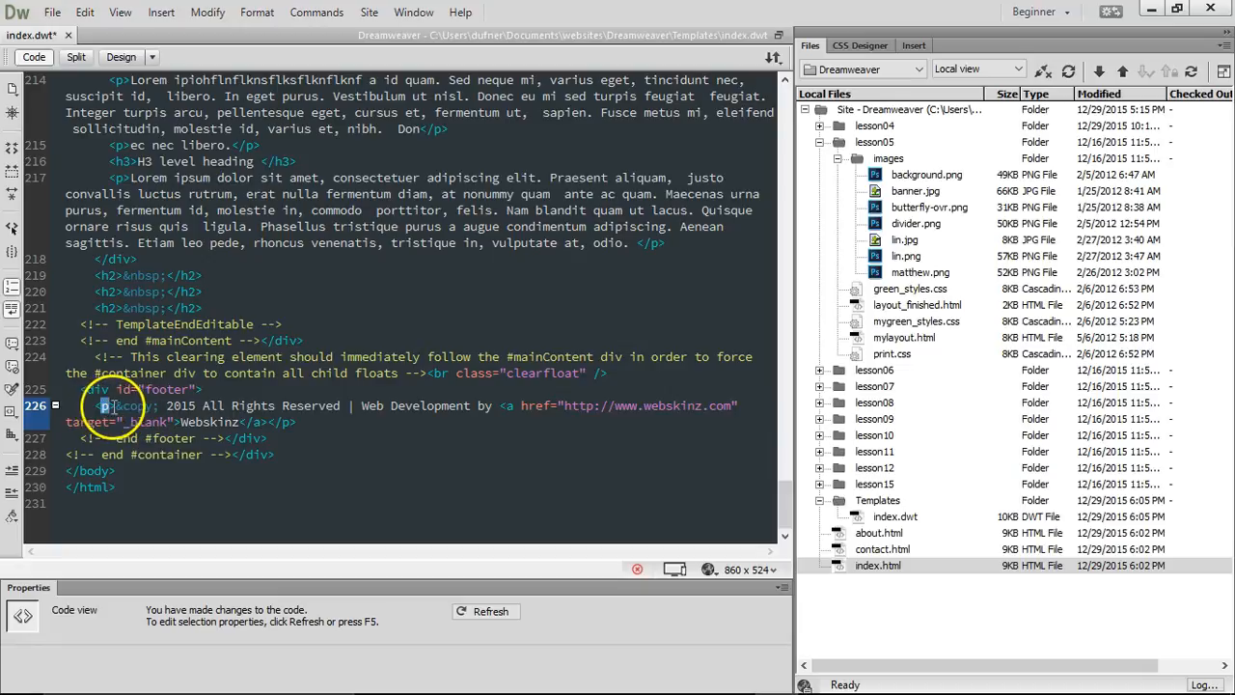
- Change the footer paragraph's opening and closing tags to div and add an empty div on a new line below it
{"action": "type", "text": "div"}
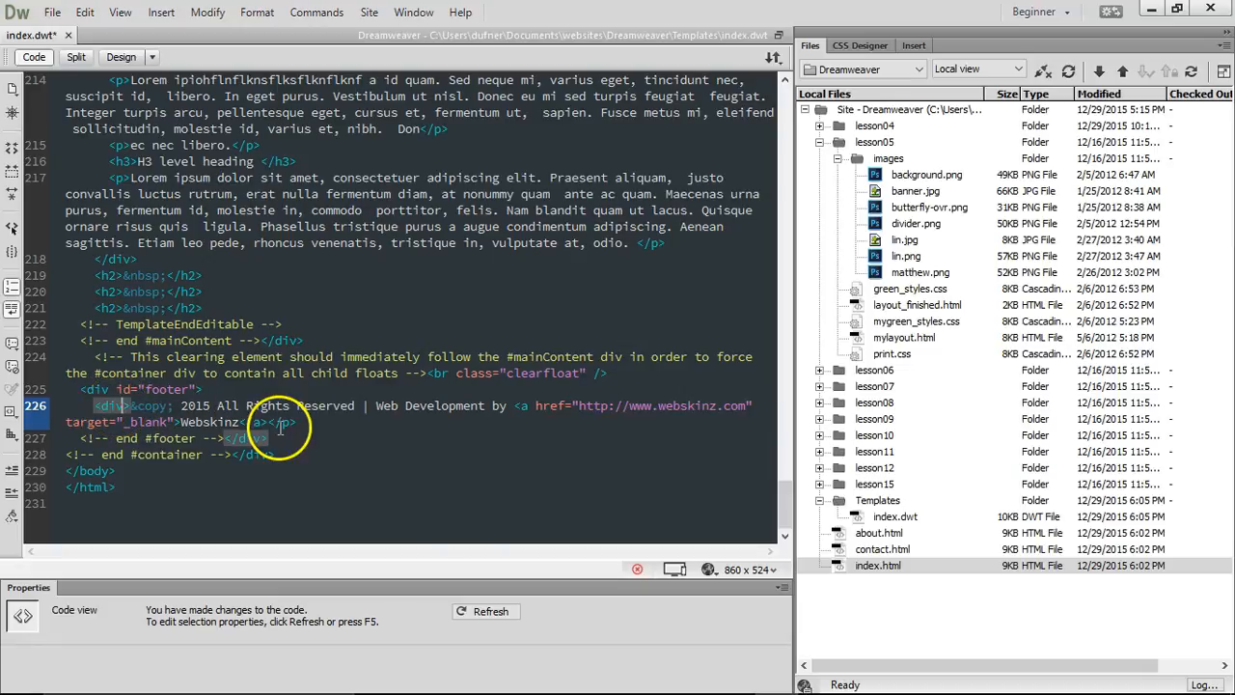
{"action": "double_click", "coordinate": [285, 423]}
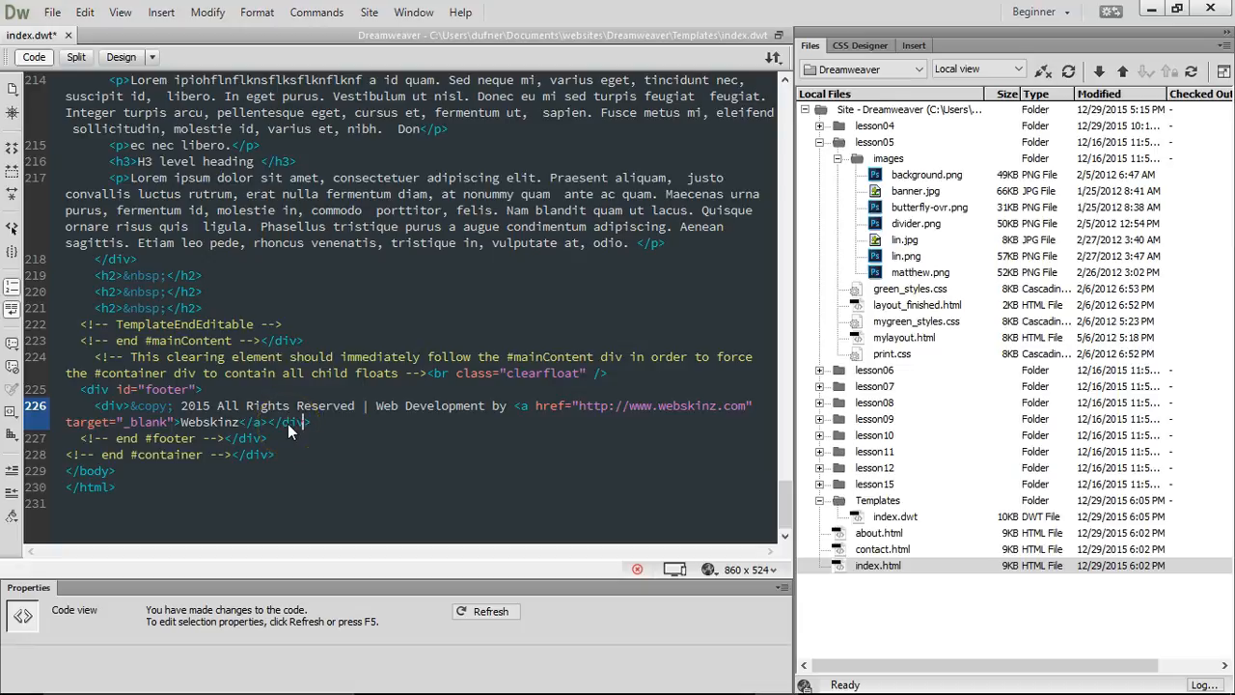
{"action": "left_click", "coordinate": [309, 424]}
{"action": "key", "text": "Return"}
{"action": "type", "text": "<div></div>"}
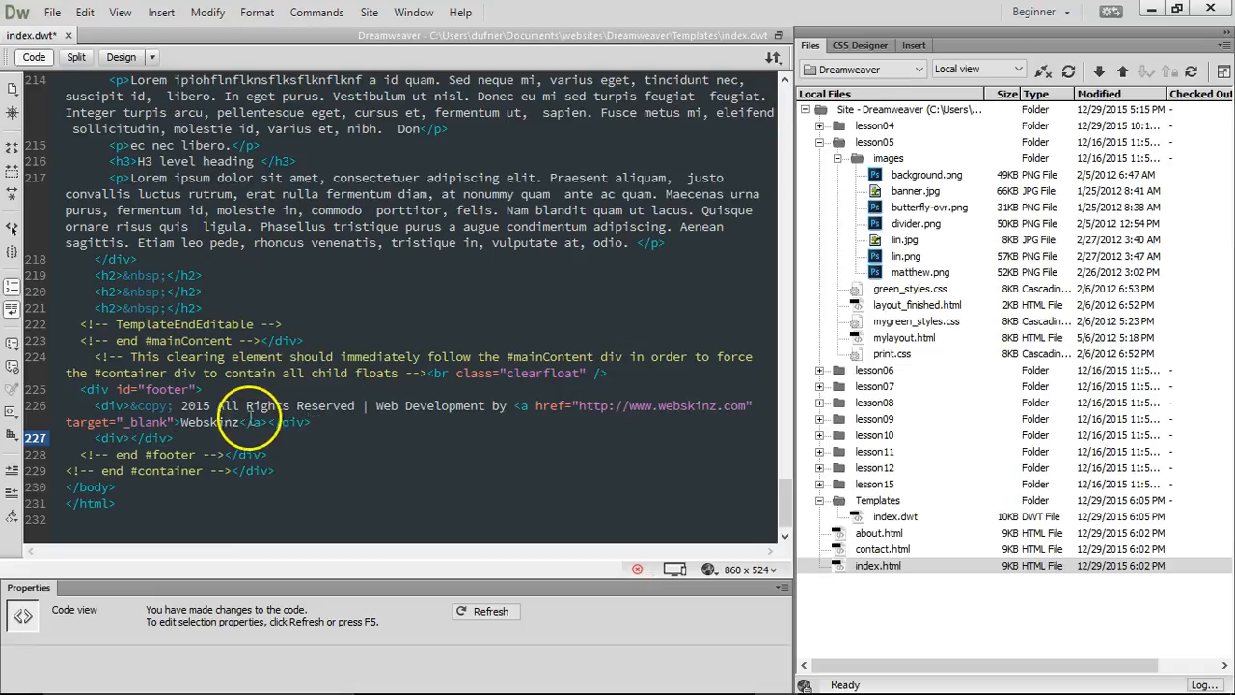
- Give the div containing the copyright text the class footer_right
{"action": "left_click", "coordinate": [124, 405]}
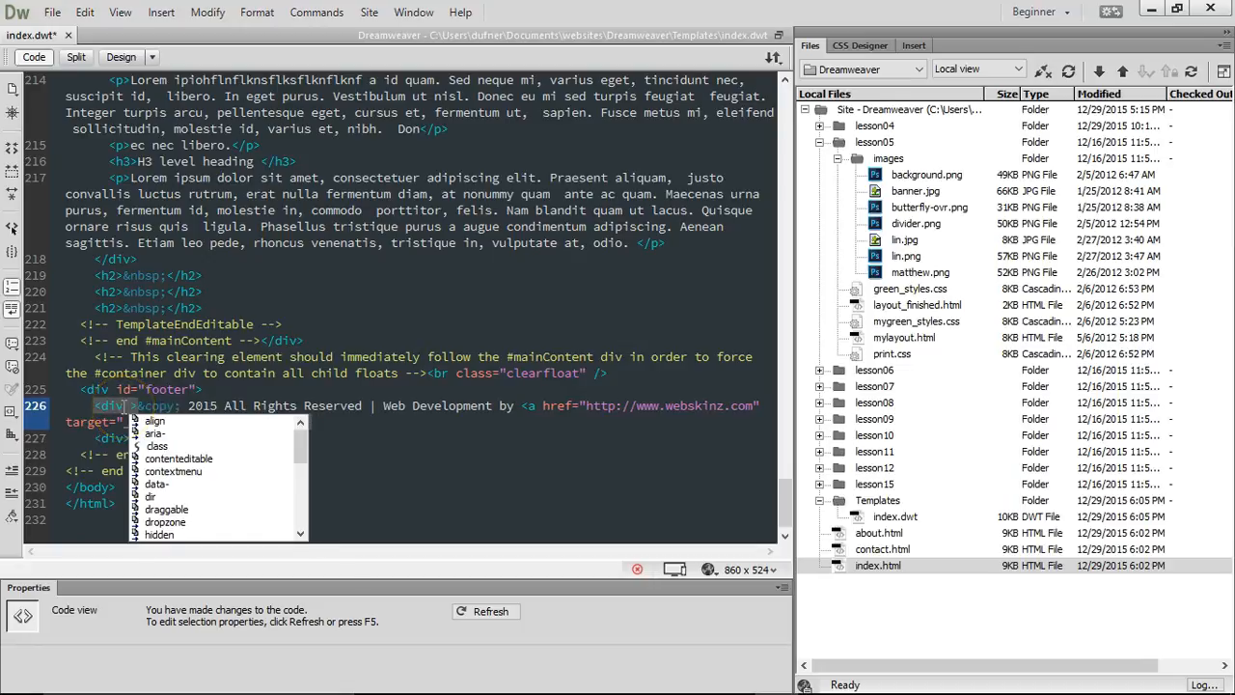
{"action": "type", "text": "class="}
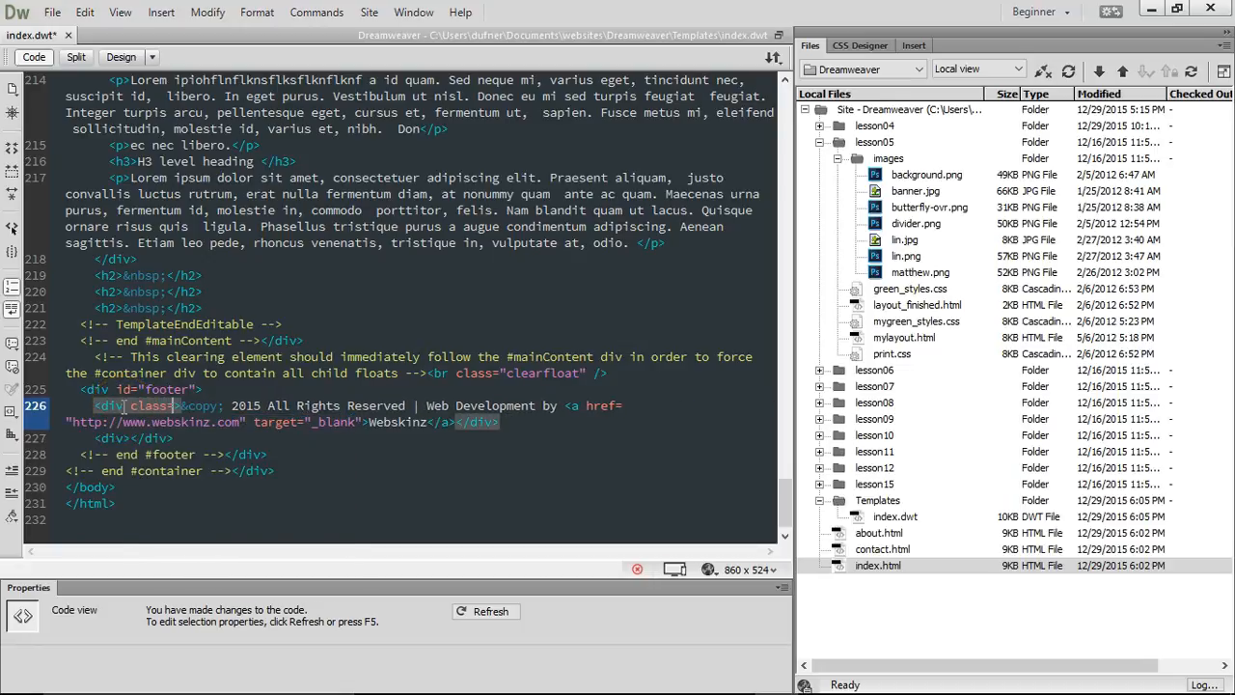
{"action": "type", "text": "\""}
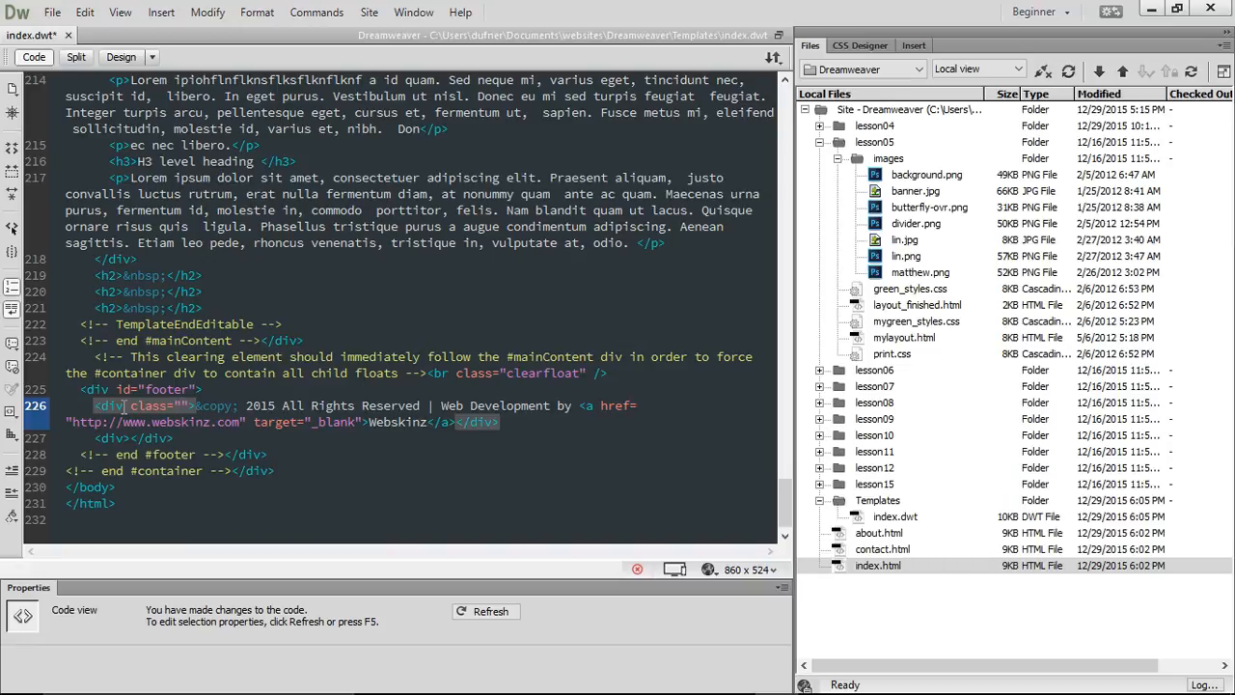
{"action": "type", "text": "footer "}
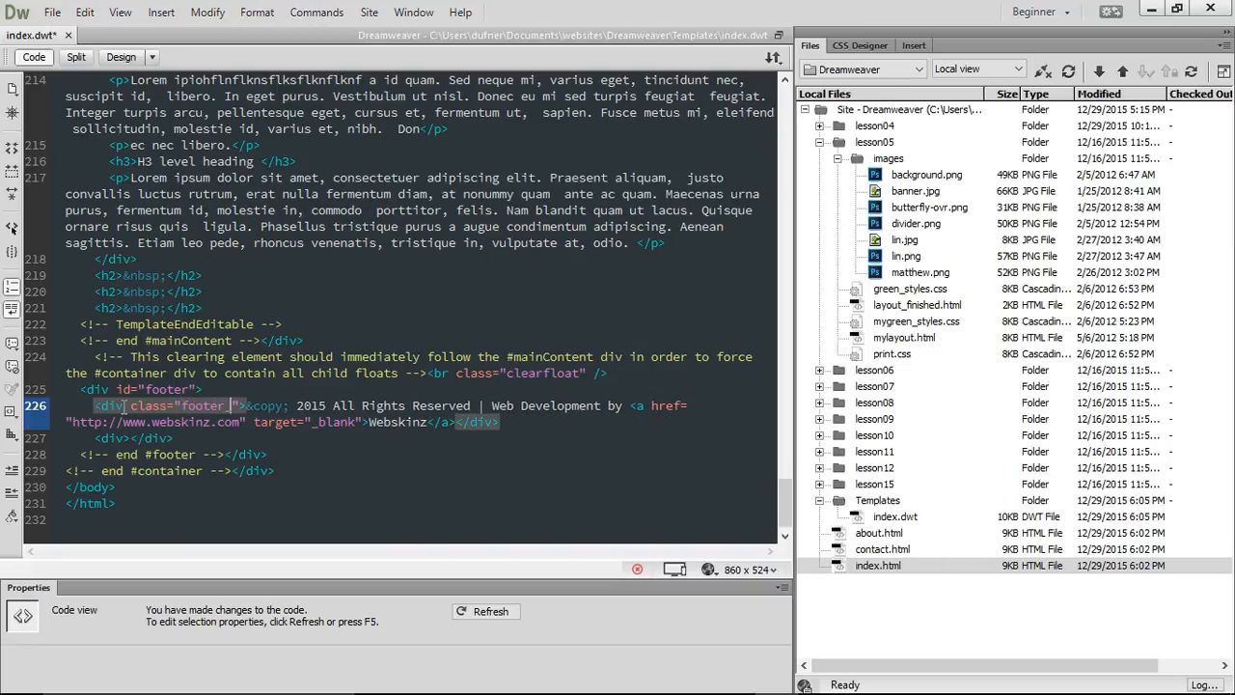
{"action": "type", "text": "left"}
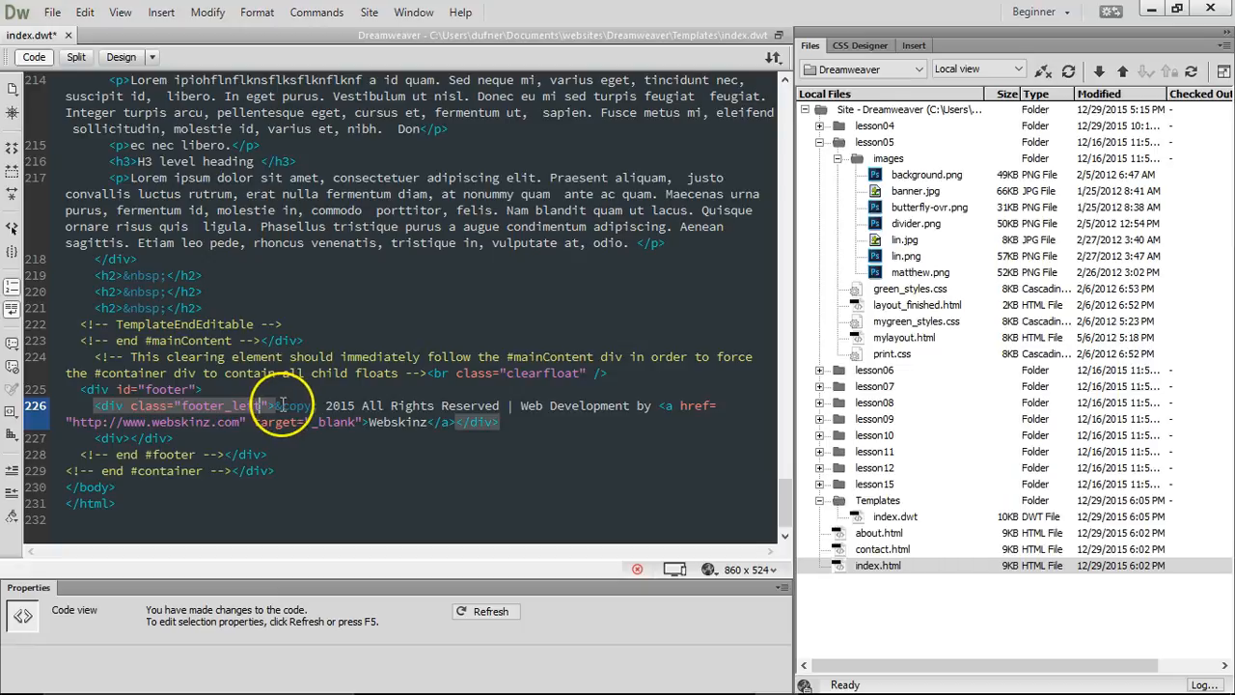
{"action": "key", "text": "BackSpace"}
{"action": "key", "text": "BackSpace"}
{"action": "key", "text": "BackSpace"}
{"action": "key", "text": "BackSpace"}
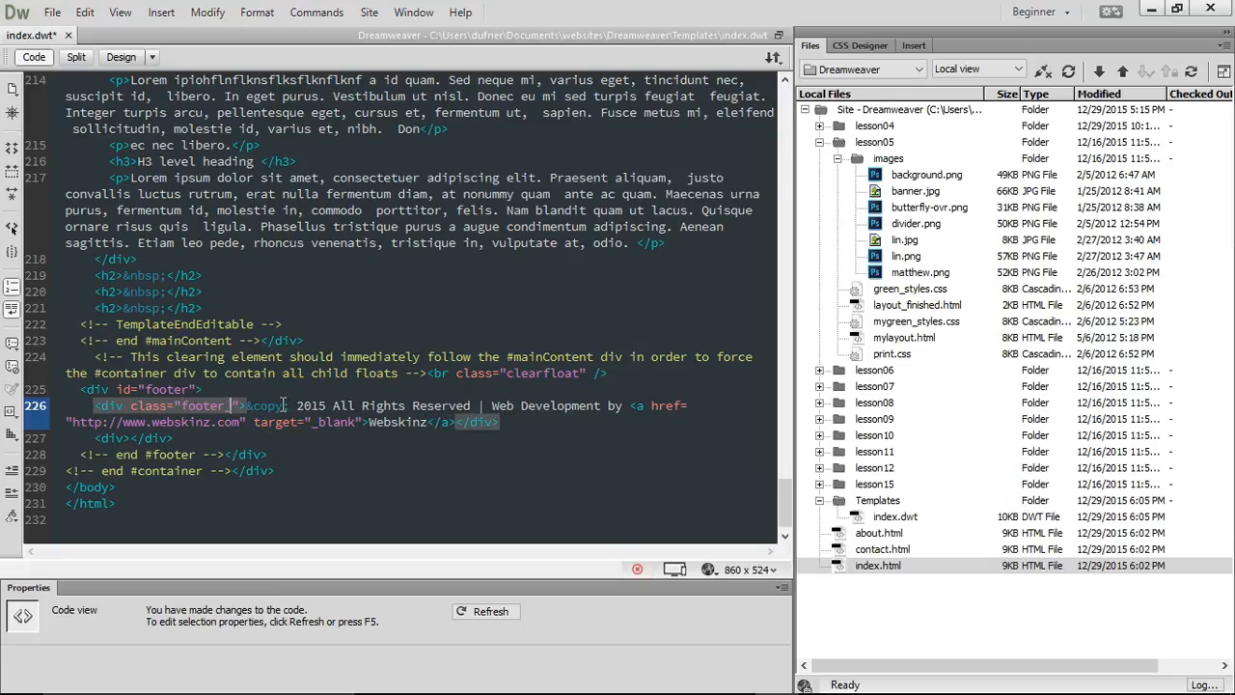
{"action": "type", "text": "right"}
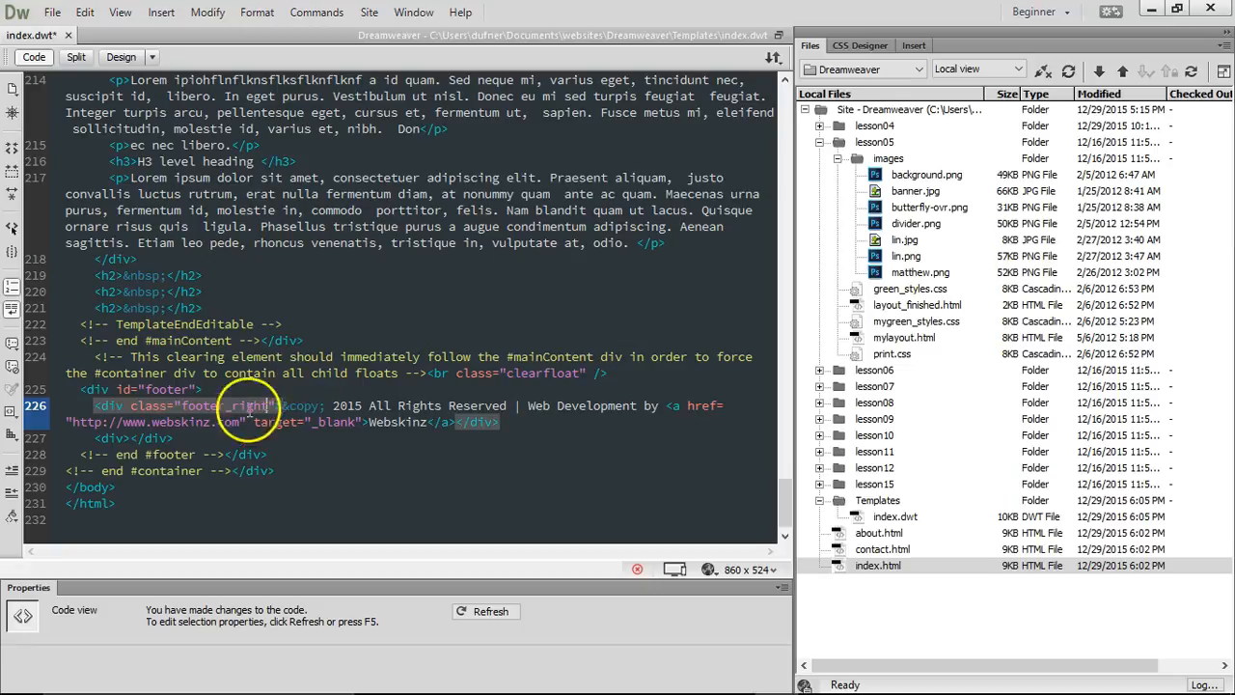
- Copy the class attribute into the empty footer div and change its value to footer_left
{"action": "left_click_drag", "start_coordinate": [131, 412], "coordinate": [268, 400]}
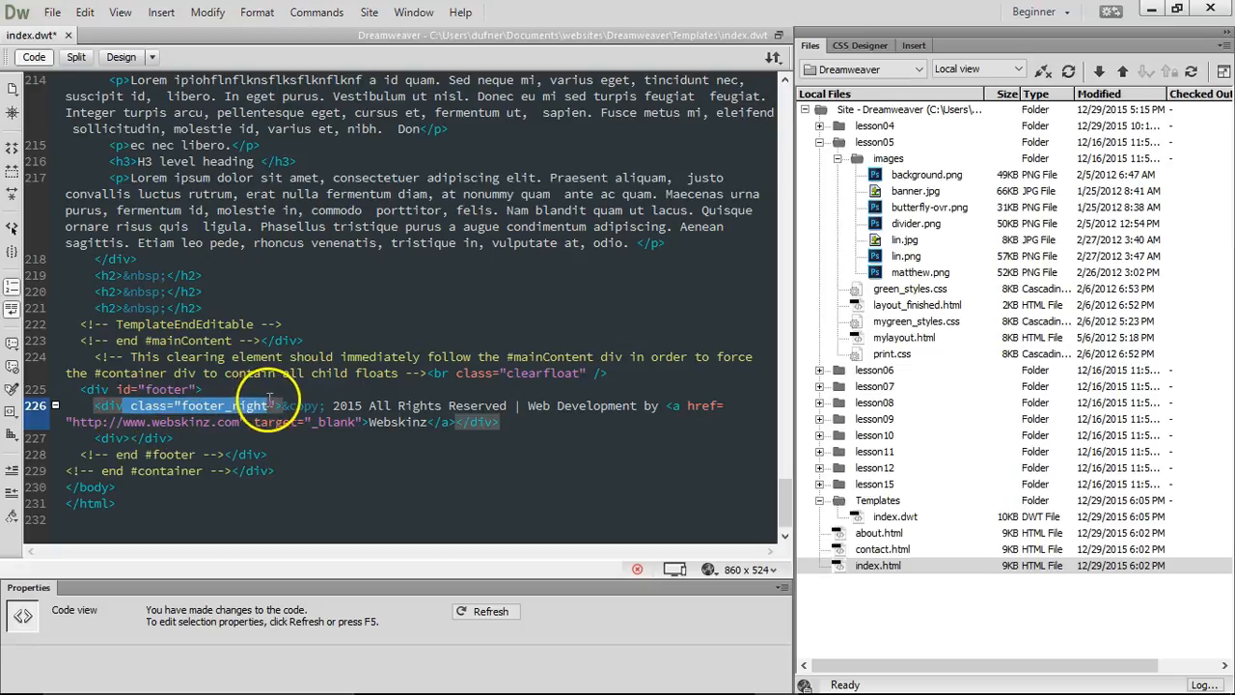
{"action": "key", "text": "ctrl+c"}
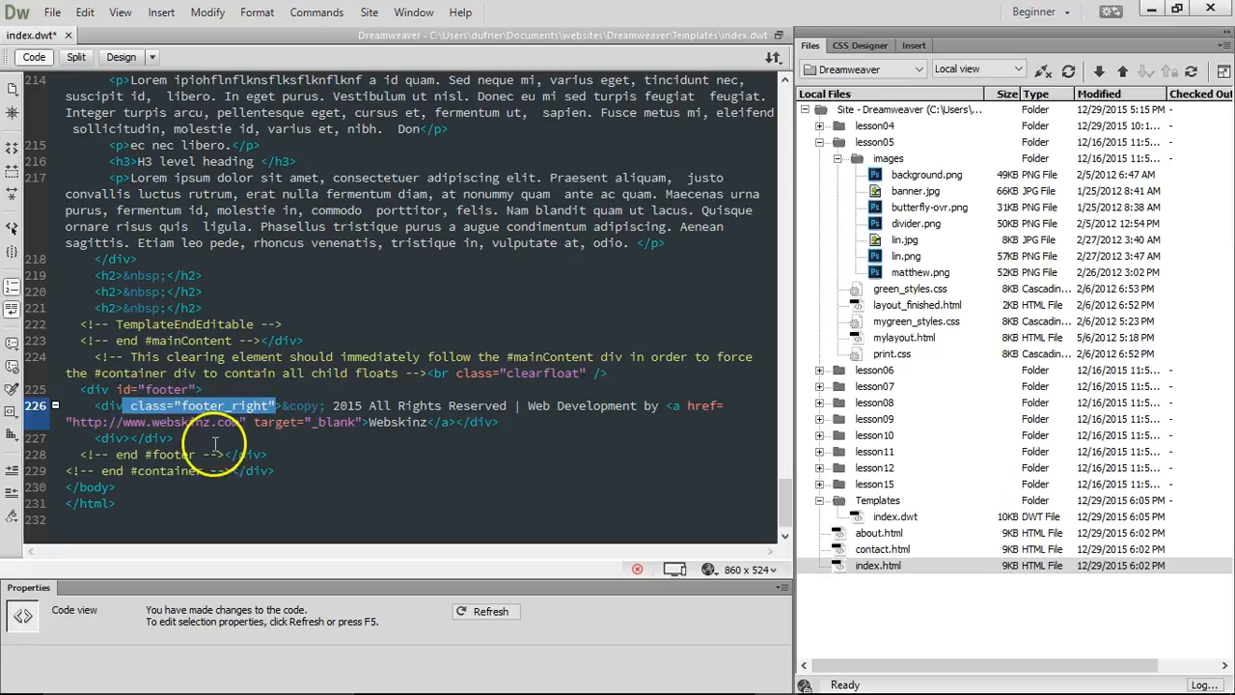
{"action": "left_click", "coordinate": [124, 438]}
{"action": "key", "text": "ctrl+v"}
{"action": "left_click_drag", "start_coordinate": [232, 438], "coordinate": [272, 438]}
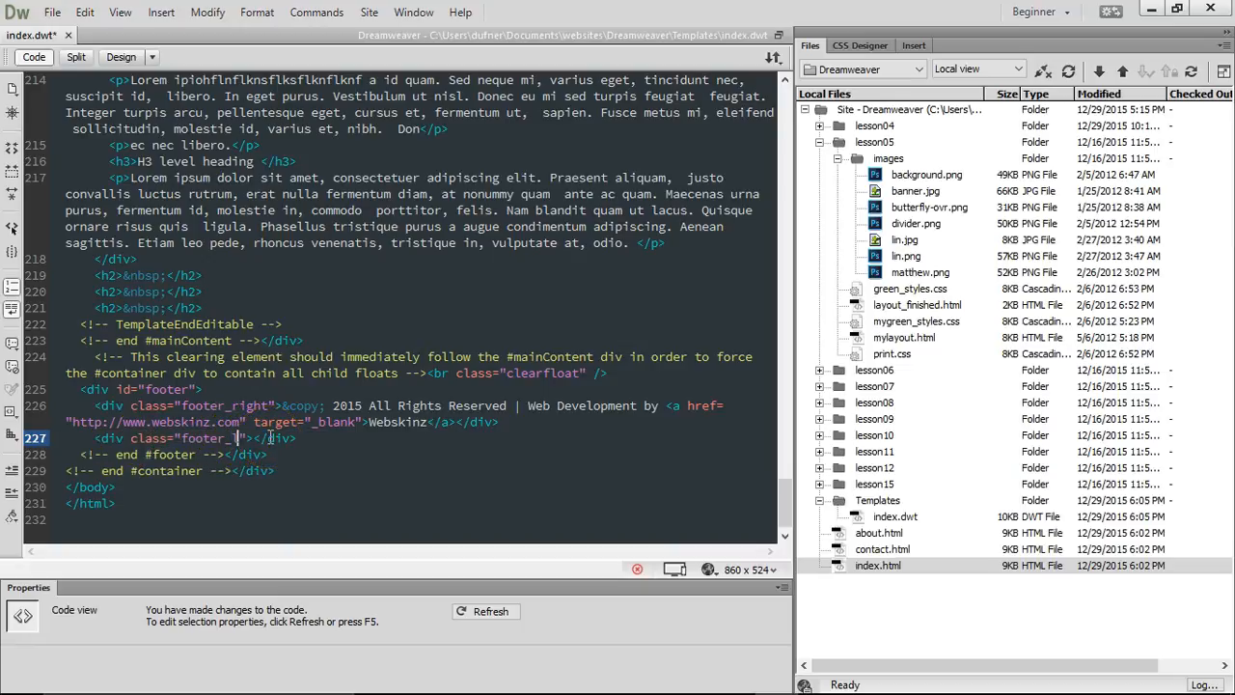
{"action": "type", "text": "left"}
- Move the footer_left div onto its own line above the footer_right div
{"action": "mouse_move", "coordinate": [323, 440]}
{"action": "left_mouse_down"}
{"action": "mouse_move", "coordinate": [108, 439]}
{"action": "mouse_move", "coordinate": [318, 442]}
{"action": "left_mouse_up"}
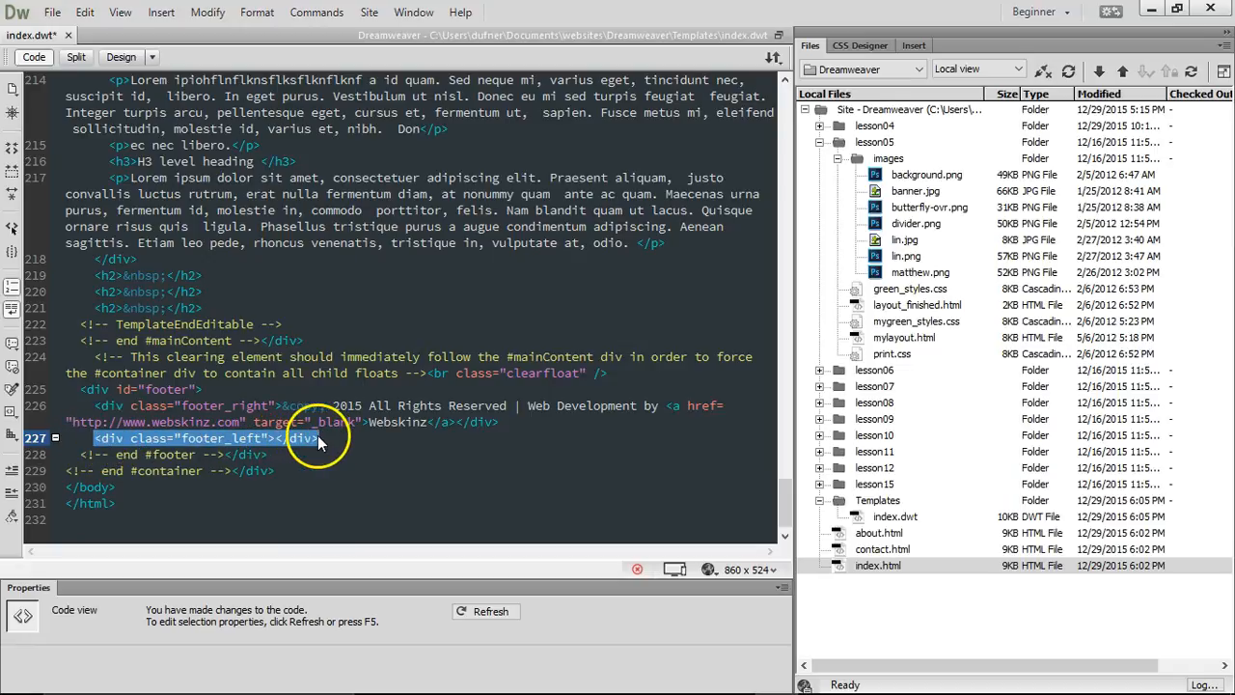
{"action": "key", "text": "ctrl+x"}
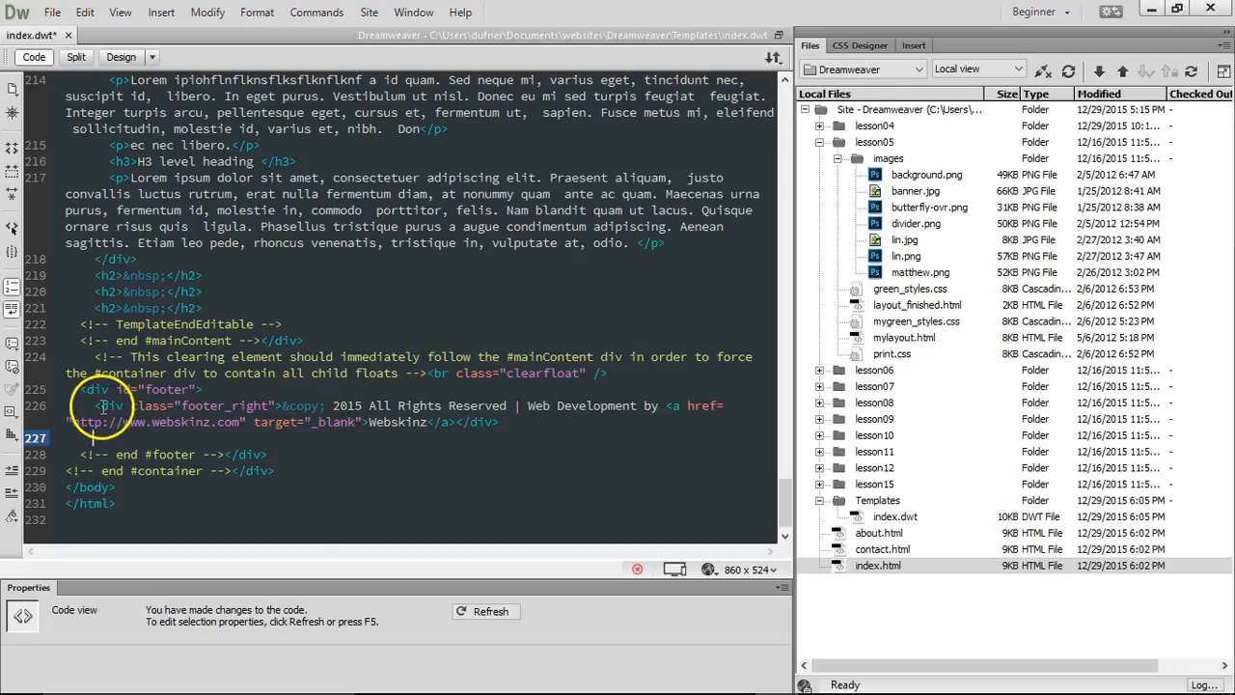
{"action": "left_click", "coordinate": [95, 405]}
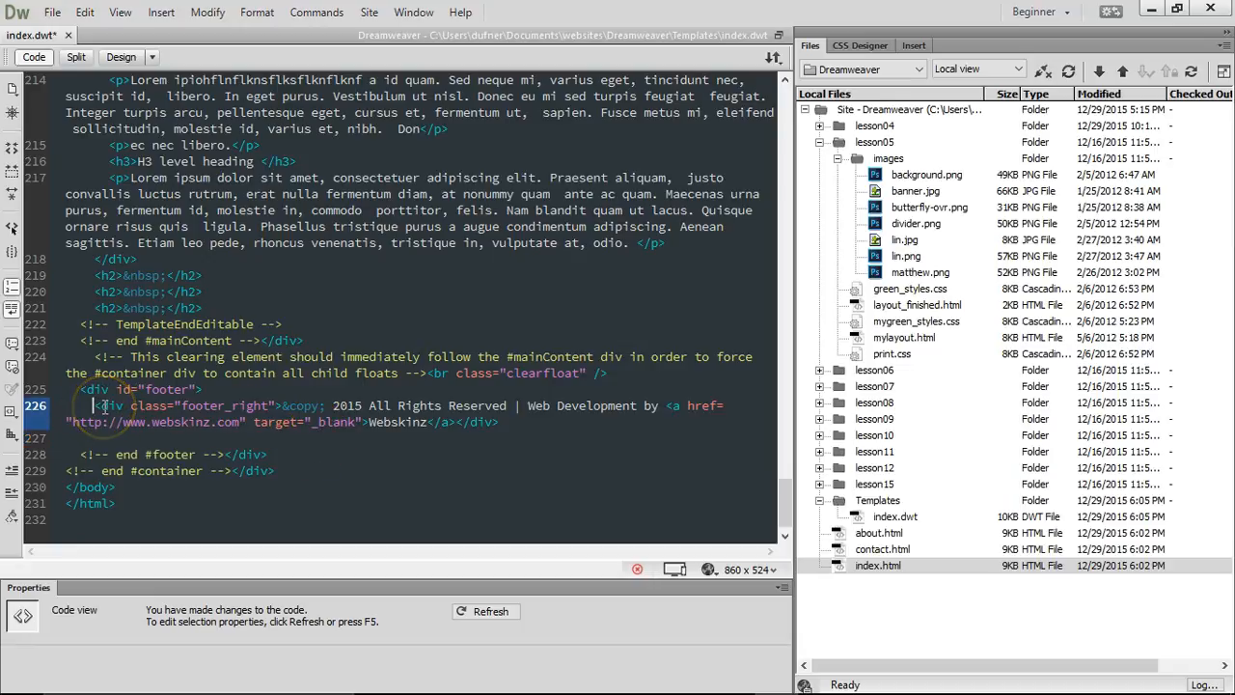
{"action": "key", "text": "ctrl+v"}
{"action": "key", "text": "Return"}
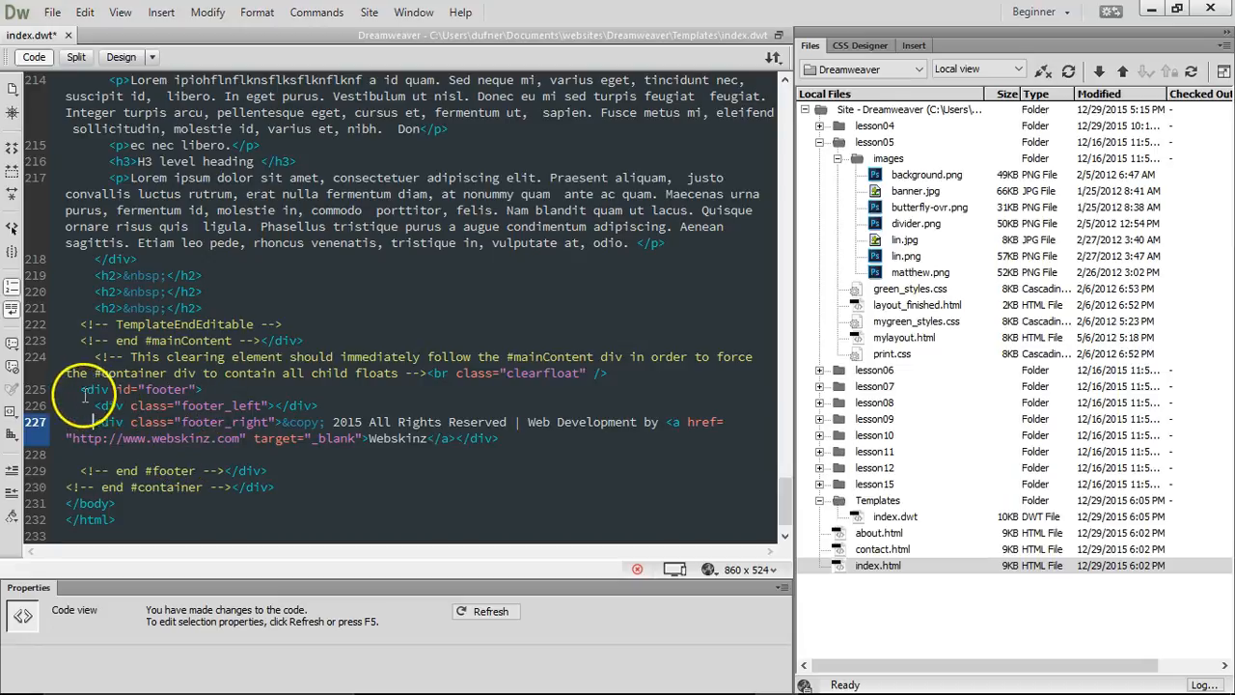
- Add two blank lines before the opening footer div and two more before its end #footer comment
{"action": "left_click", "coordinate": [83, 391]}
{"action": "key", "text": "Return"}
{"action": "key", "text": "Return"}
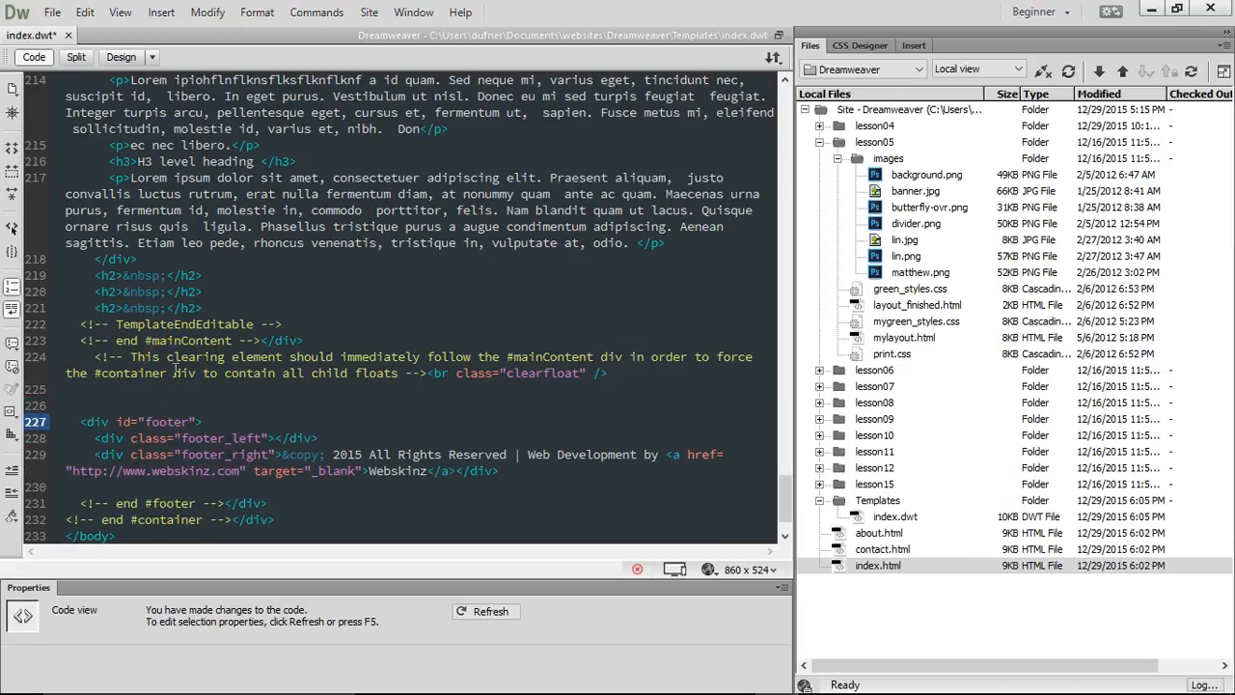
{"action": "scroll", "coordinate": [174, 372], "scroll_direction": "down", "scroll_amount": 1}
{"action": "left_click", "coordinate": [150, 436]}
{"action": "key", "text": "Return"}
{"action": "key", "text": "Return"}
{"action": "scroll", "coordinate": [193, 424], "scroll_direction": "down", "scroll_amount": 1}
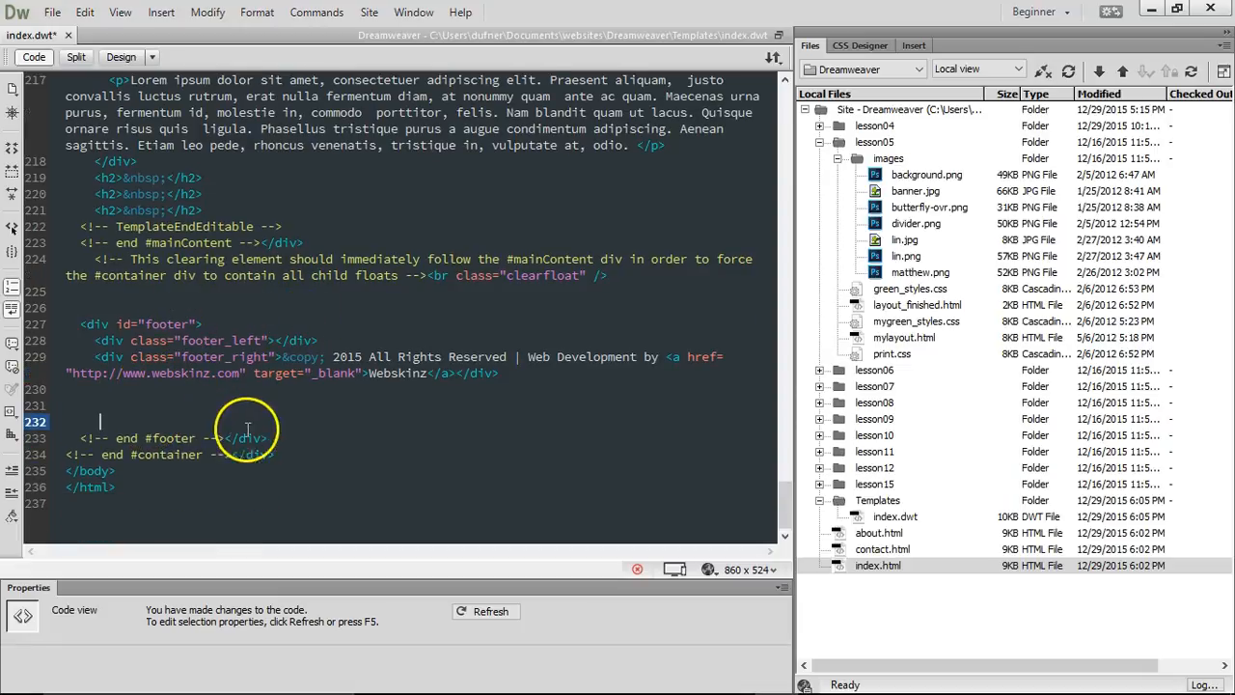
- Delete the blank lines and the indentation before the end #footer comment
{"action": "left_click", "coordinate": [200, 391]}
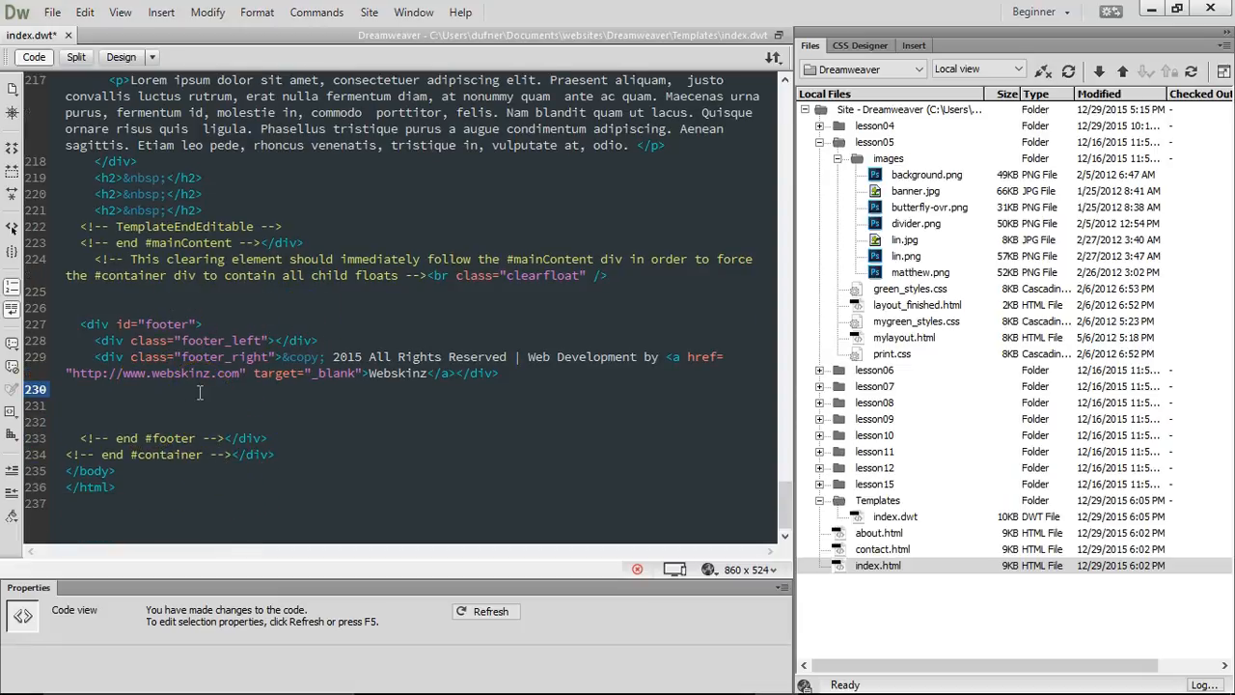
{"action": "key", "text": "Delete"}
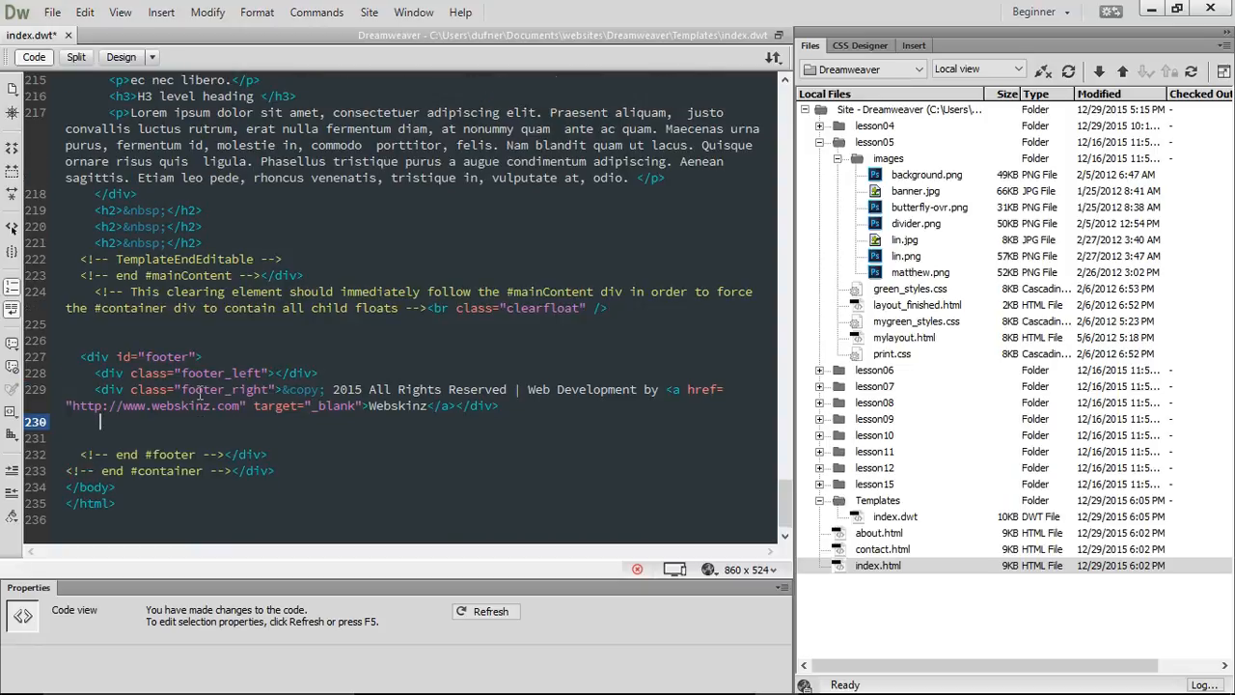
{"action": "left_click_drag", "start_coordinate": [77, 454], "coordinate": [70, 426]}
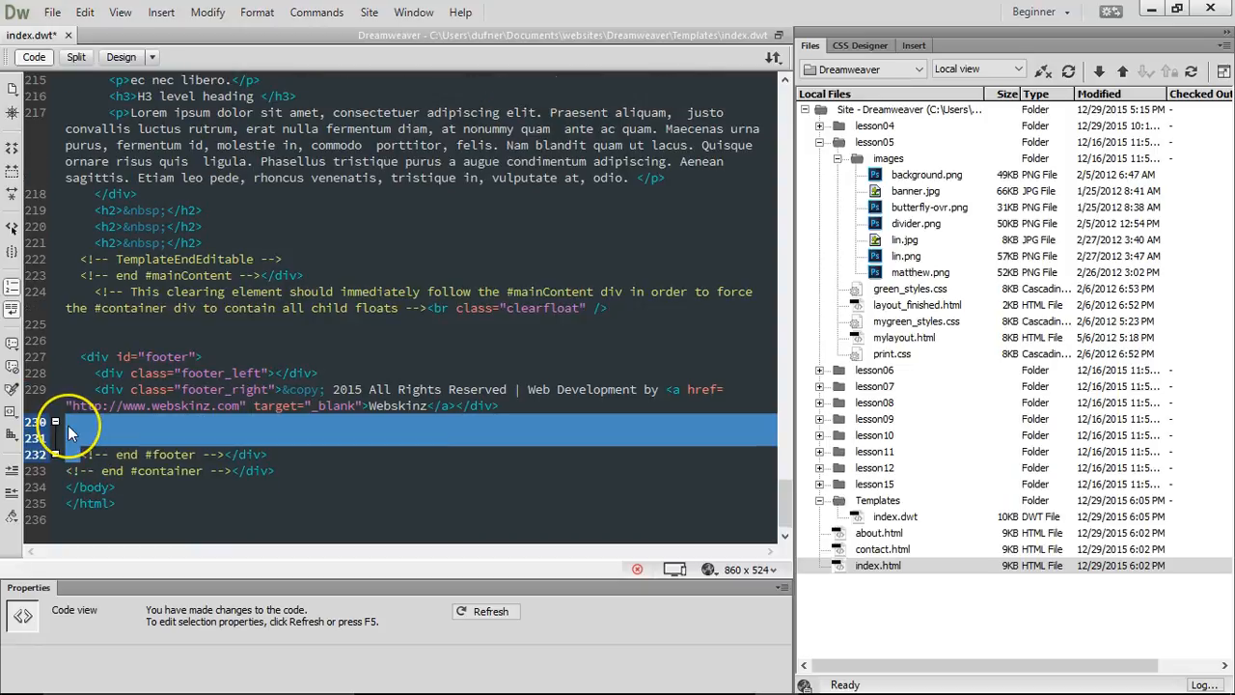
{"action": "key", "text": "Delete"}
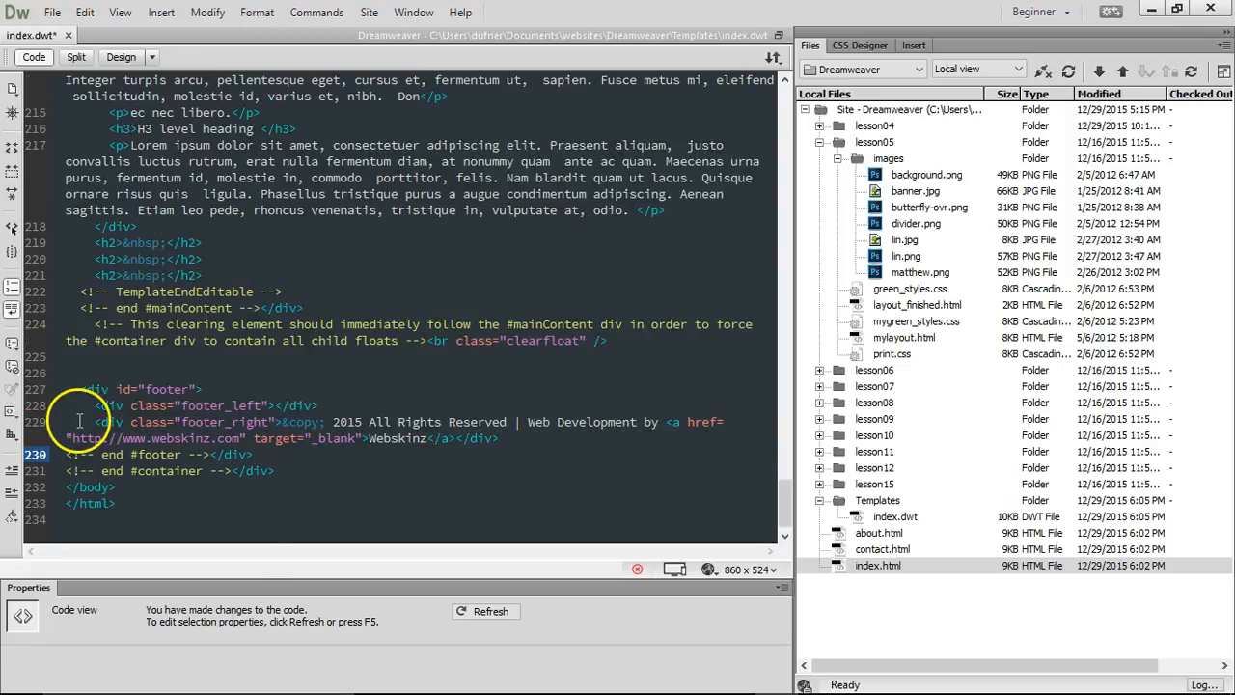
- Add two blank lines after the closing container div and three blank lines after the closing footer div
{"action": "key", "text": "Return"}
{"action": "key", "text": "Return"}
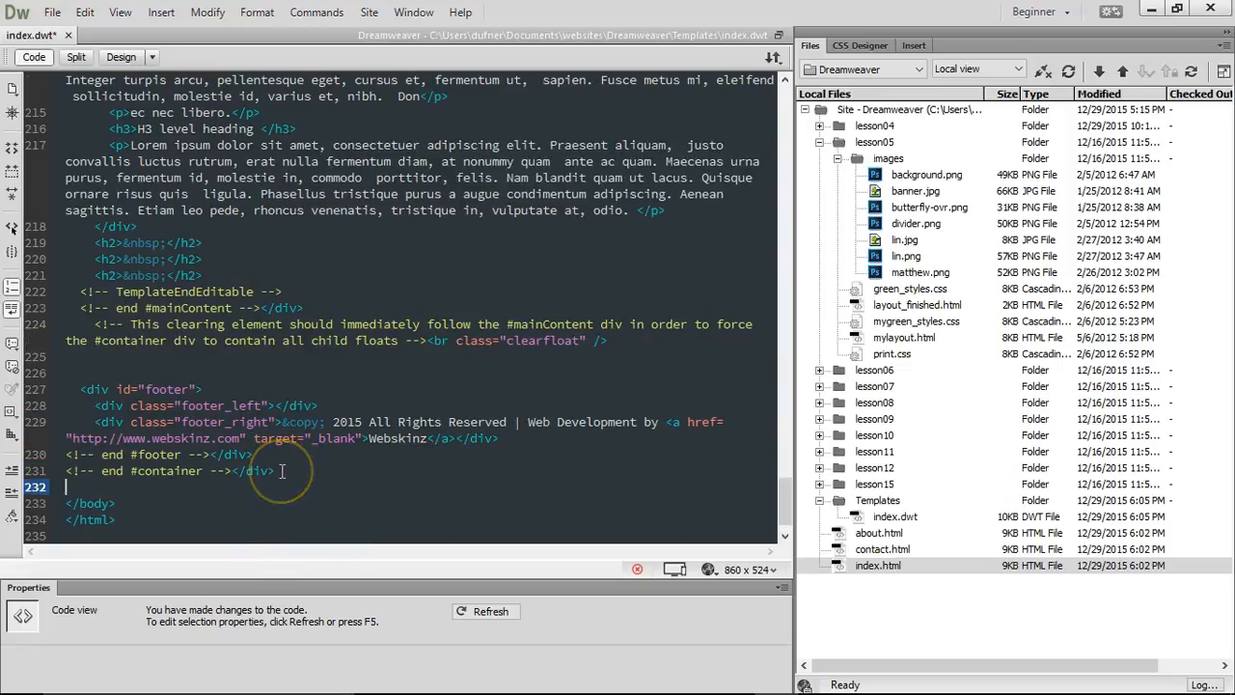
{"action": "left_click", "coordinate": [261, 452]}
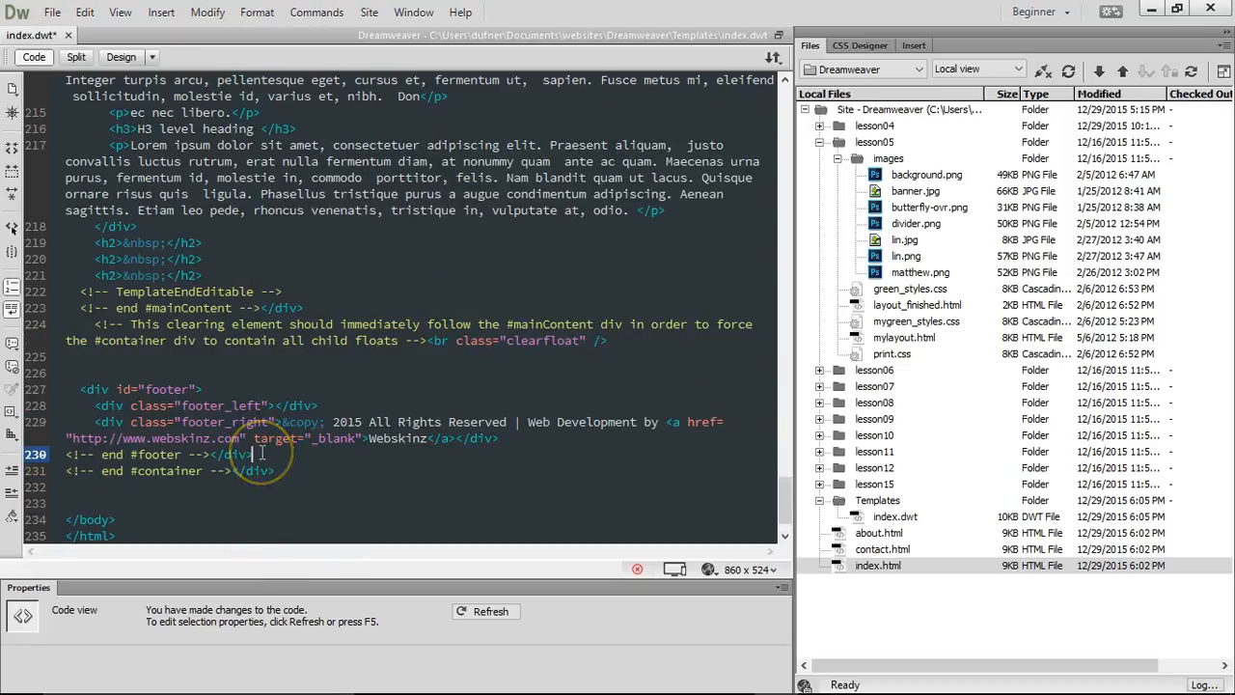
{"action": "key", "text": "Return"}
{"action": "key", "text": "Return"}
{"action": "key", "text": "Return"}
- Examine the opening and closing tags of the footer div and the end comments of the footer and container
{"action": "left_click_drag", "start_coordinate": [276, 454], "coordinate": [202, 454]}
{"action": "left_click_drag", "start_coordinate": [82, 388], "coordinate": [270, 388]}
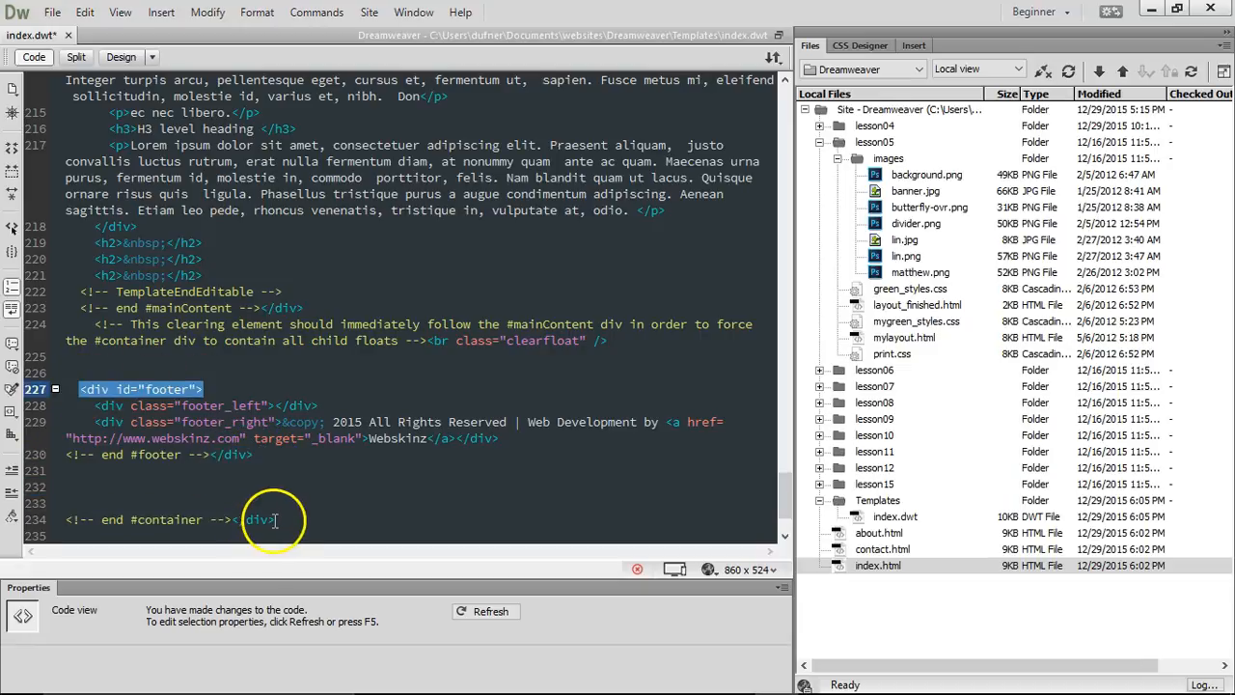
{"action": "left_click_drag", "start_coordinate": [278, 519], "coordinate": [130, 519]}
{"action": "left_click_drag", "start_coordinate": [210, 454], "coordinate": [55, 449]}
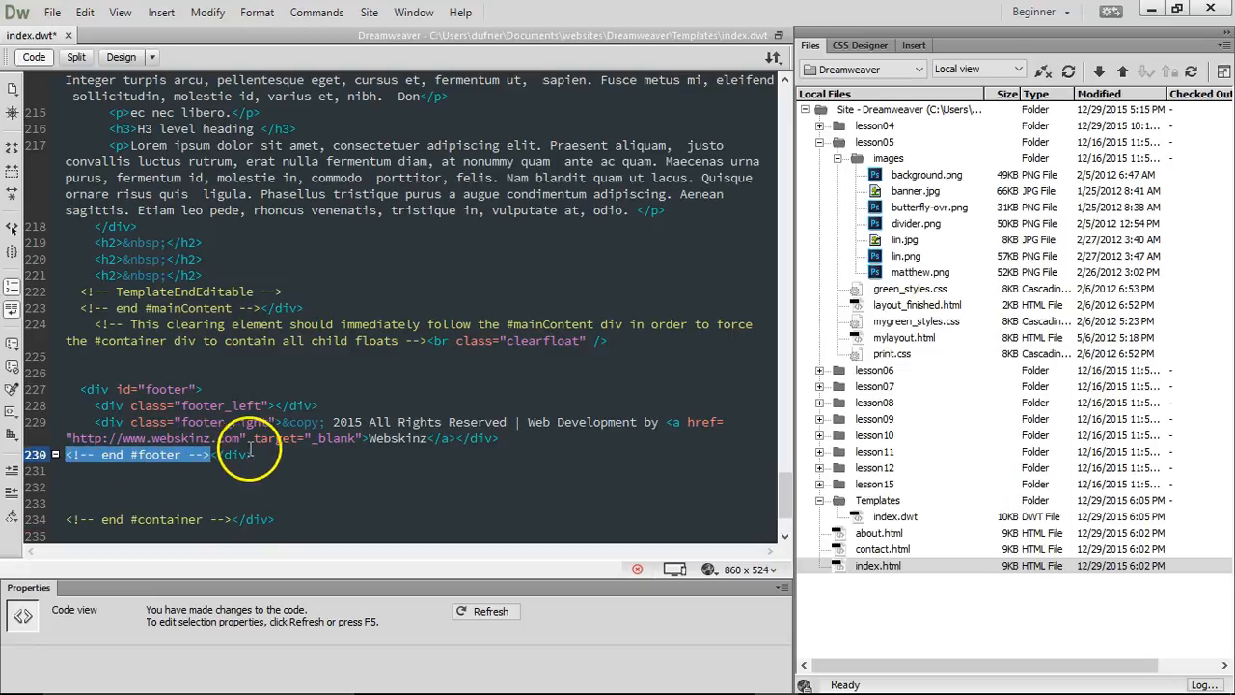
{"action": "left_click", "coordinate": [275, 449]}
- Enter the text "Home | About | Contact Us" inside the footer_left div
{"action": "left_click", "coordinate": [272, 406]}
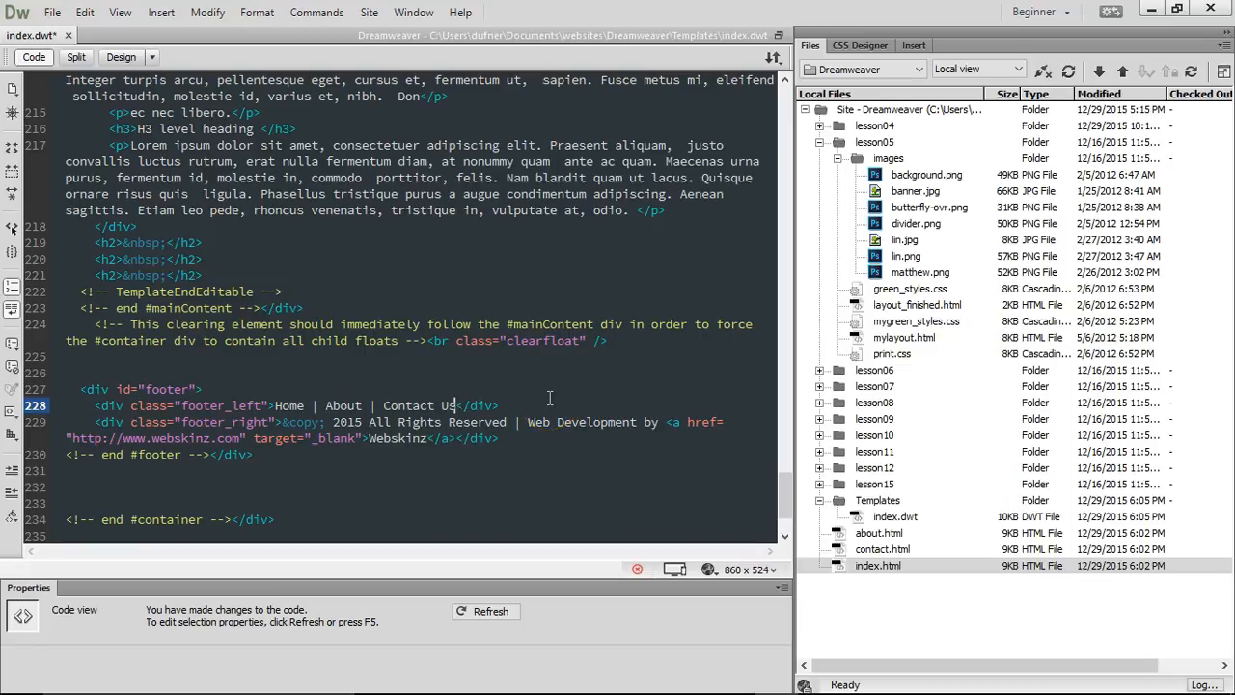
{"action": "left_click", "coordinate": [120, 57]}
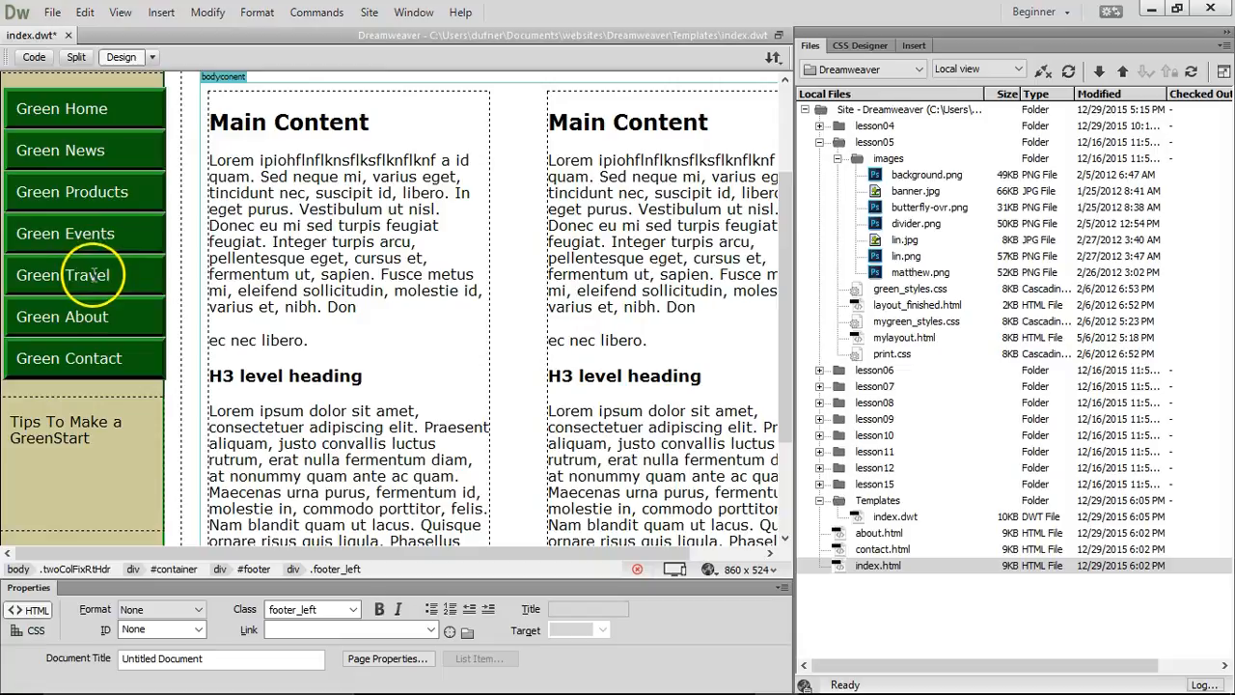
{"action": "left_click", "coordinate": [34, 57]}
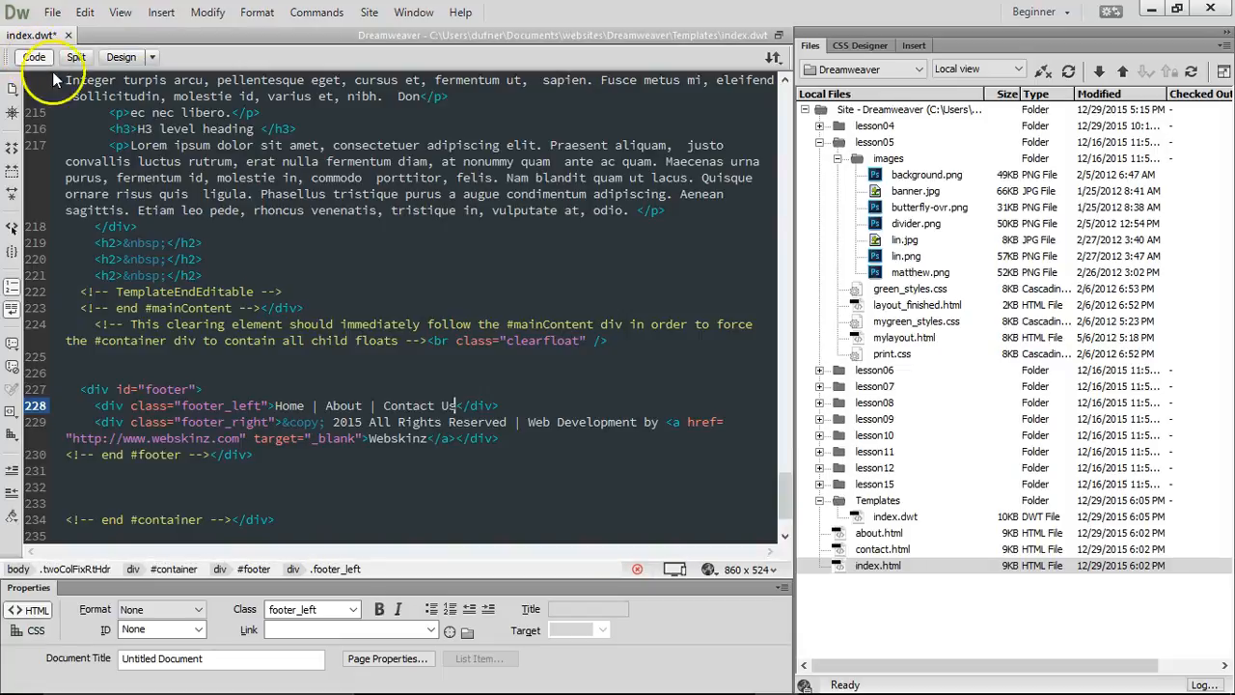
{"action": "scroll", "coordinate": [438, 370], "scroll_direction": "down", "scroll_amount": 1}
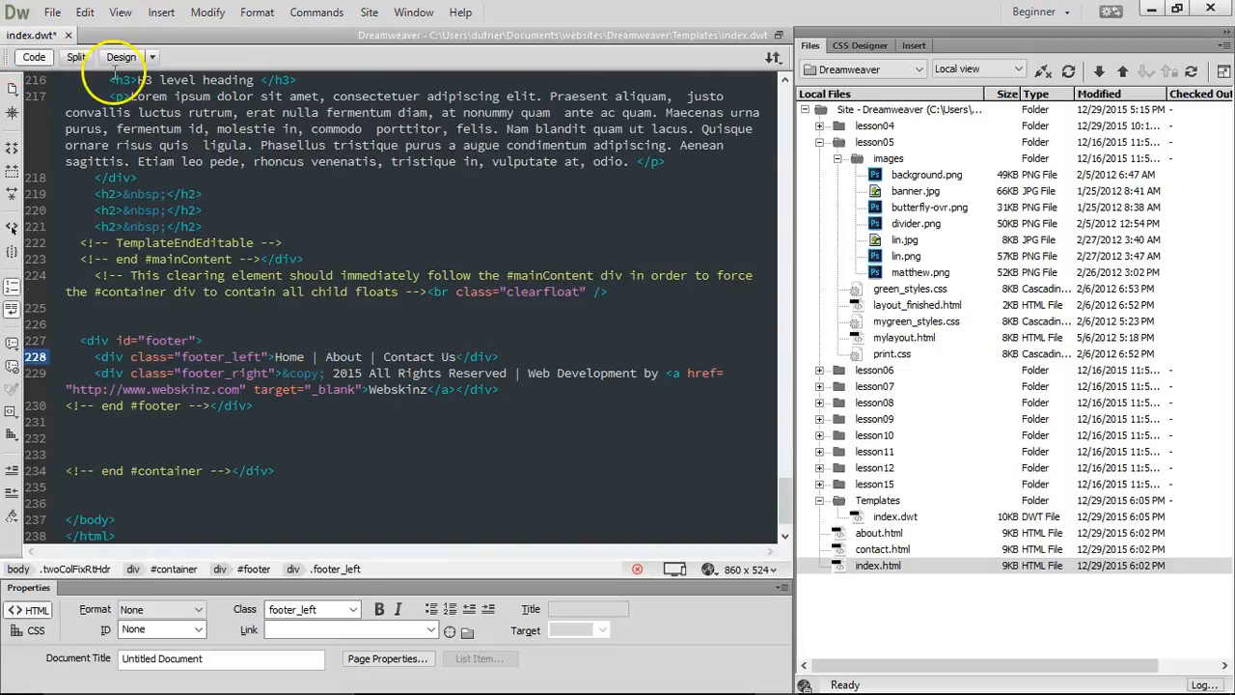
- In Design view, link the footer word Home to index.html and About to about.html
{"action": "left_click", "coordinate": [122, 56]}
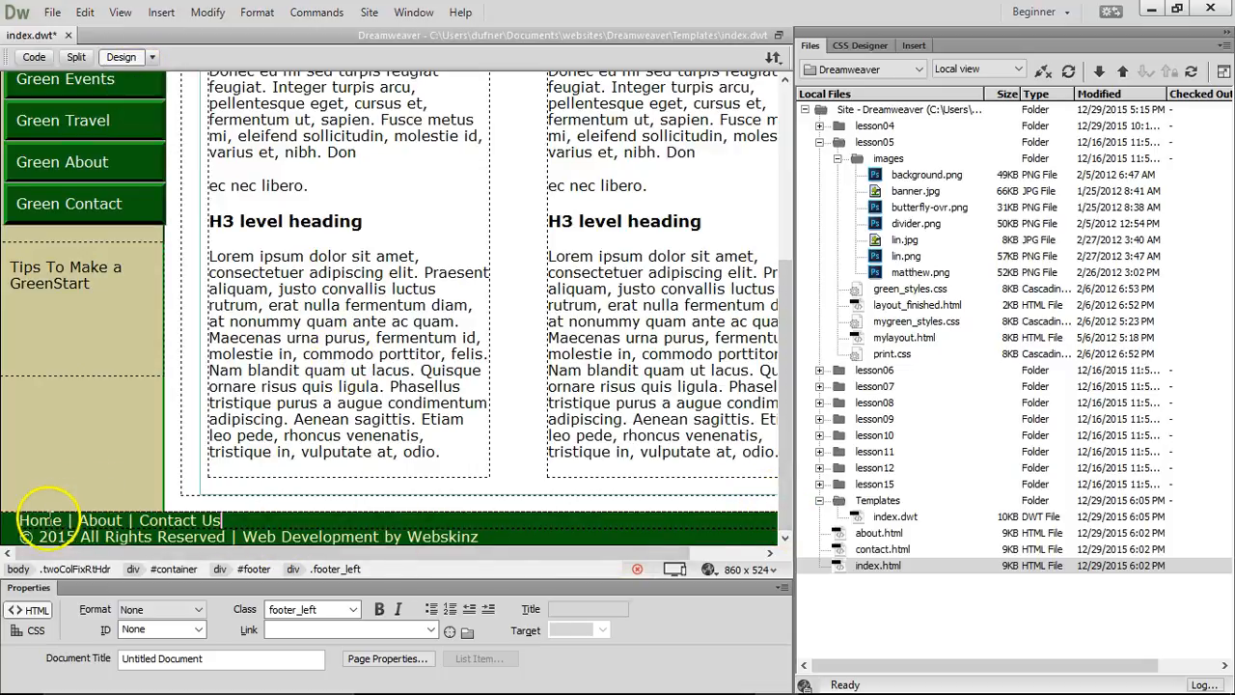
{"action": "left_click_drag", "start_coordinate": [929, 208], "coordinate": [875, 567]}
{"action": "double_click", "coordinate": [102, 520]}
{"action": "left_click_drag", "start_coordinate": [449, 631], "coordinate": [843, 533]}
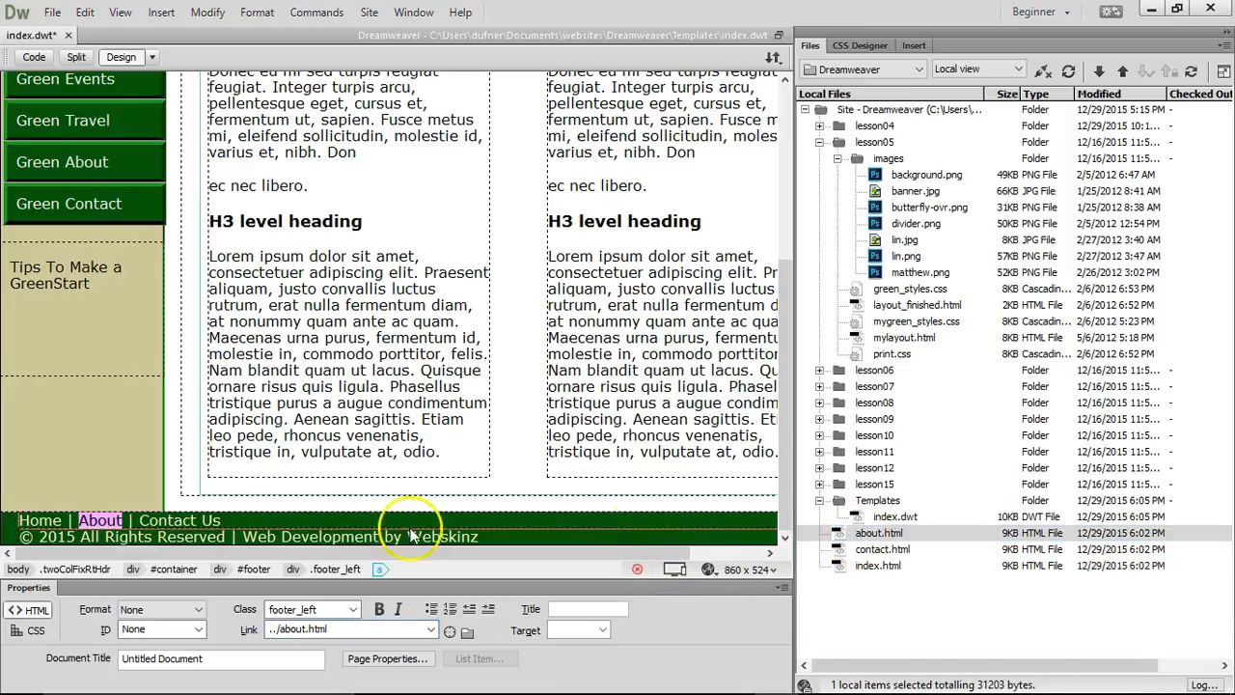
- Link the footer text Contact Us to contact.html
{"action": "left_click_drag", "start_coordinate": [141, 520], "coordinate": [224, 521]}
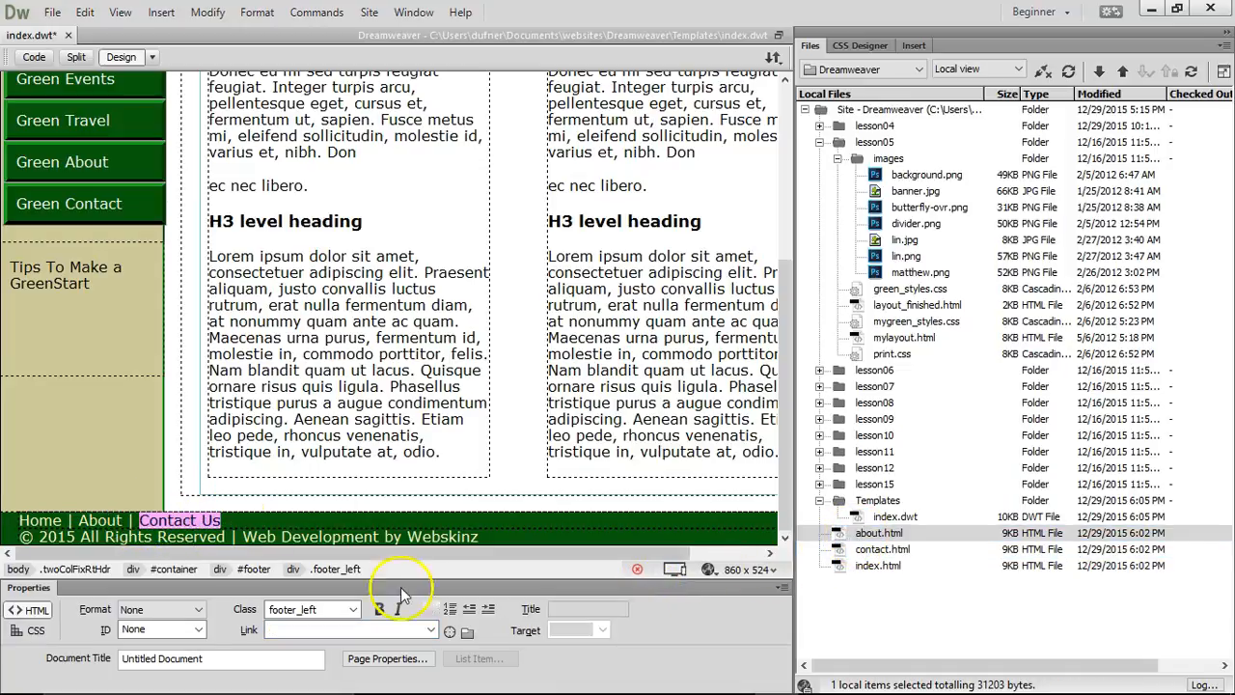
{"action": "left_click_drag", "start_coordinate": [453, 632], "coordinate": [448, 627]}
{"action": "left_click_drag", "start_coordinate": [811, 557], "coordinate": [837, 549]}
{"action": "left_click", "coordinate": [235, 519]}
{"action": "left_click_drag", "start_coordinate": [224, 521], "coordinate": [141, 521]}
{"action": "left_click", "coordinate": [274, 519]}
- Save the changes to index.dwt, preview it in the web browser to examine the footer text, and return to Dreamweaver
{"action": "left_click", "coordinate": [709, 569]}
{"action": "left_click", "coordinate": [757, 573]}
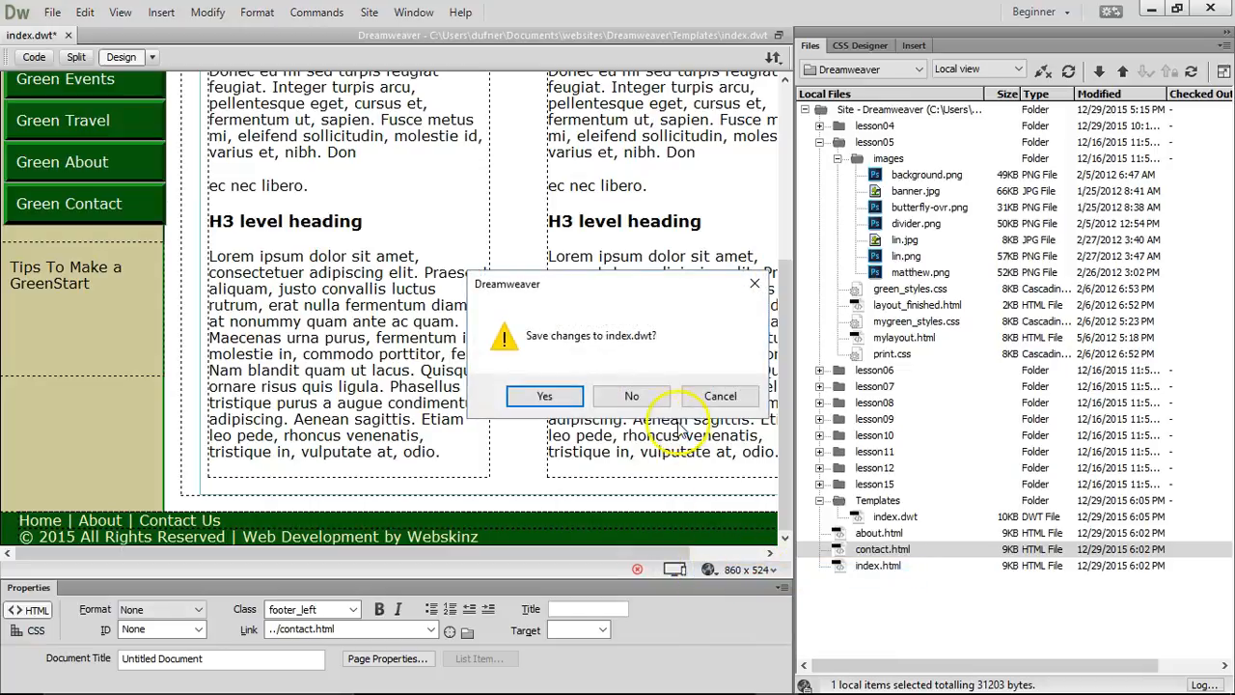
{"action": "left_click", "coordinate": [549, 394]}
{"action": "scroll", "coordinate": [558, 320], "scroll_direction": "down", "scroll_amount": 3}
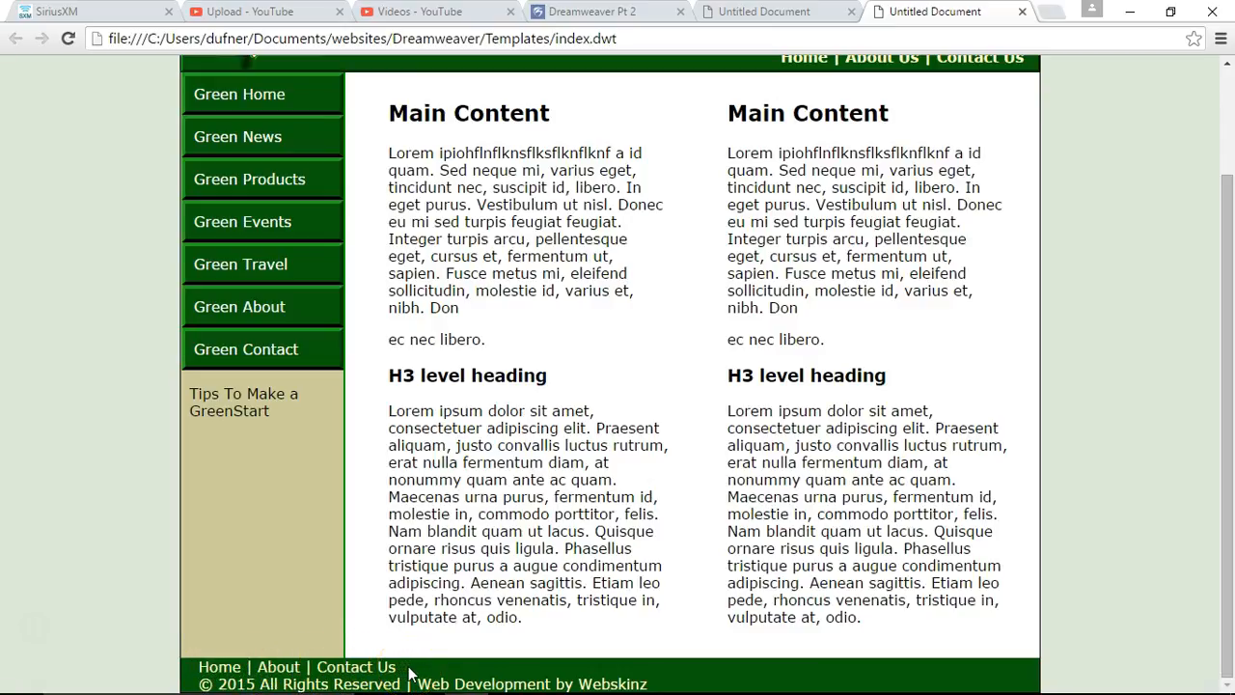
{"action": "left_click", "coordinate": [370, 672]}
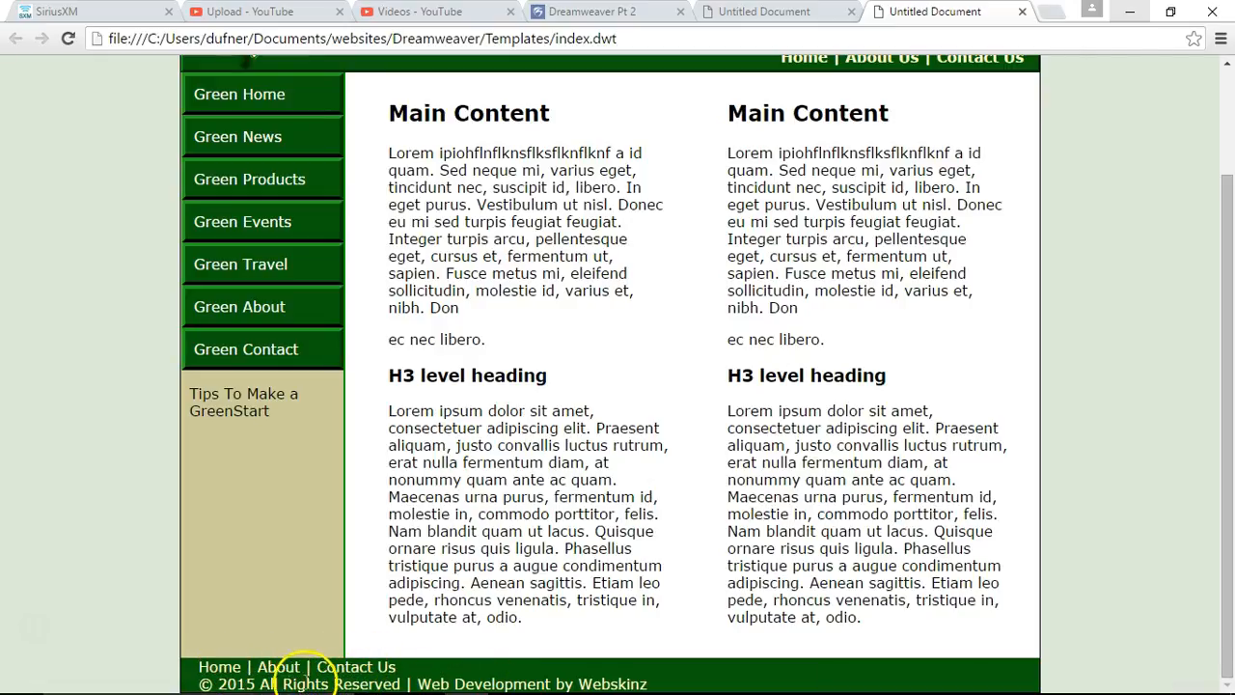
{"action": "left_click_drag", "start_coordinate": [445, 683], "coordinate": [535, 681]}
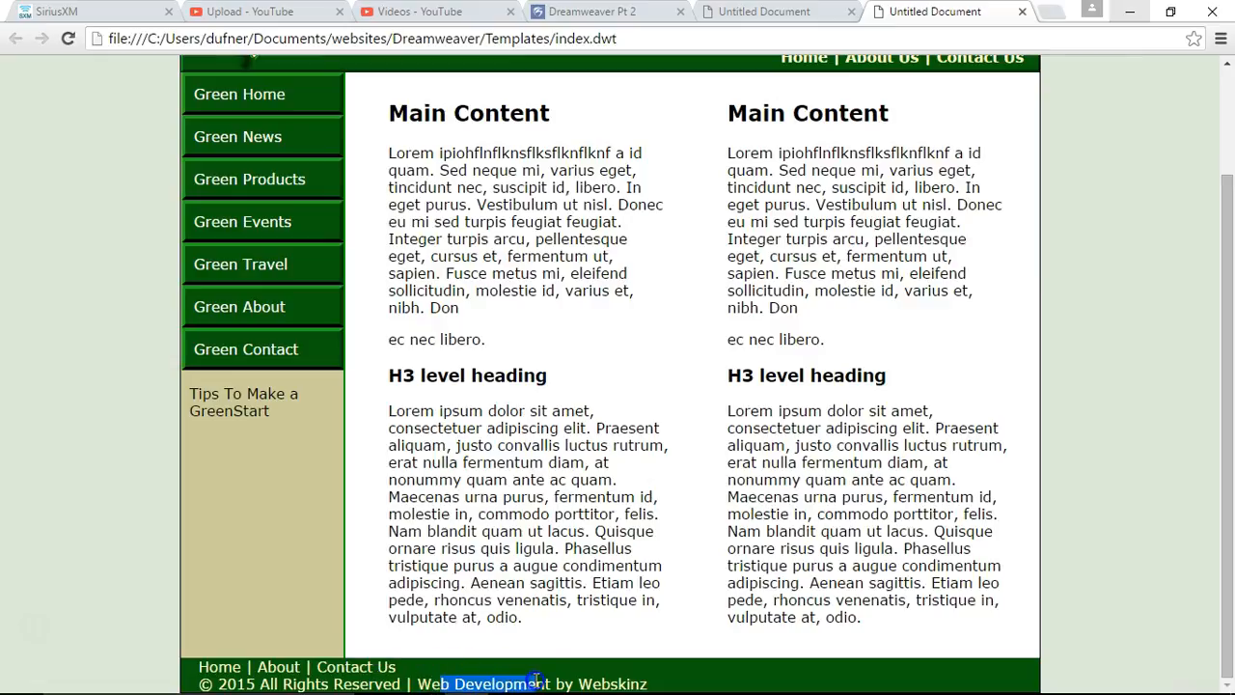
{"action": "left_click", "coordinate": [691, 685]}
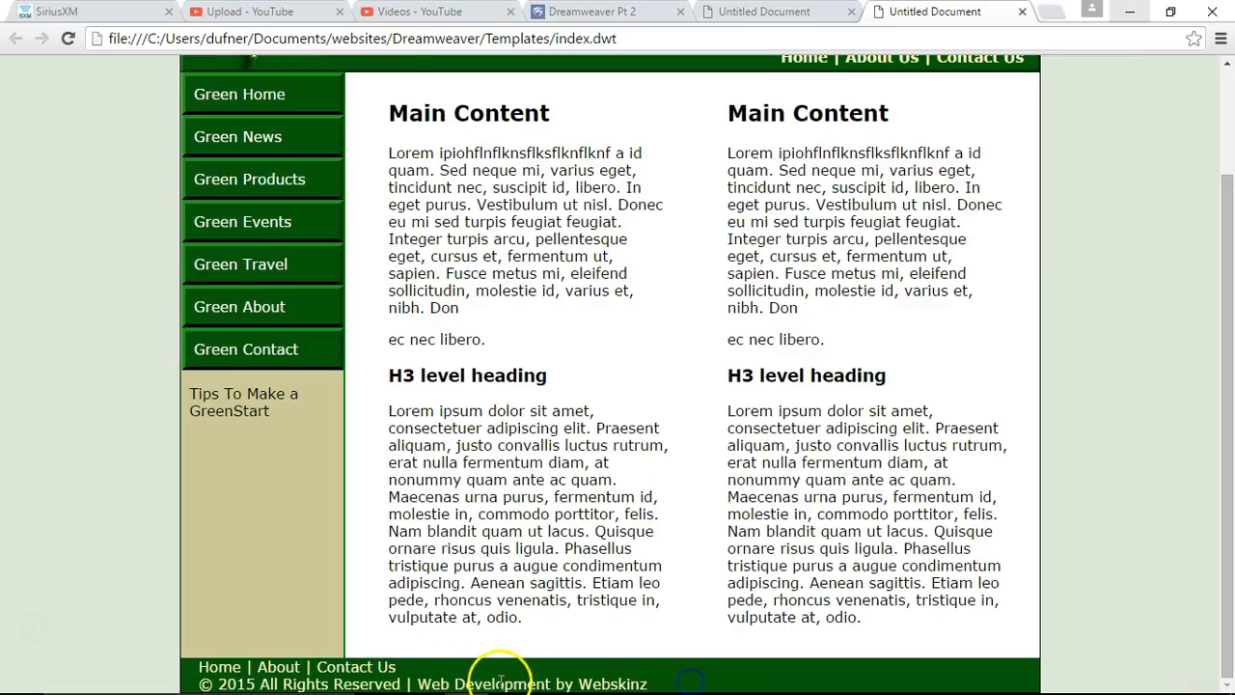
{"action": "left_click", "coordinate": [1135, 15]}
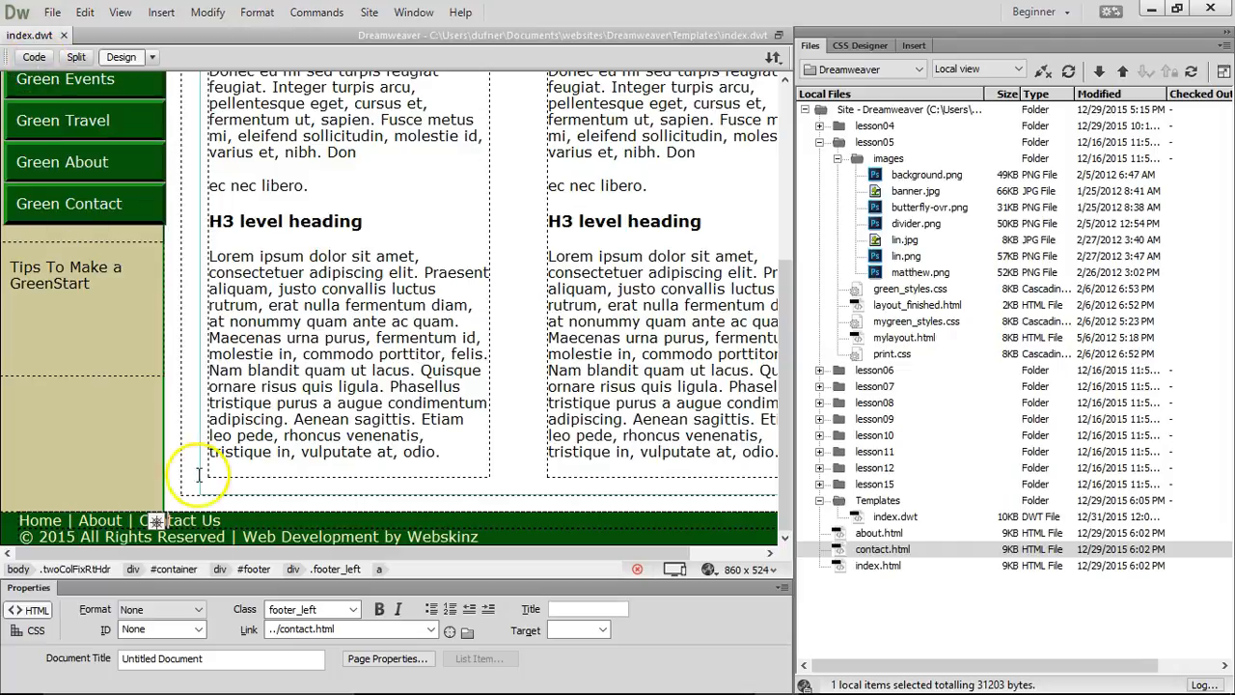
- Select the footer_right div around the copyright text and add a new CSS selector for it
{"action": "left_click", "coordinate": [434, 536]}
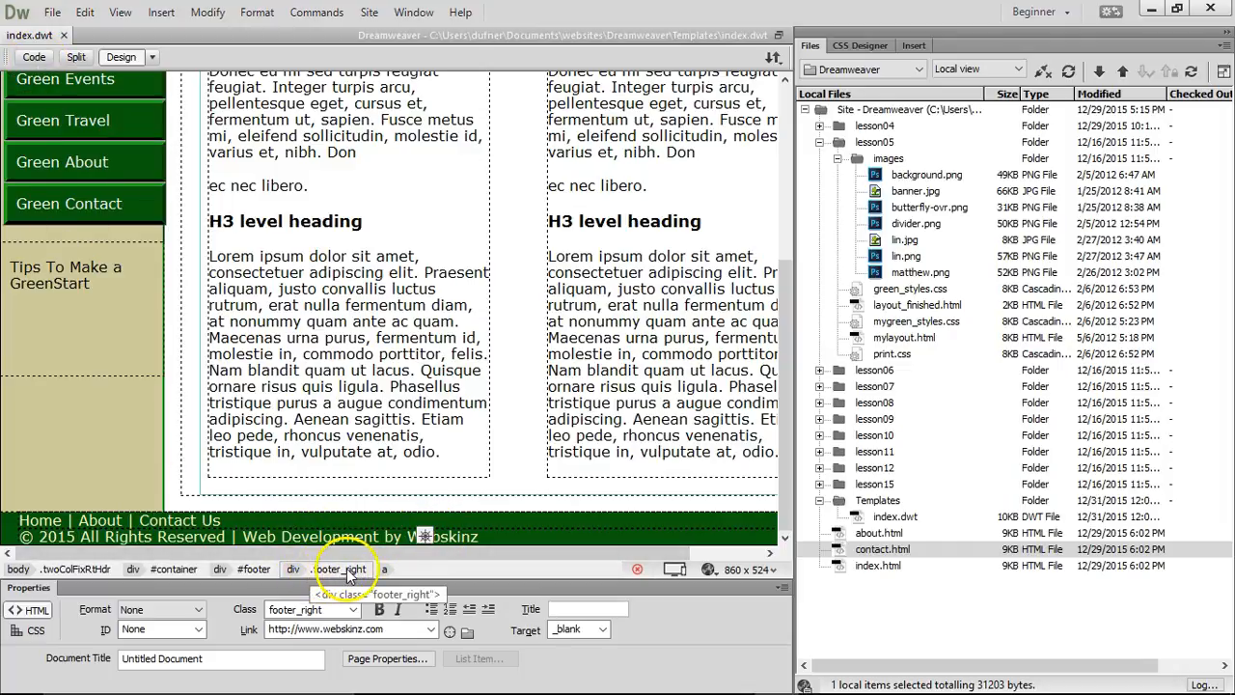
{"action": "left_click", "coordinate": [33, 57]}
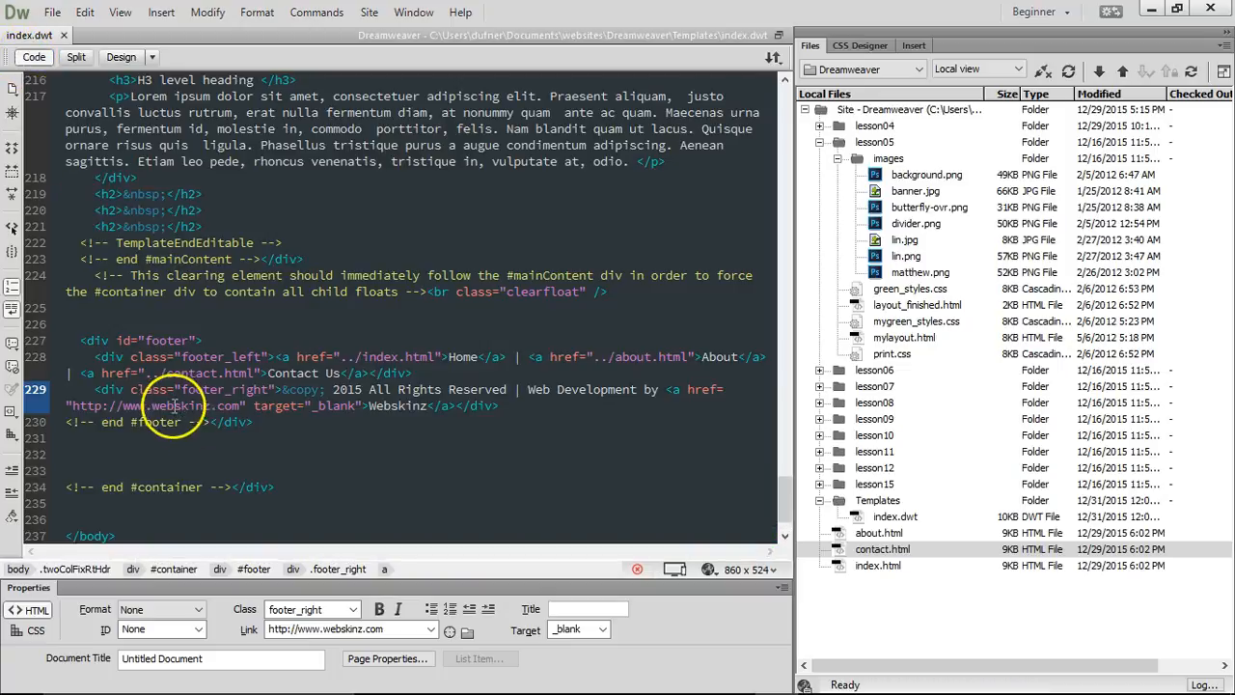
{"action": "left_click_drag", "start_coordinate": [183, 389], "coordinate": [267, 390]}
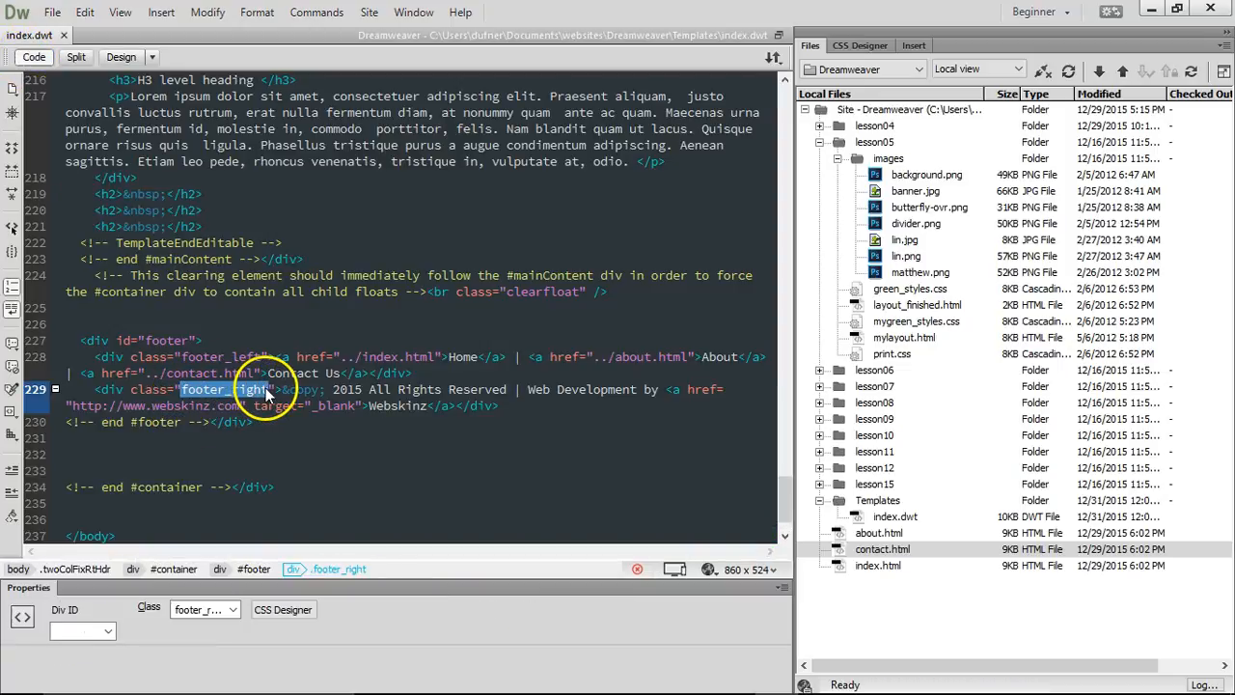
{"action": "left_click", "coordinate": [120, 57]}
{"action": "left_click", "coordinate": [877, 47]}
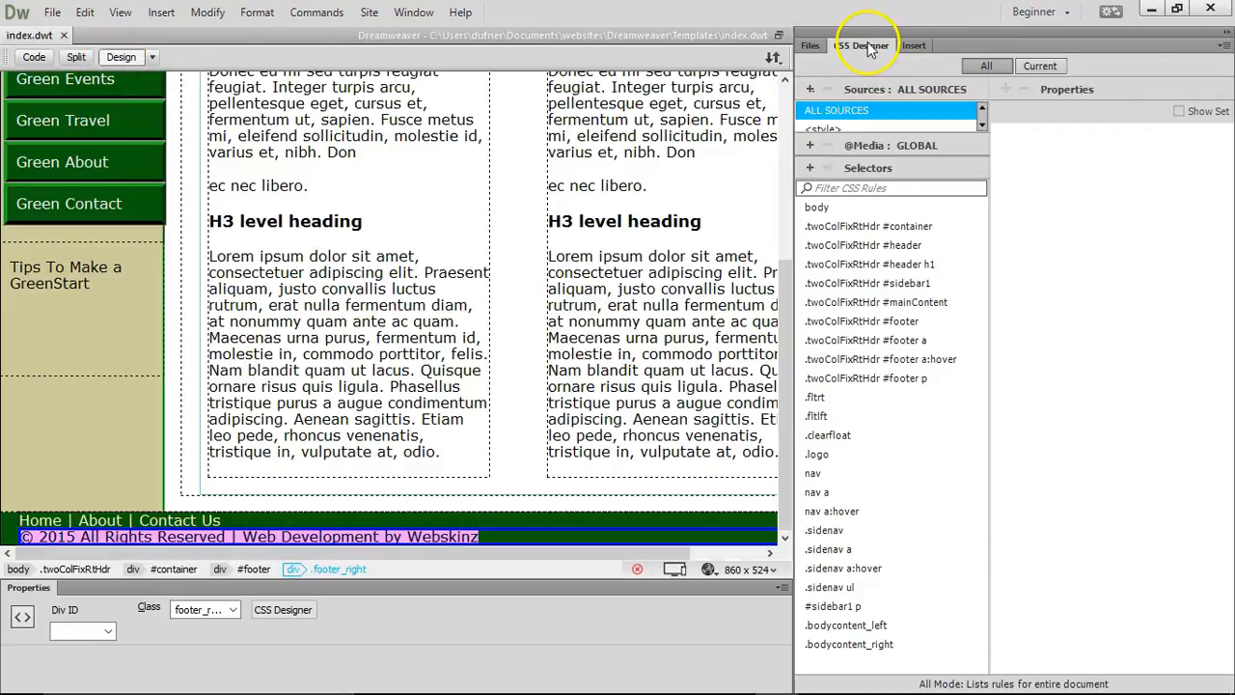
{"action": "left_click", "coordinate": [810, 170]}
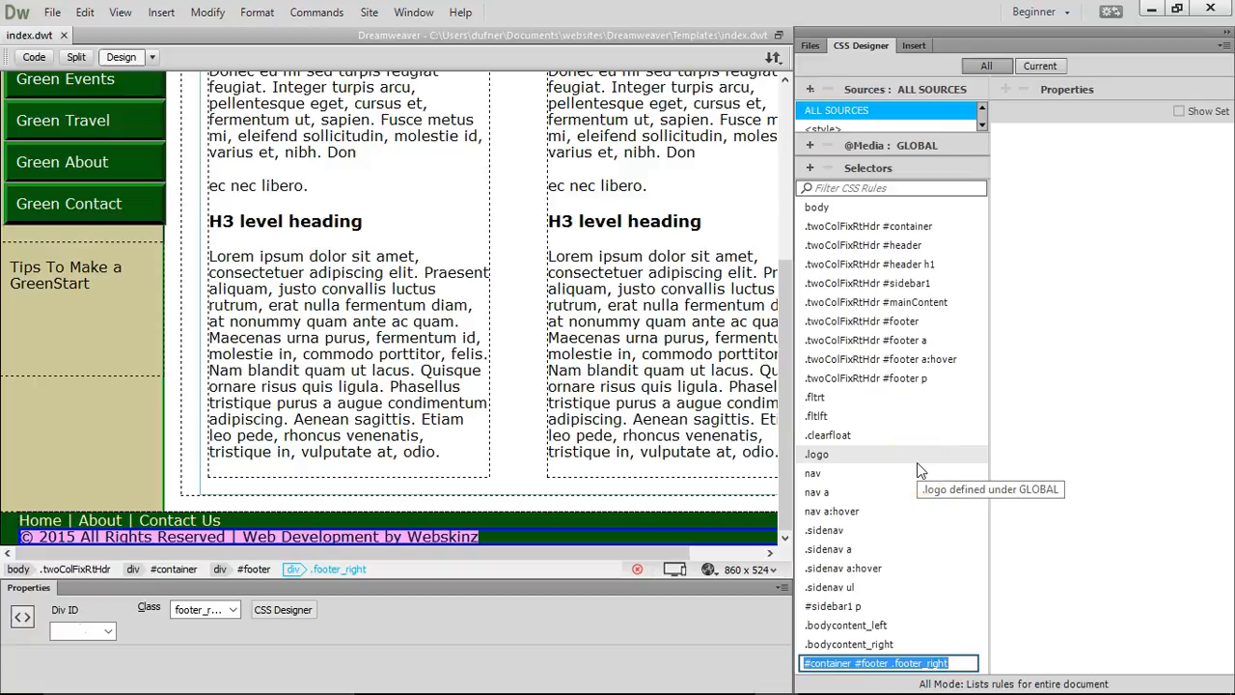
- Shorten the new selector's name to .footer_right by removing the #container and #footer parts
{"action": "left_click", "coordinate": [887, 665]}
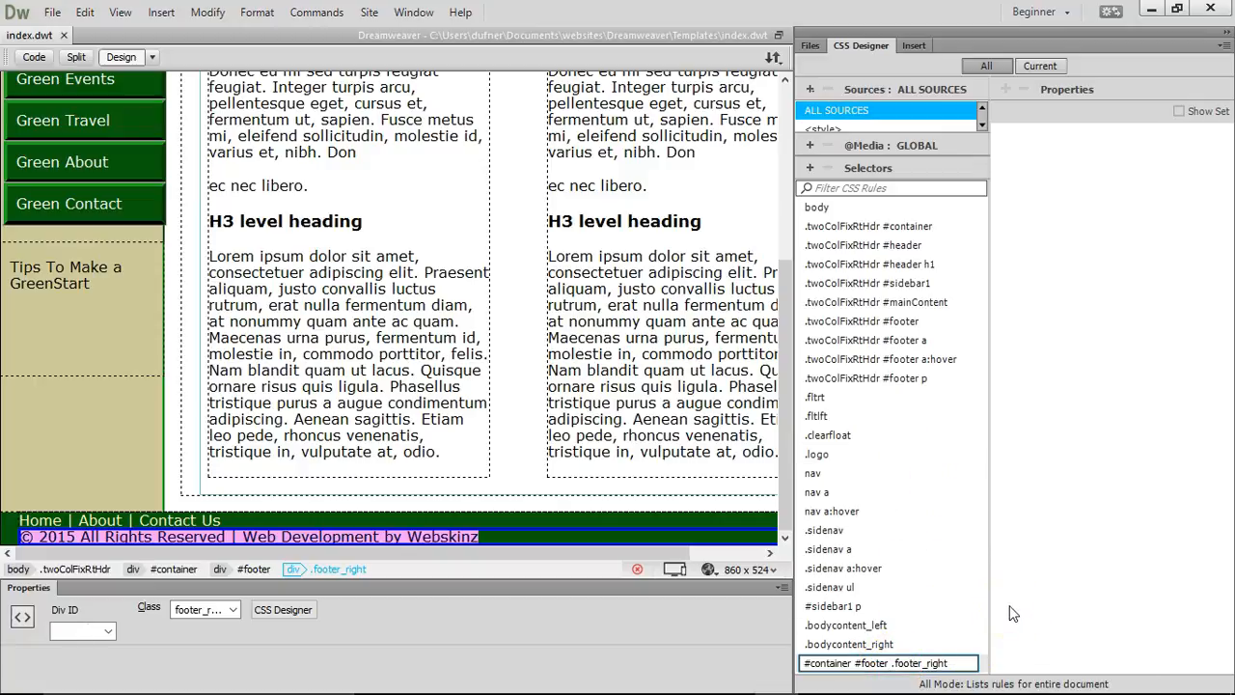
{"action": "key", "text": "BackSpace"}
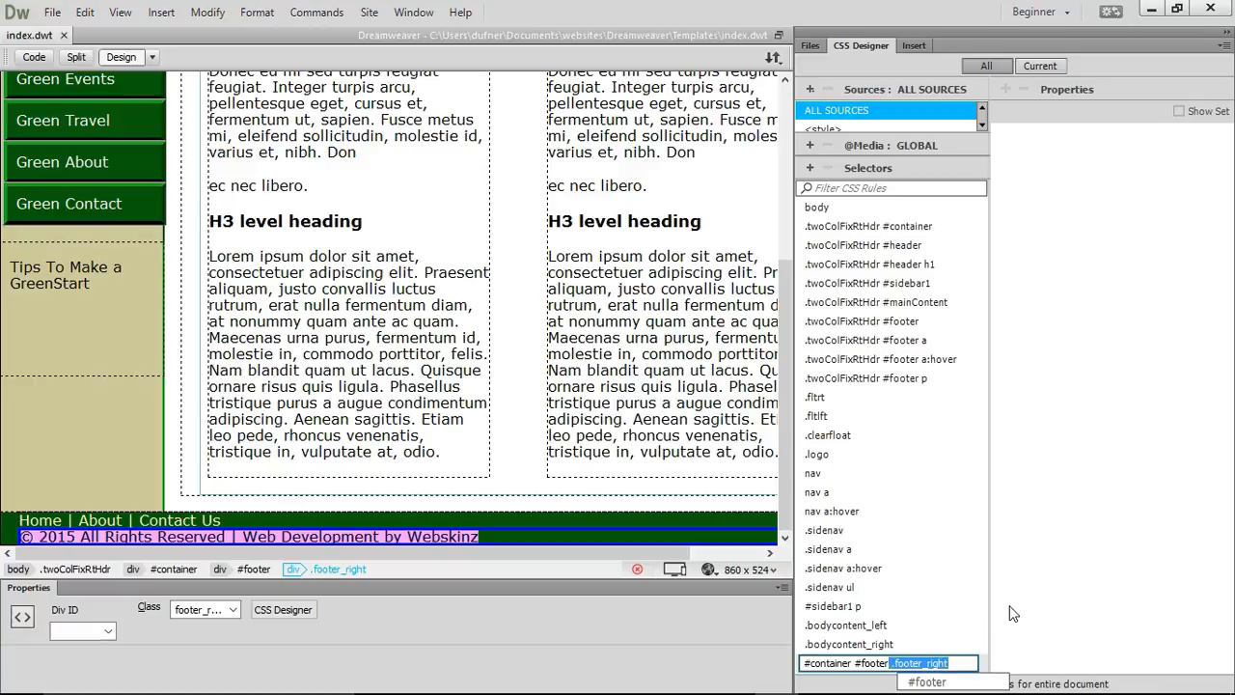
{"action": "key", "text": "End"}
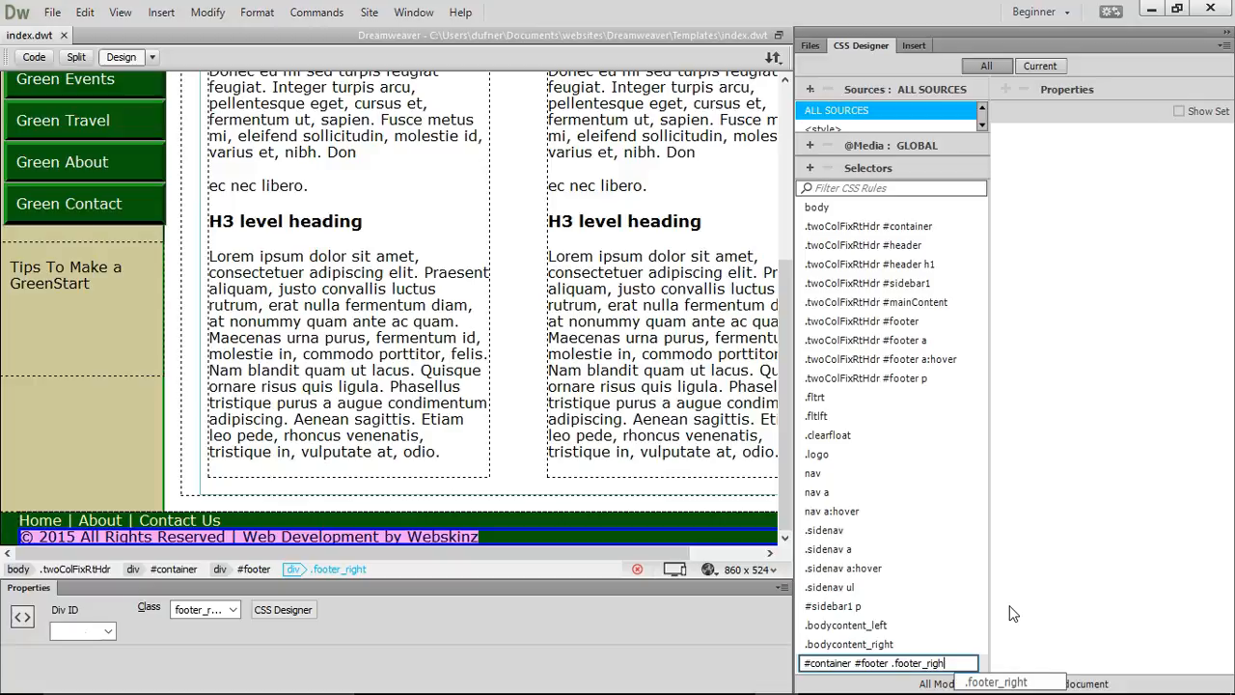
{"action": "key", "text": "BackSpace"}
{"action": "key", "text": "BackSpace"}
{"action": "key", "text": "BackSpace"}
{"action": "key", "text": "BackSpace"}
{"action": "key", "text": "BackSpace"}
{"action": "key", "text": "BackSpace"}
{"action": "key", "text": "BackSpace"}
{"action": "key", "text": "BackSpace"}
{"action": "key", "text": "BackSpace"}
{"action": "key", "text": "BackSpace"}
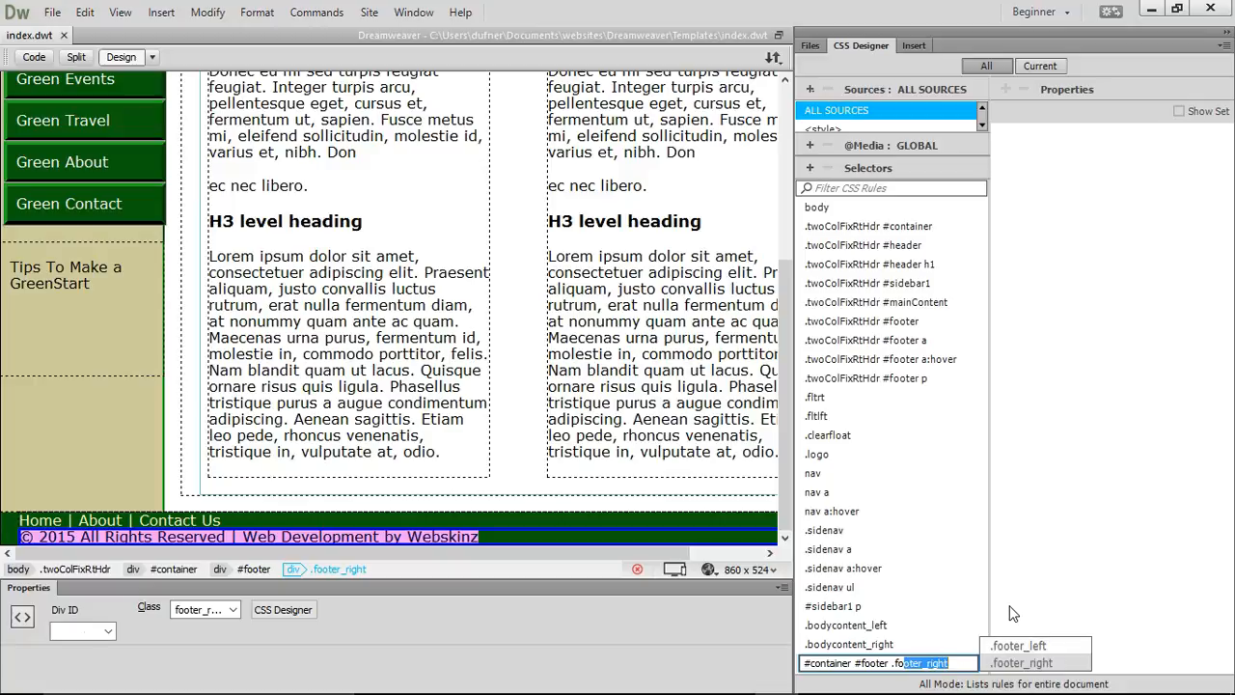
{"action": "key", "text": "Return"}
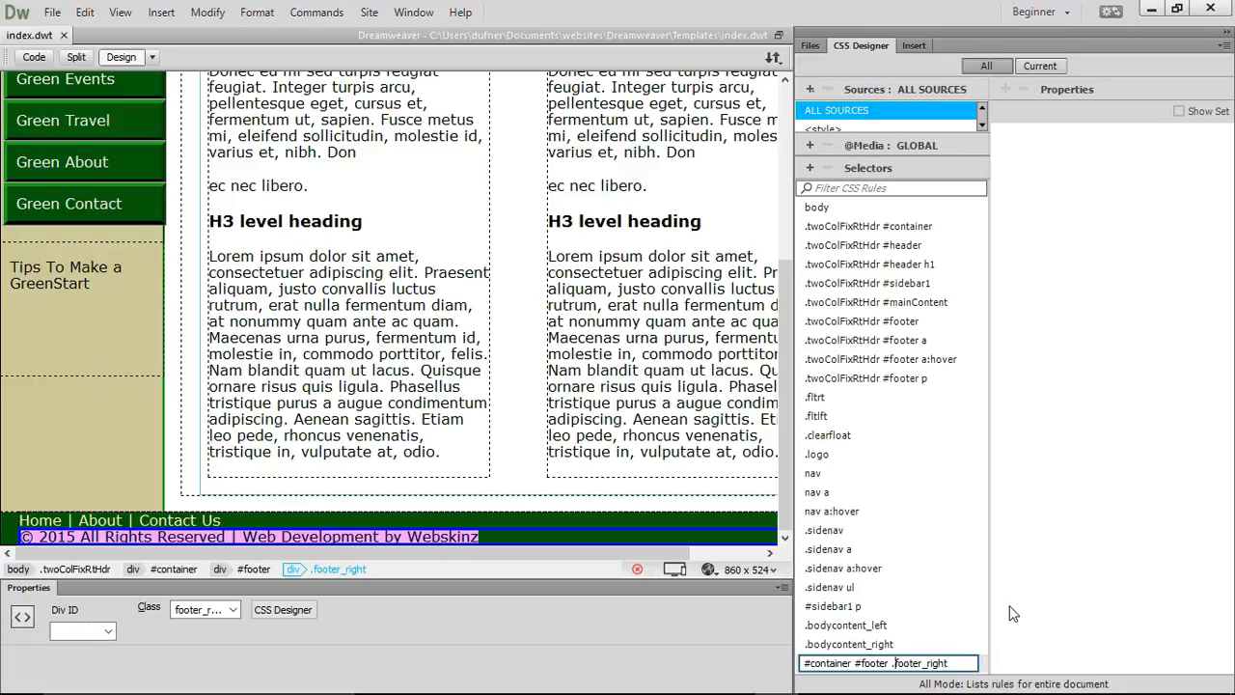
{"action": "key", "text": "BackSpace"}
{"action": "key", "text": "BackSpace"}
{"action": "key", "text": "BackSpace"}
{"action": "key", "text": "BackSpace"}
{"action": "key", "text": "BackSpace"}
{"action": "key", "text": "BackSpace"}
{"action": "key", "text": "BackSpace"}
{"action": "key", "text": "BackSpace"}
{"action": "key", "text": "BackSpace"}
{"action": "key", "text": "BackSpace"}
{"action": "key", "text": "BackSpace"}
{"action": "key", "text": "BackSpace"}
{"action": "key", "text": "BackSpace"}
{"action": "key", "text": "BackSpace"}
{"action": "key", "text": "BackSpace"}
{"action": "key", "text": "BackSpace"}
{"action": "key", "text": "BackSpace"}
{"action": "key", "text": "BackSpace"}
{"action": "key", "text": "BackSpace"}
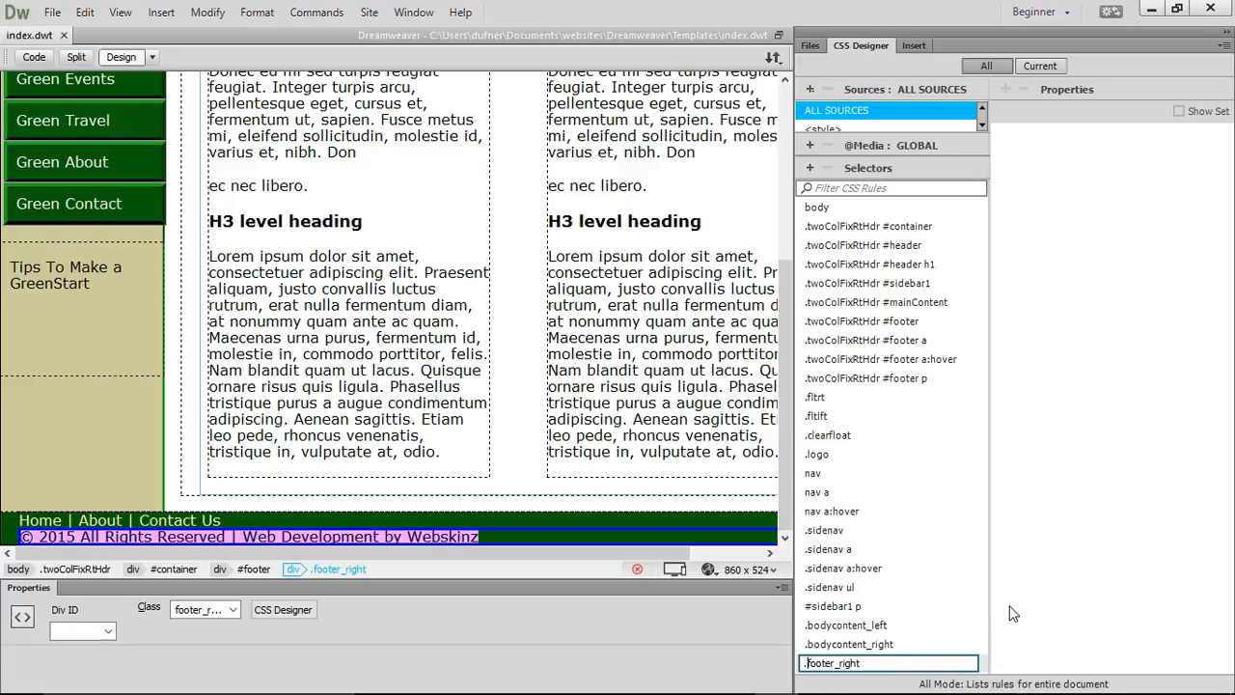
{"action": "left_click", "coordinate": [859, 664]}
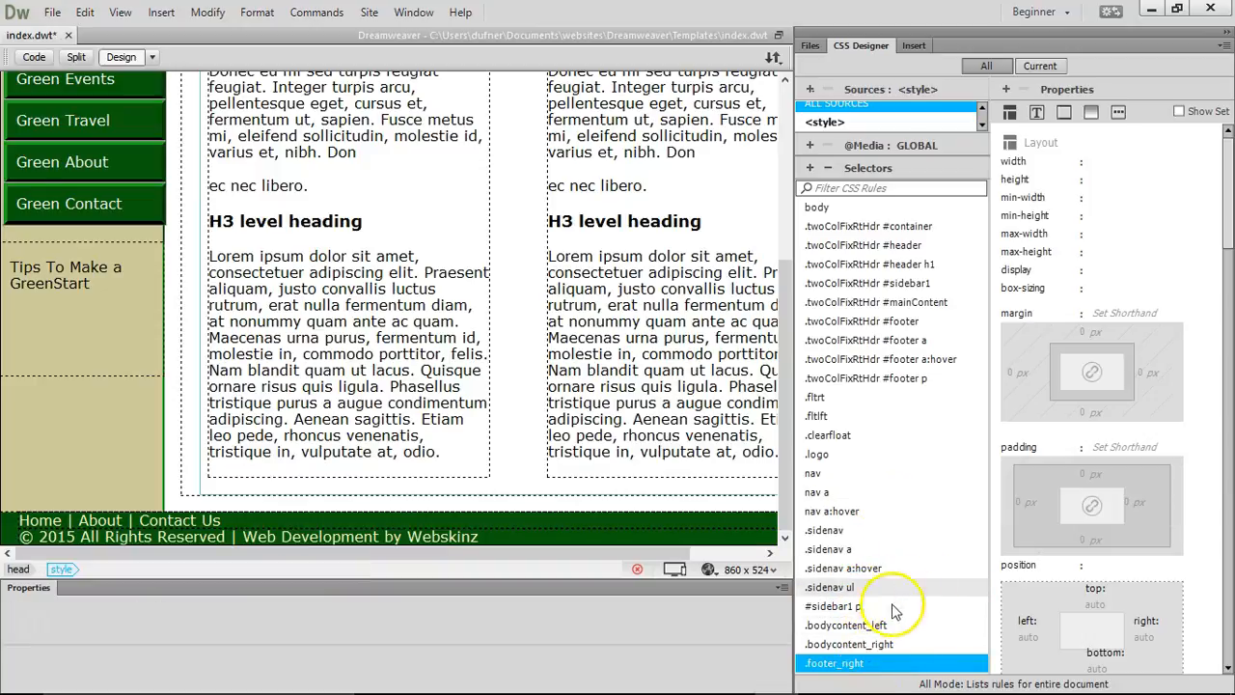
- Check the width in the #container rule and set the width of the .footer_right rule to 450 px
{"action": "left_click", "coordinate": [1104, 164]}
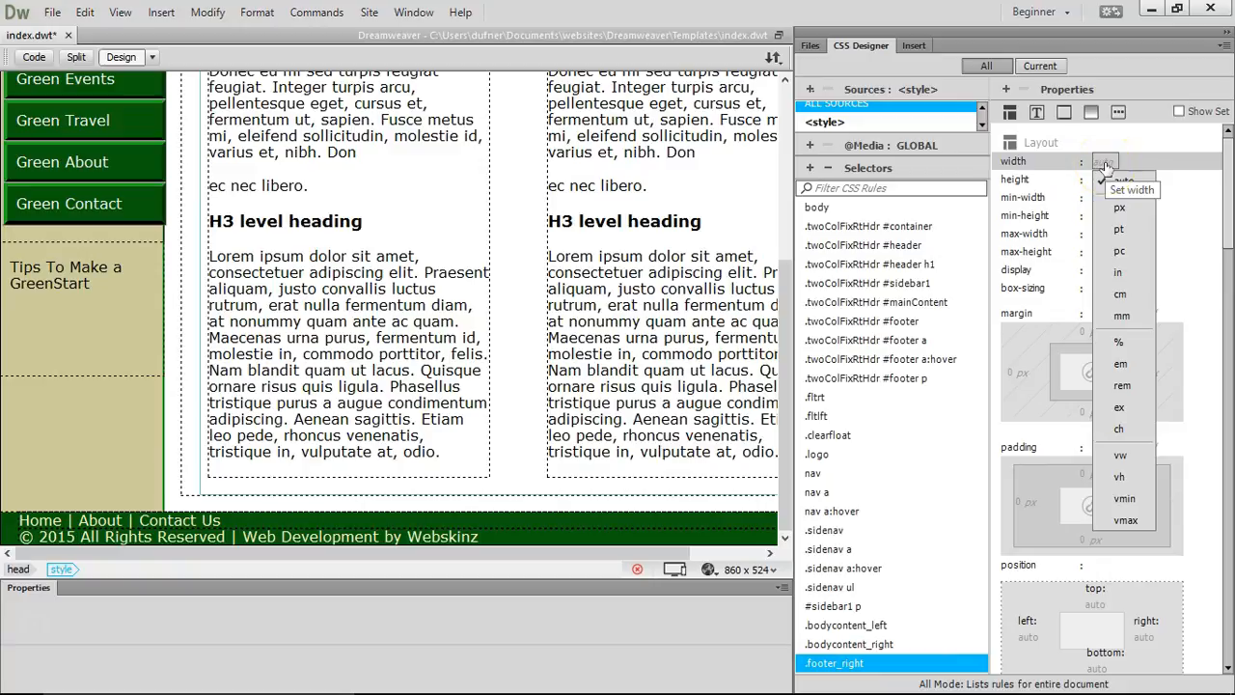
{"action": "left_click", "coordinate": [902, 228]}
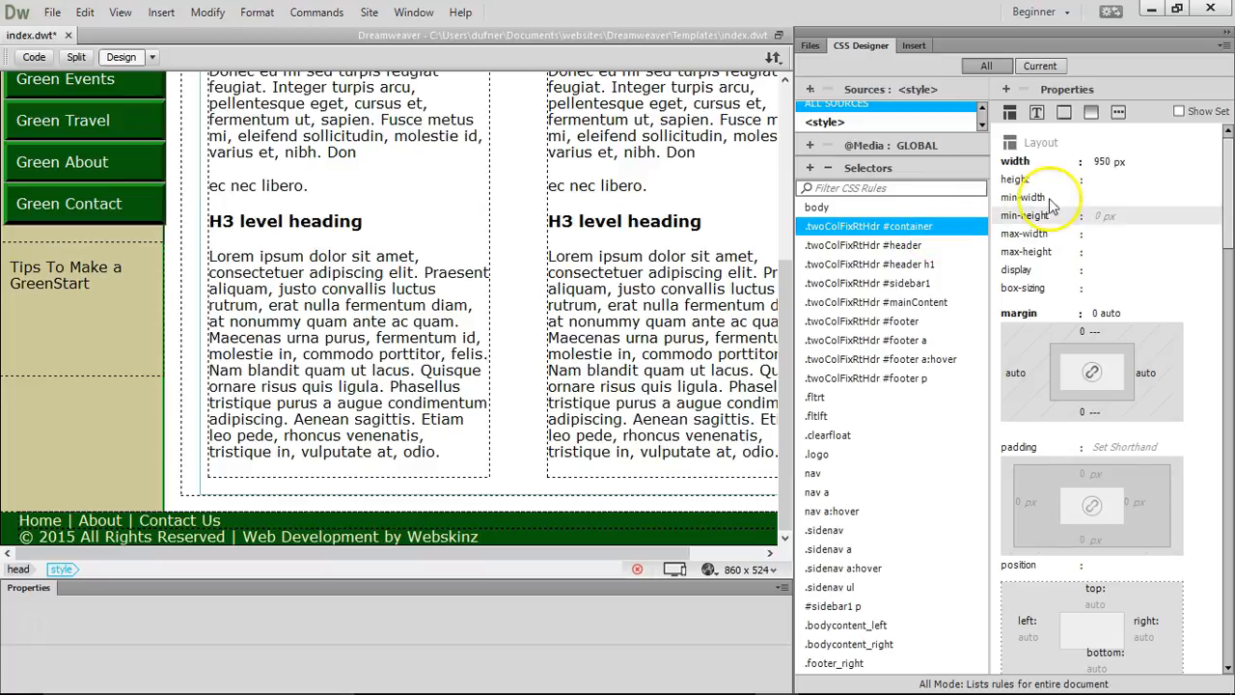
{"action": "left_click", "coordinate": [854, 664]}
{"action": "left_click", "coordinate": [1105, 163]}
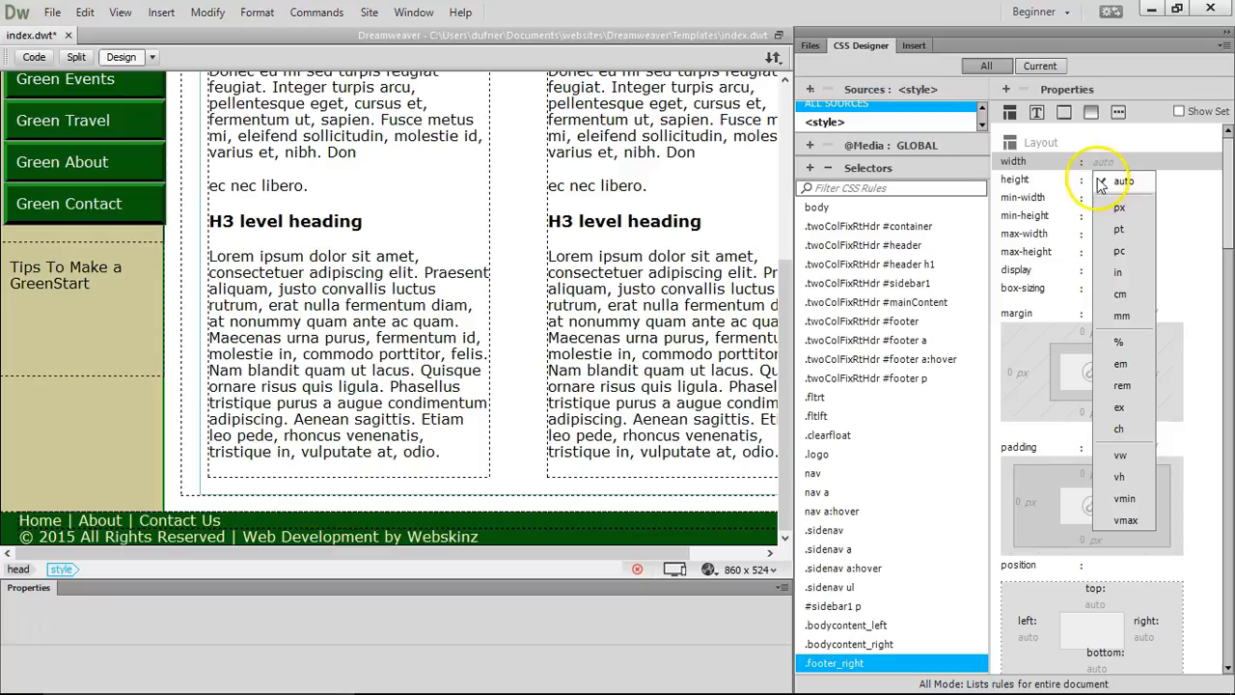
{"action": "left_click", "coordinate": [1119, 206]}
{"action": "type", "text": "45"}
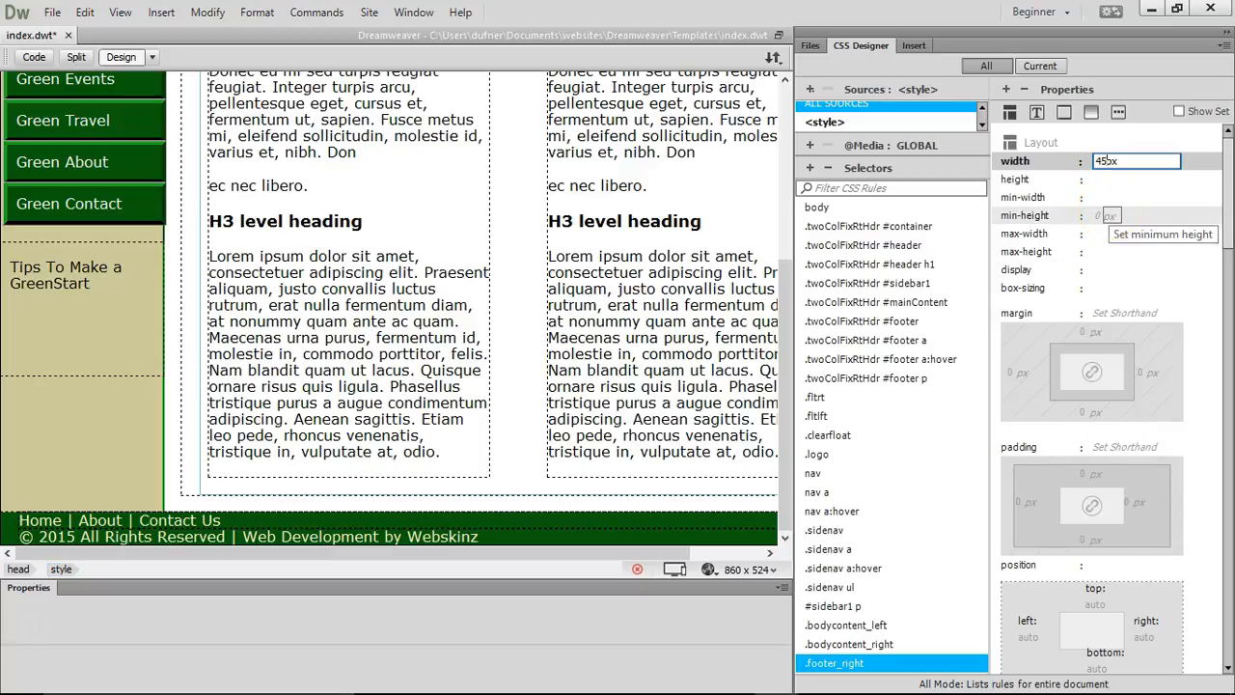
{"action": "type", "text": "0"}
{"action": "key", "text": "Return"}
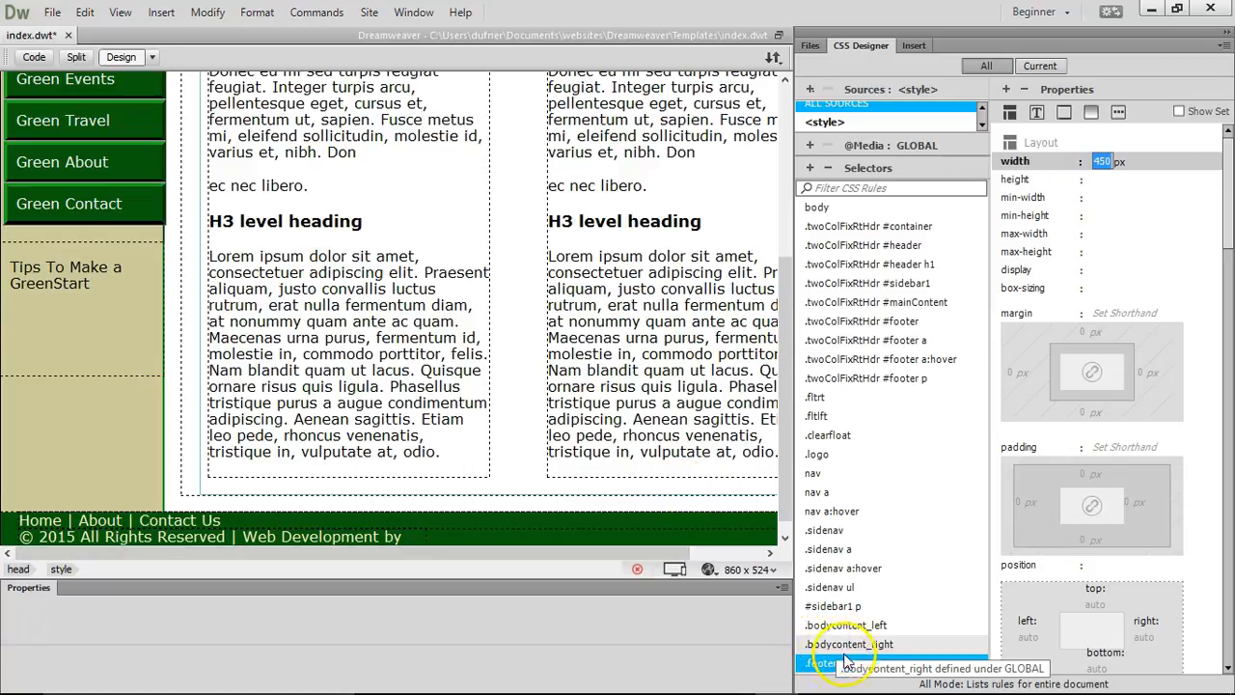
- Add a CSS selector for the footer_left div around the footer links and shorten its name to .footer_left
{"action": "left_click", "coordinate": [275, 517]}
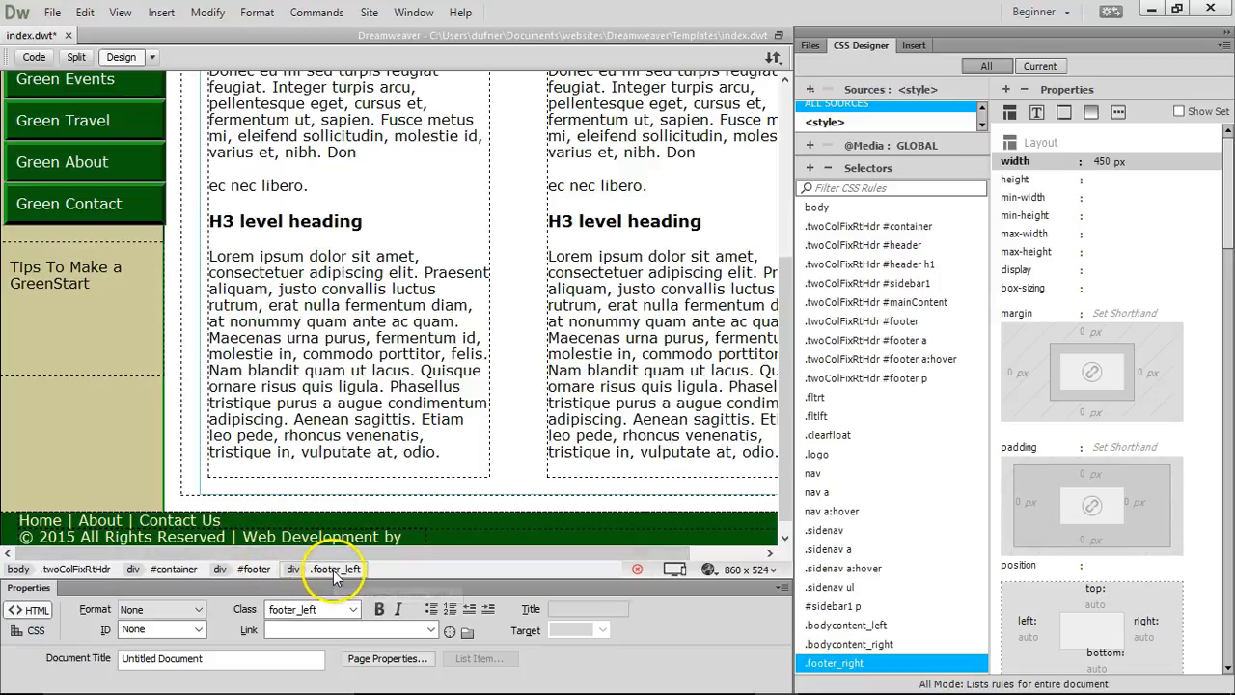
{"action": "left_click", "coordinate": [810, 169]}
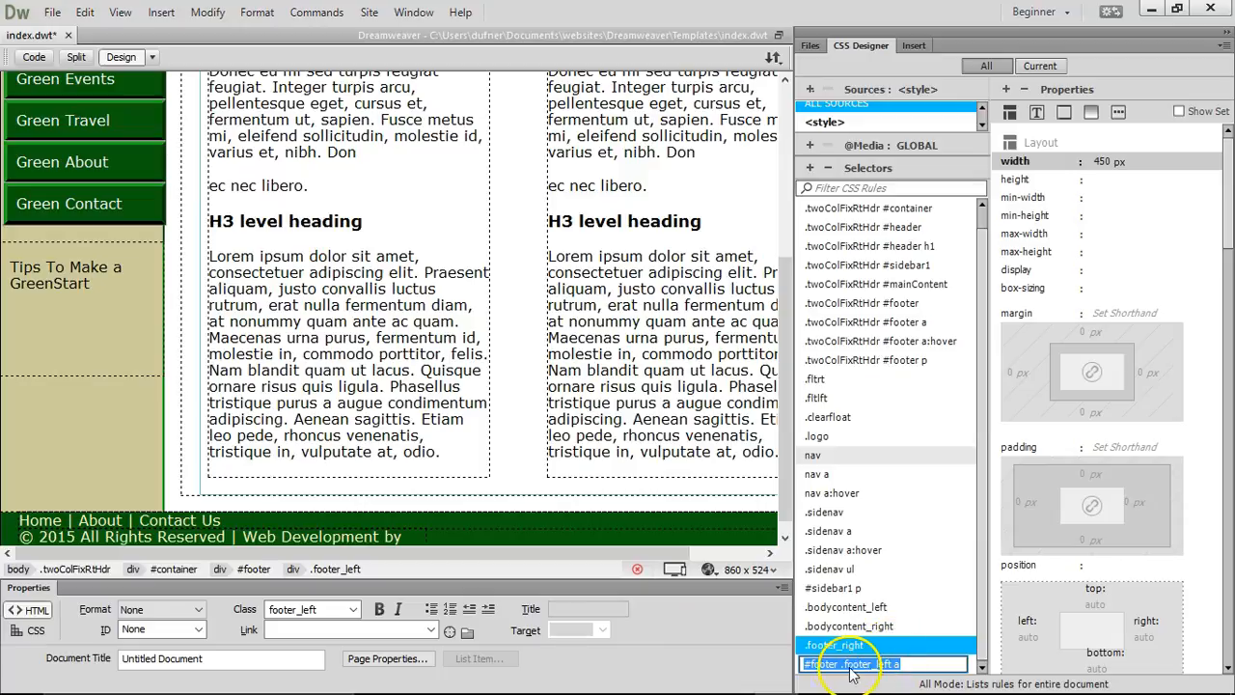
{"action": "key", "text": "Home"}
{"action": "key", "text": "Delete"}
{"action": "key", "text": "Delete"}
{"action": "key", "text": "Delete"}
{"action": "key", "text": "Delete"}
{"action": "key", "text": "Delete"}
{"action": "key", "text": "Delete"}
{"action": "key", "text": "Delete"}
{"action": "key", "text": "Delete"}
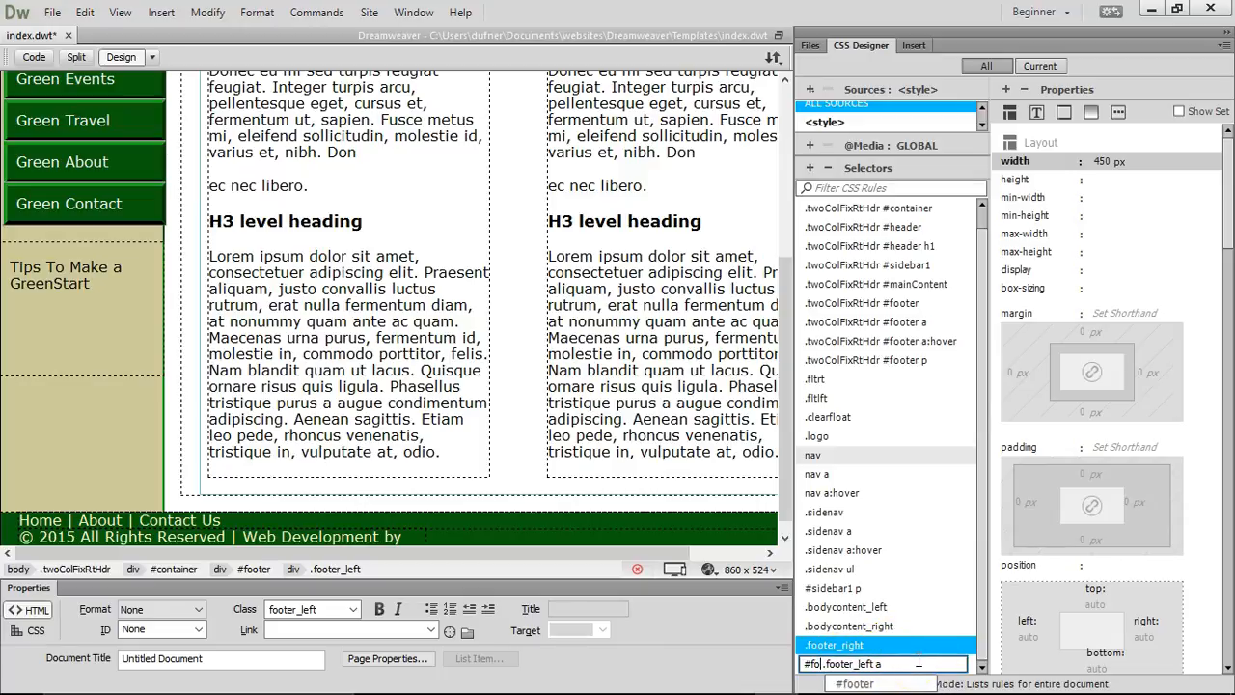
{"action": "key", "text": "Delete"}
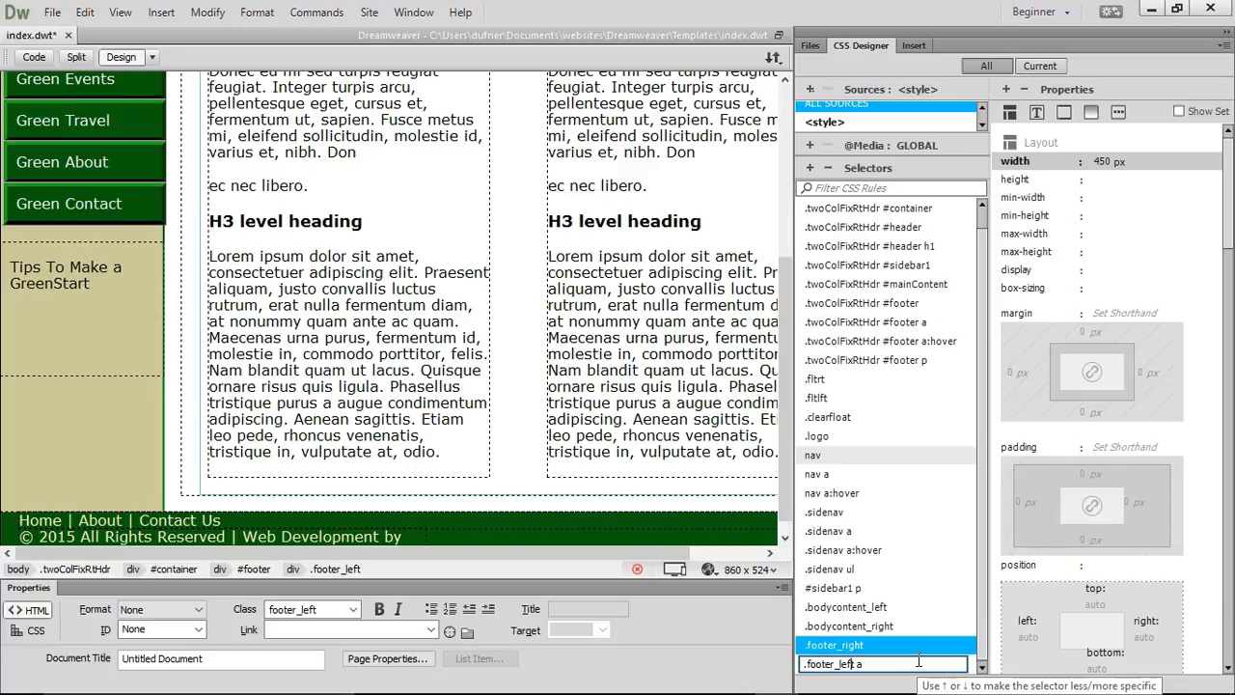
{"action": "key", "text": "End"}
{"action": "key", "text": "BackSpace"}
{"action": "key", "text": "BackSpace"}
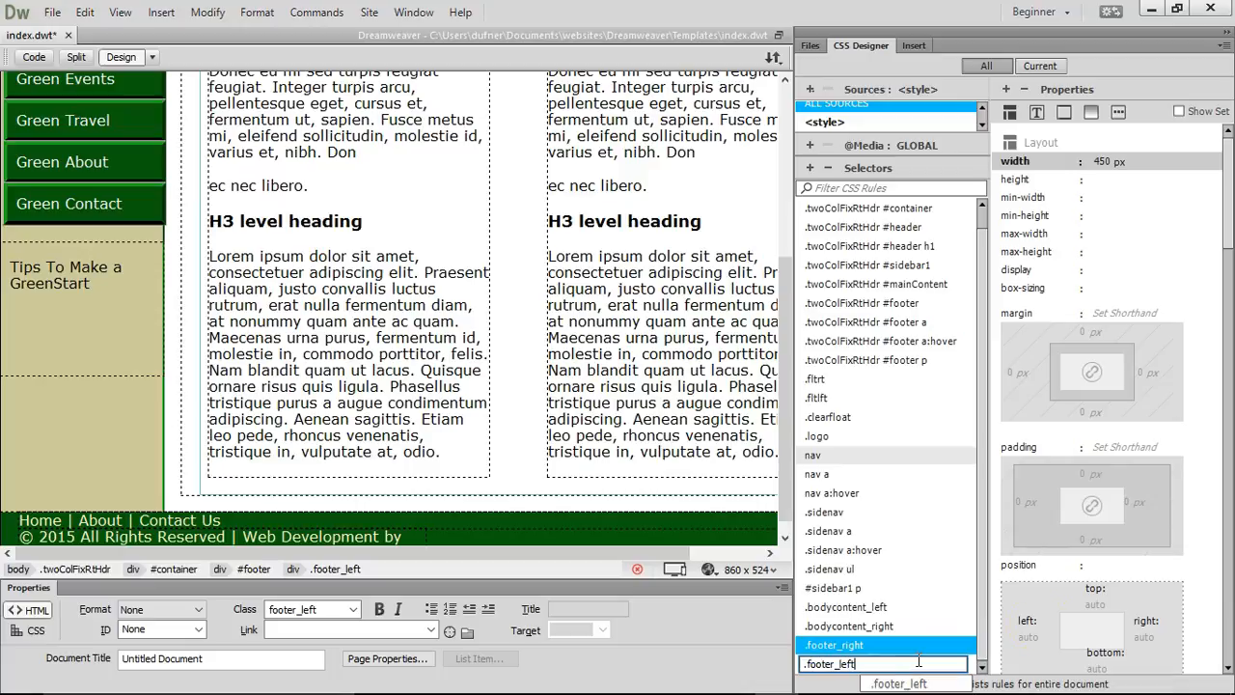
{"action": "left_click", "coordinate": [846, 607]}
- Move the .footer_left rule above .footer_right in the selector list and set its width to 450 px
{"action": "left_click_drag", "start_coordinate": [858, 666], "coordinate": [879, 657]}
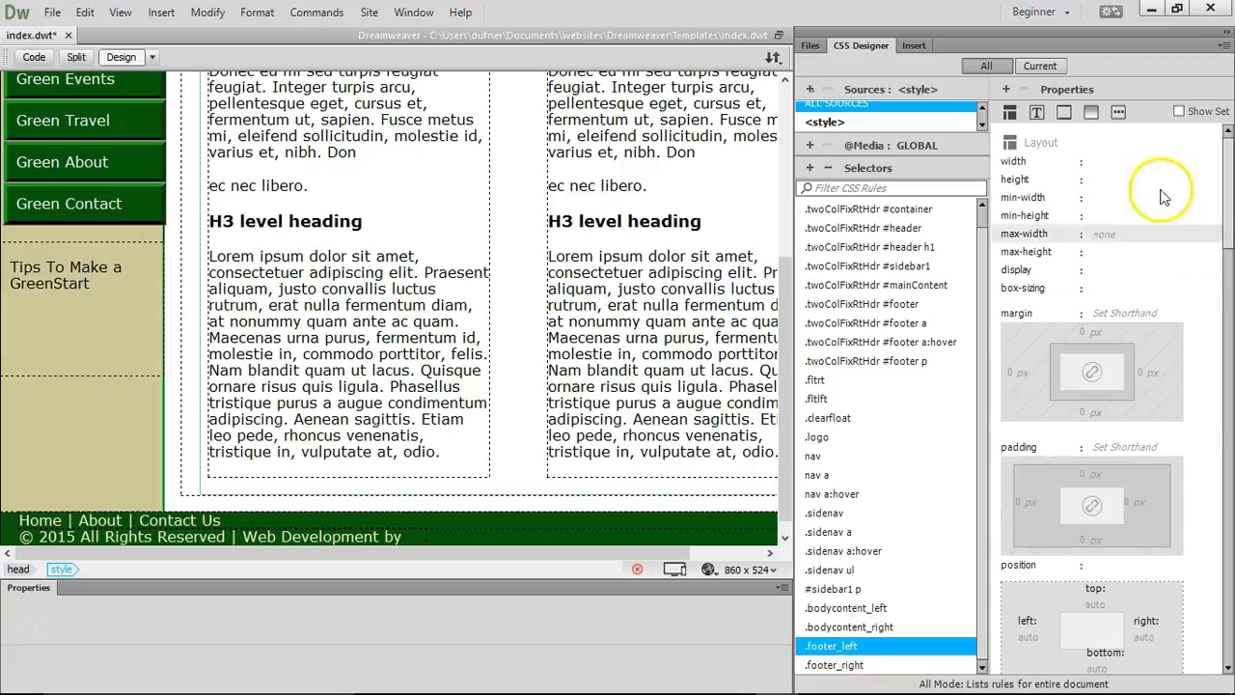
{"action": "left_click", "coordinate": [1102, 161]}
{"action": "left_click", "coordinate": [1117, 209]}
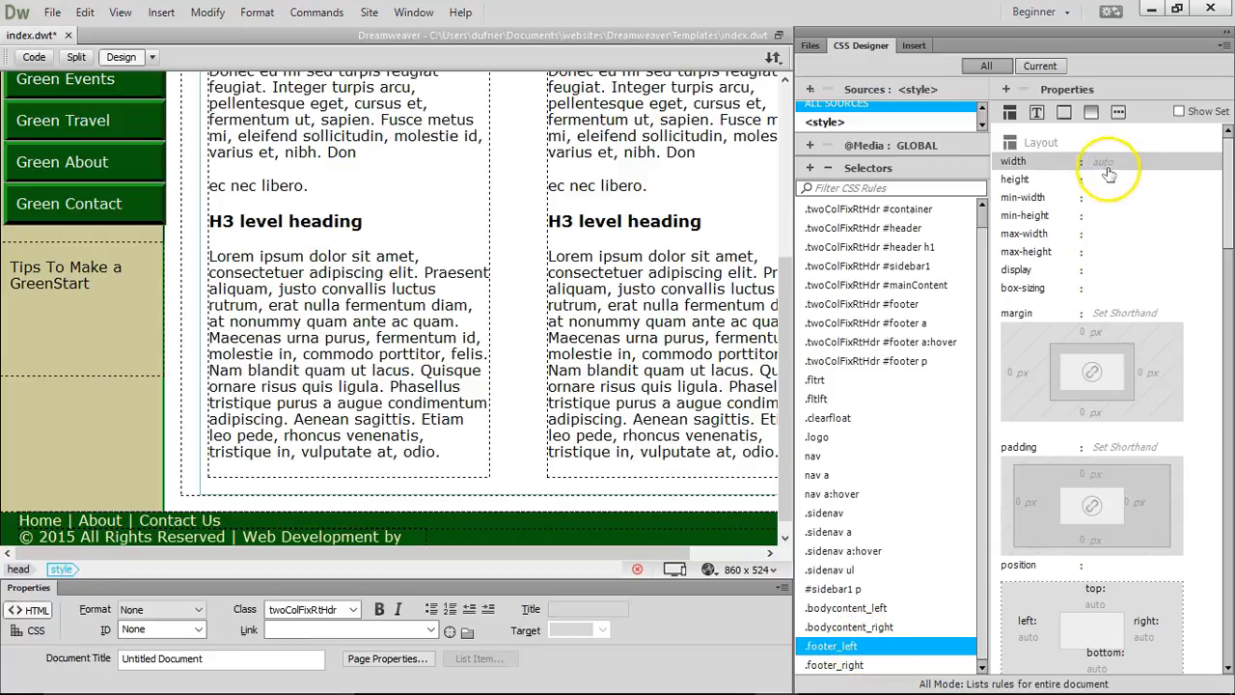
{"action": "type", "text": "450"}
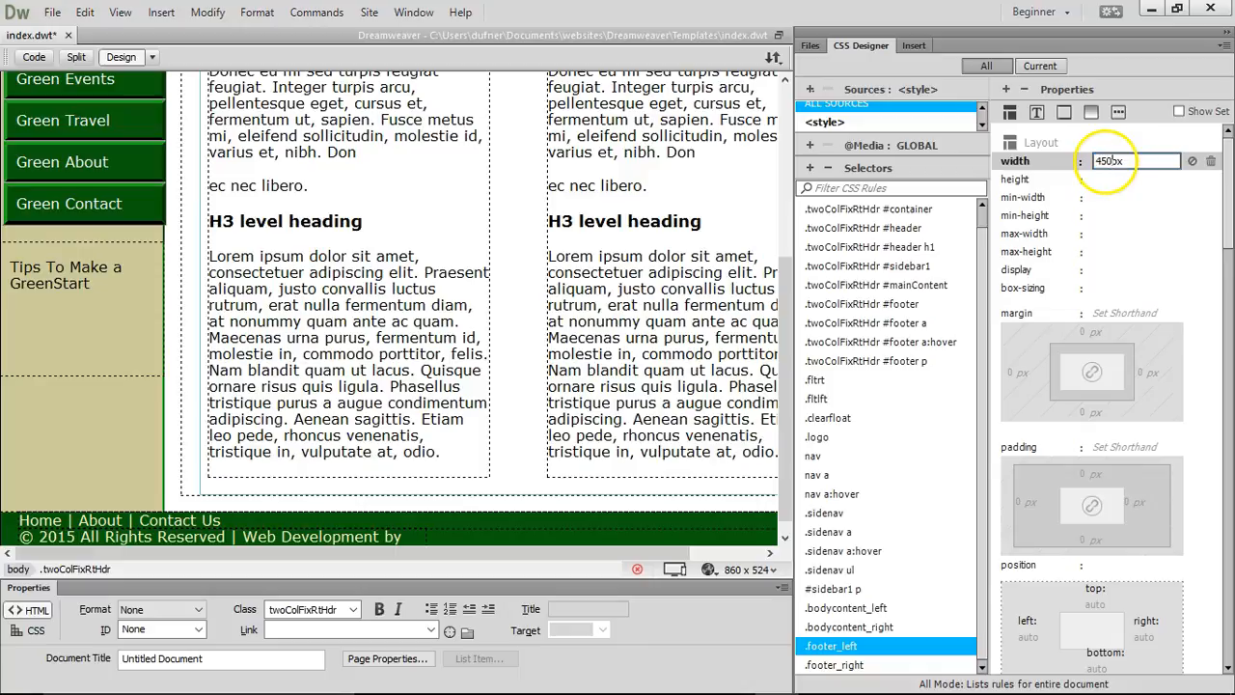
{"action": "type", "text": "0"}
{"action": "key", "text": "Return"}
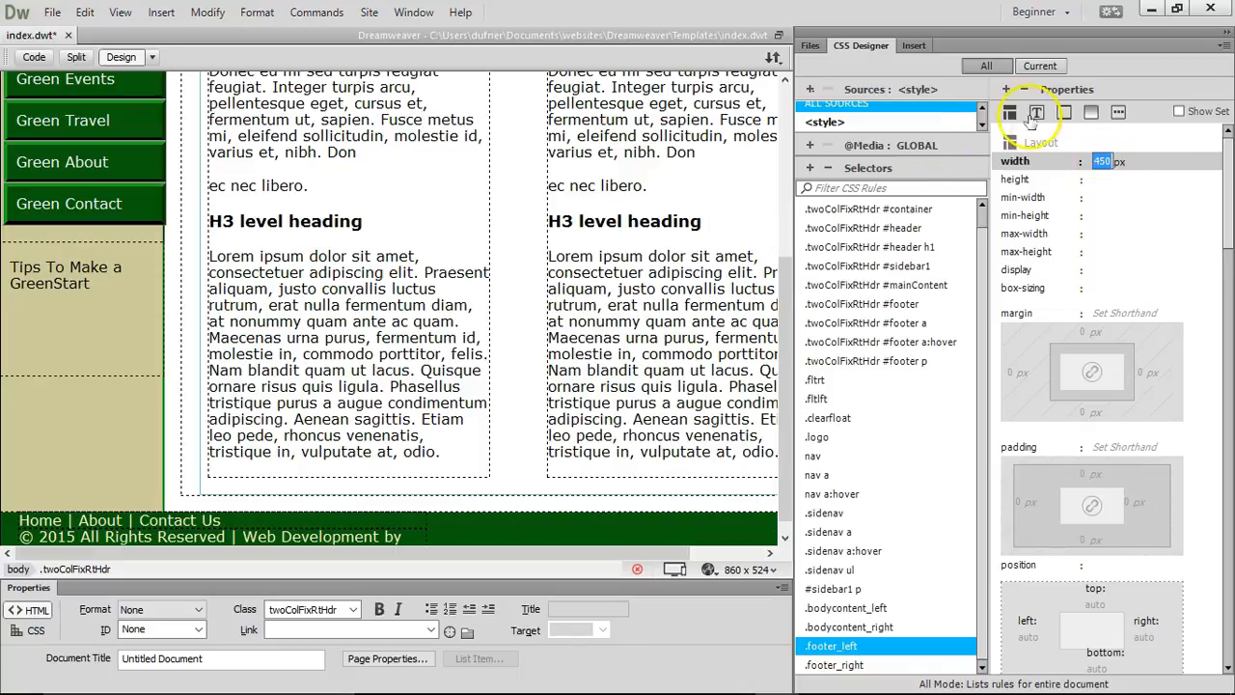
- Set the float property of the .footer_right rule to right
{"action": "left_click", "coordinate": [848, 666]}
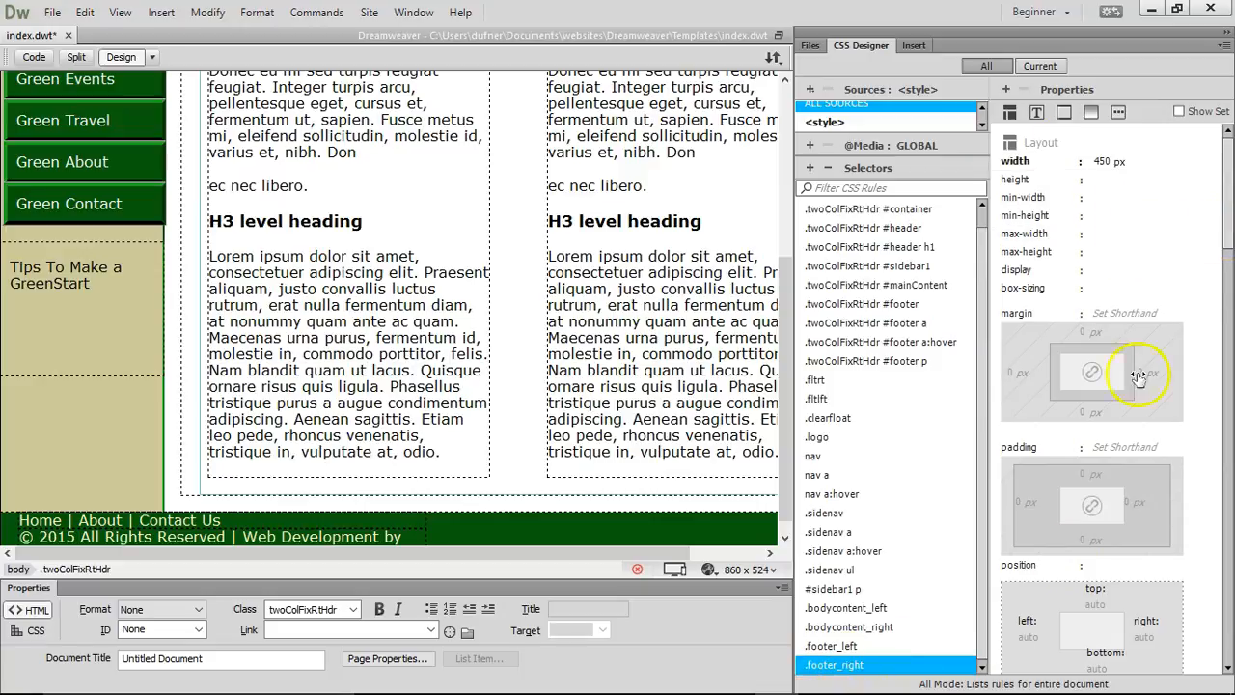
{"action": "left_click", "coordinate": [844, 646]}
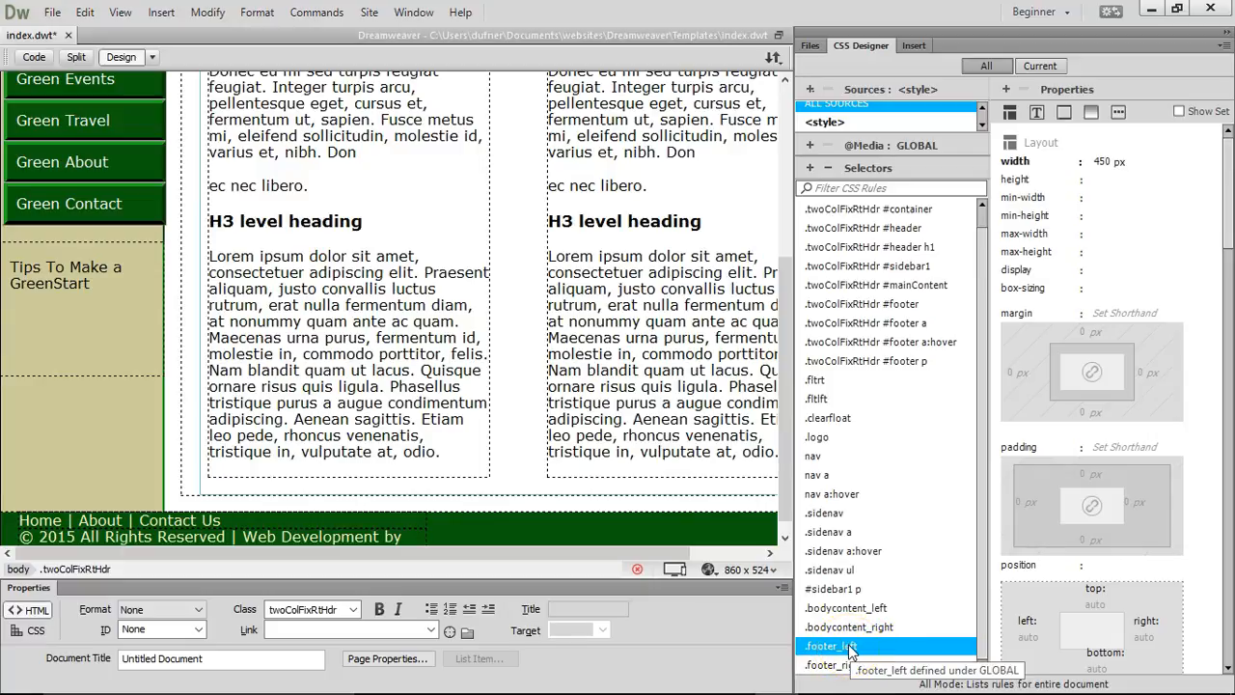
{"action": "left_click", "coordinate": [835, 664]}
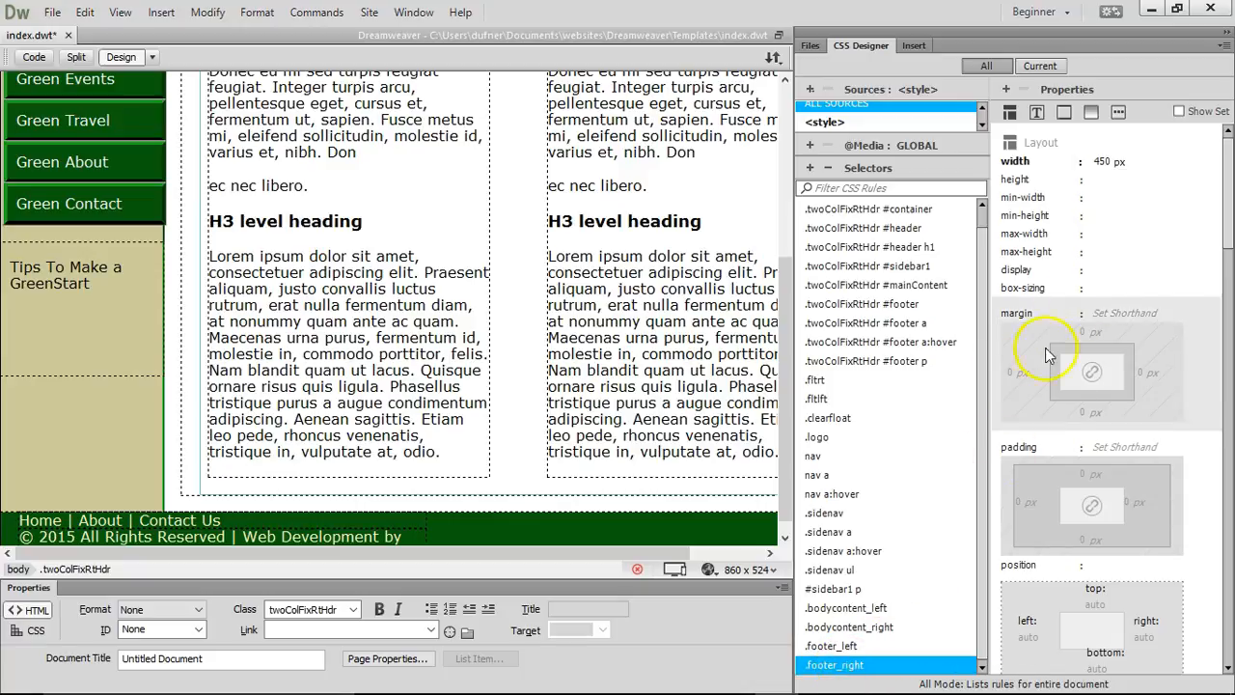
{"action": "left_click_drag", "start_coordinate": [1228, 232], "coordinate": [1214, 299]}
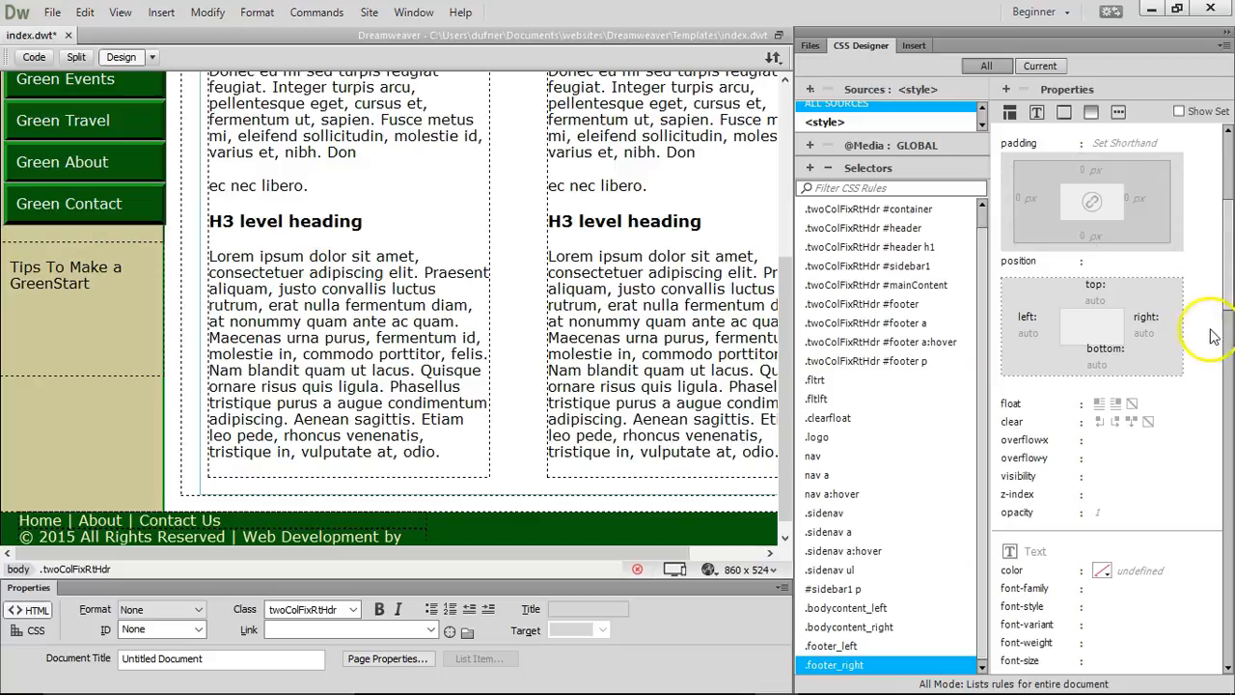
{"action": "left_click", "coordinate": [1117, 405]}
{"action": "left_click", "coordinate": [518, 555]}
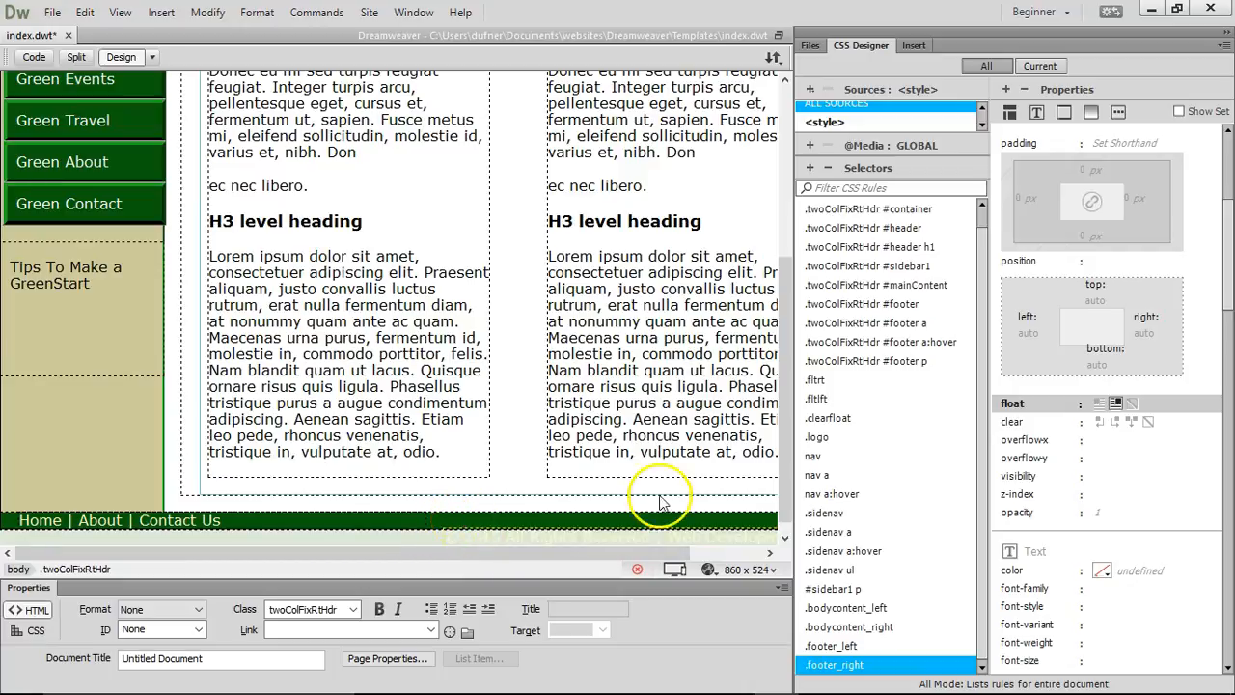
- Save the changes to index.dwt and preview it in the web browser to examine the position of the copyright text
{"action": "left_click", "coordinate": [708, 570]}
{"action": "left_click", "coordinate": [726, 575]}
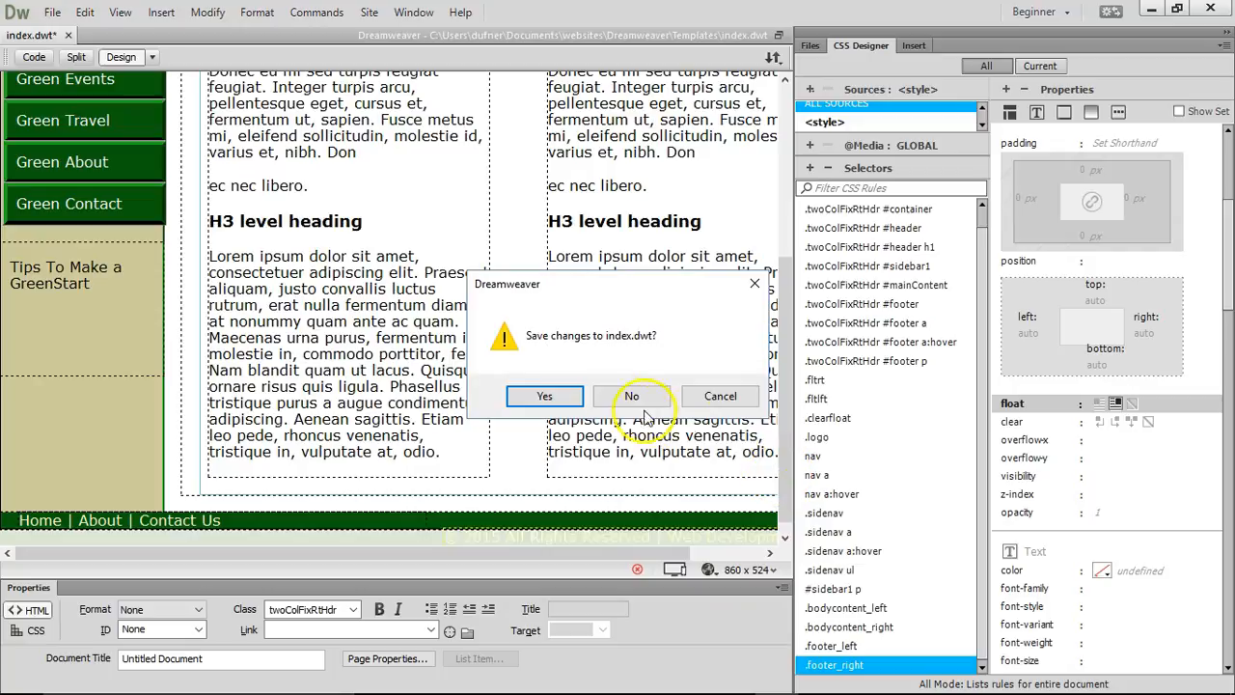
{"action": "left_click", "coordinate": [627, 397]}
{"action": "scroll", "coordinate": [827, 367], "scroll_direction": "down", "scroll_amount": 2}
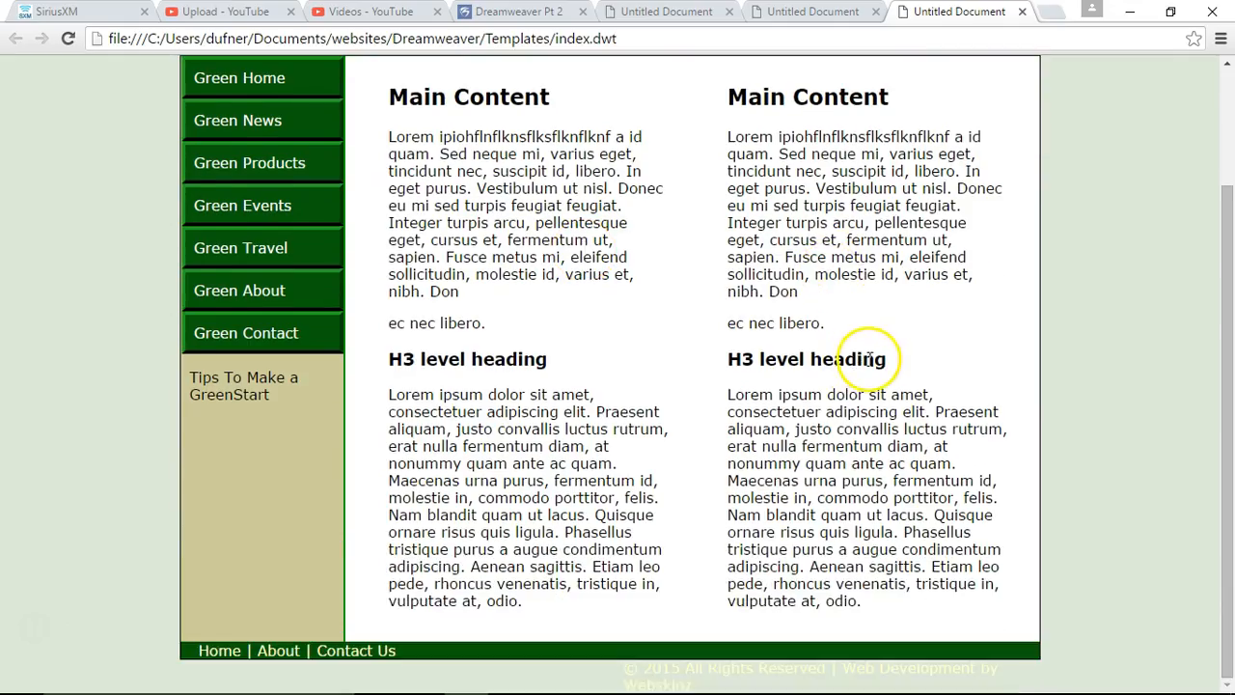
{"action": "left_click_drag", "start_coordinate": [700, 678], "coordinate": [634, 665]}
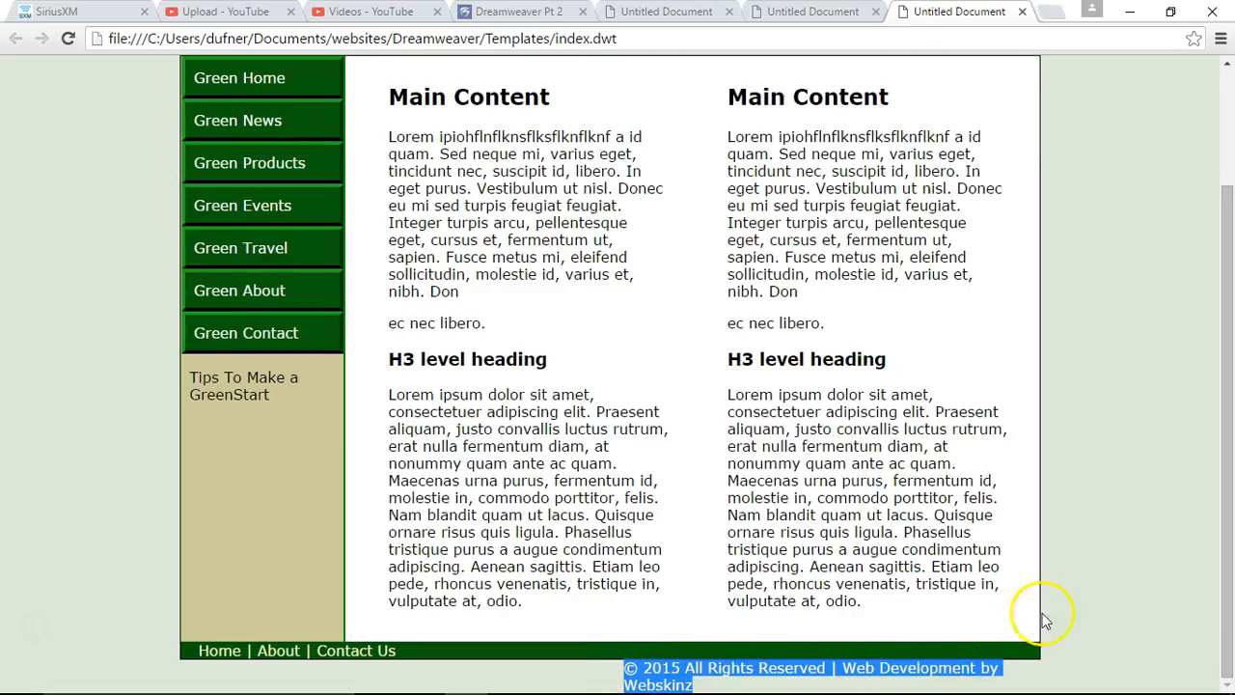
- Return to Dreamweaver and set the float property of the .footer_left rule to left
{"action": "left_click", "coordinate": [1136, 13]}
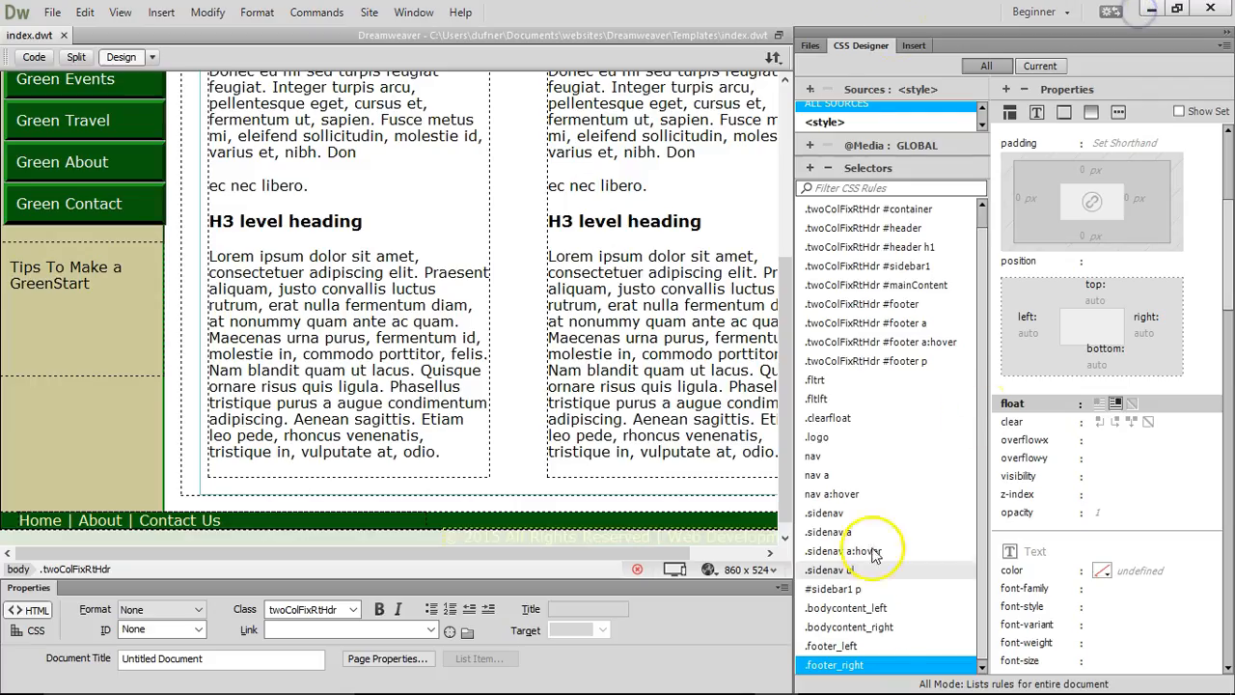
{"action": "left_click", "coordinate": [850, 649]}
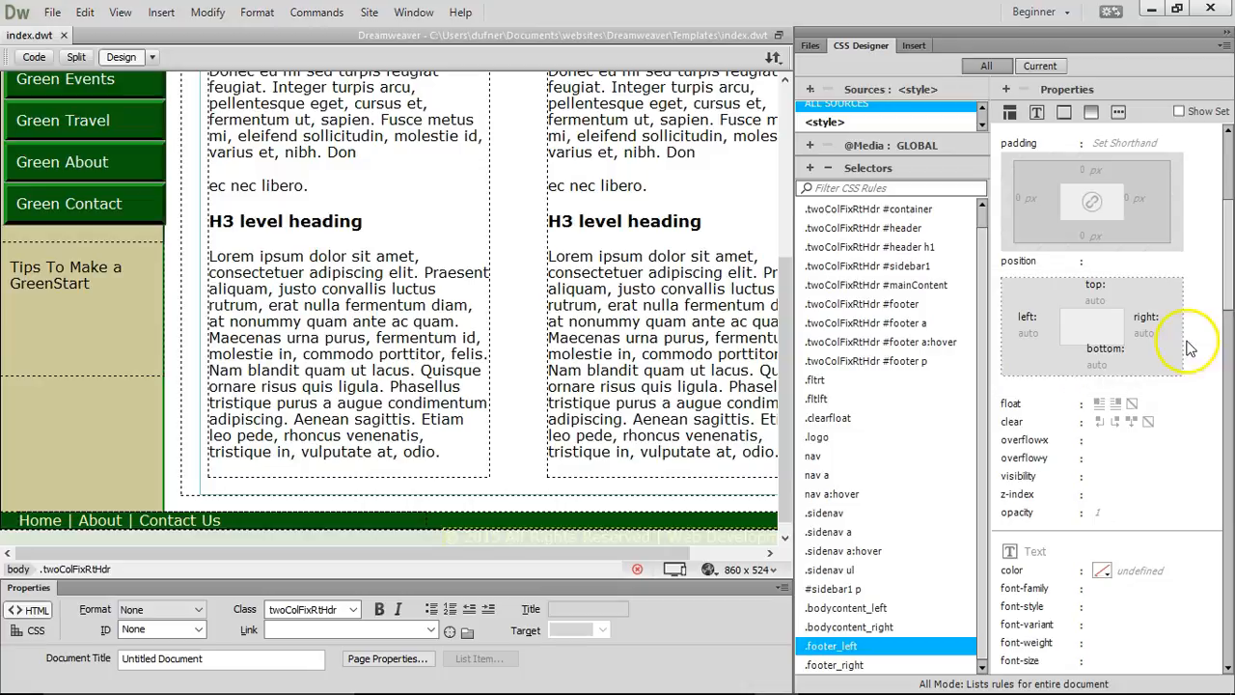
{"action": "left_click", "coordinate": [1100, 406]}
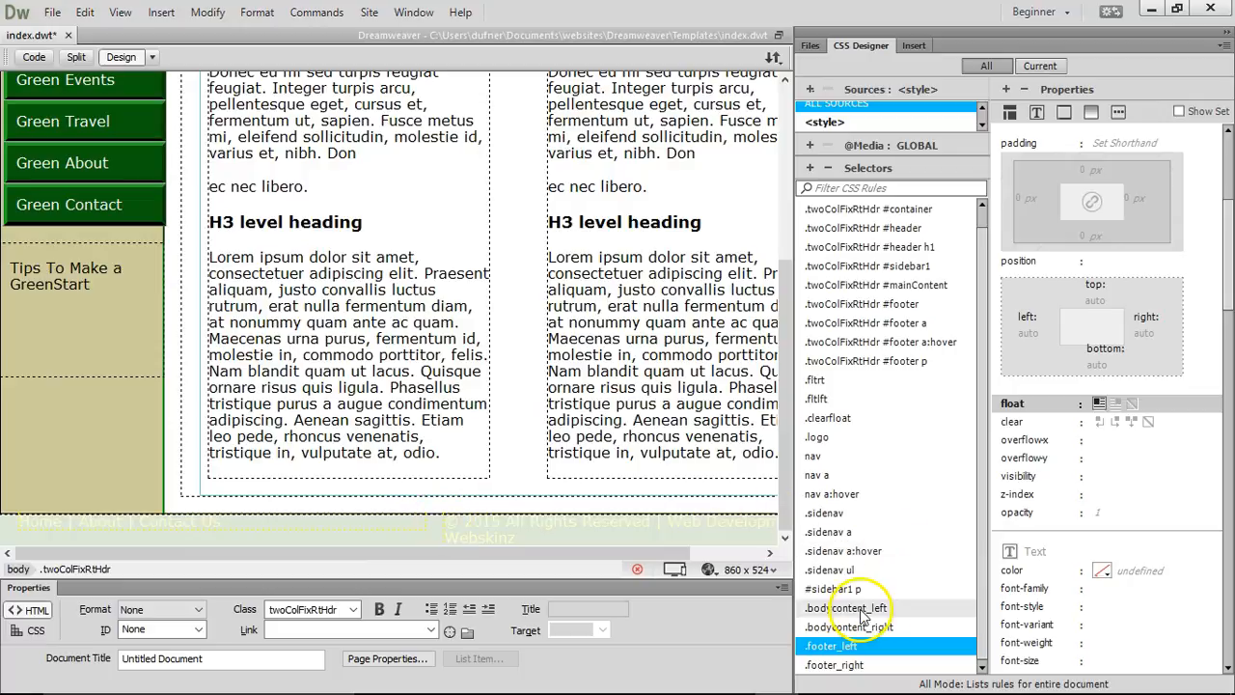
- Set the height of the .twoColFixRtHdr #footer rule, trying 50 px first and settling on 100 px
{"action": "left_click", "coordinate": [905, 305]}
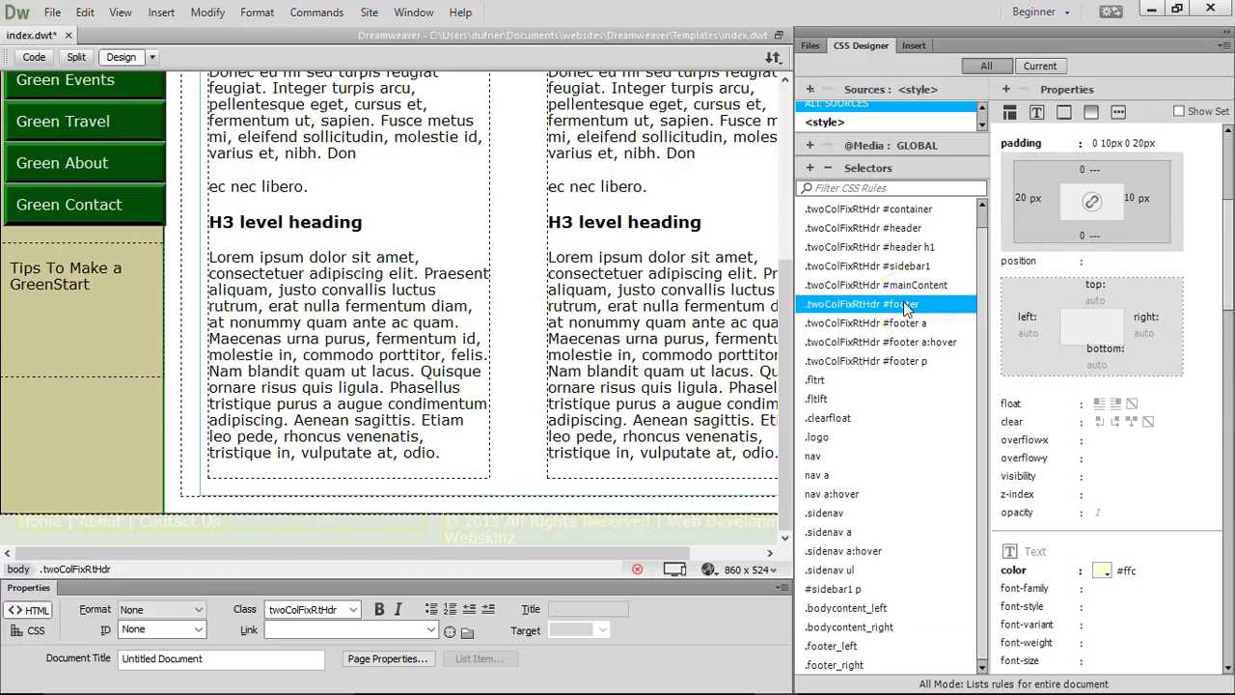
{"action": "scroll", "coordinate": [1148, 221], "scroll_direction": "up", "scroll_amount": 3}
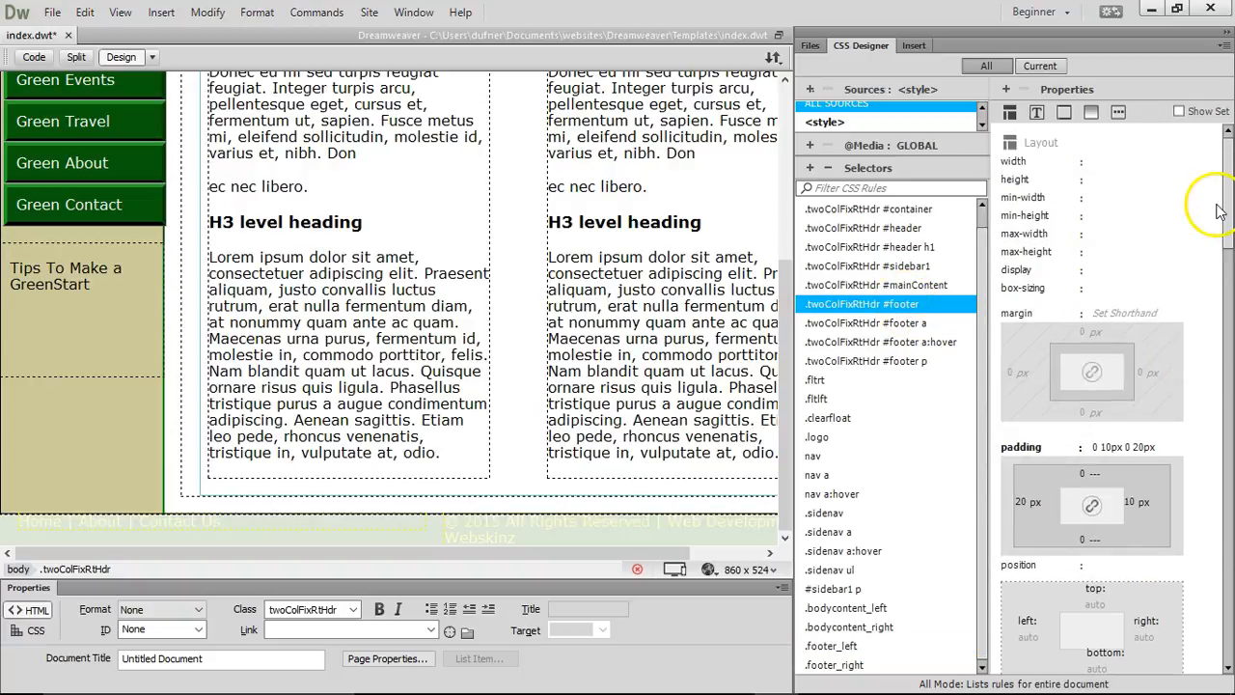
{"action": "left_click", "coordinate": [1105, 181]}
{"action": "left_click", "coordinate": [1119, 225]}
{"action": "left_click", "coordinate": [1103, 180]}
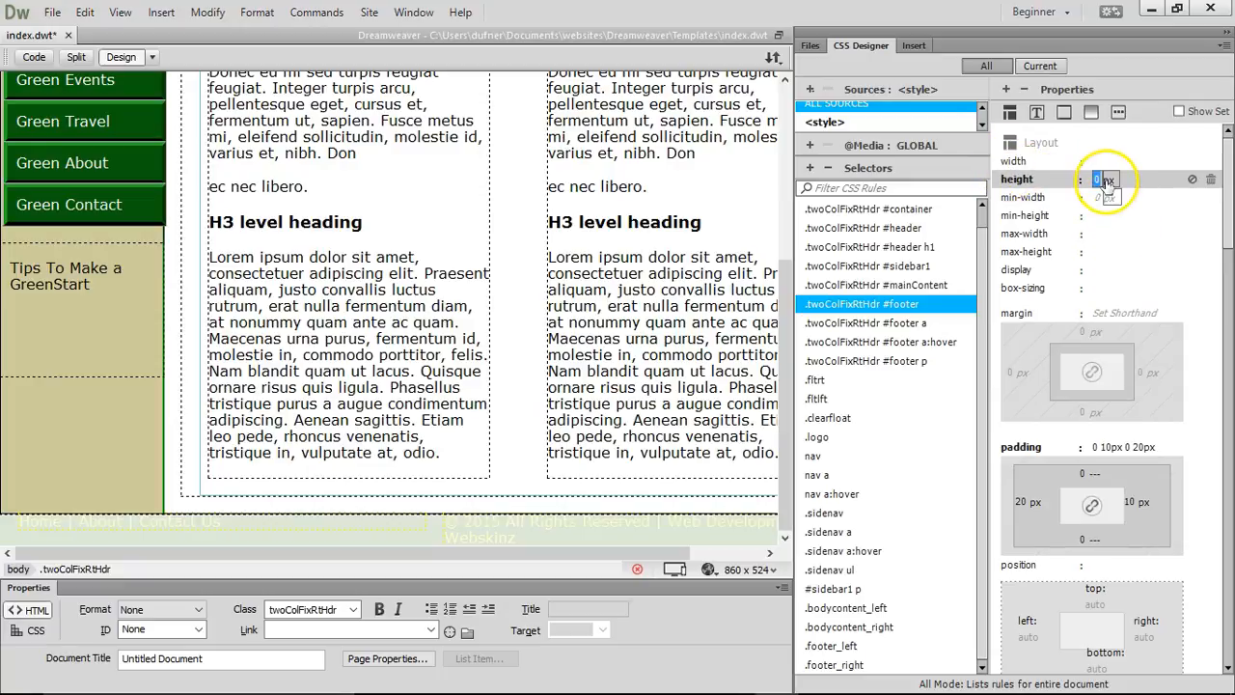
{"action": "type", "text": "50"}
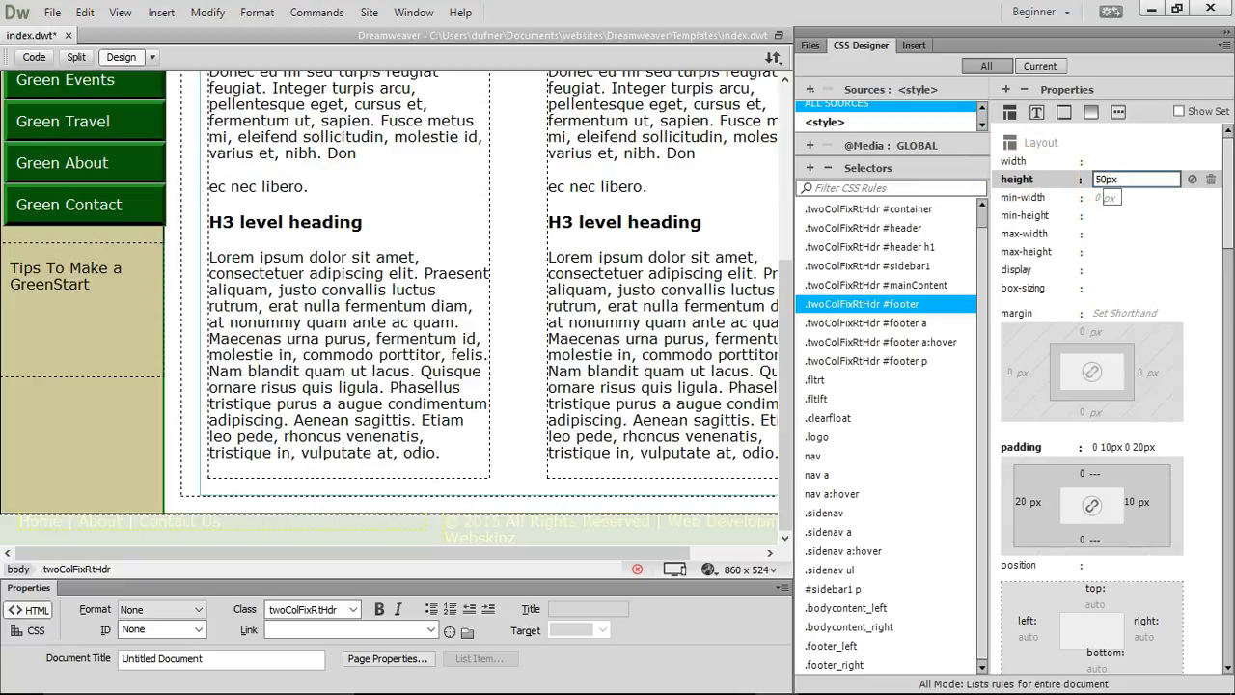
{"action": "key", "text": "Return"}
{"action": "left_click", "coordinate": [1103, 180]}
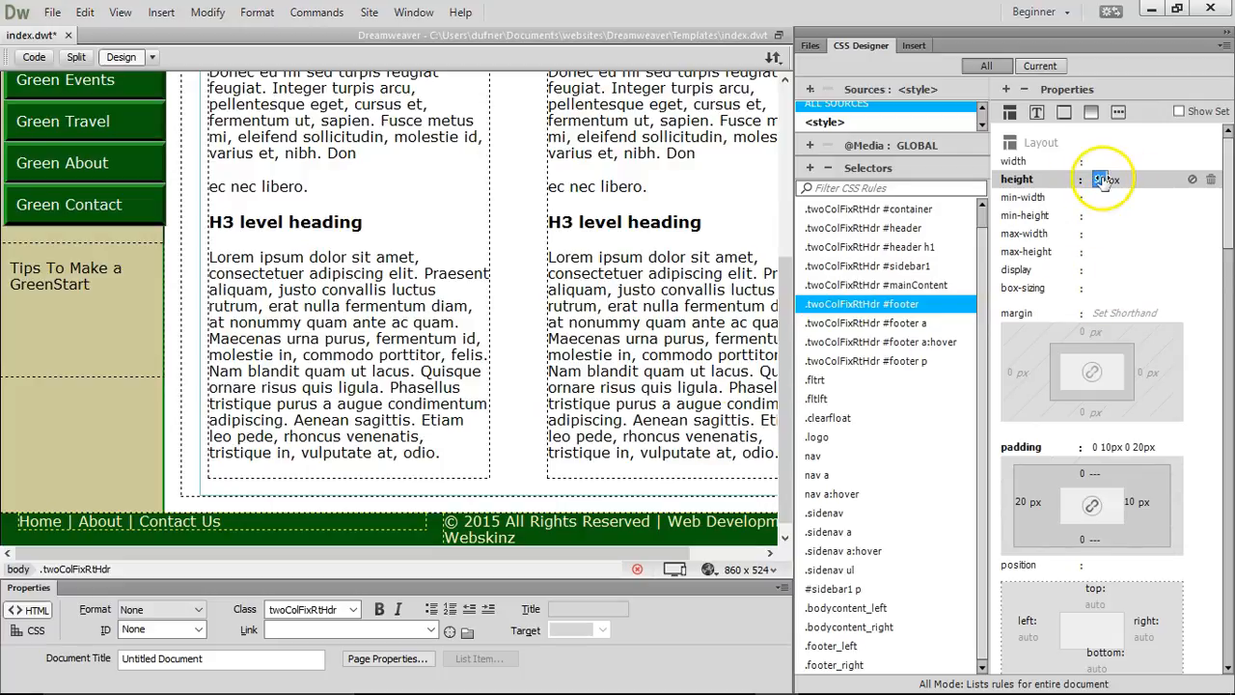
{"action": "type", "text": "100"}
{"action": "key", "text": "Return"}
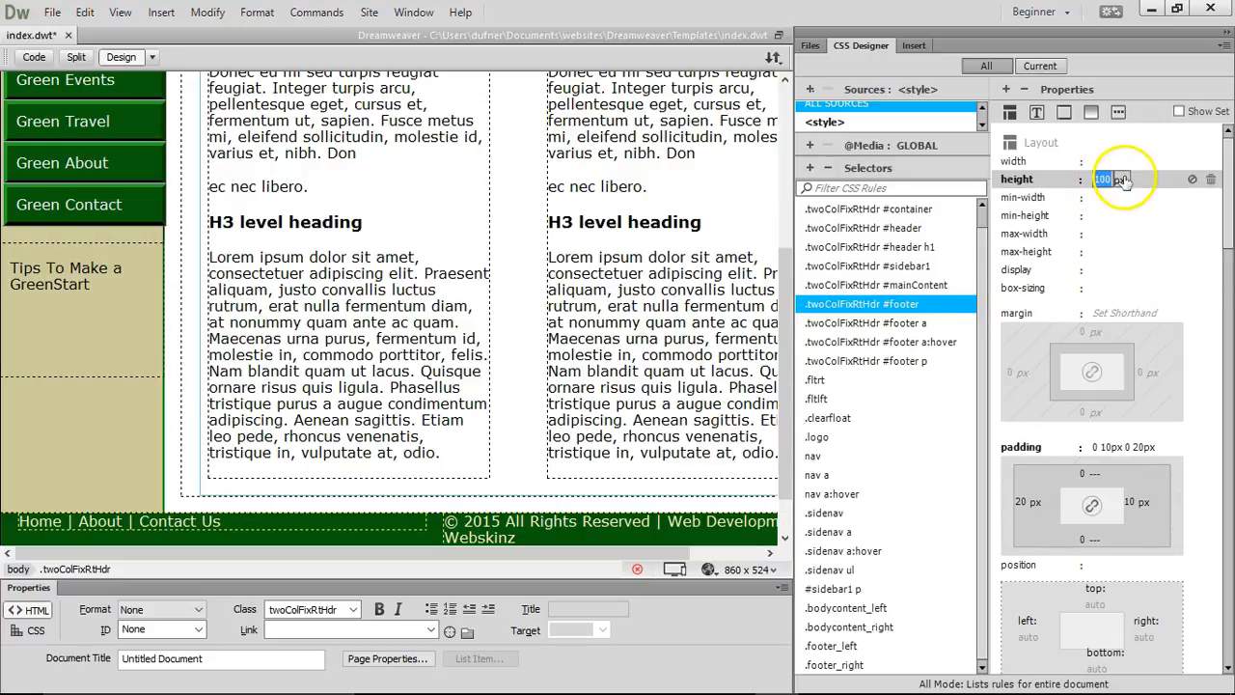
- Save the changes to index.dwt and preview it in the web browser to examine the taller footer
{"action": "left_click", "coordinate": [708, 569]}
{"action": "left_click", "coordinate": [771, 573]}
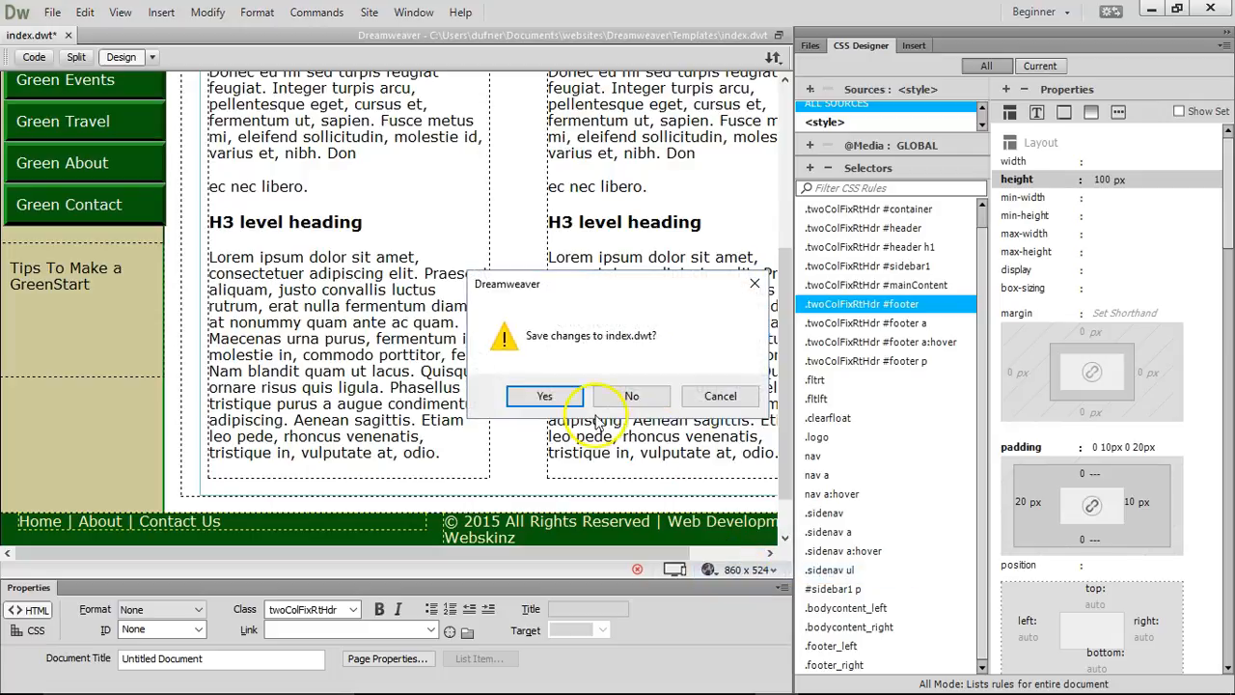
{"action": "left_click", "coordinate": [558, 395]}
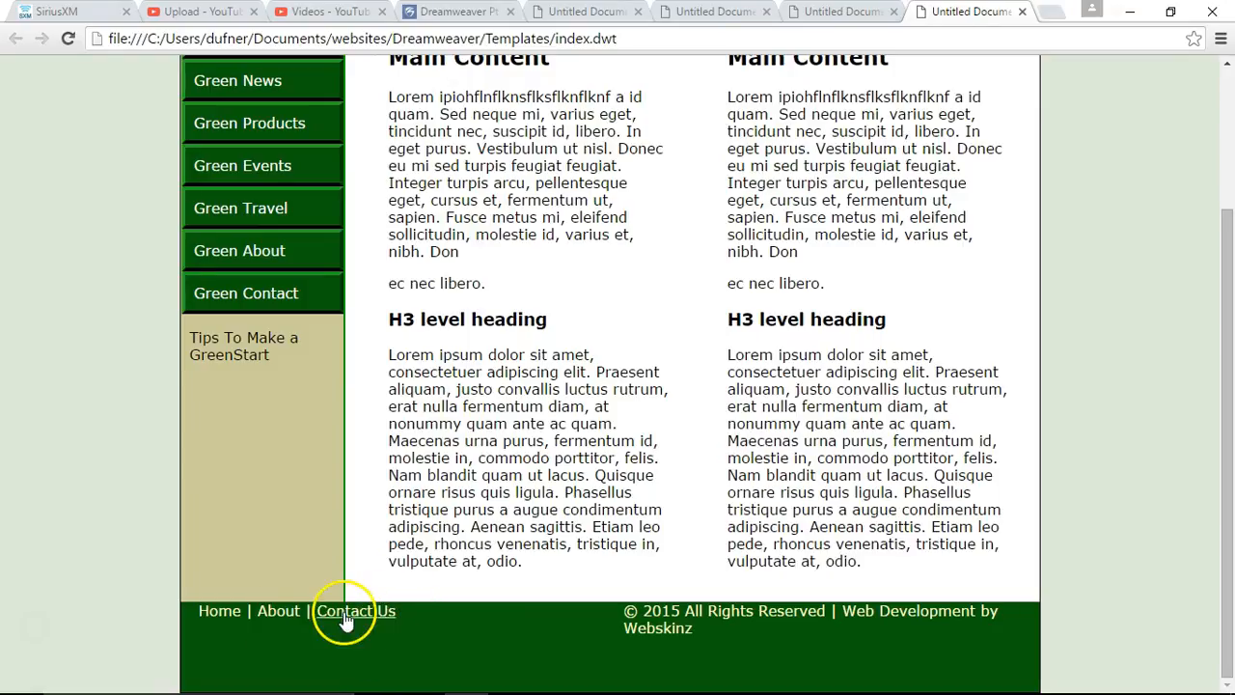
- Return to Dreamweaver and set the .twoColFixRtHdr #footer rule's top padding to 10 px and its height to 50 px
{"action": "left_click", "coordinate": [1130, 12]}
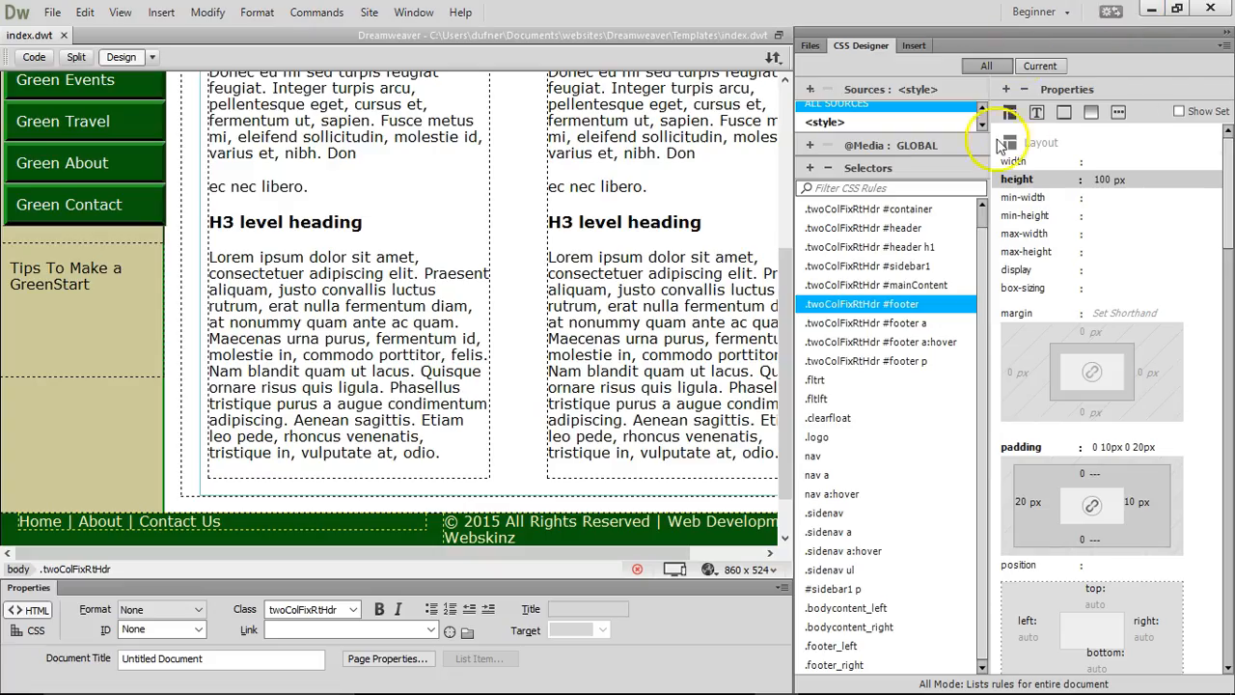
{"action": "left_click", "coordinate": [1086, 479]}
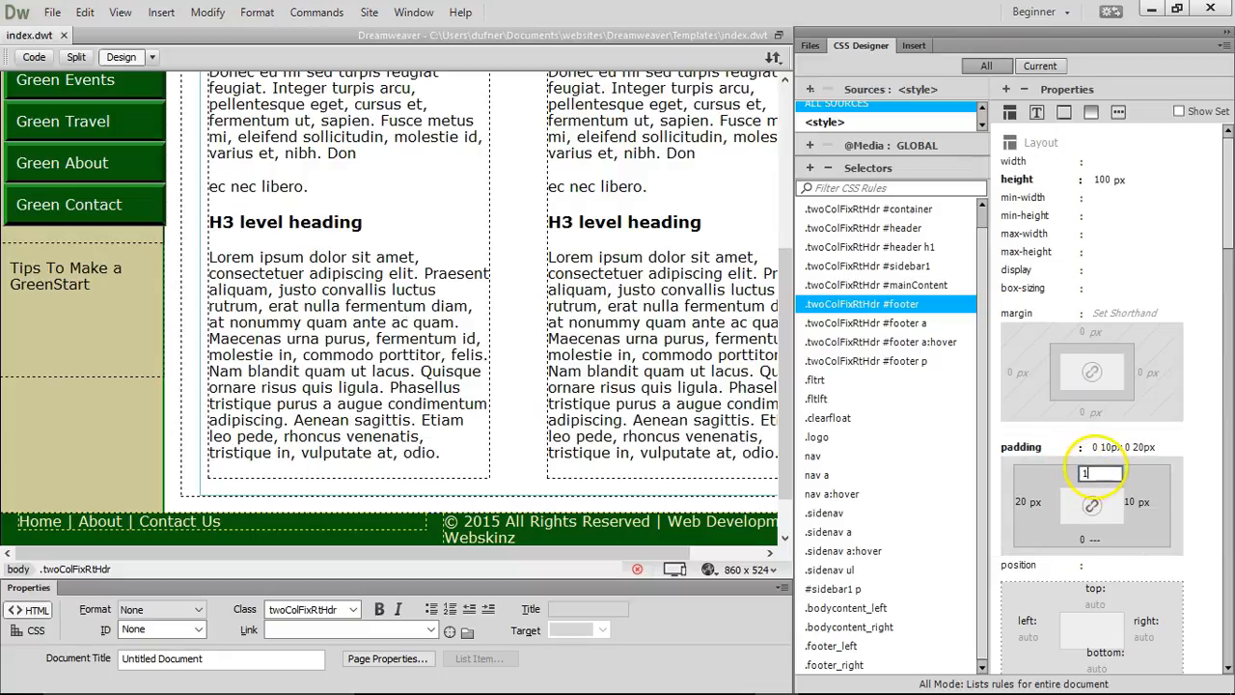
{"action": "key", "text": "Return"}
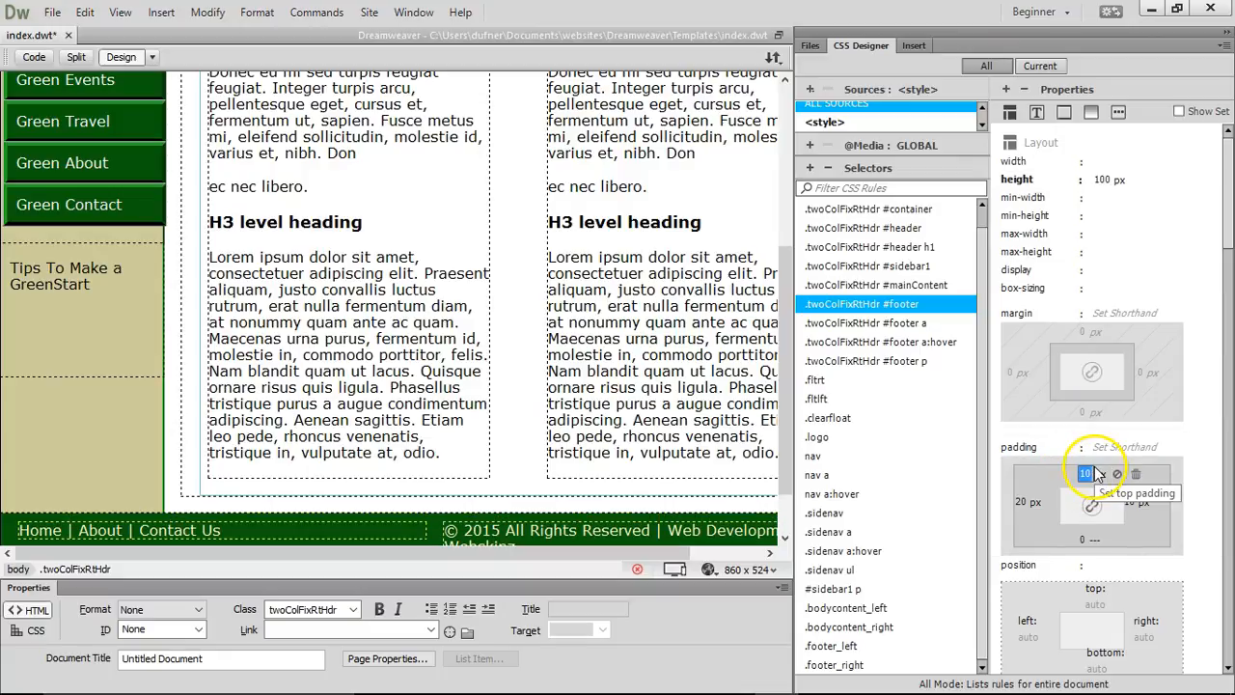
{"action": "left_click", "coordinate": [1101, 181]}
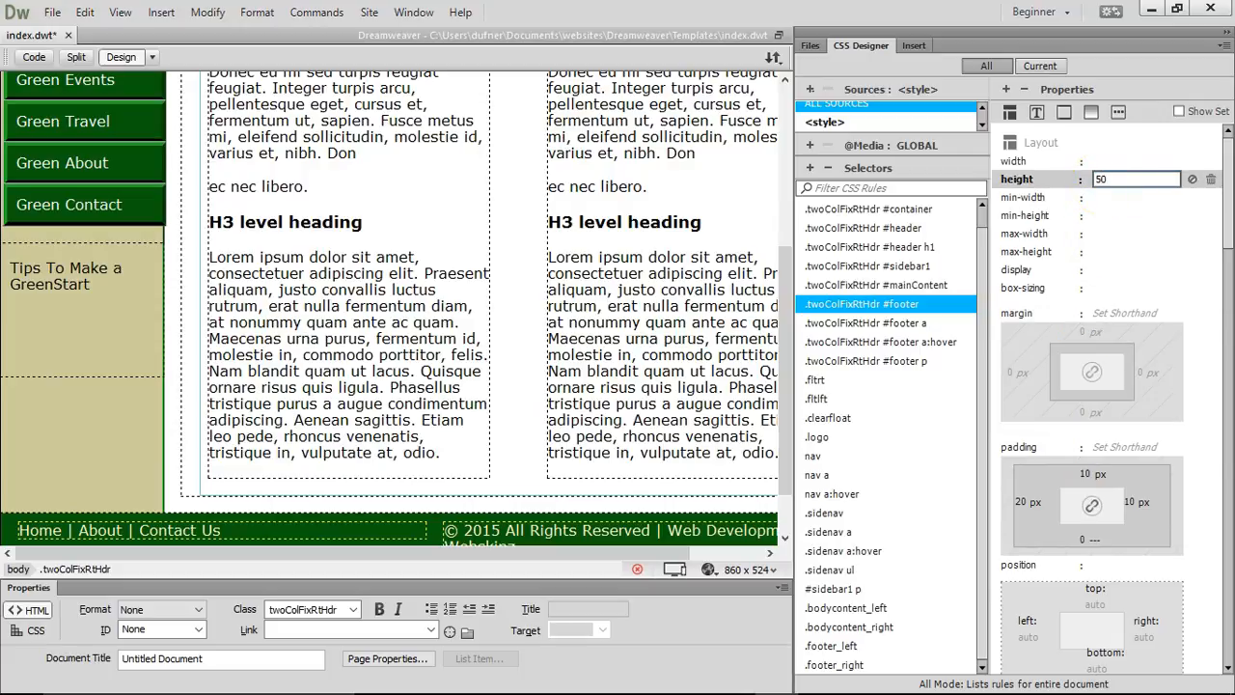
{"action": "type", "text": "50"}
{"action": "key", "text": "Return"}
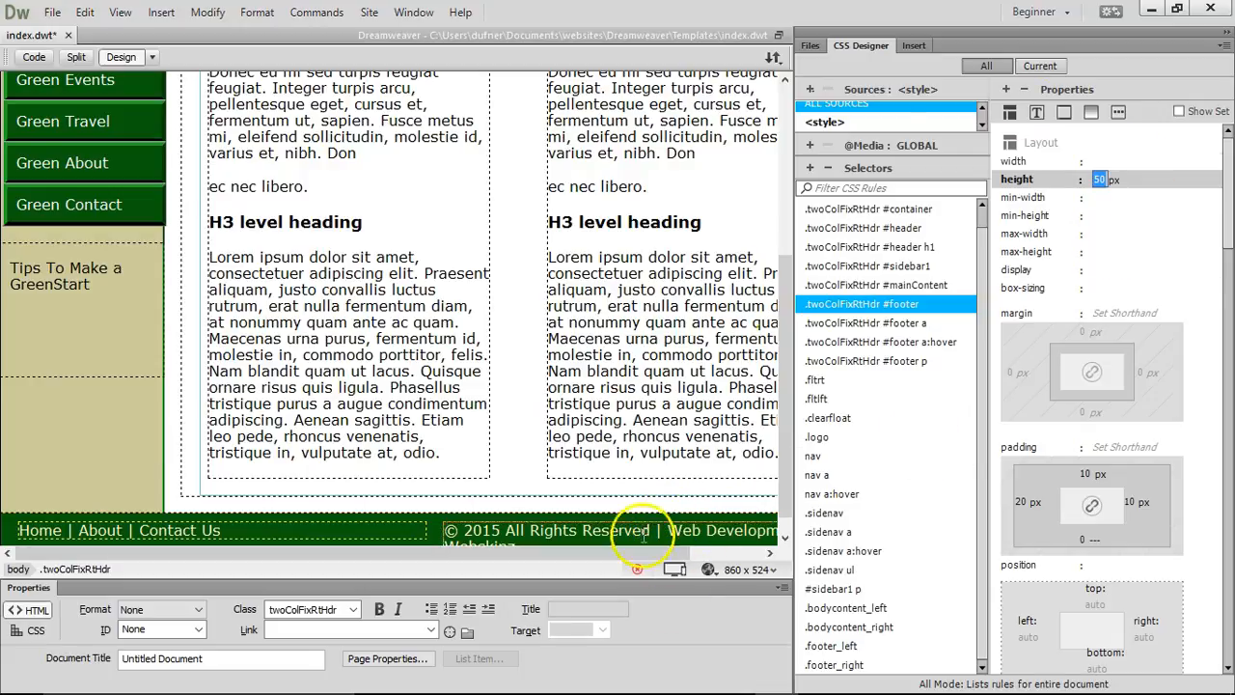
- Save the changes to index.dwt and preview it in Google Chrome to check the footer's reduced height and top padding
{"action": "left_click", "coordinate": [708, 569]}
{"action": "left_click", "coordinate": [730, 573]}
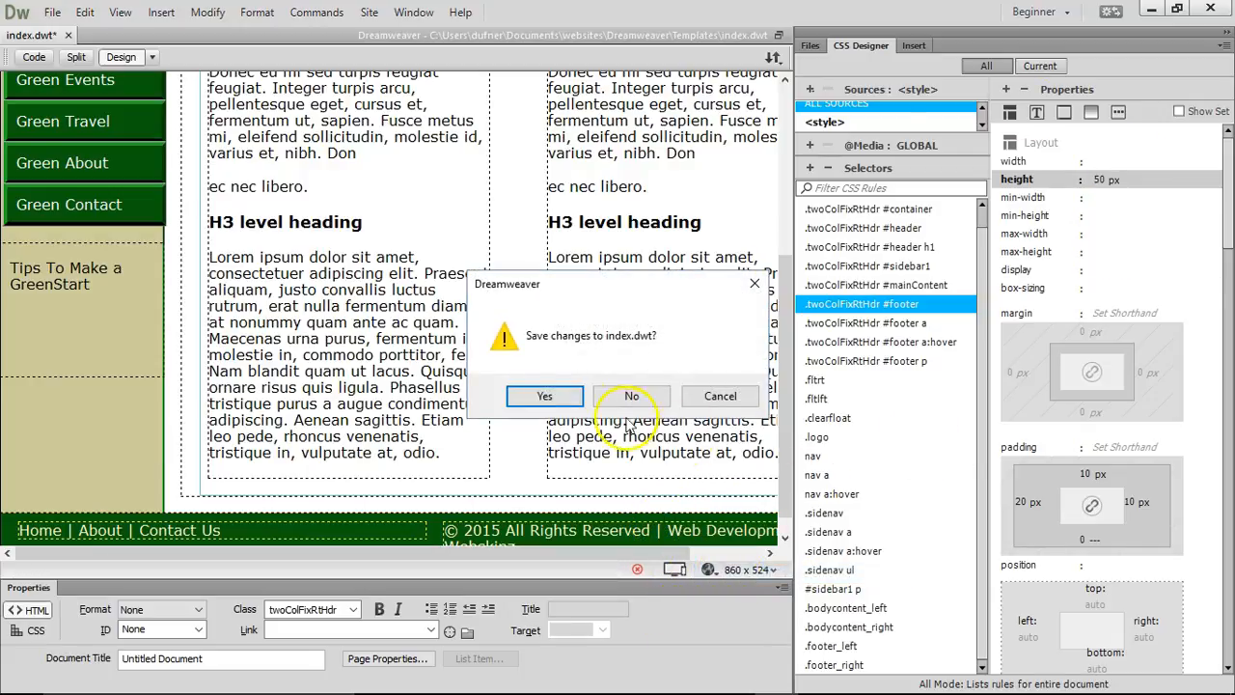
{"action": "left_click", "coordinate": [549, 395]}
{"action": "scroll", "coordinate": [702, 381], "scroll_direction": "down", "scroll_amount": 3}
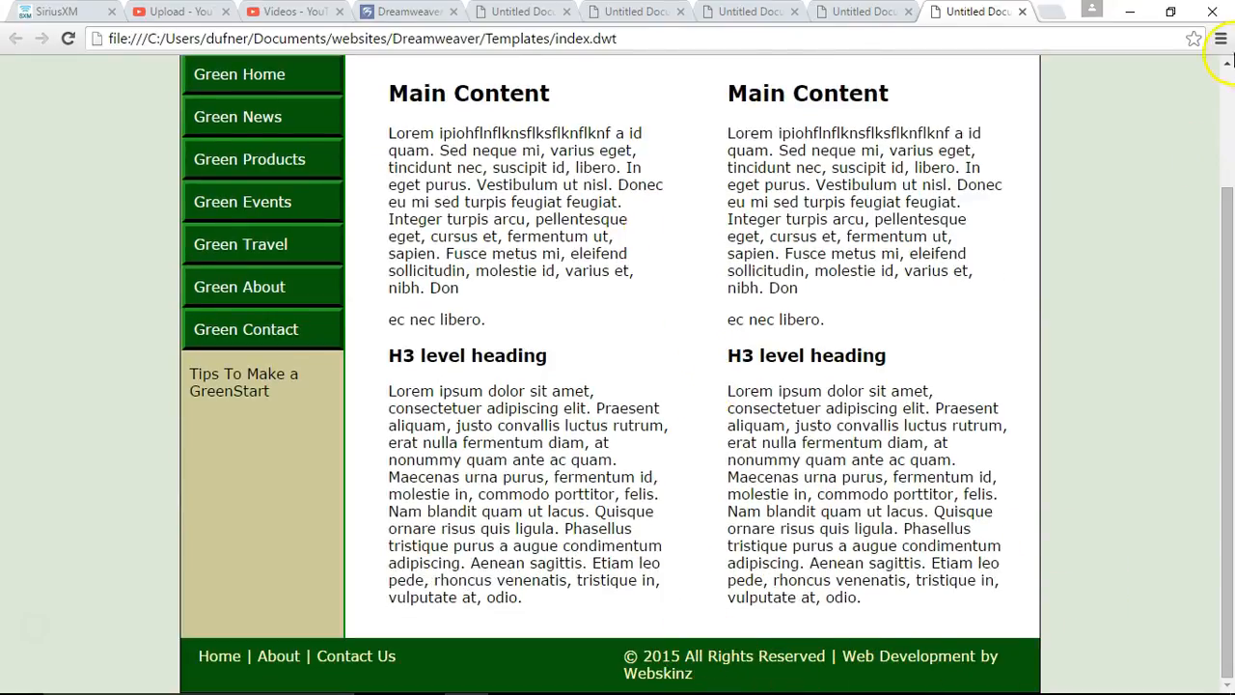
- Return to Dreamweaver and set the height of the .twoColFixRtHdr #footer rule to 60 px
{"action": "left_click", "coordinate": [1130, 12]}
{"action": "left_click", "coordinate": [1106, 179]}
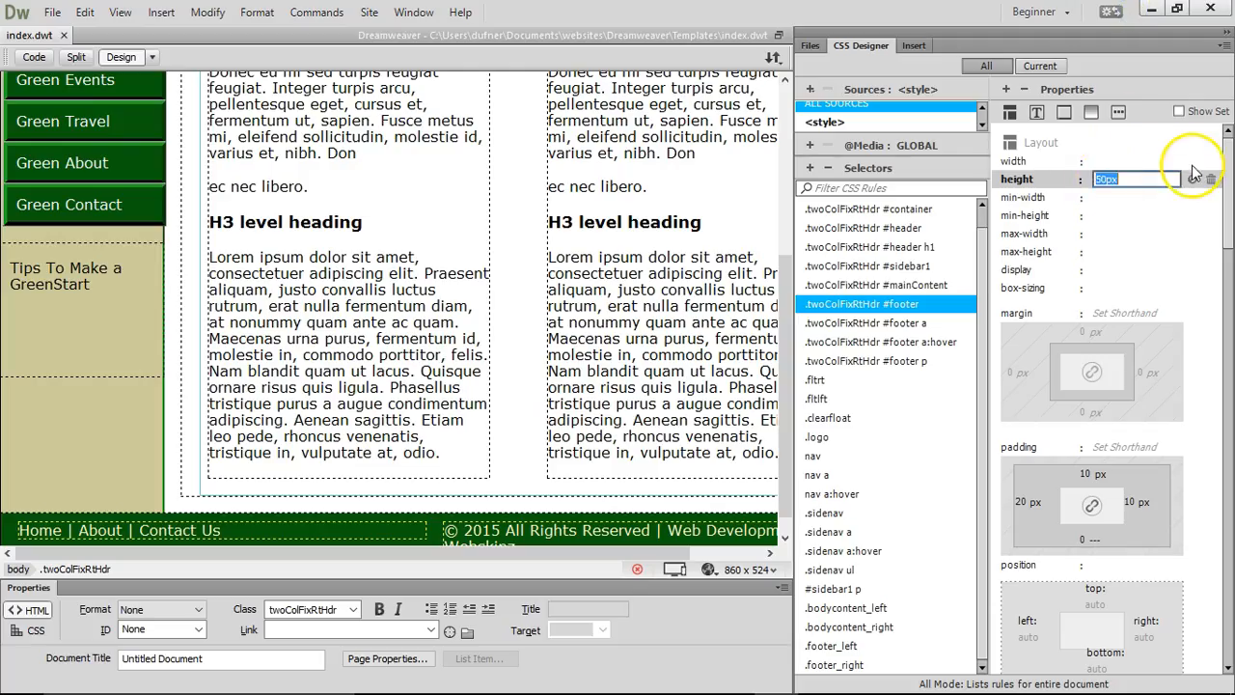
{"action": "type", "text": "60"}
{"action": "key", "text": "Return"}
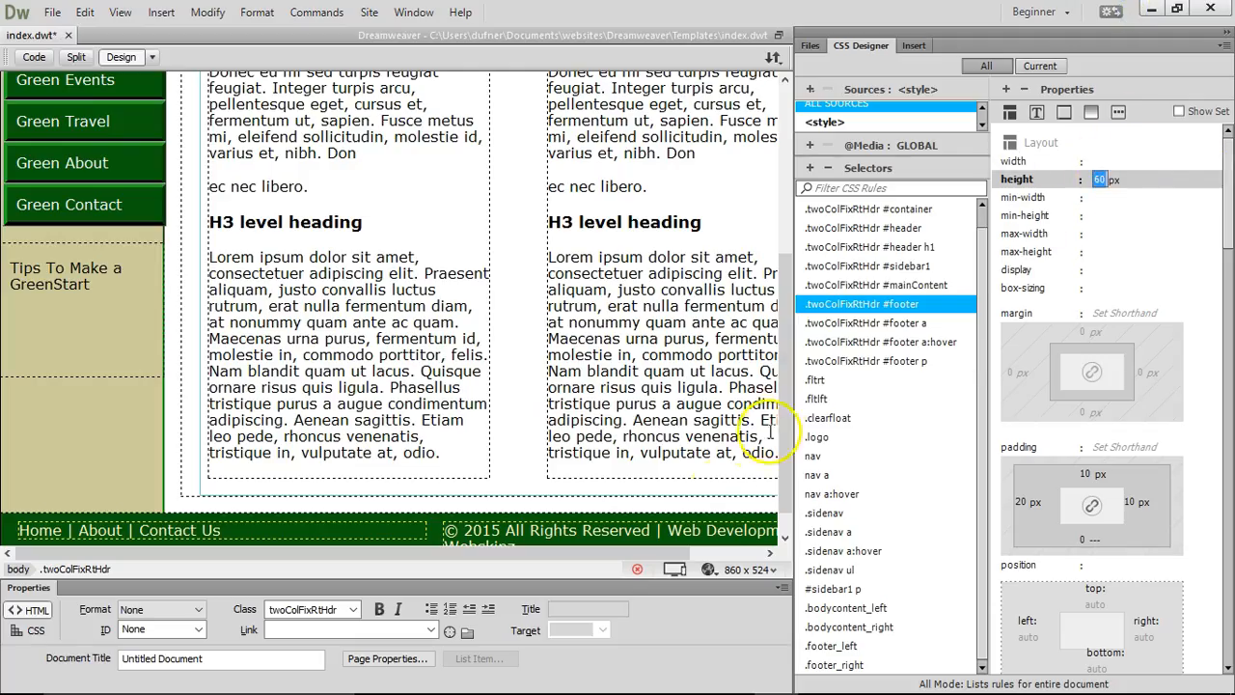
- Save index.dwt and preview it in Google Chrome to check the footer at its 60 px height
{"action": "left_click", "coordinate": [708, 570]}
{"action": "left_click", "coordinate": [762, 574]}
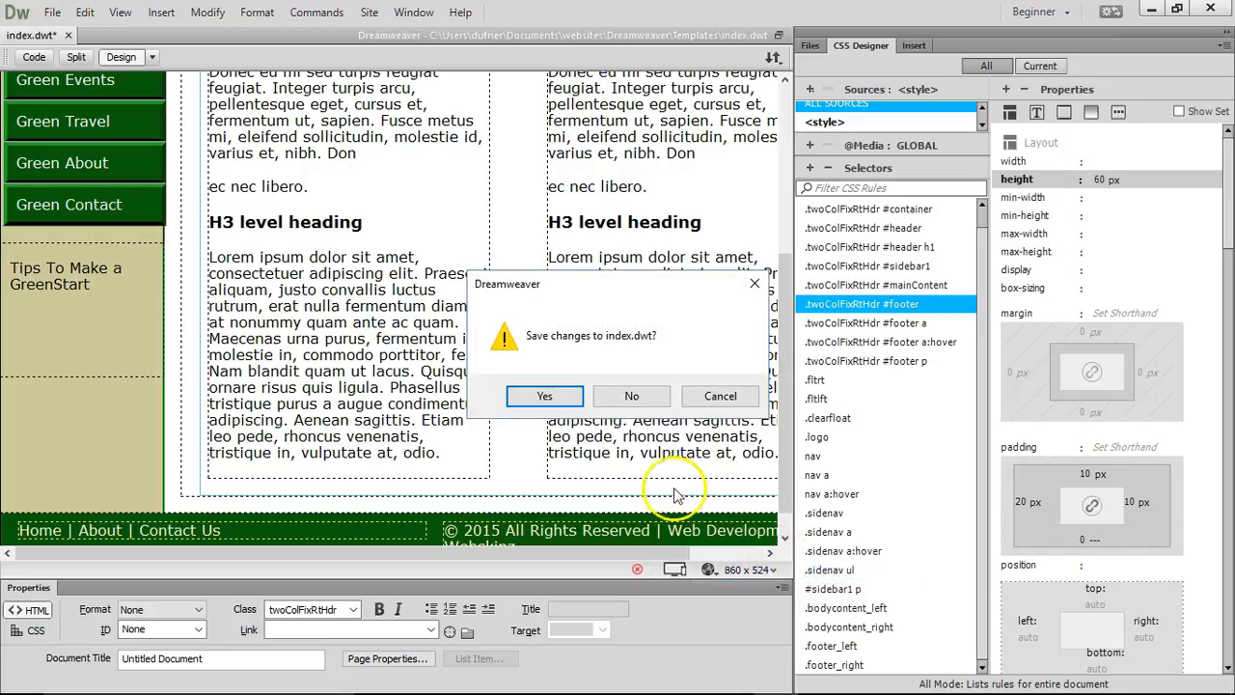
{"action": "left_click", "coordinate": [548, 395]}
{"action": "scroll", "coordinate": [1144, 328], "scroll_direction": "down", "scroll_amount": 3}
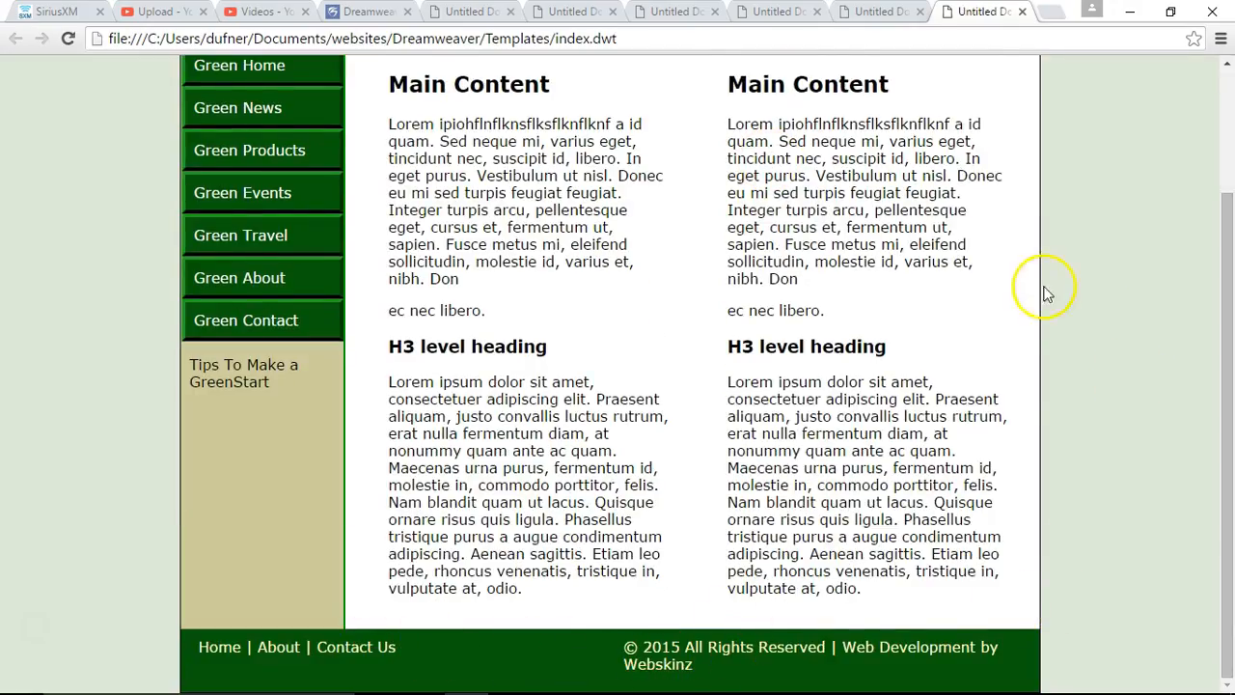
- Return to Dreamweaver and set the font-size of the .twoColFixRtHdr #footer rule to 75%
{"action": "left_click", "coordinate": [1130, 12]}
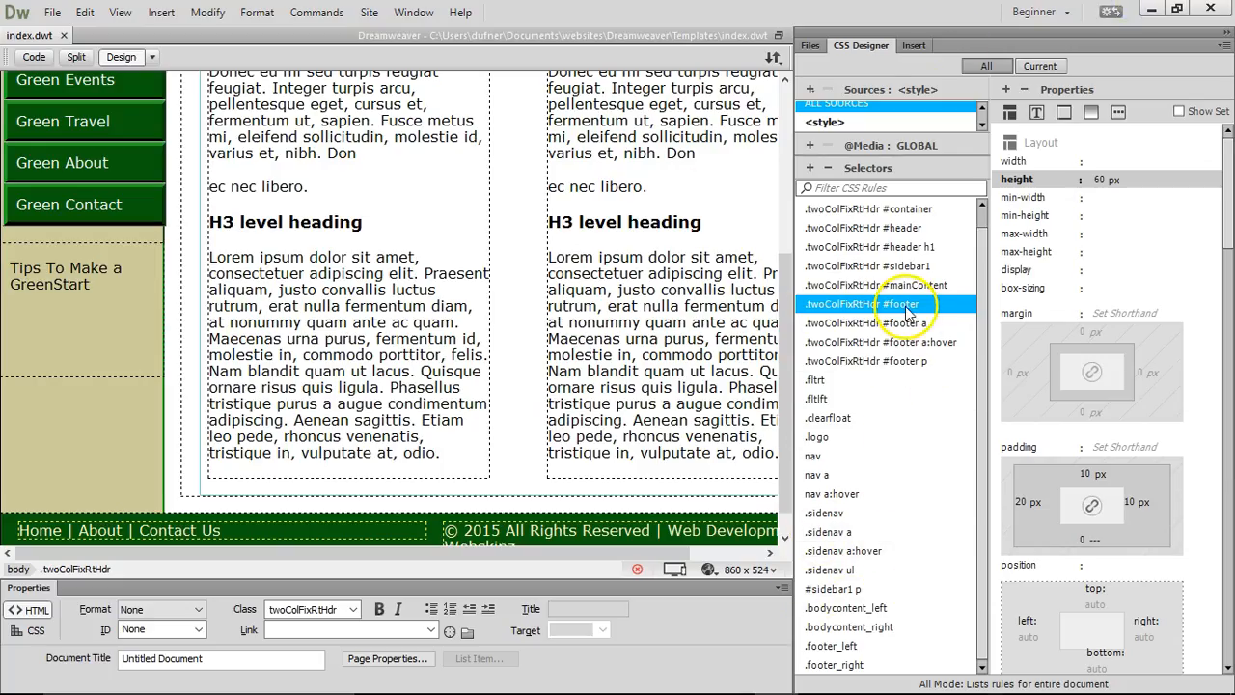
{"action": "left_click", "coordinate": [1035, 113]}
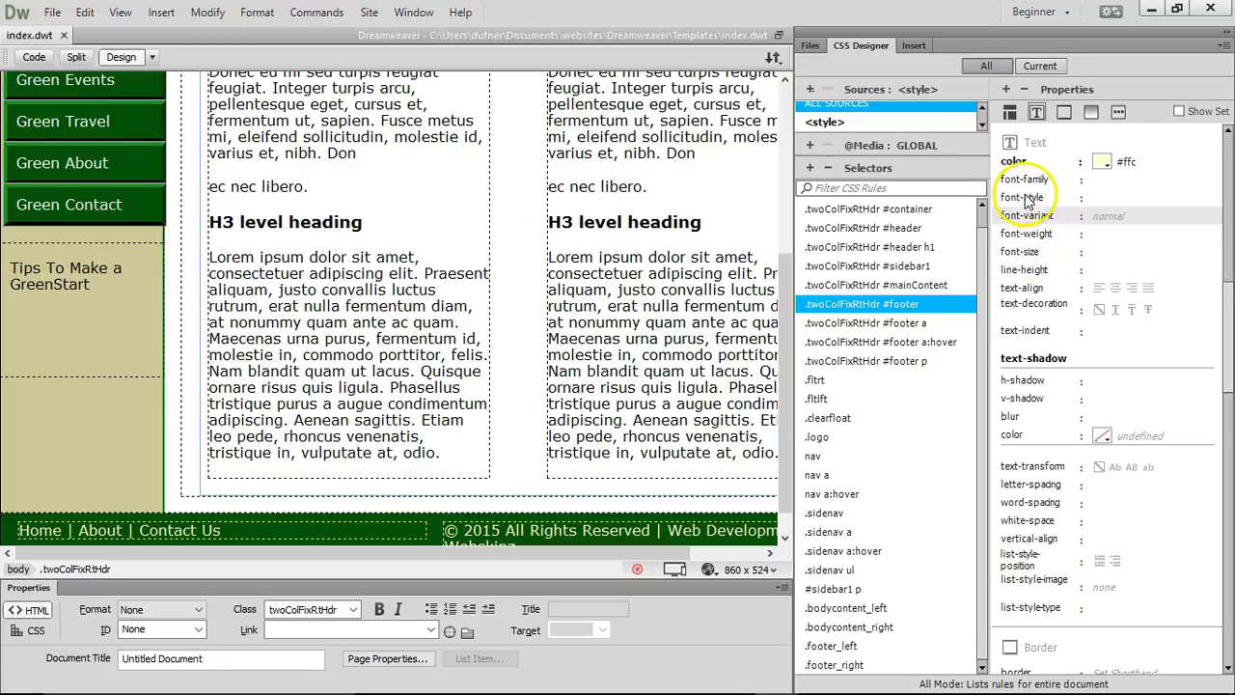
{"action": "left_click", "coordinate": [1110, 252]}
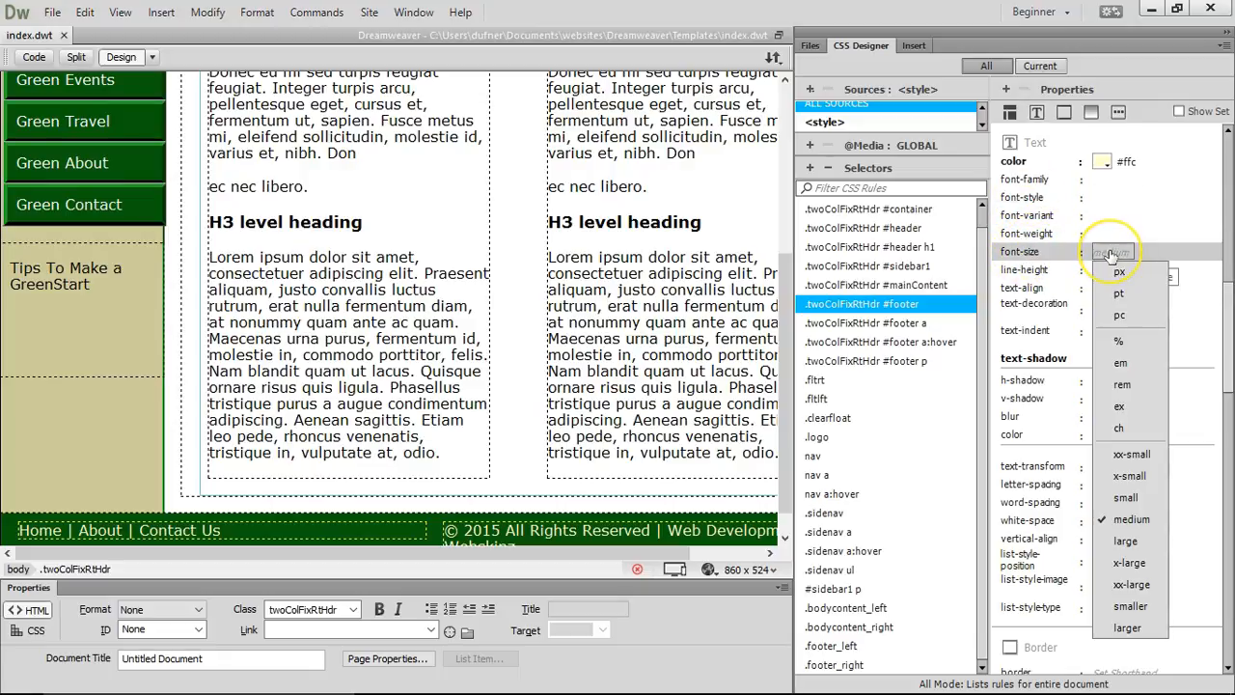
{"action": "left_click", "coordinate": [1117, 341]}
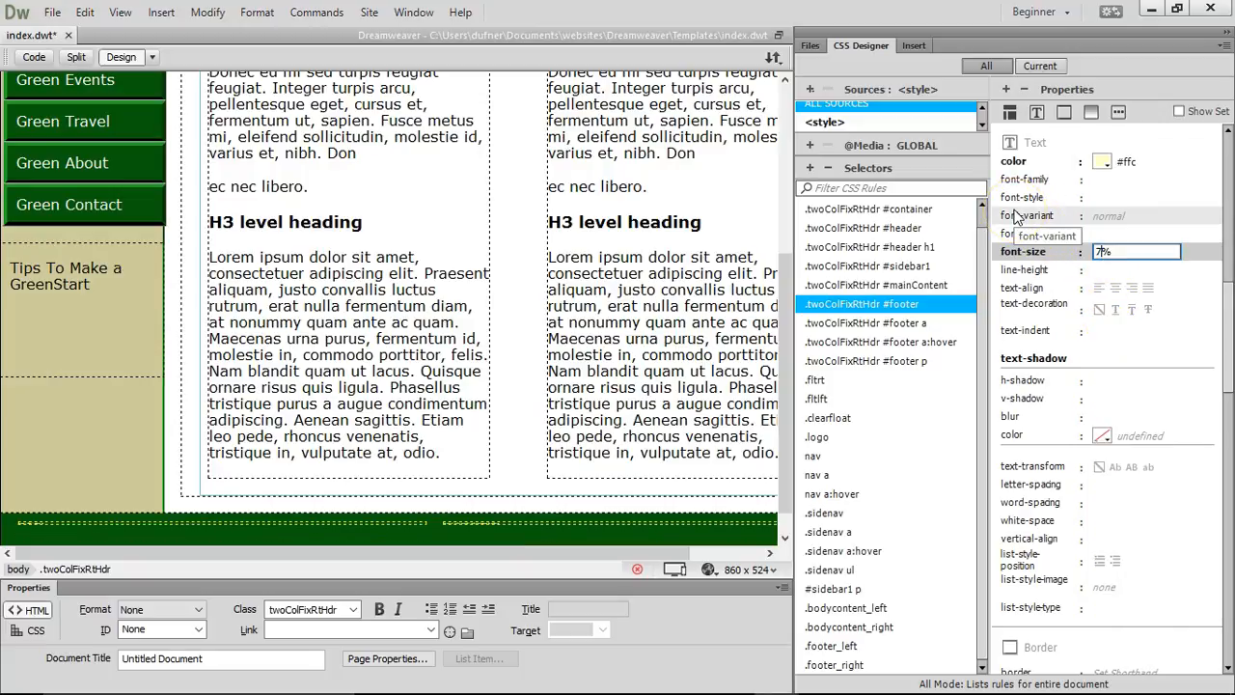
{"action": "key", "text": "Return"}
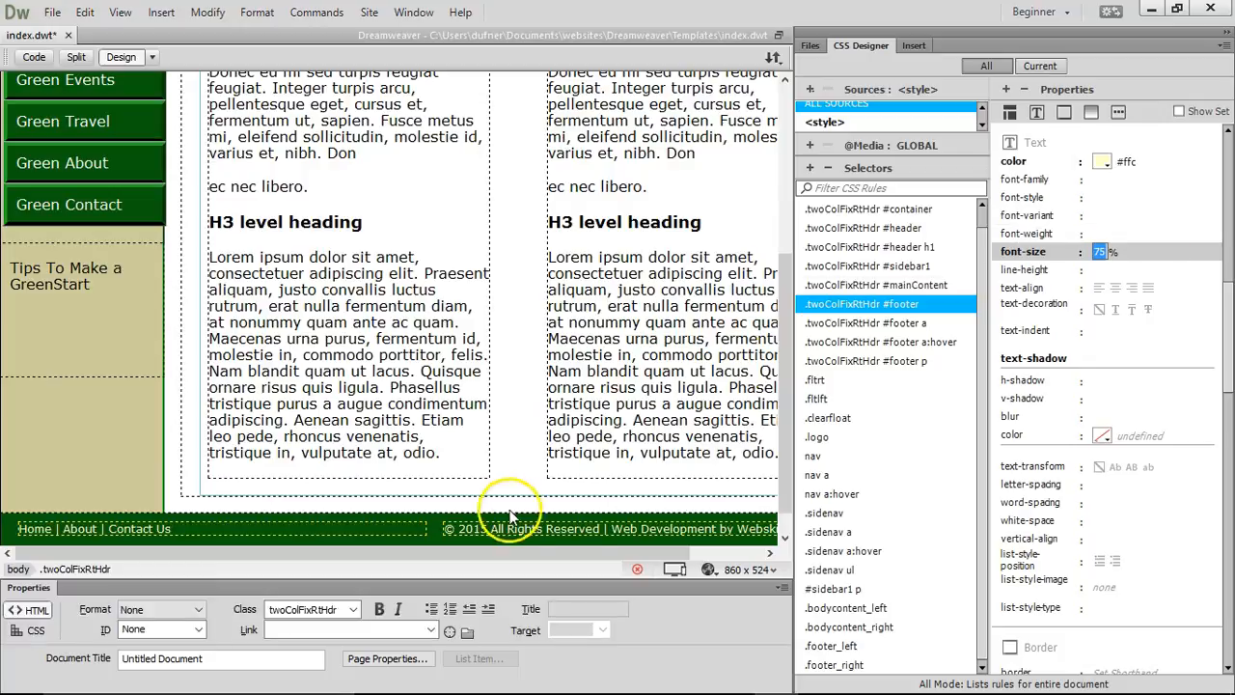
- Save index.dwt and preview it in Google Chrome to examine the smaller footer text
{"action": "left_click", "coordinate": [708, 569]}
{"action": "left_click", "coordinate": [741, 573]}
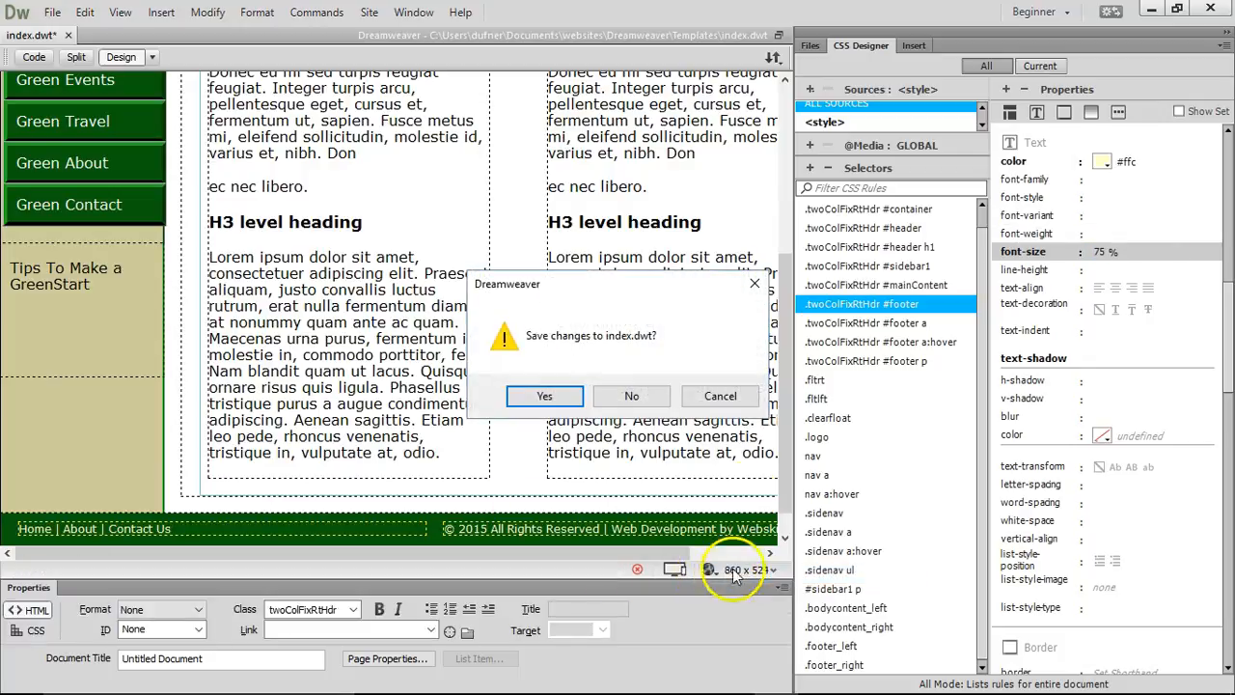
{"action": "left_click", "coordinate": [540, 549]}
{"action": "scroll", "coordinate": [882, 344], "scroll_direction": "down", "scroll_amount": 2}
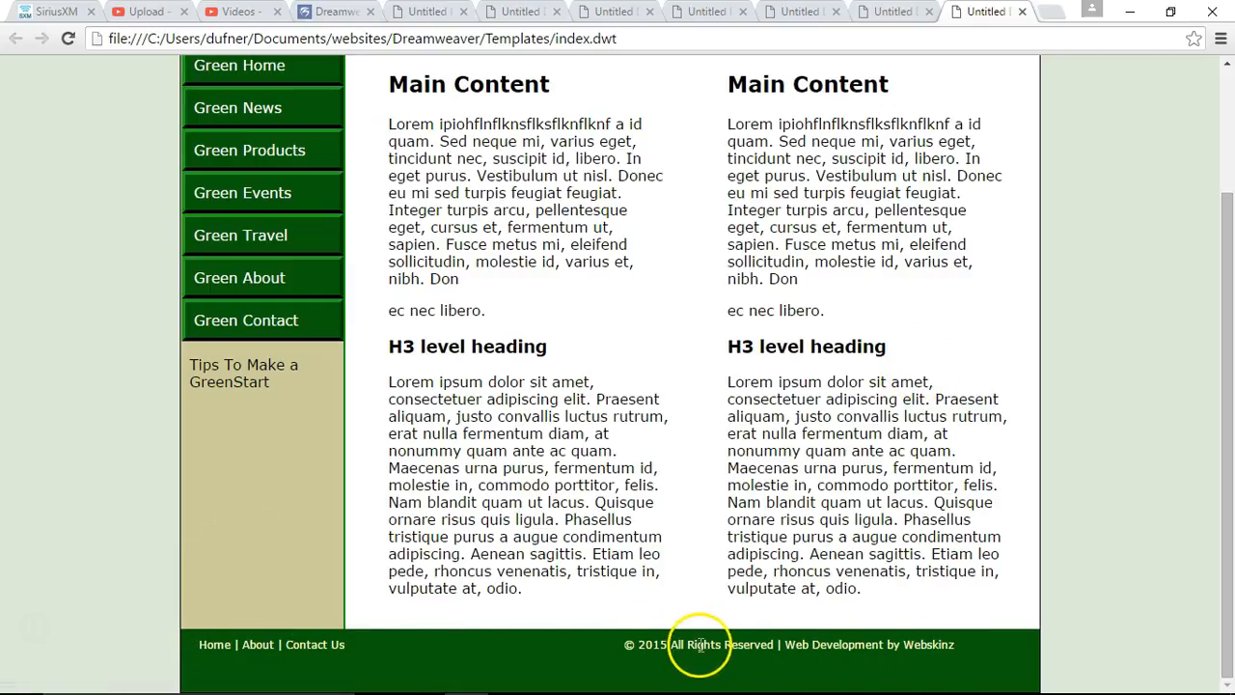
{"action": "left_click_drag", "start_coordinate": [712, 646], "coordinate": [830, 646]}
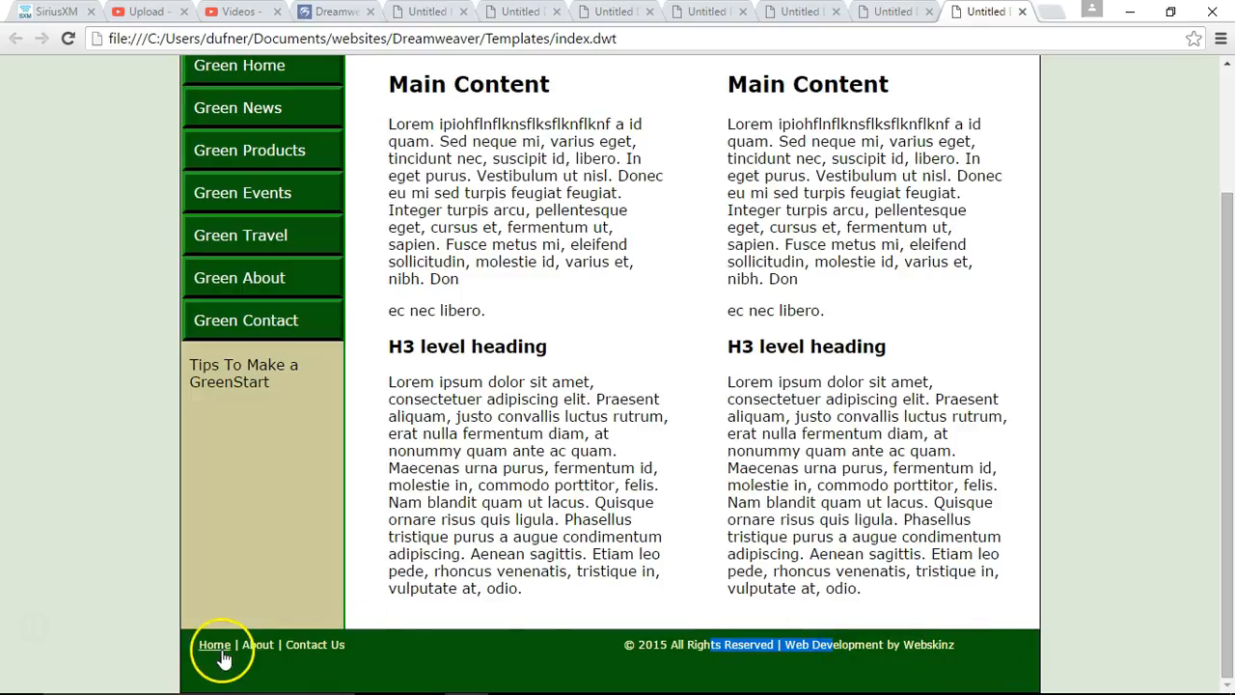
- Return to Dreamweaver and set the text-align property of the .footer_right rule to right
{"action": "left_click", "coordinate": [1119, 10]}
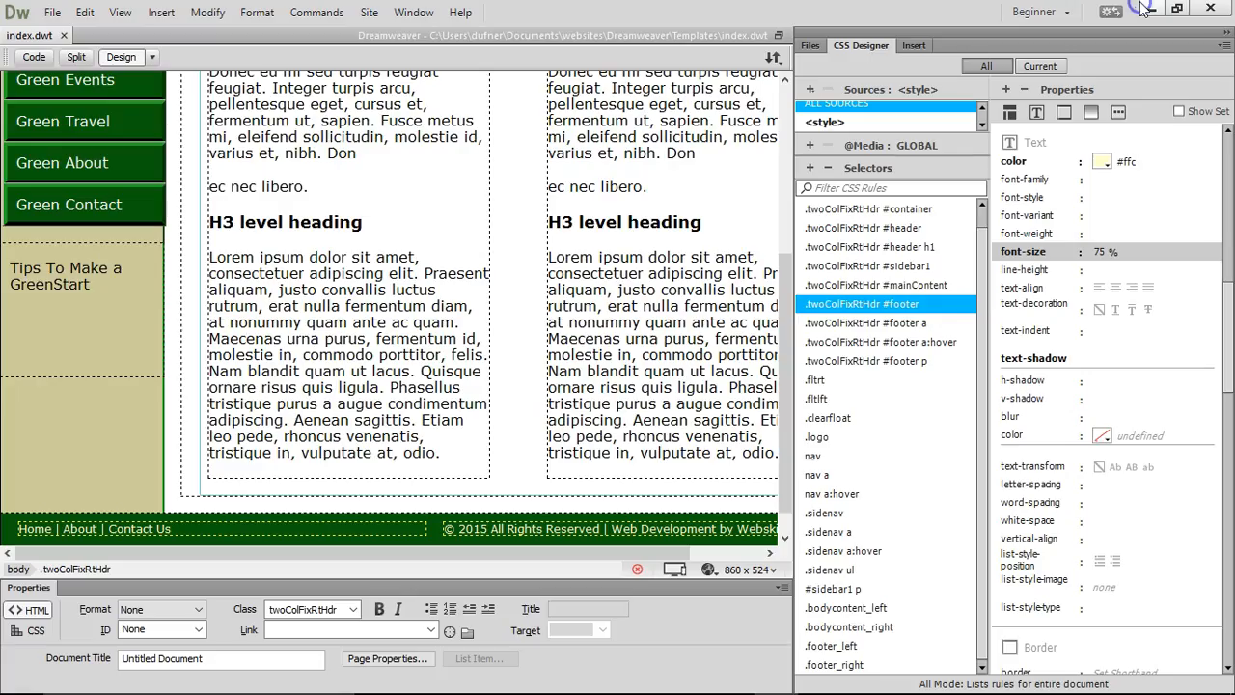
{"action": "left_click", "coordinate": [835, 665]}
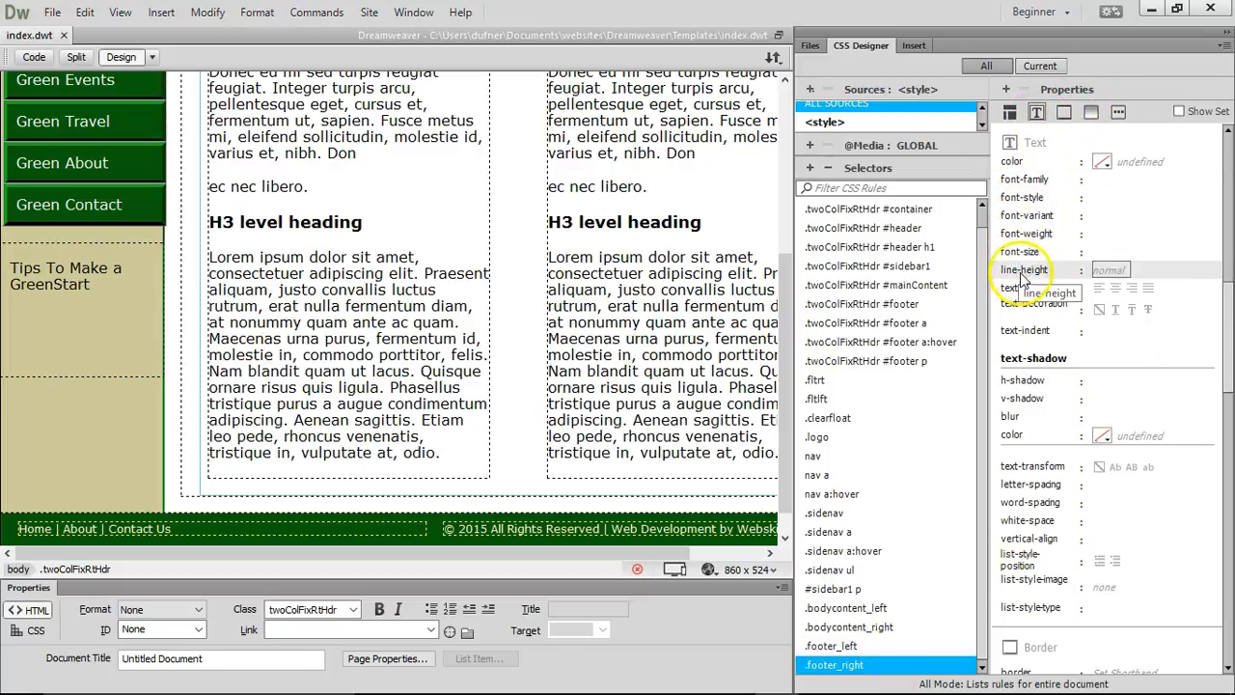
{"action": "left_click", "coordinate": [1132, 290]}
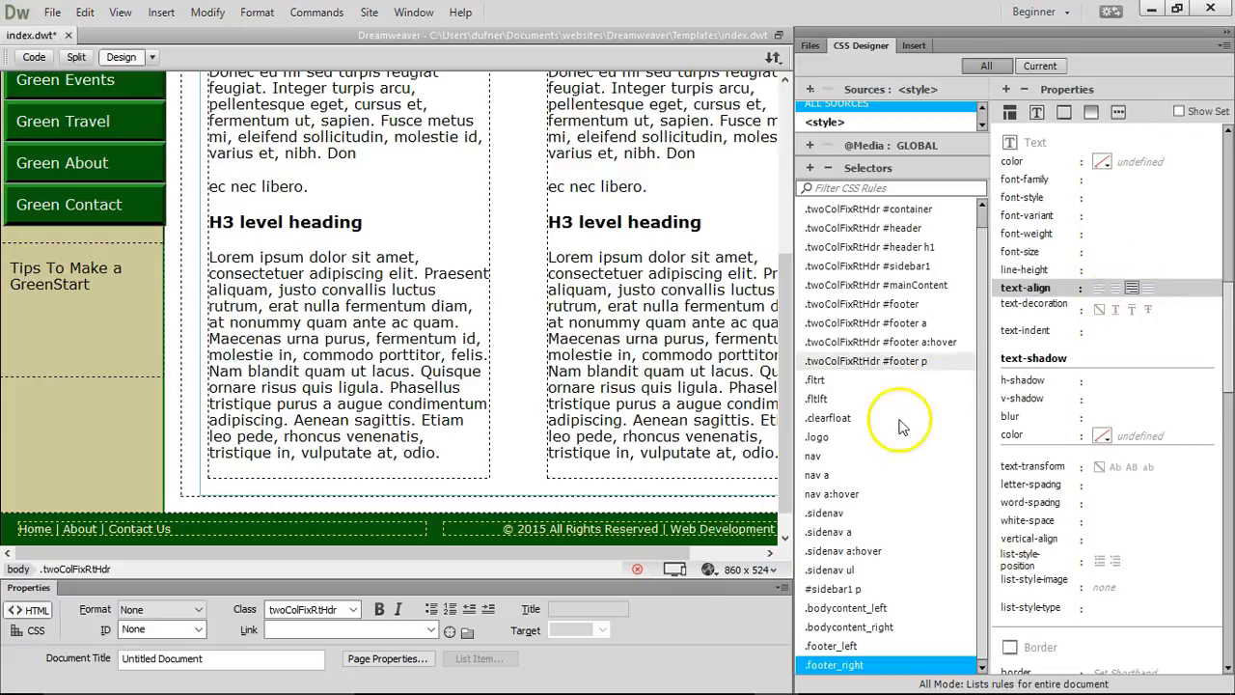
- Save index.dwt and preview it in Google Chrome to check the right alignment of the copyright text
{"action": "left_click", "coordinate": [710, 569]}
{"action": "left_click", "coordinate": [772, 573]}
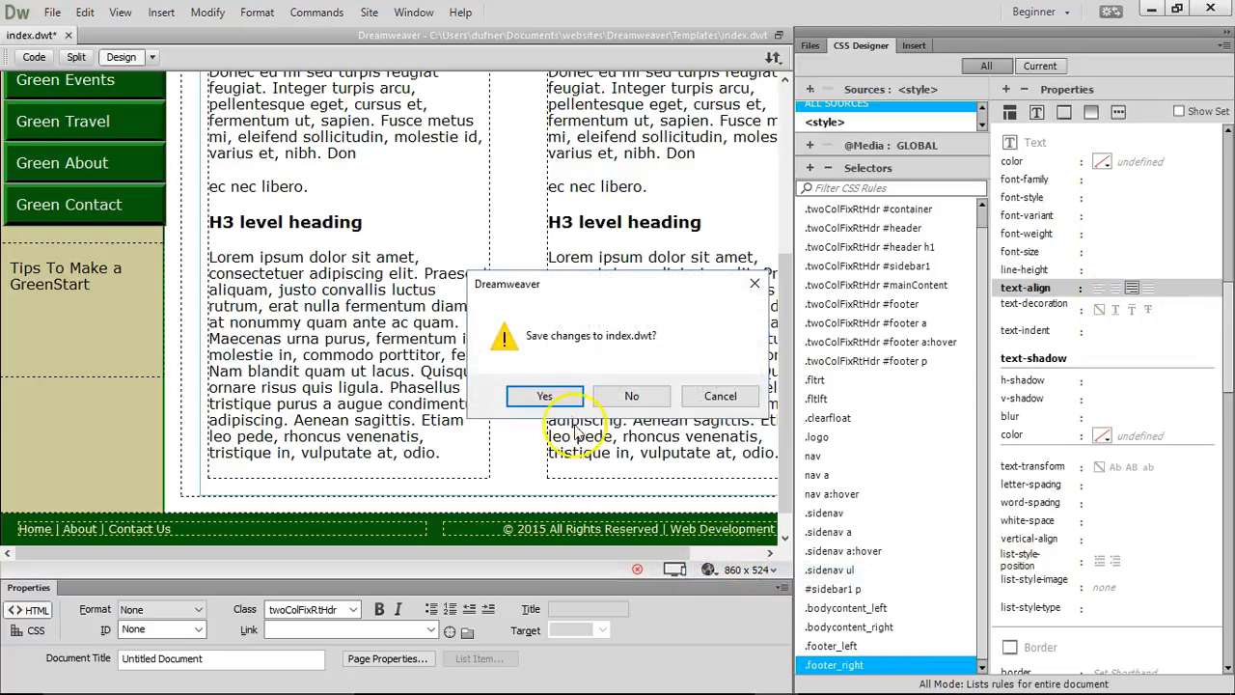
{"action": "left_click", "coordinate": [555, 394]}
{"action": "scroll", "coordinate": [1161, 405], "scroll_direction": "down", "scroll_amount": 3}
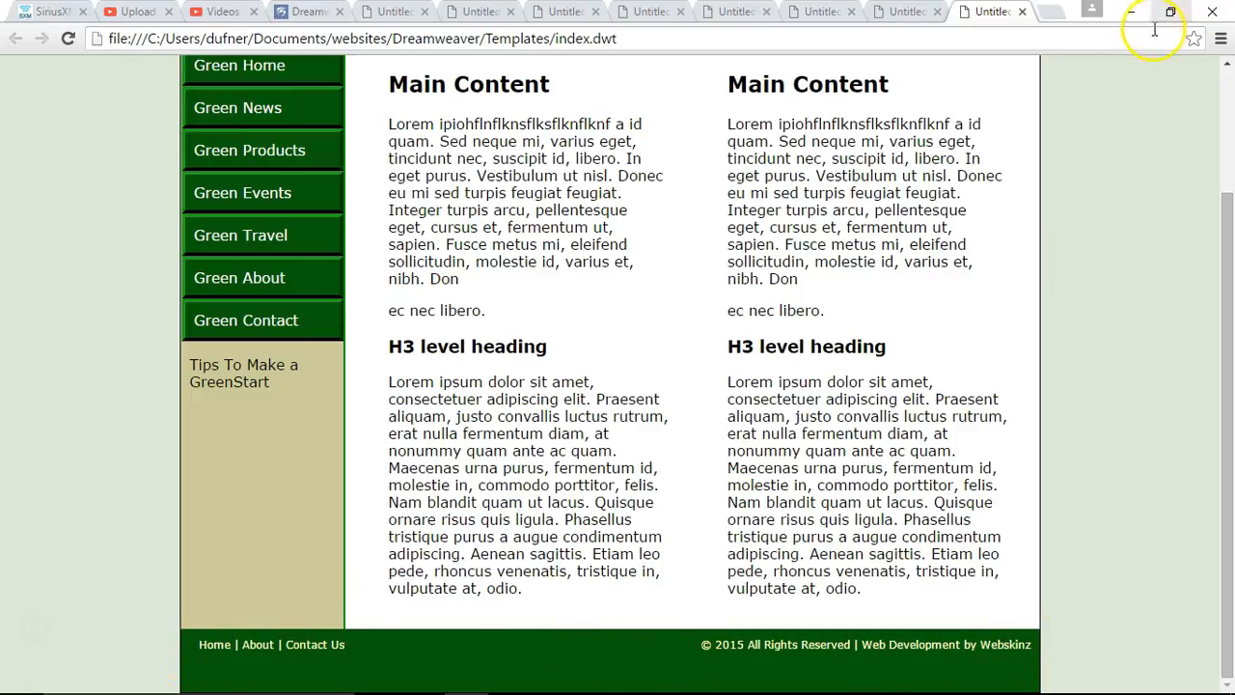
- Return to Dreamweaver, inspect the footer div's padding and set the .twoColFixRtHdr #footer rule's right padding to 20 px
{"action": "left_click", "coordinate": [1130, 12]}
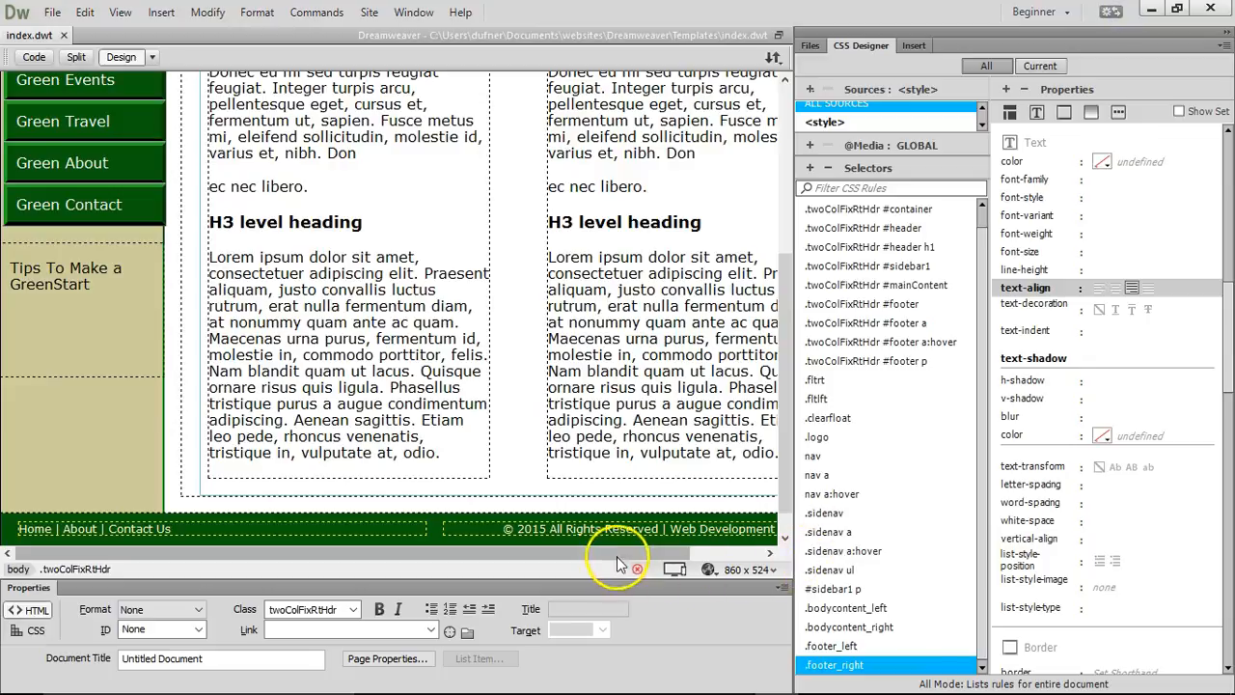
{"action": "left_click", "coordinate": [752, 532]}
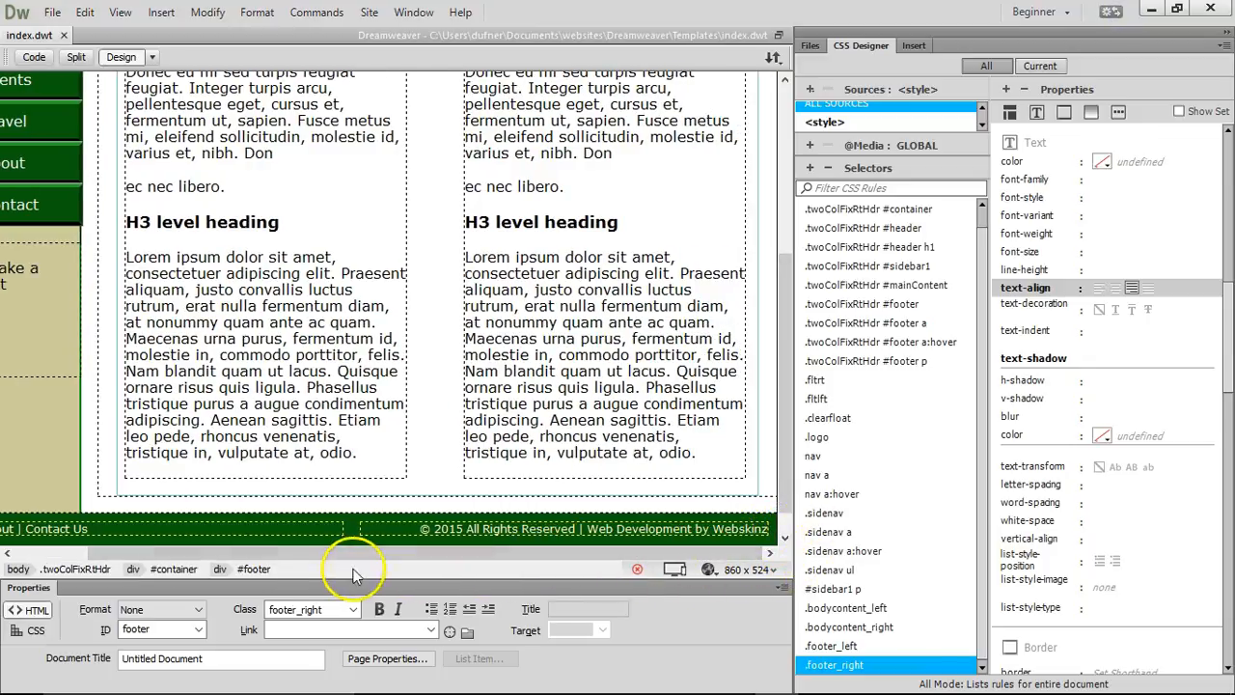
{"action": "left_click", "coordinate": [254, 569]}
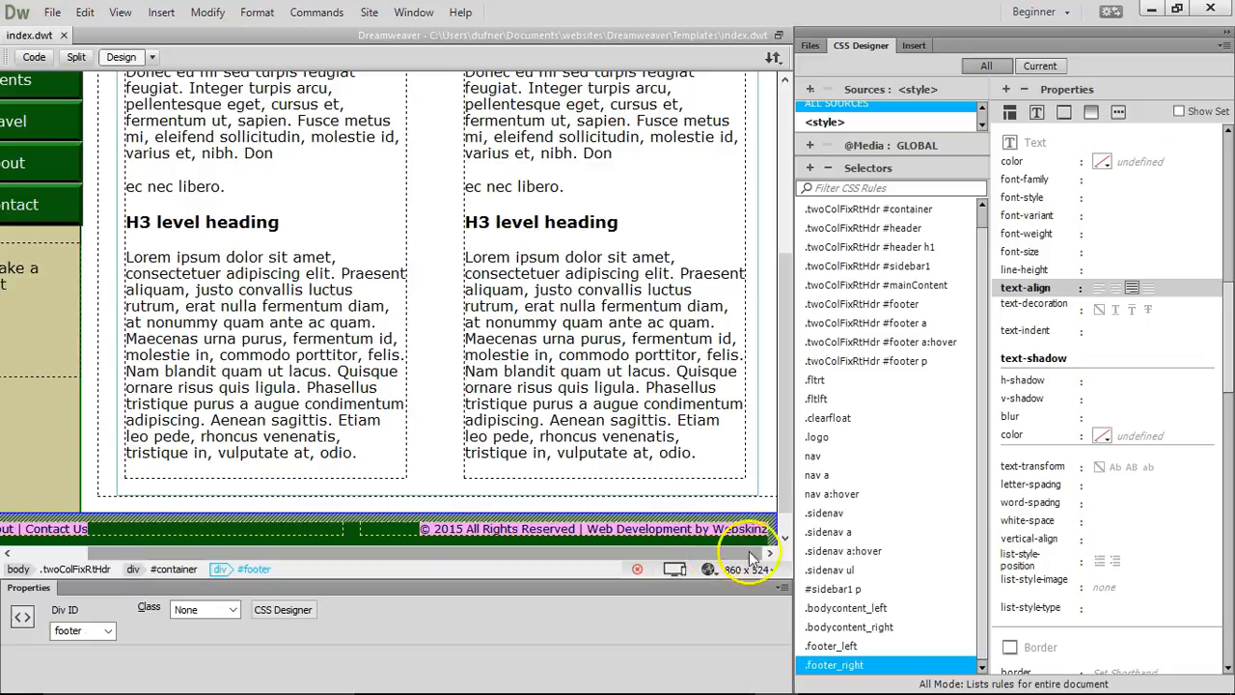
{"action": "left_click_drag", "start_coordinate": [719, 556], "coordinate": [640, 556]}
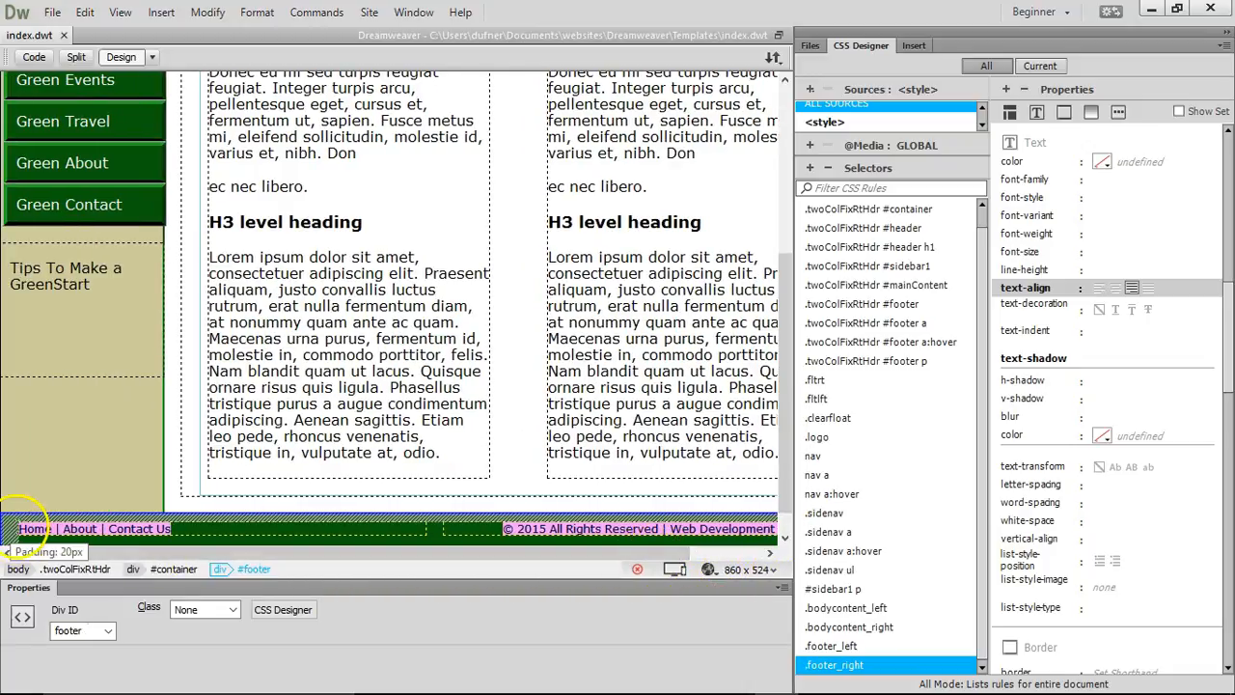
{"action": "left_click", "coordinate": [912, 306]}
{"action": "left_click_drag", "start_coordinate": [1223, 299], "coordinate": [1221, 126]}
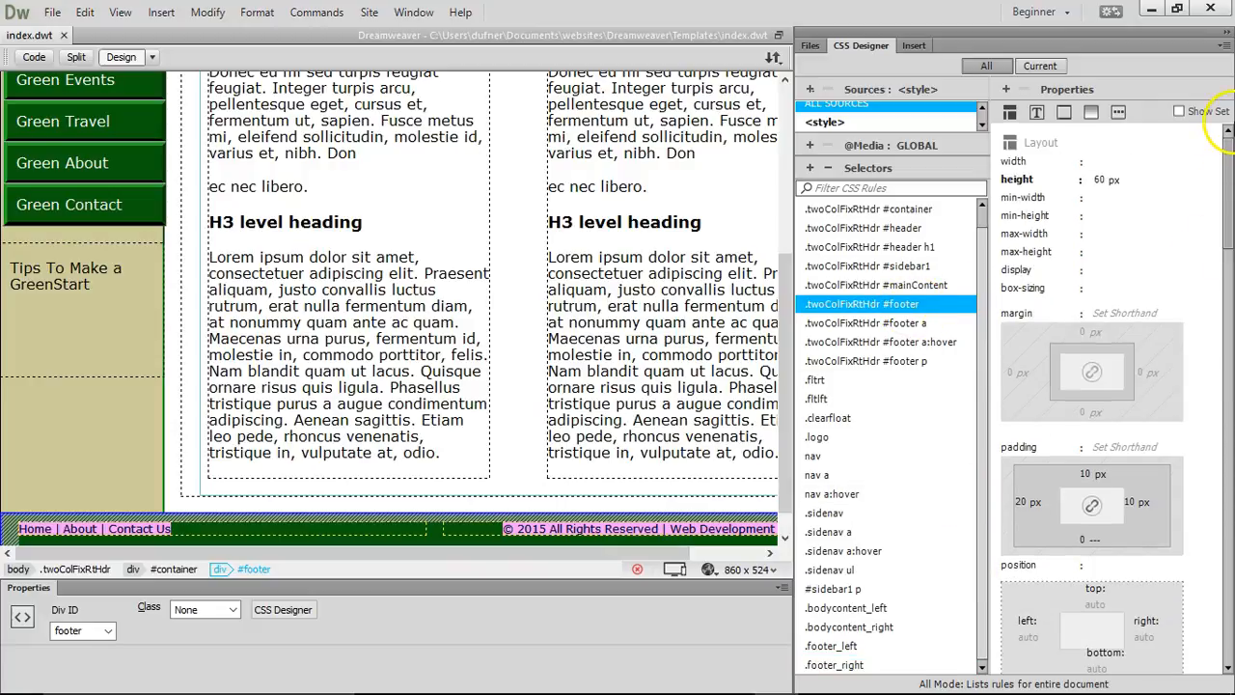
{"action": "left_click", "coordinate": [1138, 502]}
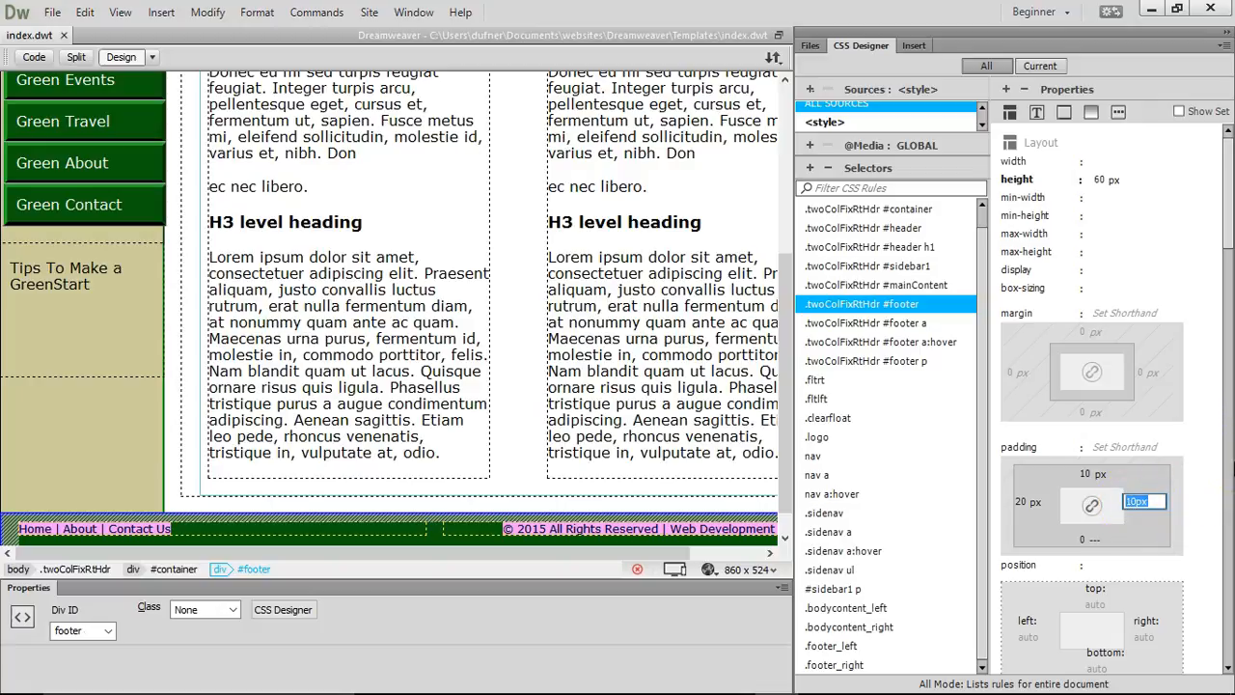
{"action": "key", "text": "Return"}
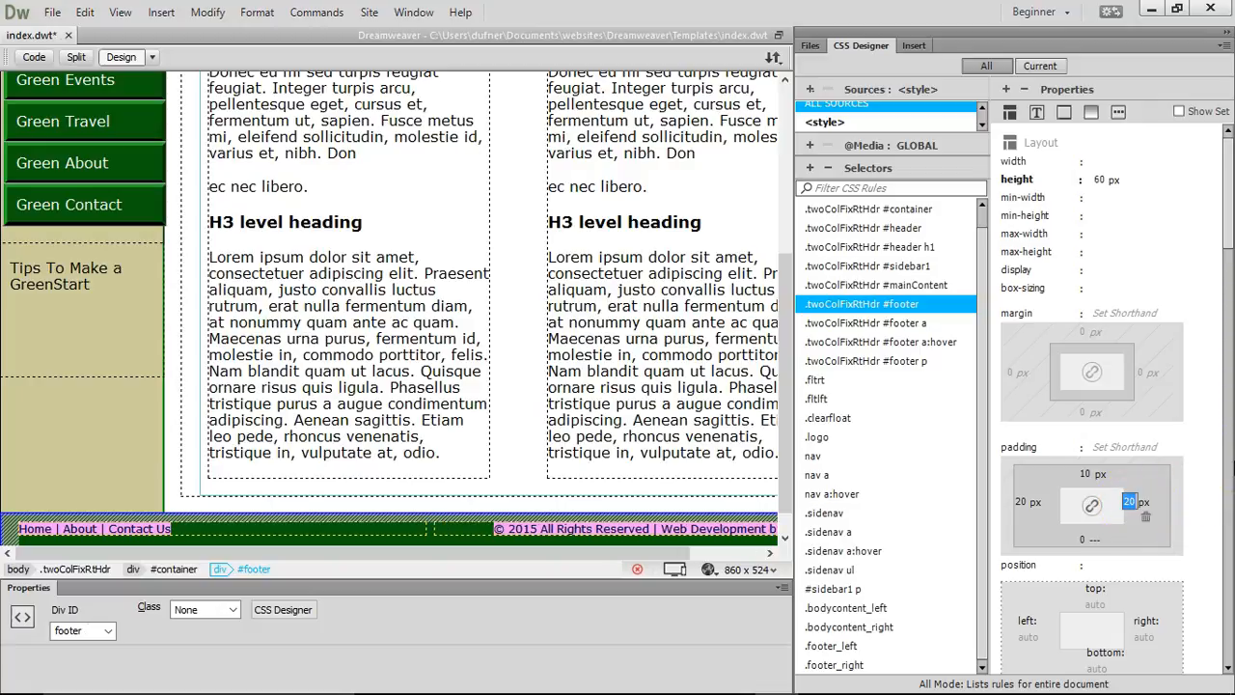
- Save index.dwt and preview it in Google Chrome to compare the spacing at both ends of the footer
{"action": "left_click", "coordinate": [707, 570]}
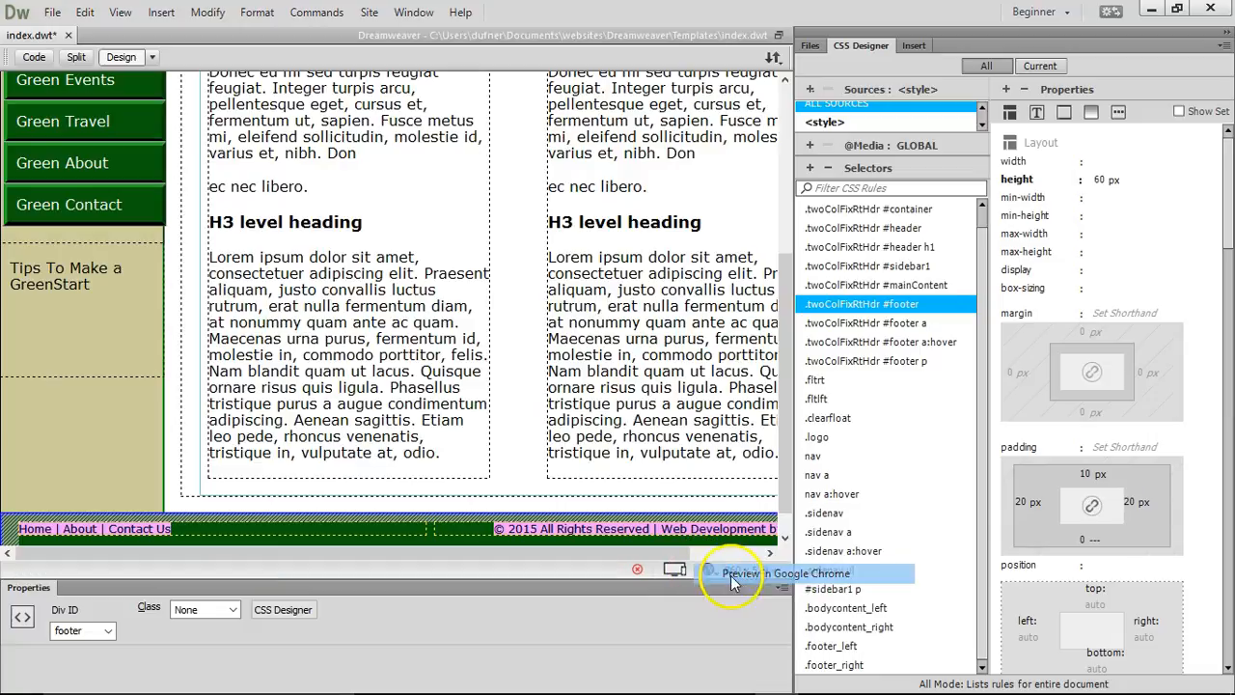
{"action": "left_click", "coordinate": [711, 575]}
{"action": "left_click", "coordinate": [720, 395]}
{"action": "scroll", "coordinate": [987, 359], "scroll_direction": "down", "scroll_amount": 3}
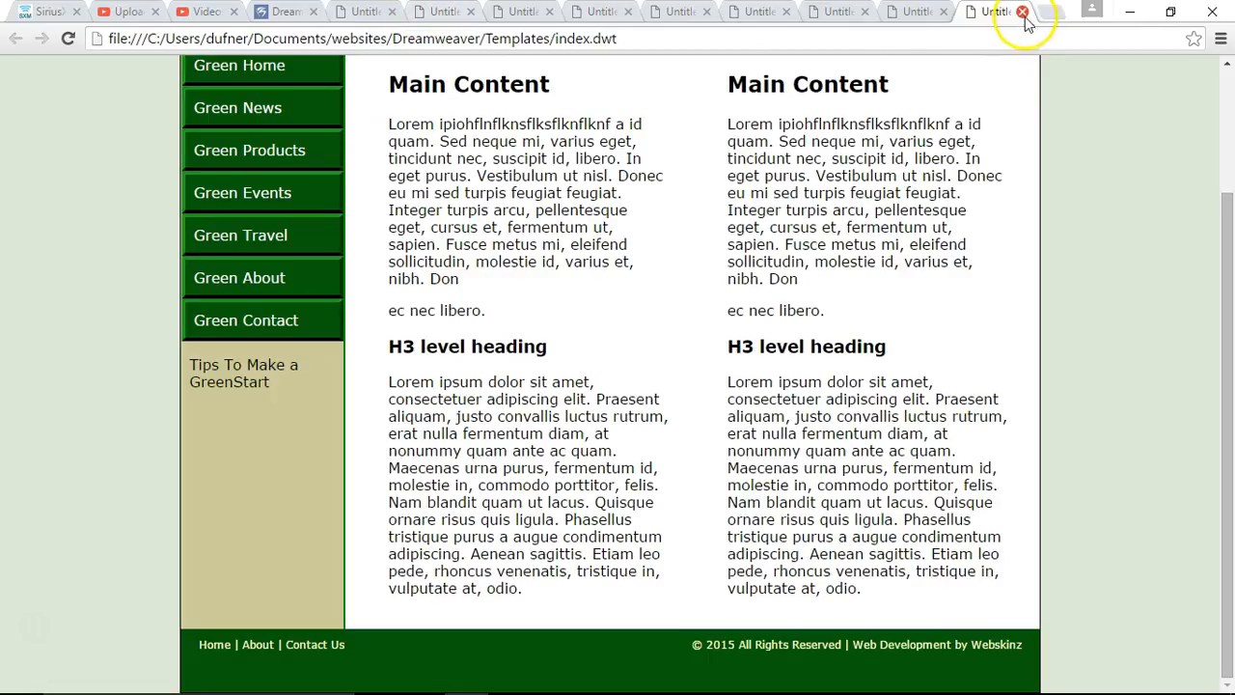
- Return to Dreamweaver and bring the header area of the index.dwt template into view
{"action": "left_click", "coordinate": [1130, 11]}
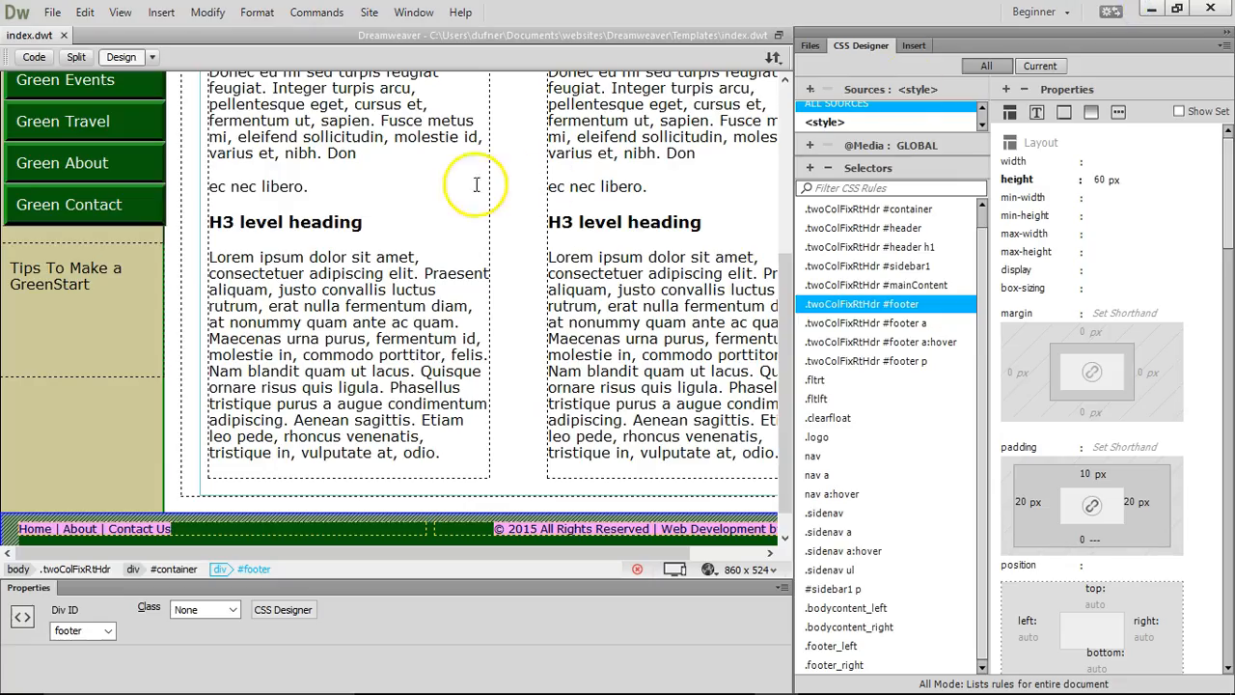
{"action": "left_click_drag", "start_coordinate": [785, 415], "coordinate": [782, 188]}
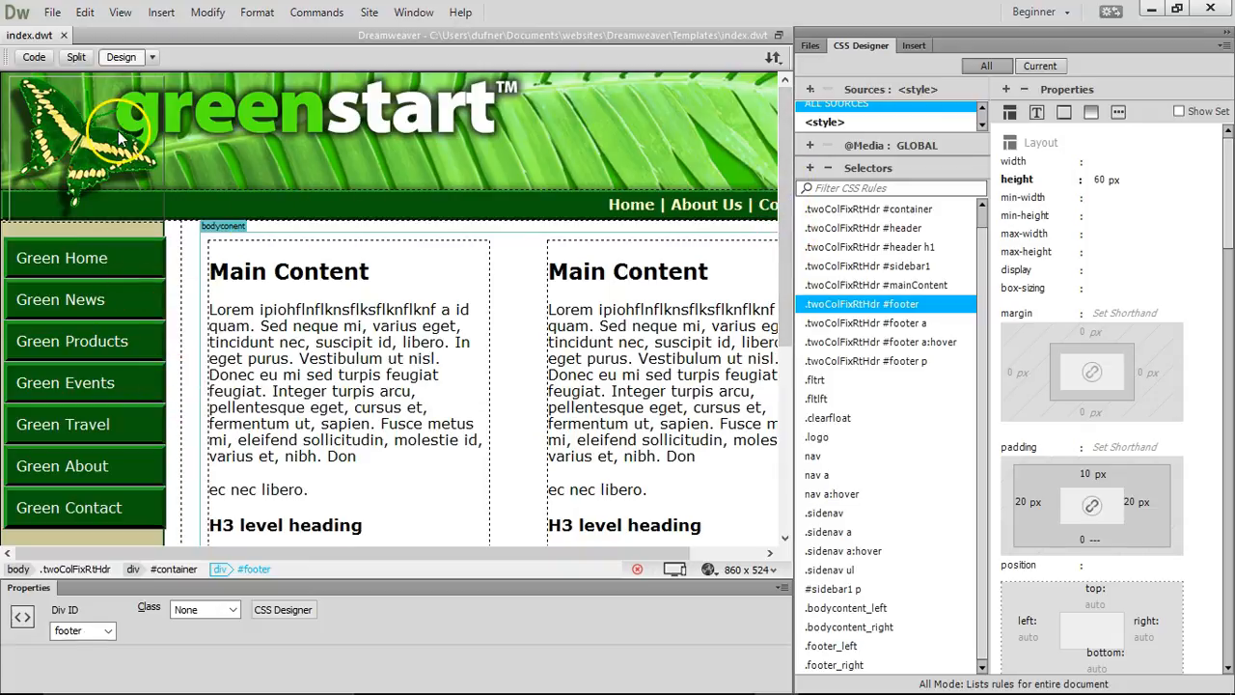
- Try removing the main embedded CSS style block from the template's code, and undo the removal
{"action": "left_click", "coordinate": [34, 58]}
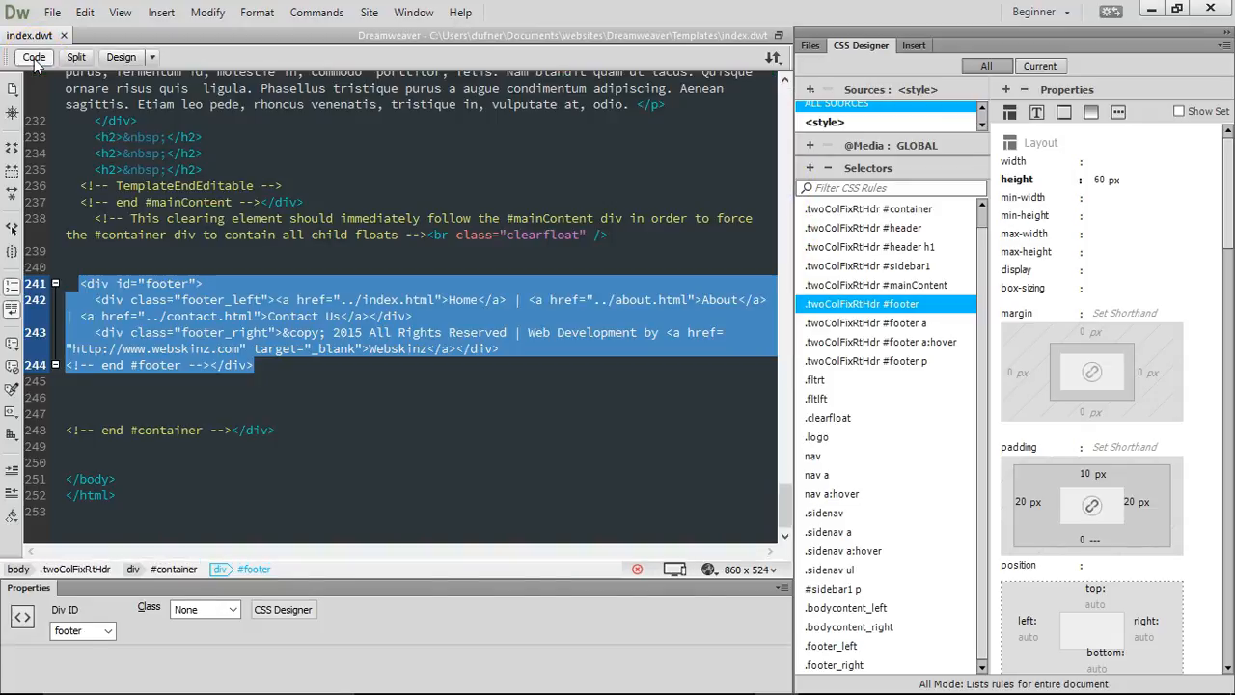
{"action": "left_click", "coordinate": [318, 298]}
{"action": "left_click_drag", "start_coordinate": [785, 510], "coordinate": [782, 394]}
{"action": "scroll", "coordinate": [193, 280], "scroll_direction": "up", "scroll_amount": 2}
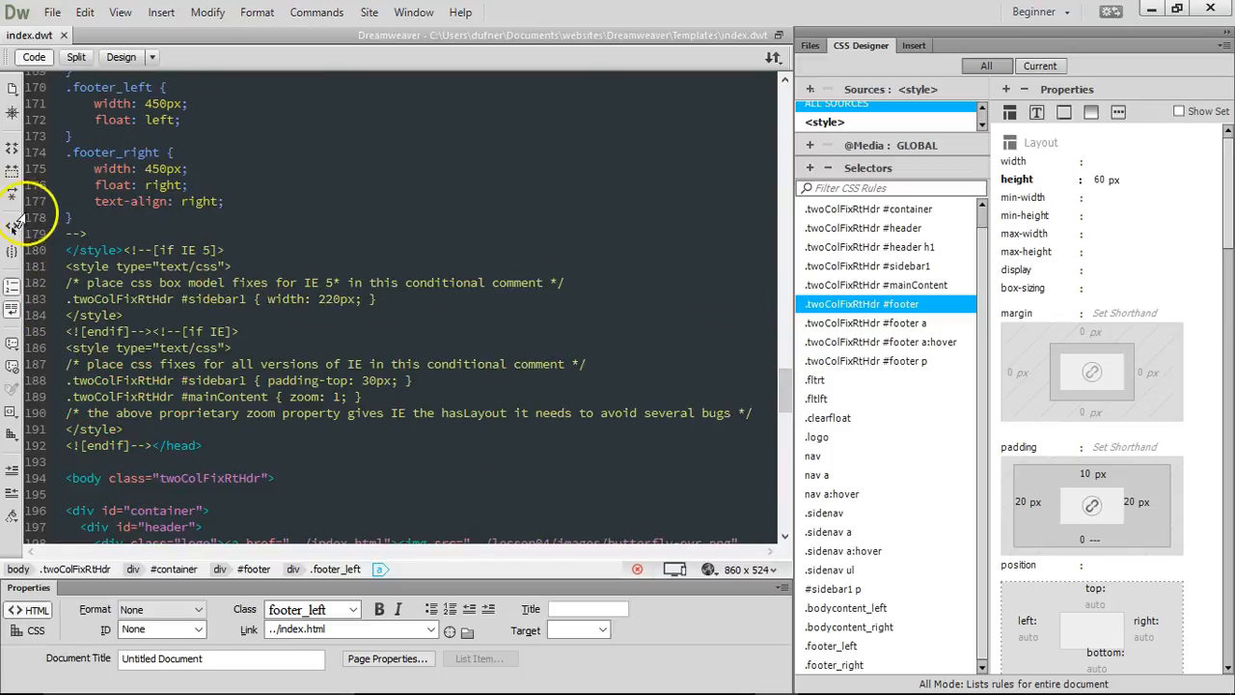
{"action": "left_click_drag", "start_coordinate": [124, 250], "coordinate": [55, 225]}
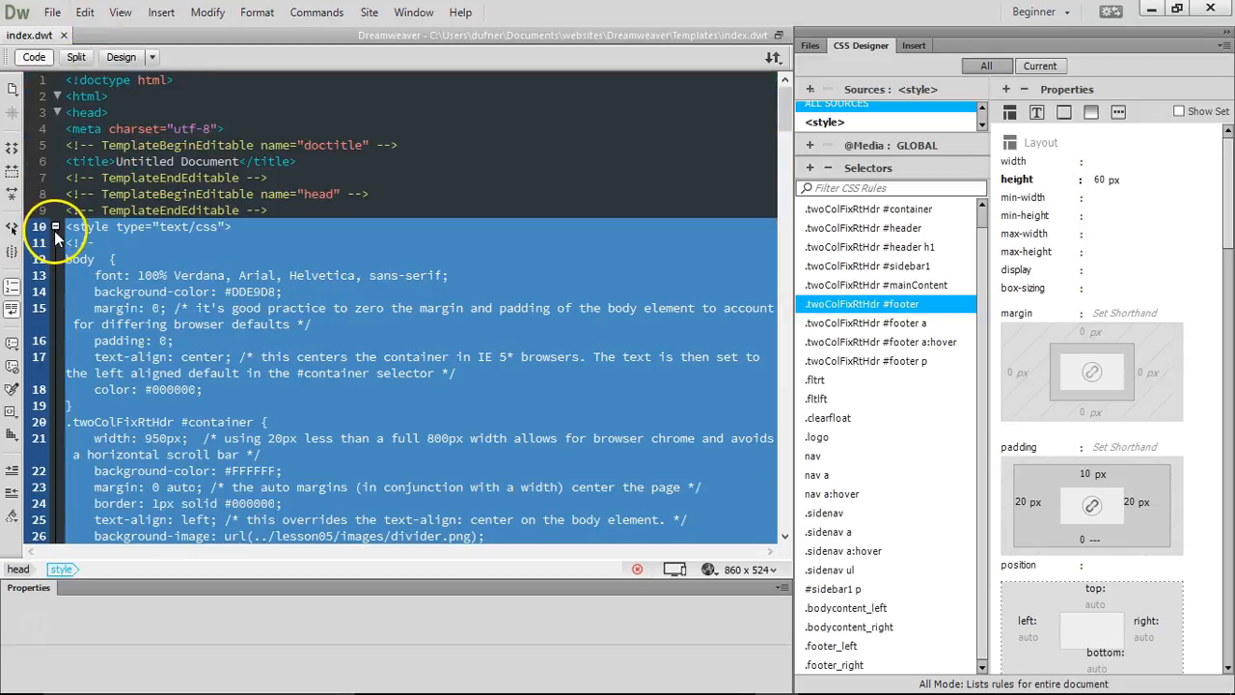
{"action": "key", "text": "Delete"}
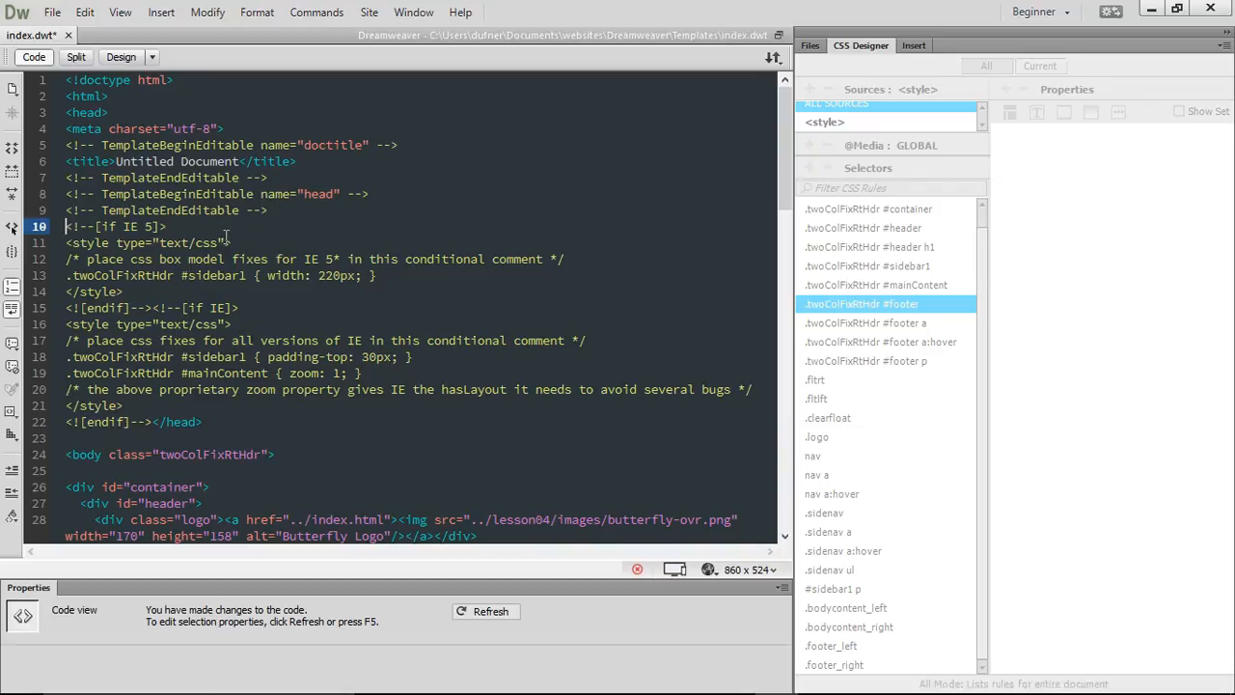
{"action": "key", "text": "ctrl+z"}
{"action": "left_click", "coordinate": [295, 325]}
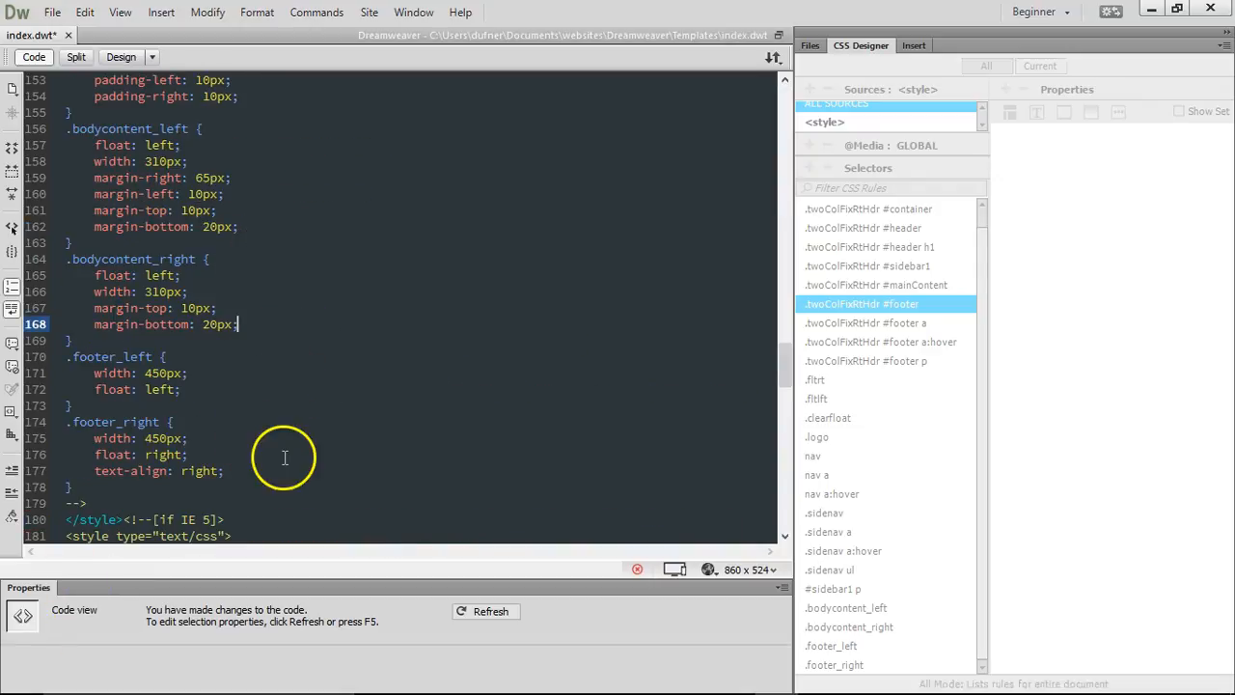
- Return to the design view and select all CSS rules from body through .footer_right in the CSS Designer
{"action": "left_click", "coordinate": [120, 57]}
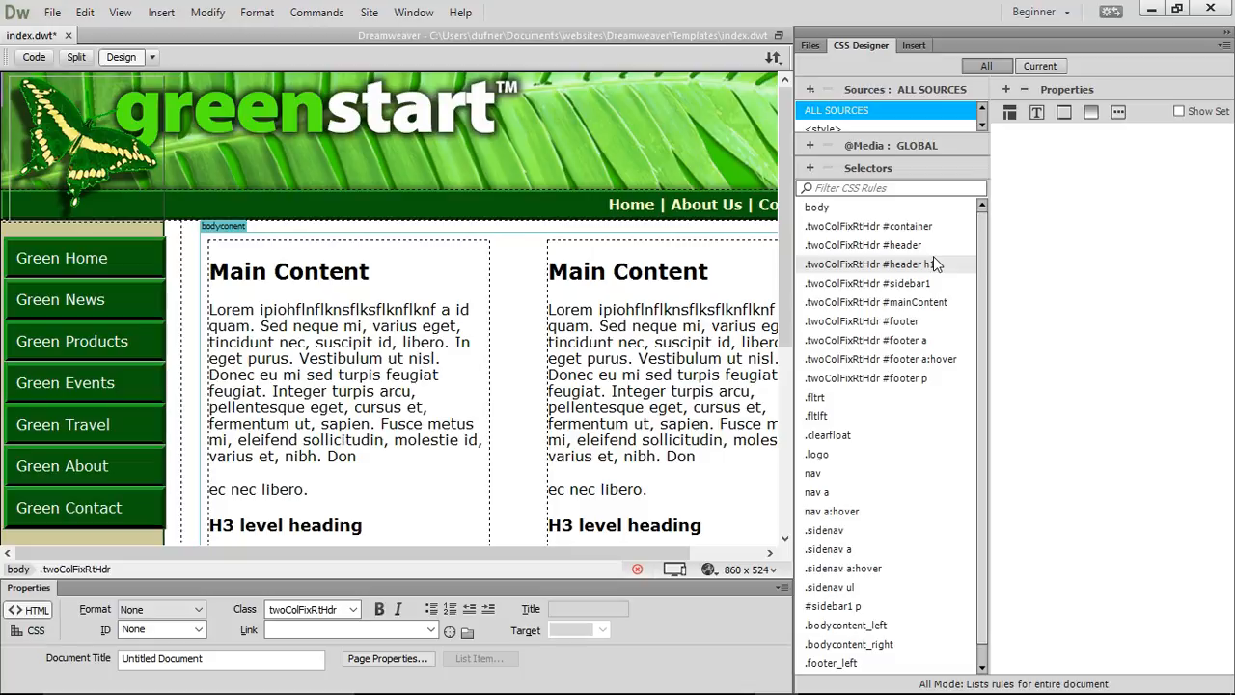
{"action": "left_click", "coordinate": [895, 208]}
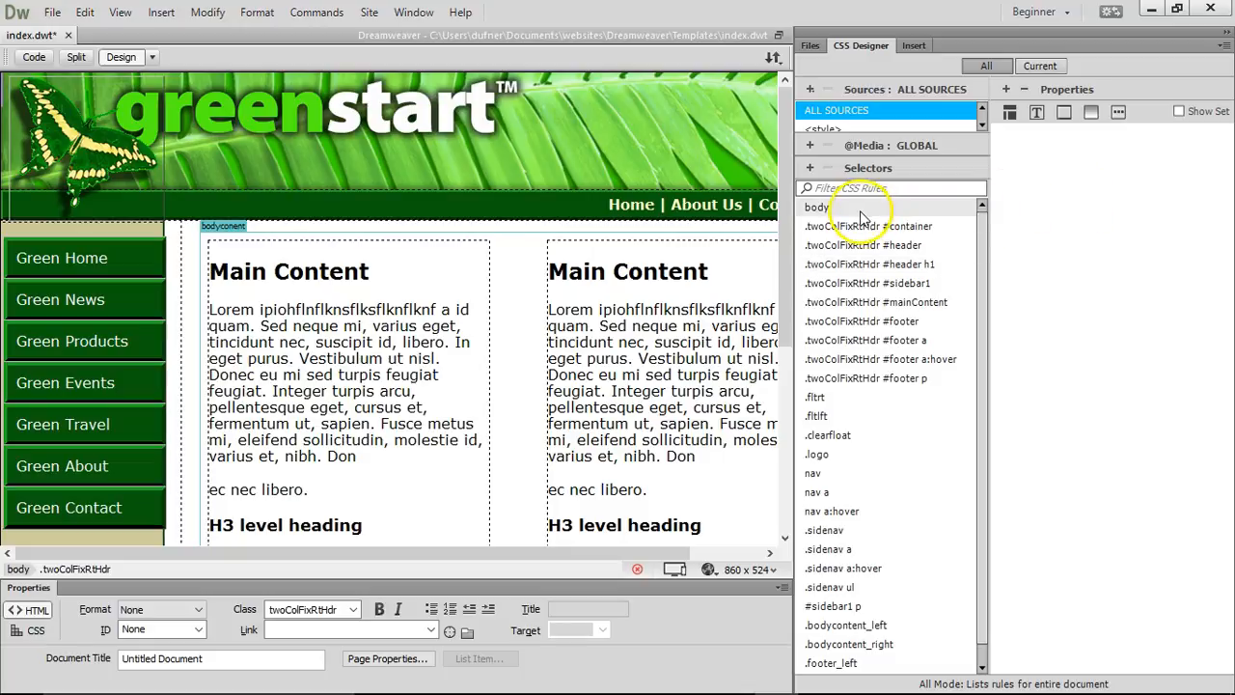
{"action": "scroll", "coordinate": [970, 280], "scroll_direction": "down", "scroll_amount": 1}
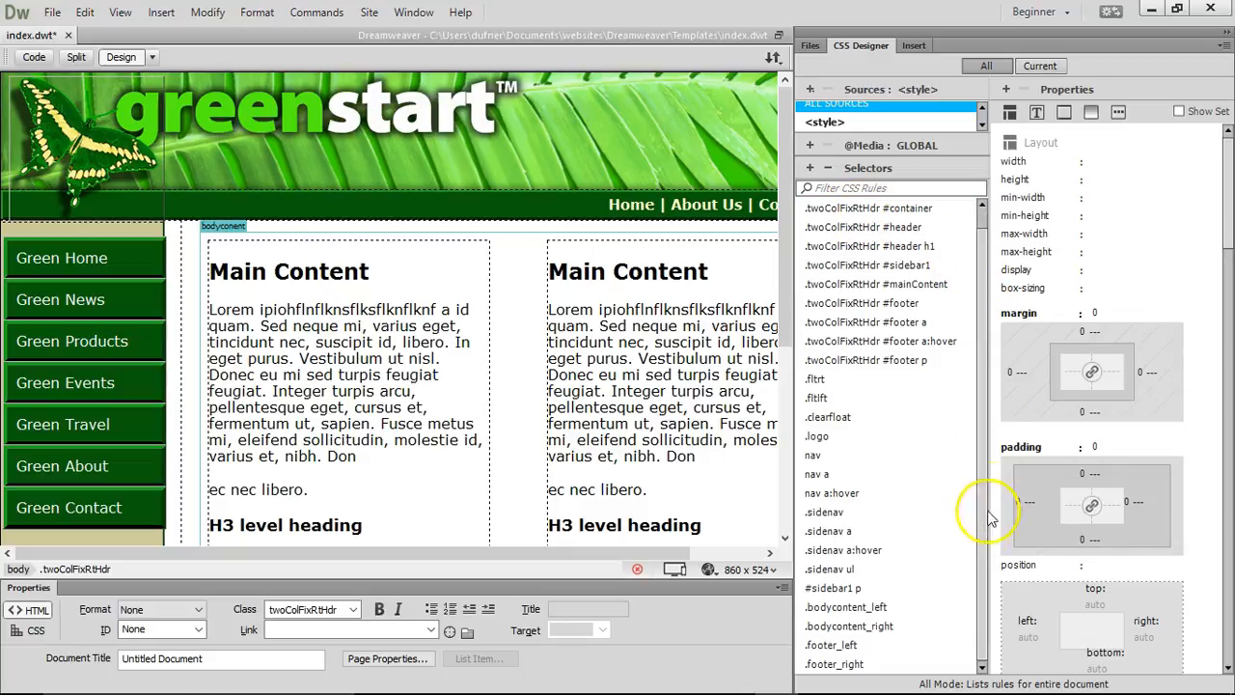
{"action": "left_click", "coordinate": [871, 666], "text": "shift"}
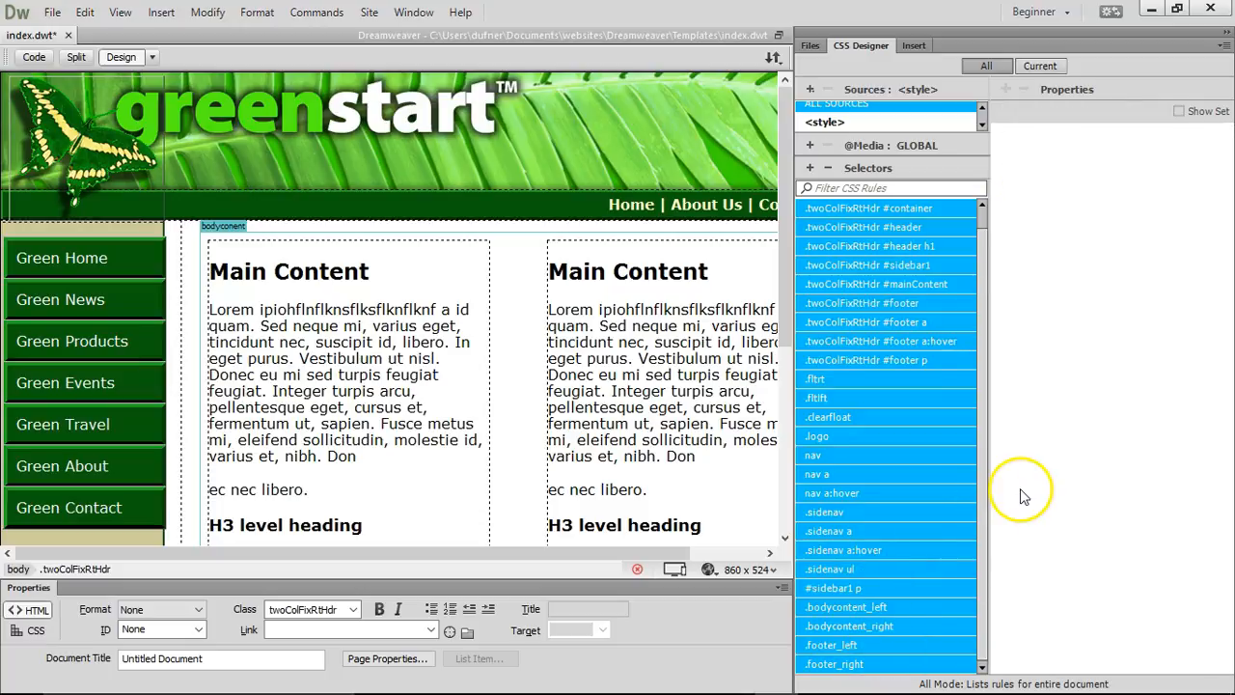
- Narrow the side panel group and create a folder named css in the root of the Dreamweaver site
{"action": "left_click_drag", "start_coordinate": [795, 385], "coordinate": [700, 386]}
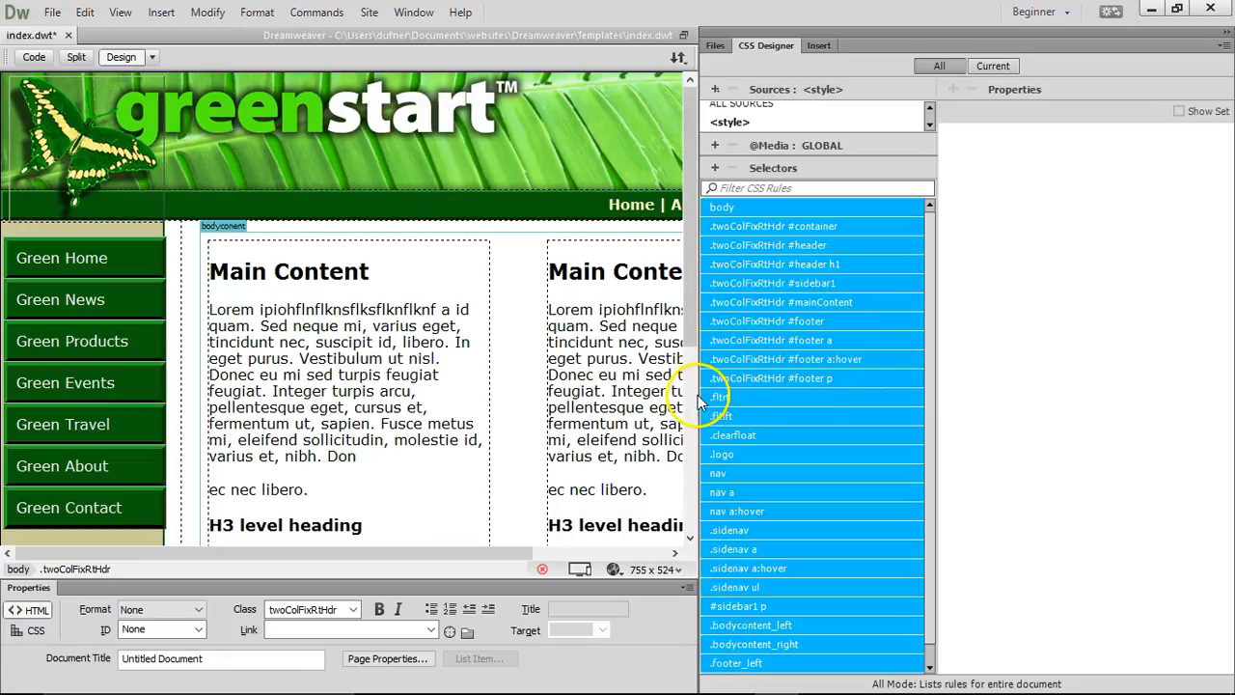
{"action": "left_click_drag", "start_coordinate": [696, 396], "coordinate": [1007, 390]}
{"action": "left_click", "coordinate": [1001, 47]}
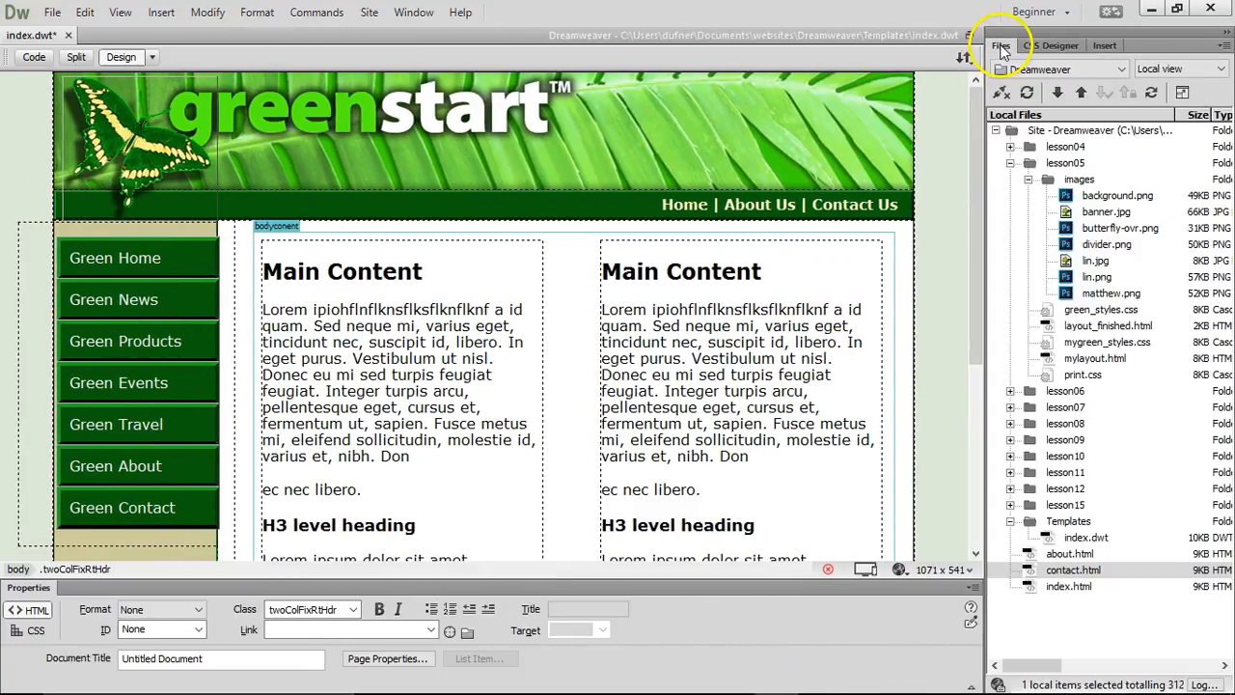
{"action": "left_click", "coordinate": [1010, 163]}
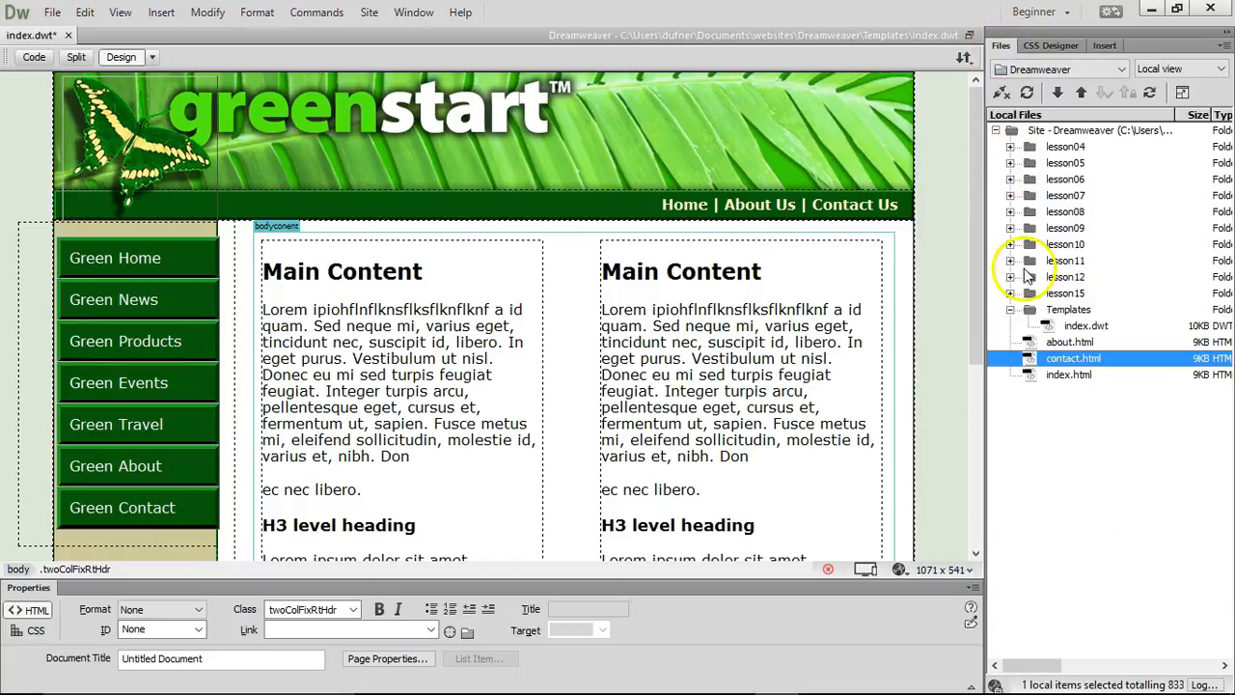
{"action": "right_click", "coordinate": [1037, 396]}
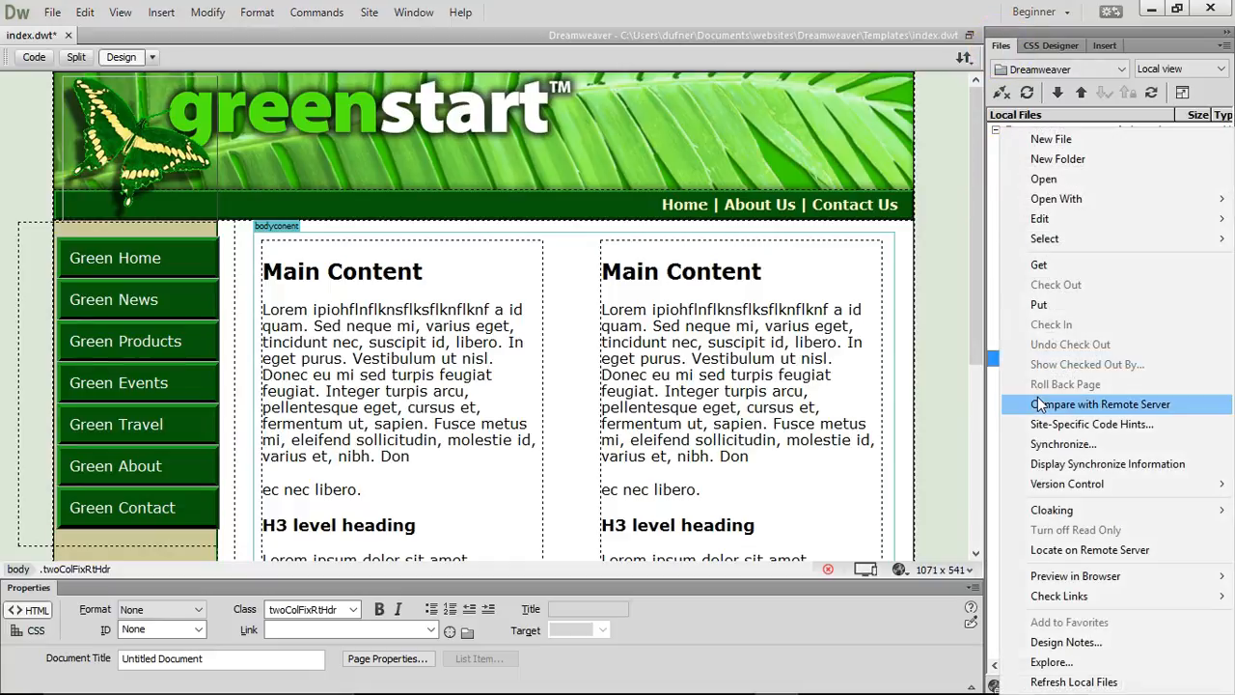
{"action": "left_click", "coordinate": [1057, 159]}
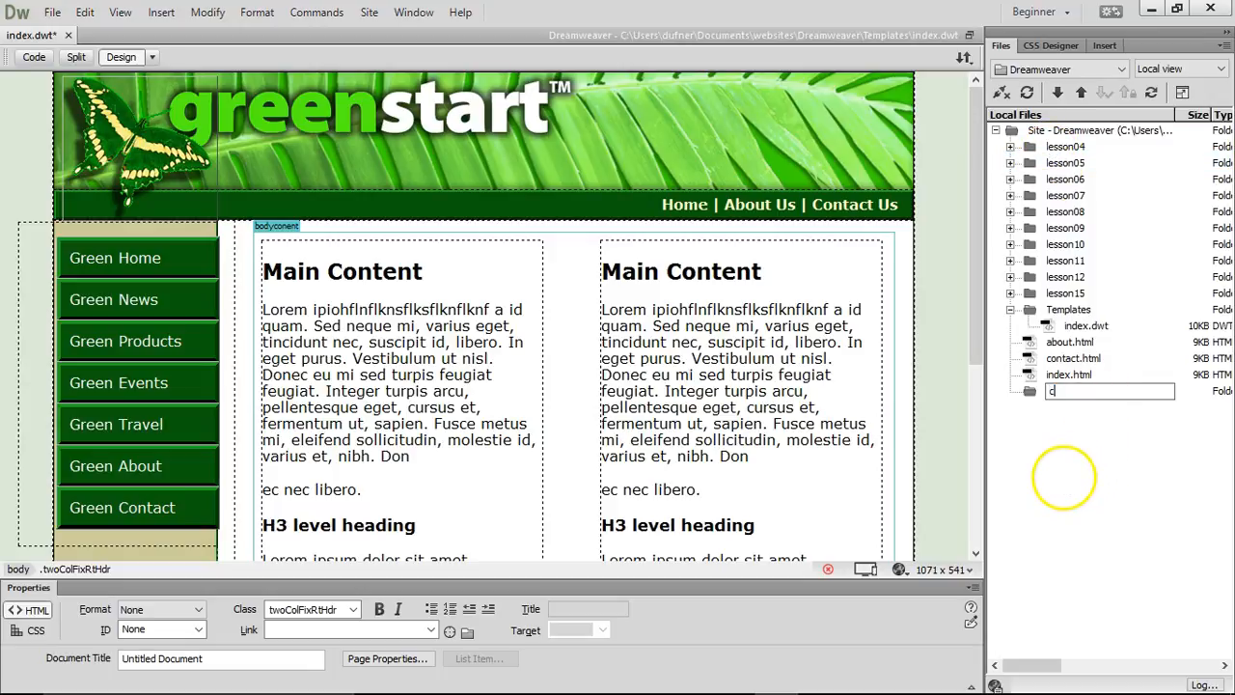
{"action": "type", "text": "css"}
{"action": "key", "text": "Return"}
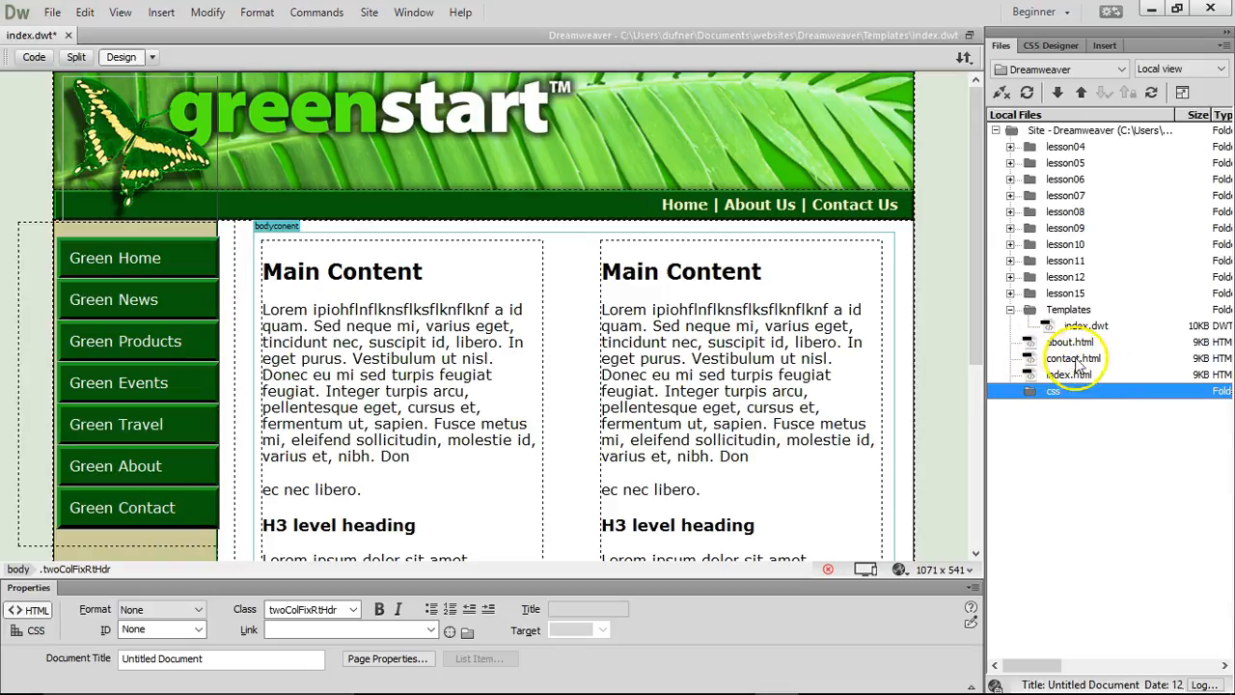
- Select the embedded rules from body through .footer_right in the code and start moving them to an external style sheet
{"action": "left_click", "coordinate": [35, 58]}
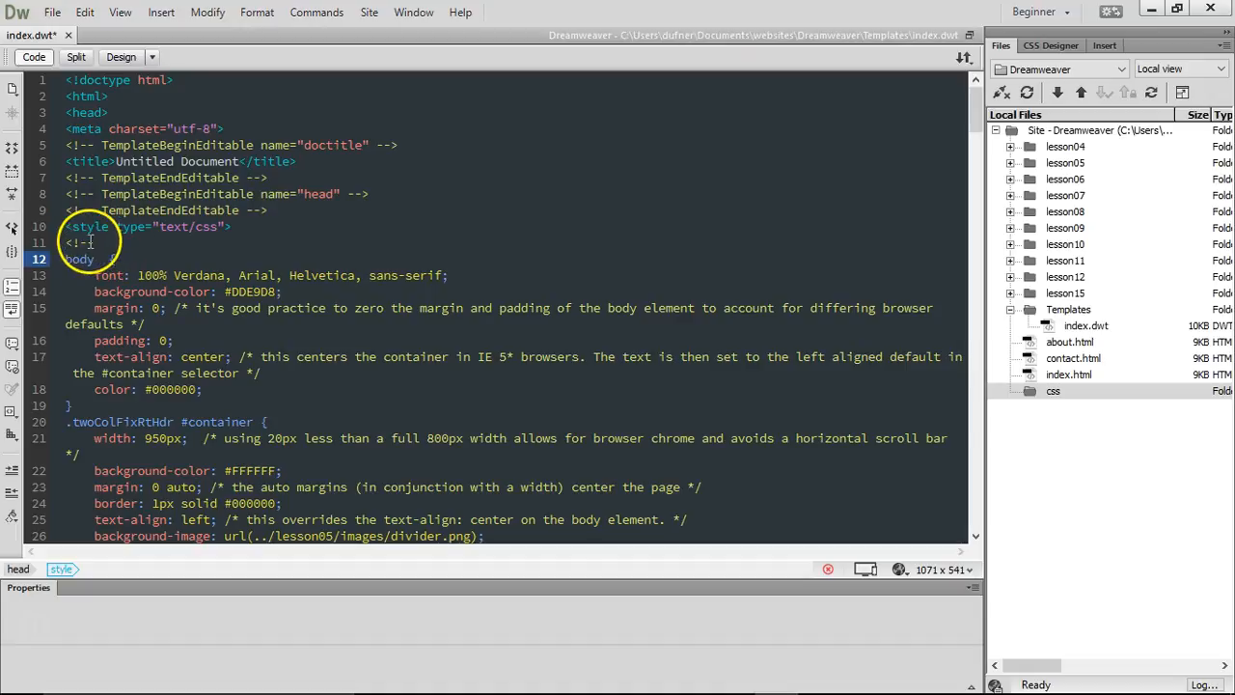
{"action": "left_click_drag", "start_coordinate": [65, 226], "coordinate": [285, 227]}
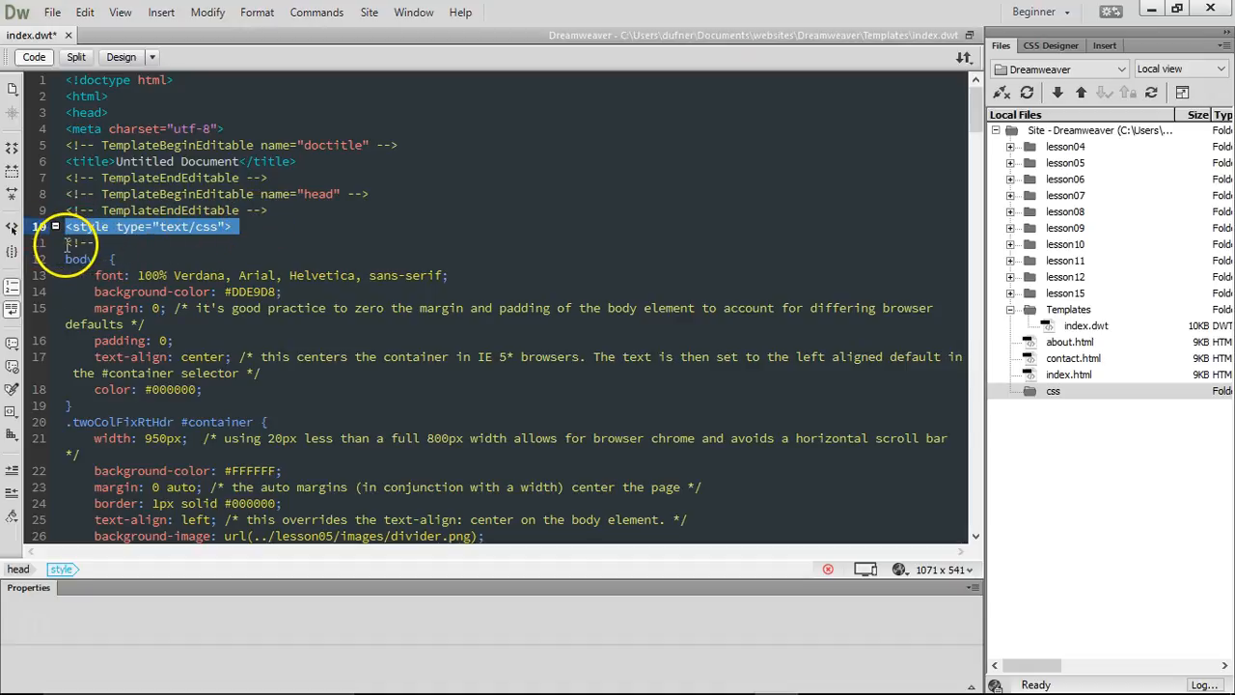
{"action": "left_click", "coordinate": [66, 257]}
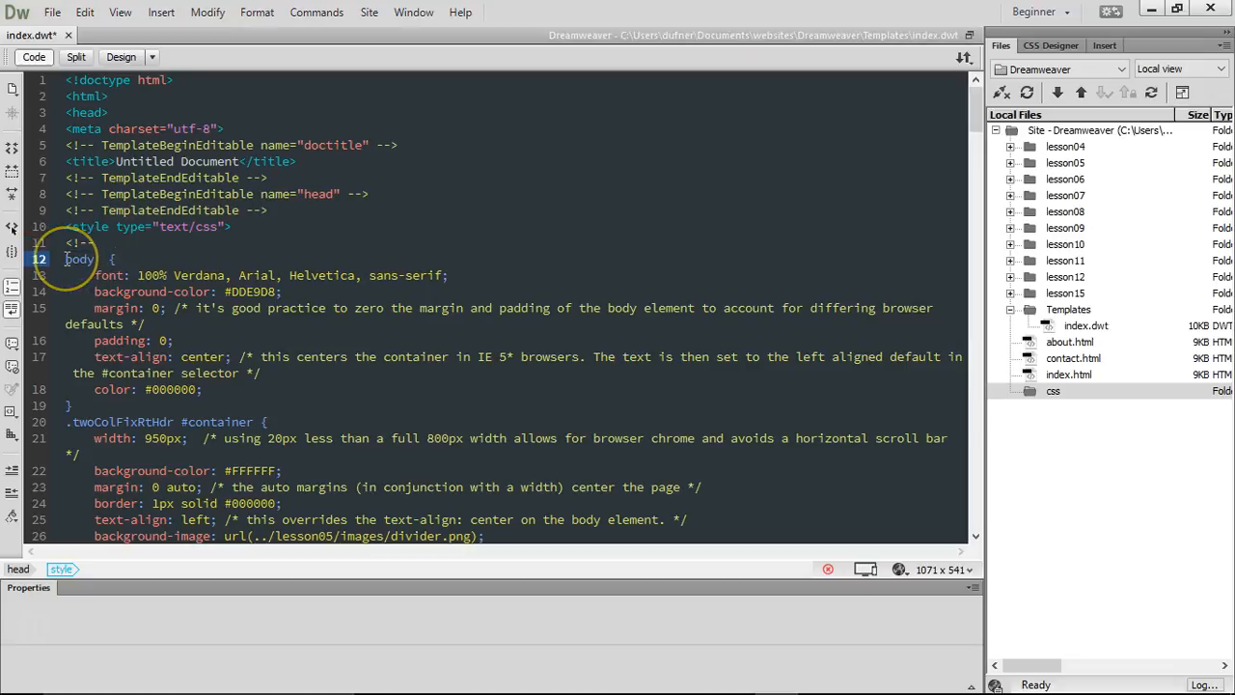
{"action": "left_click_drag", "start_coordinate": [66, 258], "coordinate": [161, 386]}
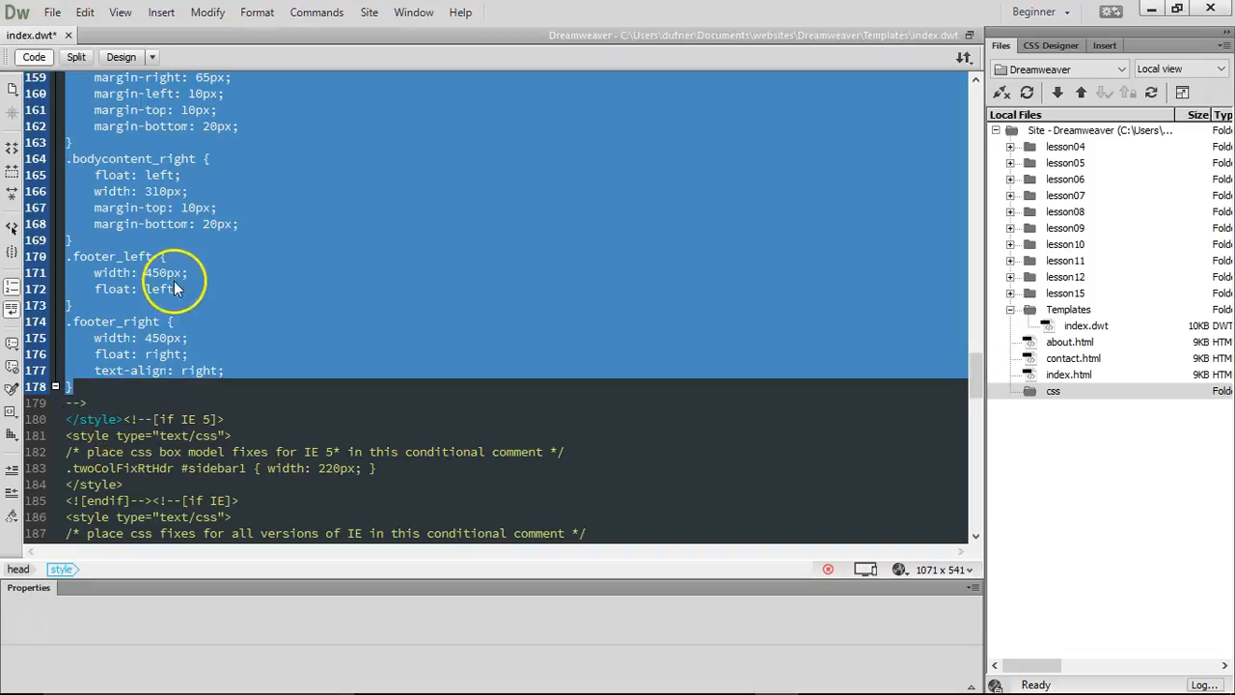
{"action": "right_click", "coordinate": [215, 245]}
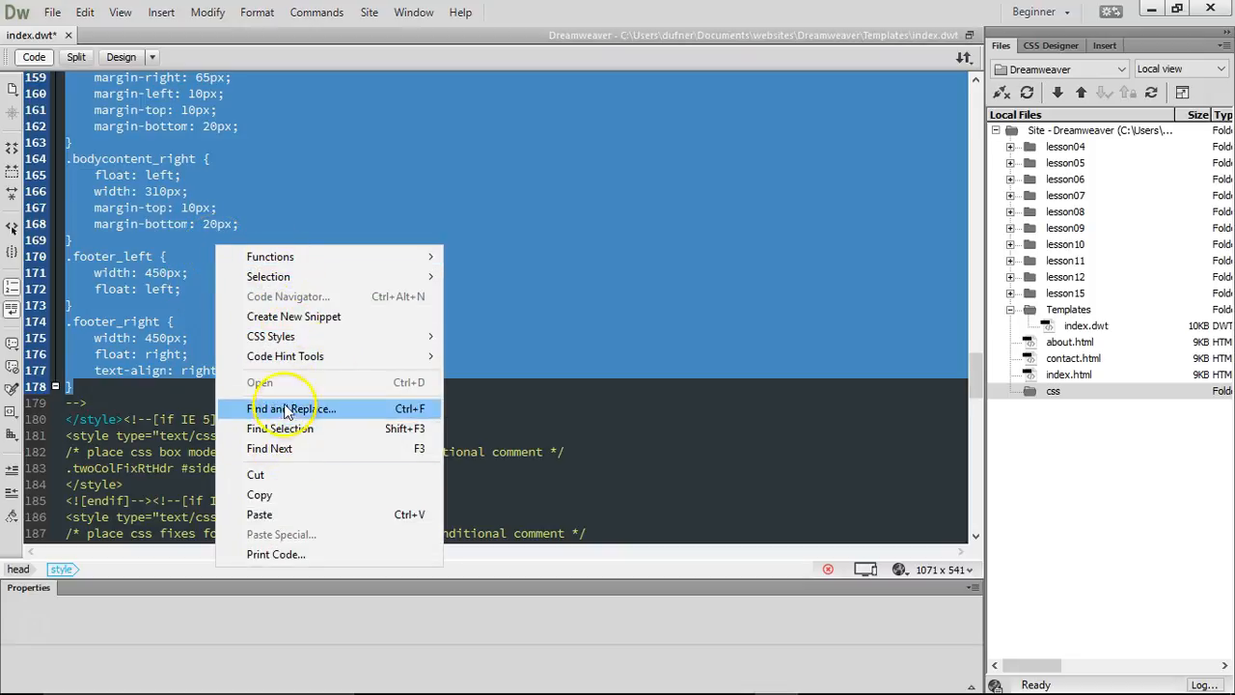
{"action": "mouse_move", "coordinate": [265, 343]}
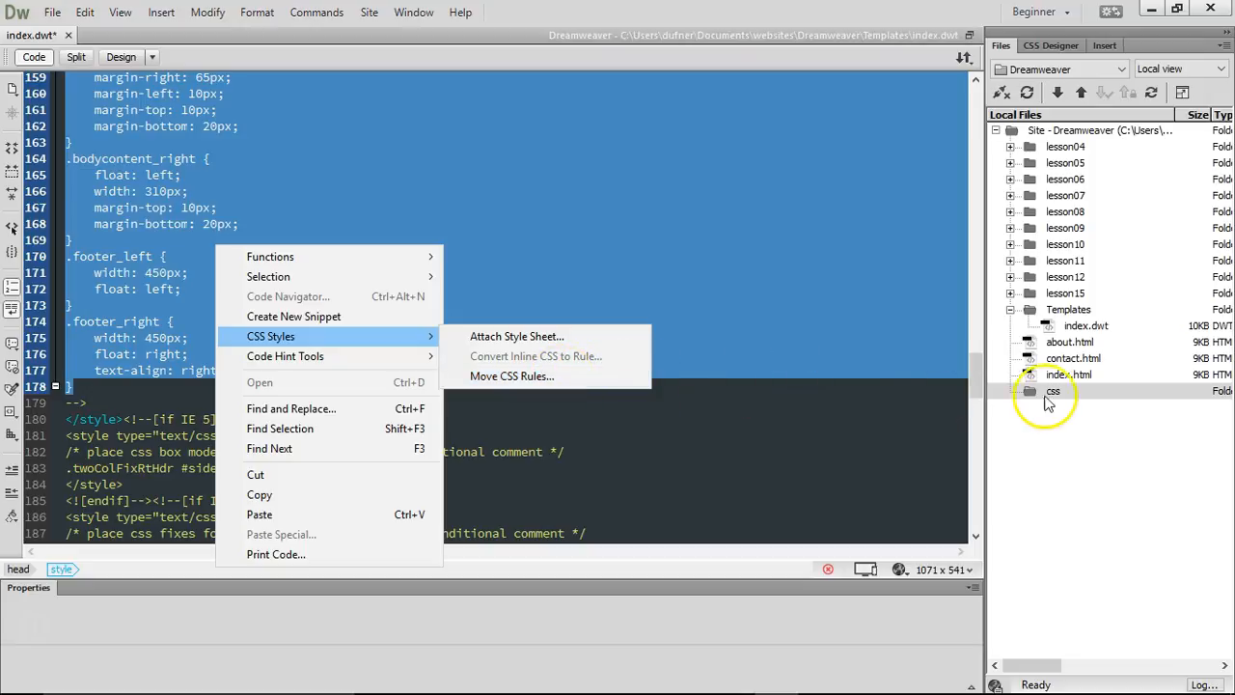
{"action": "left_click", "coordinate": [521, 383]}
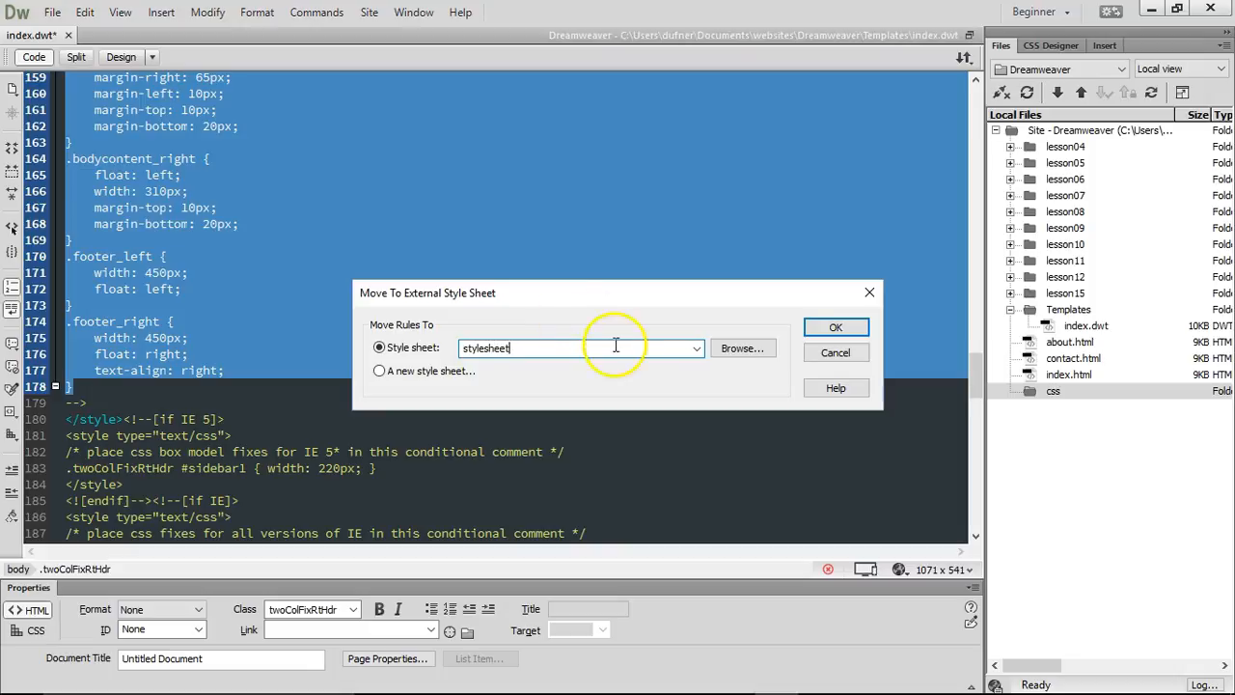
- Set the existing style sheet target for the moved rules to stylesheet.css in the site's css folder
{"action": "left_click", "coordinate": [752, 353]}
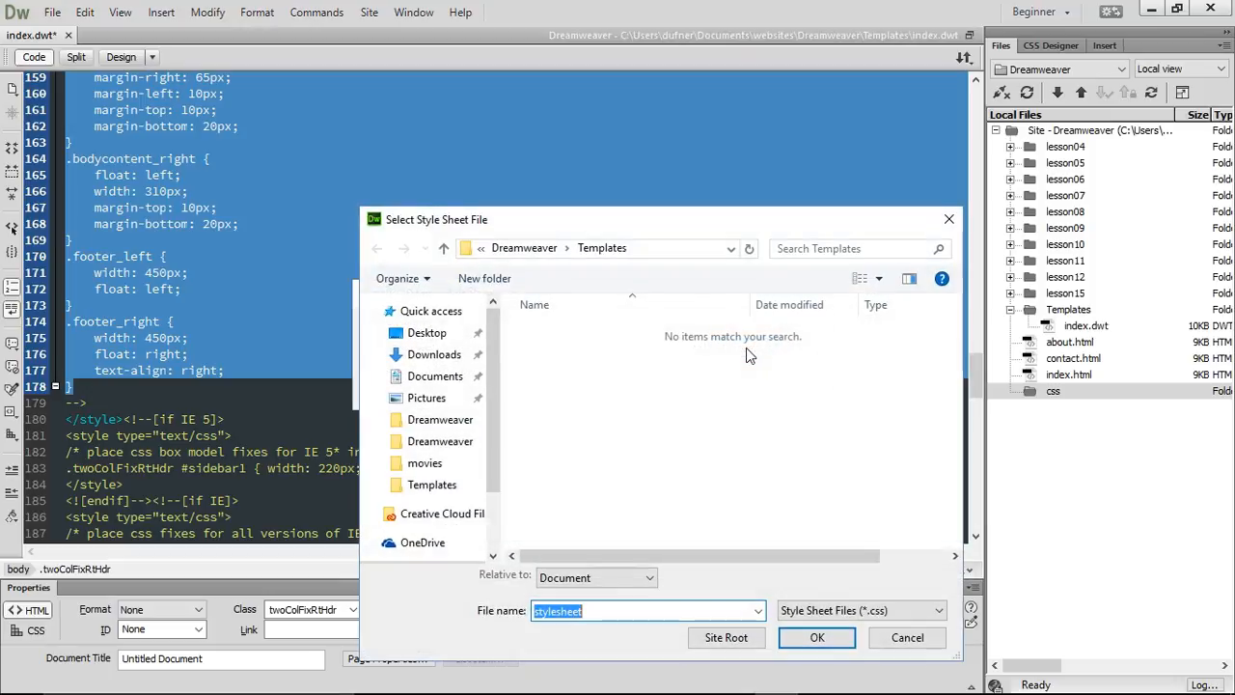
{"action": "mouse_move", "coordinate": [496, 433]}
{"action": "left_mouse_down"}
{"action": "mouse_move", "coordinate": [499, 501]}
{"action": "mouse_move", "coordinate": [491, 431]}
{"action": "left_mouse_up"}
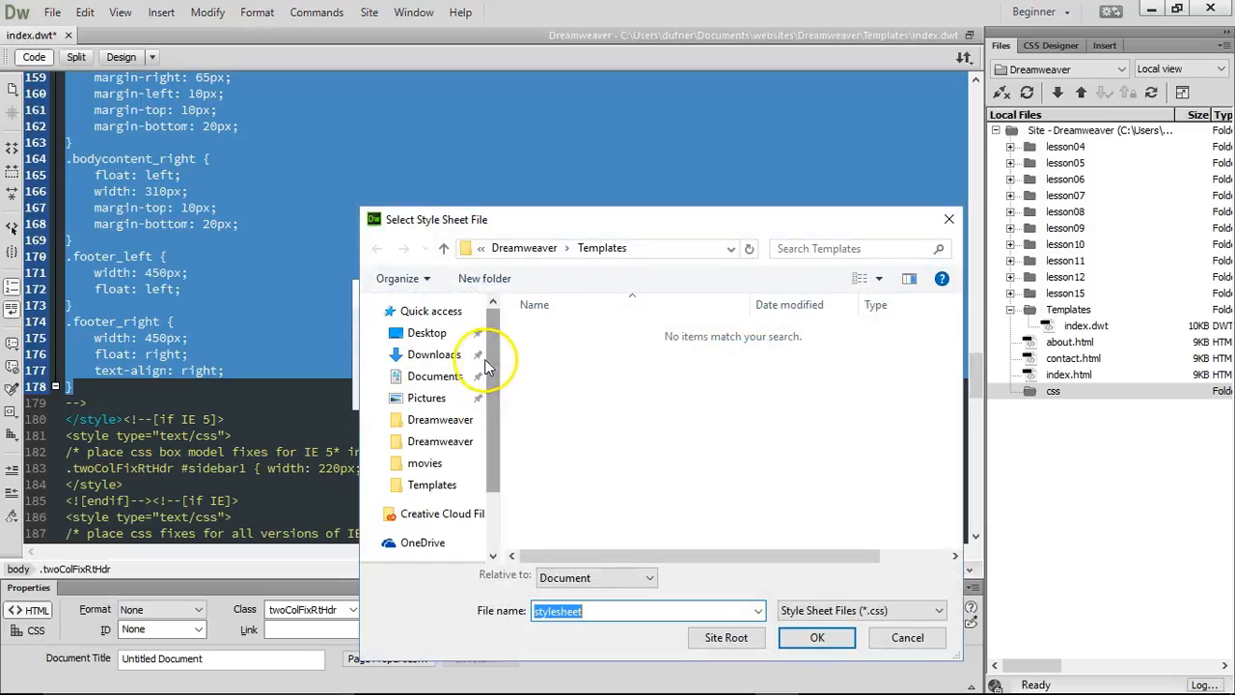
{"action": "left_click", "coordinate": [427, 378]}
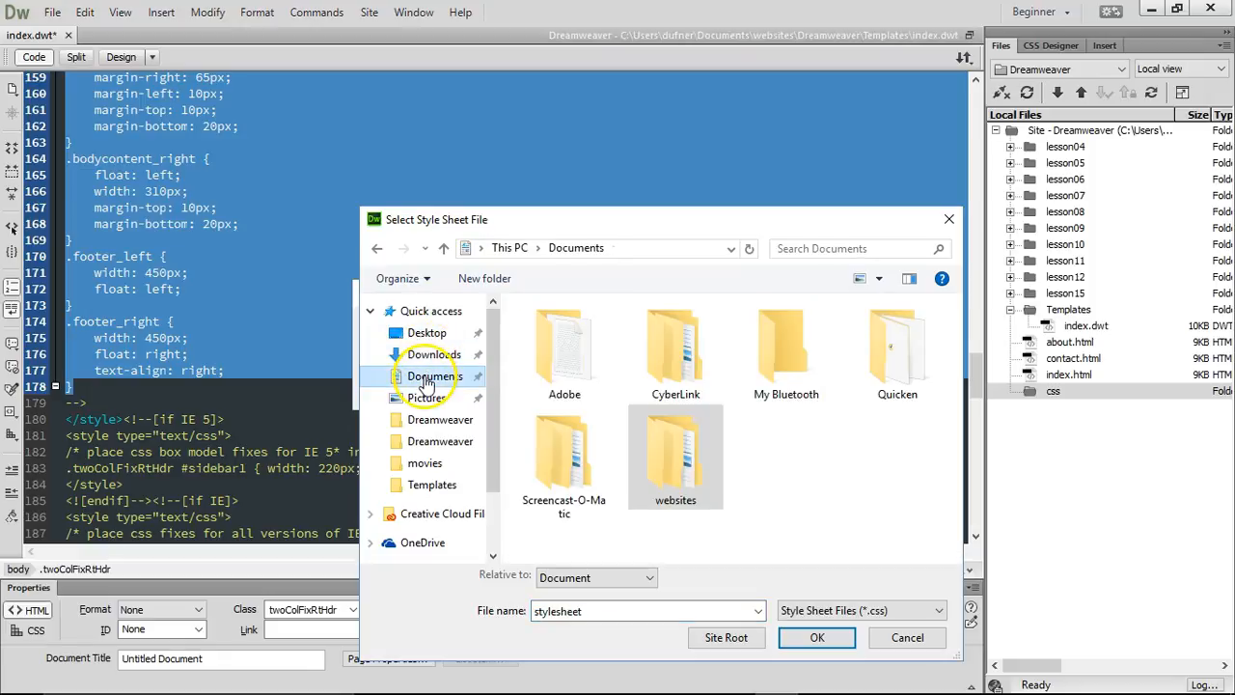
{"action": "left_click", "coordinate": [678, 480]}
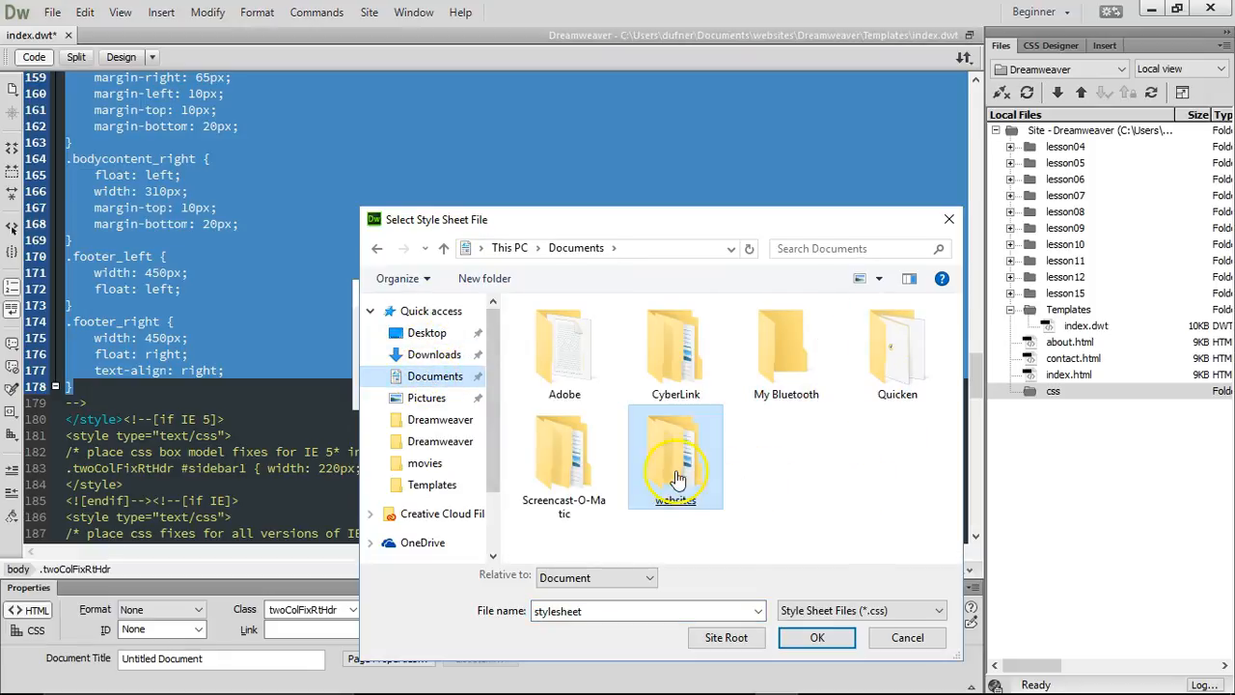
{"action": "double_click", "coordinate": [678, 479]}
{"action": "double_click", "coordinate": [567, 330]}
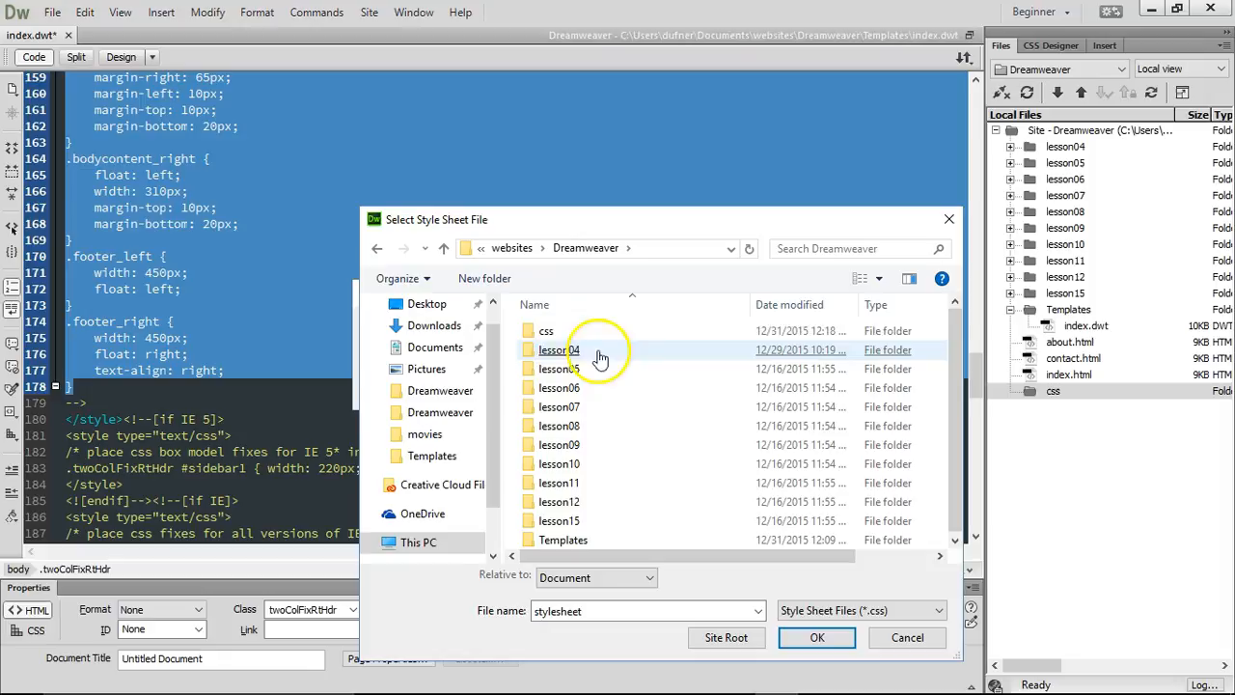
{"action": "left_click", "coordinate": [567, 332]}
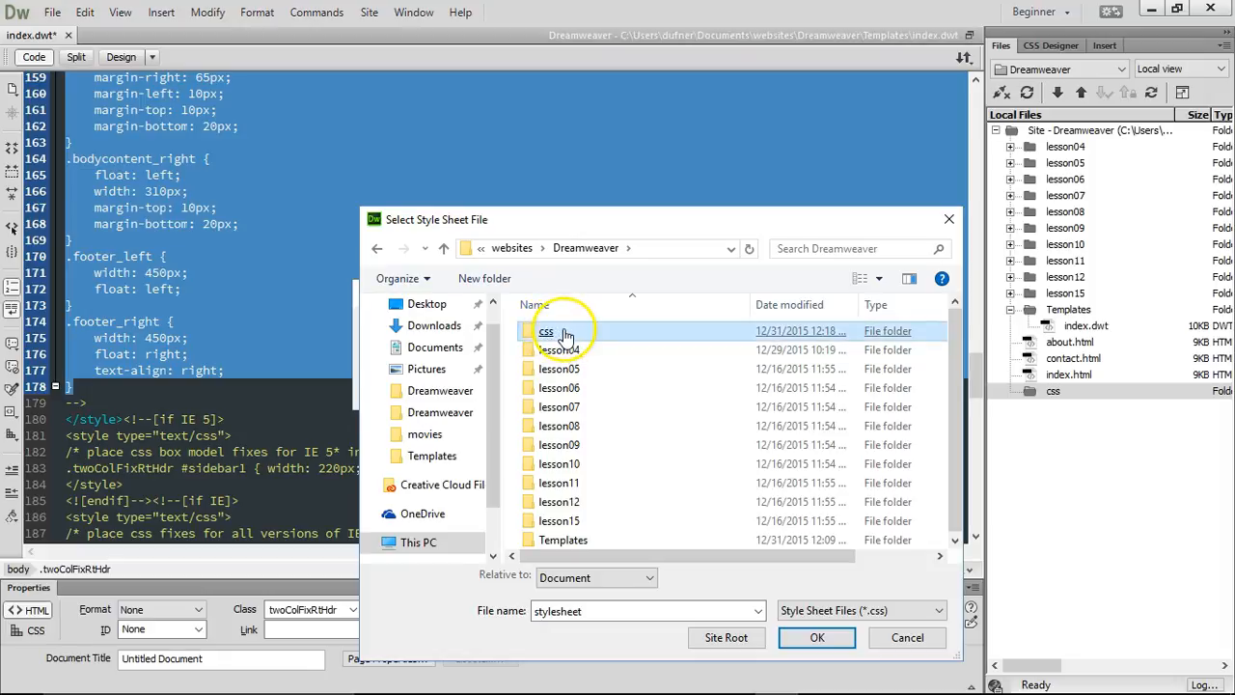
{"action": "double_click", "coordinate": [566, 333]}
{"action": "double_click", "coordinate": [590, 611]}
{"action": "left_click", "coordinate": [618, 610]}
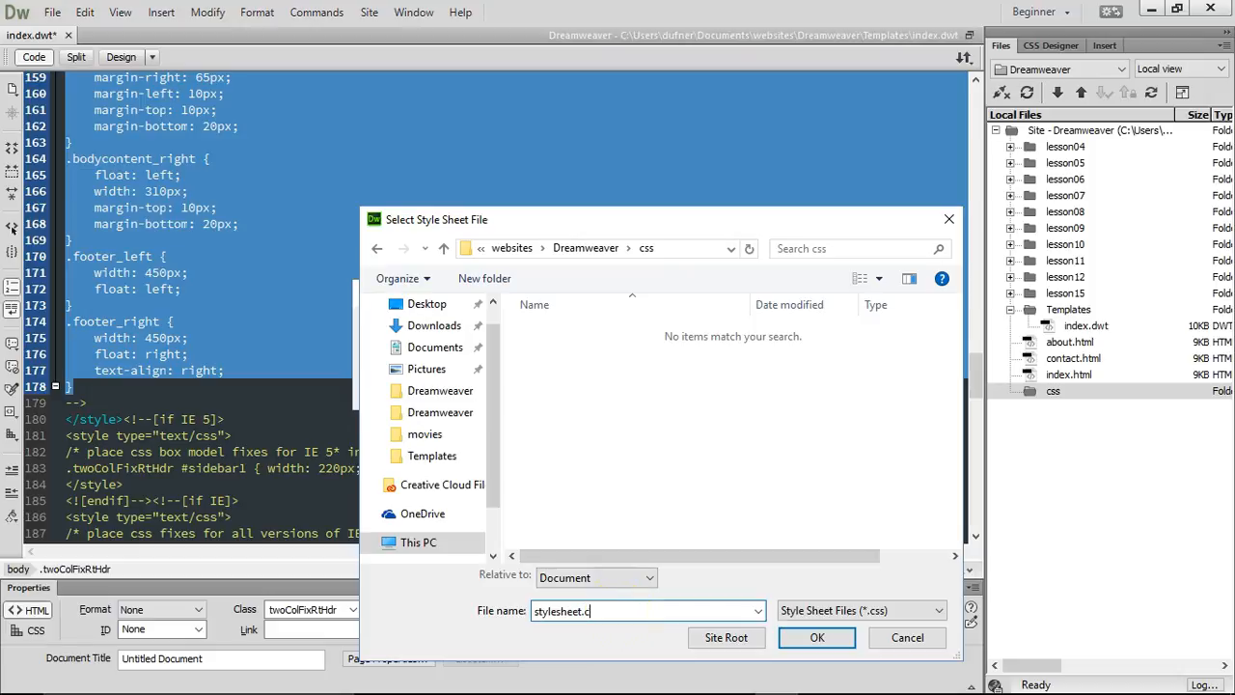
{"action": "left_click", "coordinate": [809, 642]}
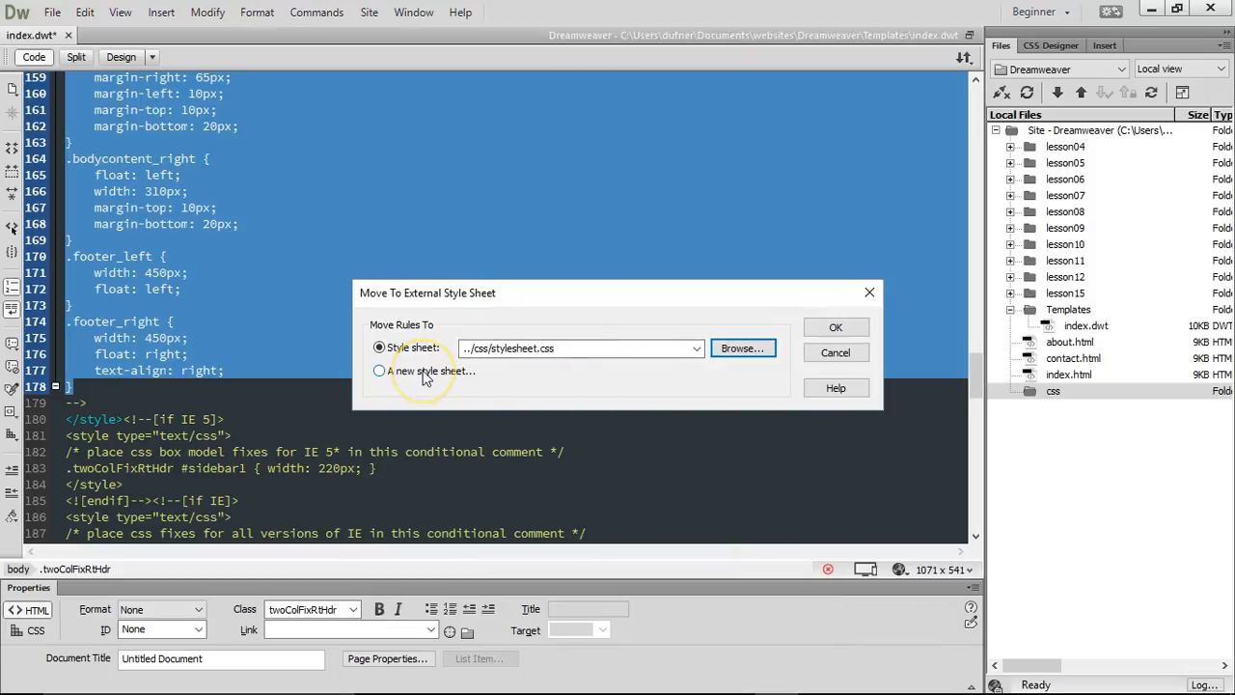
- Move the selected rules to a new style sheet saved as stylesheet.css in the site's css folder
{"action": "left_click", "coordinate": [380, 374]}
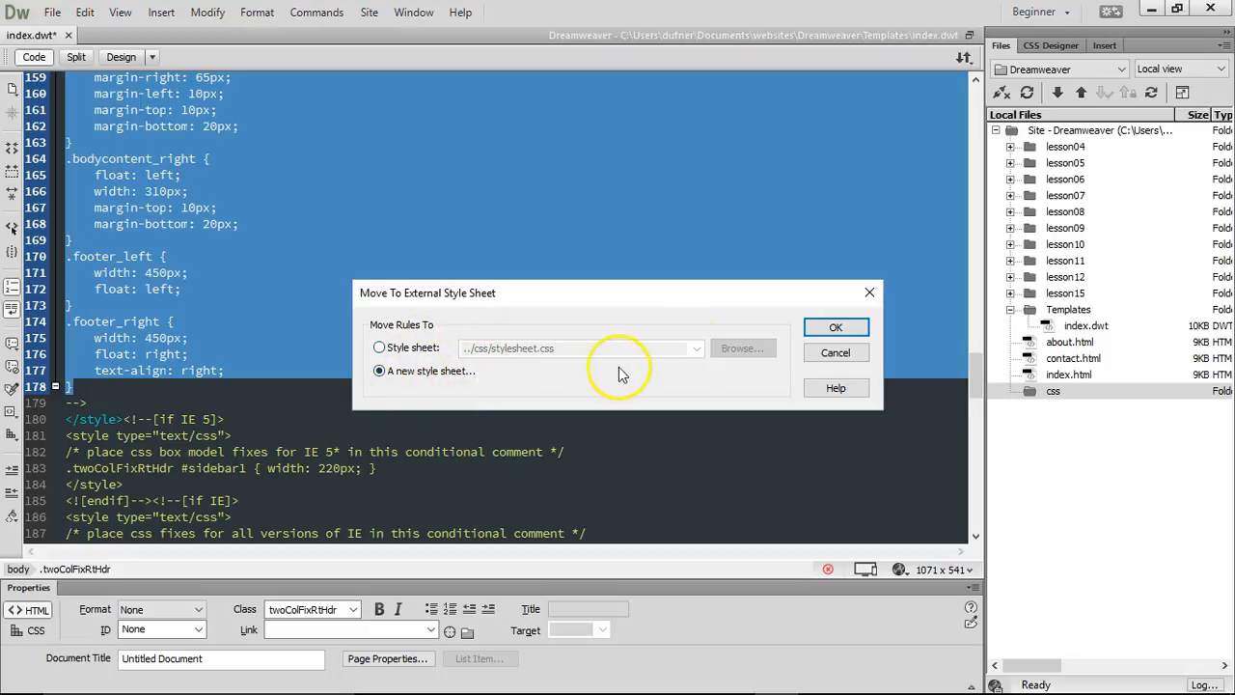
{"action": "left_click", "coordinate": [835, 329]}
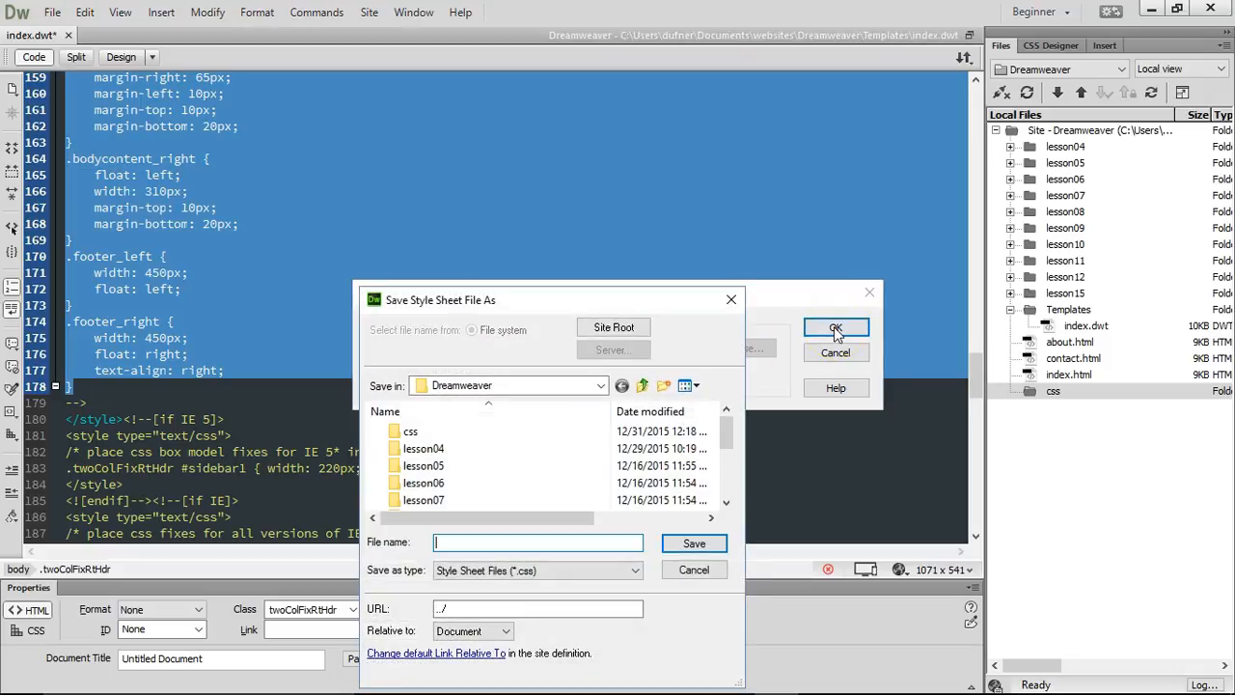
{"action": "left_click", "coordinate": [418, 434]}
{"action": "double_click", "coordinate": [415, 433]}
{"action": "left_click", "coordinate": [476, 542]}
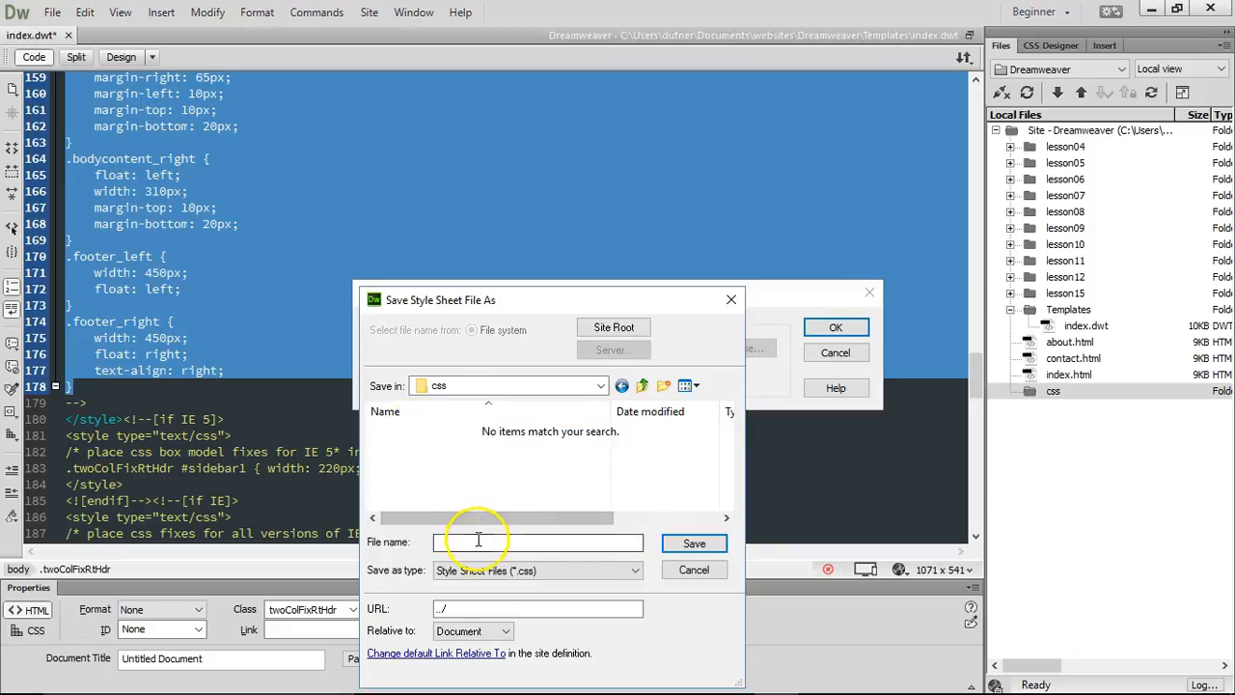
{"action": "type", "text": "<style type=\"text/css\">"}
{"action": "left_click_drag", "start_coordinate": [564, 543], "coordinate": [370, 531]}
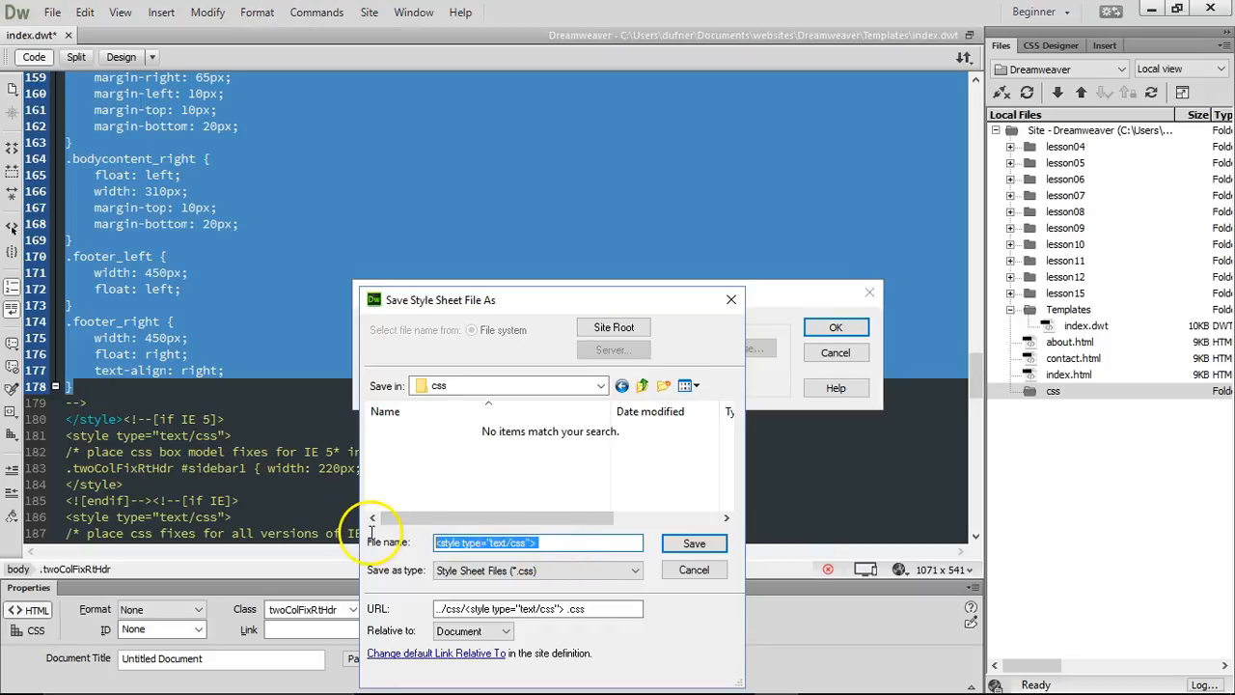
{"action": "type", "text": "stylesheet.css"}
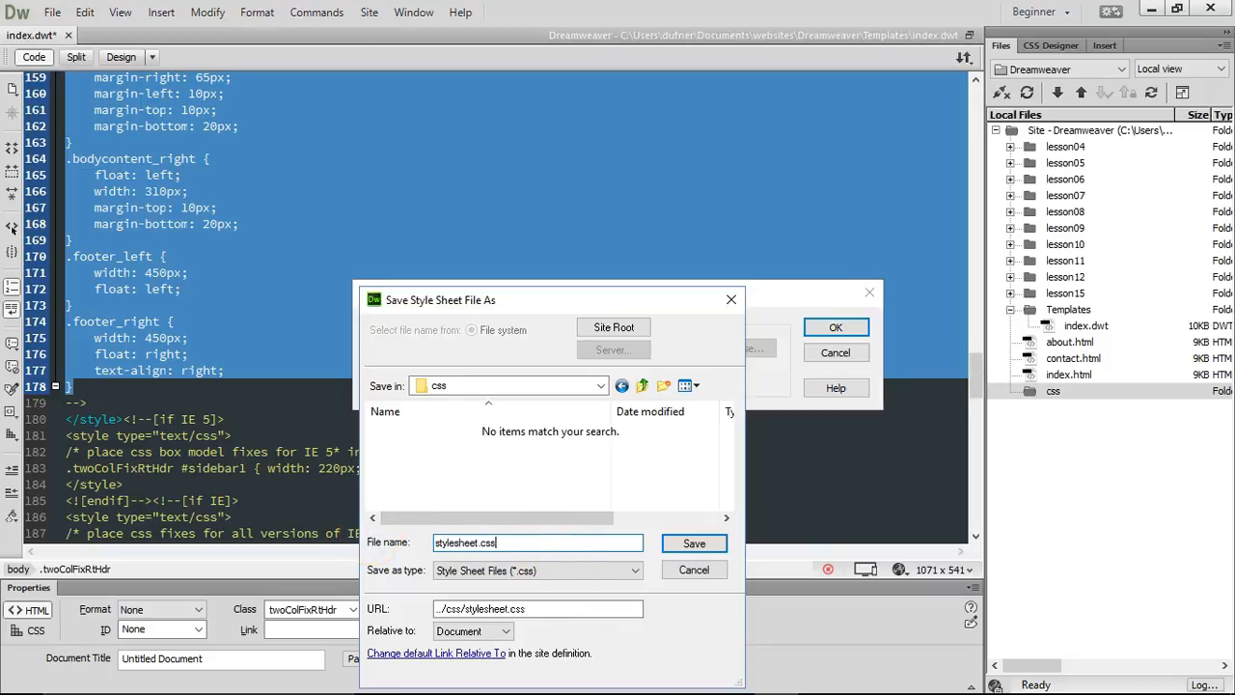
{"action": "left_click", "coordinate": [695, 545]}
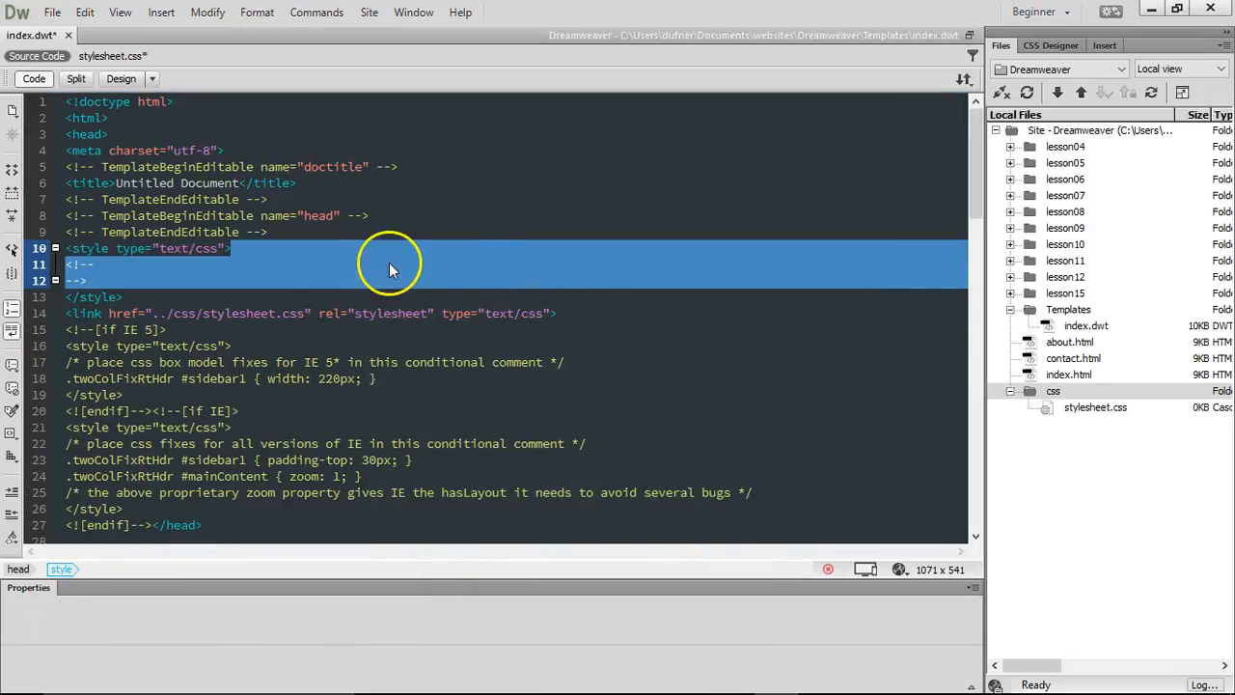
- Open stylesheet.css from the css folder and look through the moved rules
{"action": "double_click", "coordinate": [1085, 407]}
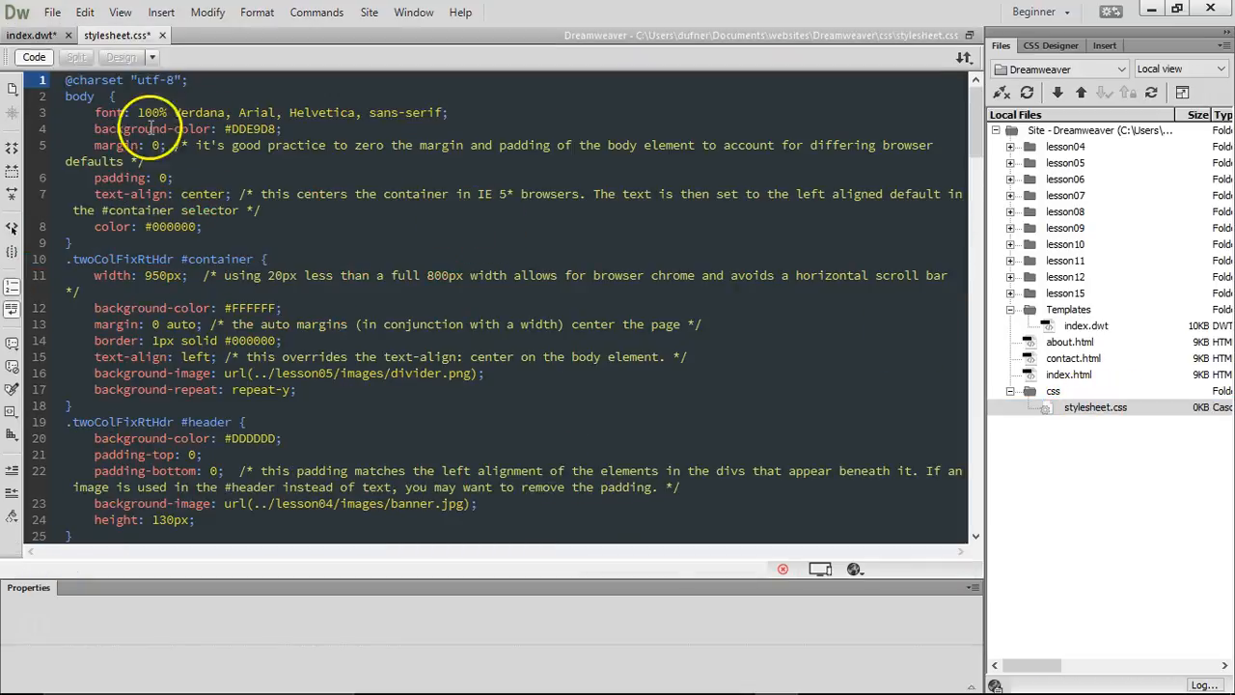
{"action": "scroll", "coordinate": [974, 172], "scroll_direction": "down", "scroll_amount": 3}
{"action": "left_click_drag", "start_coordinate": [975, 171], "coordinate": [969, 92]}
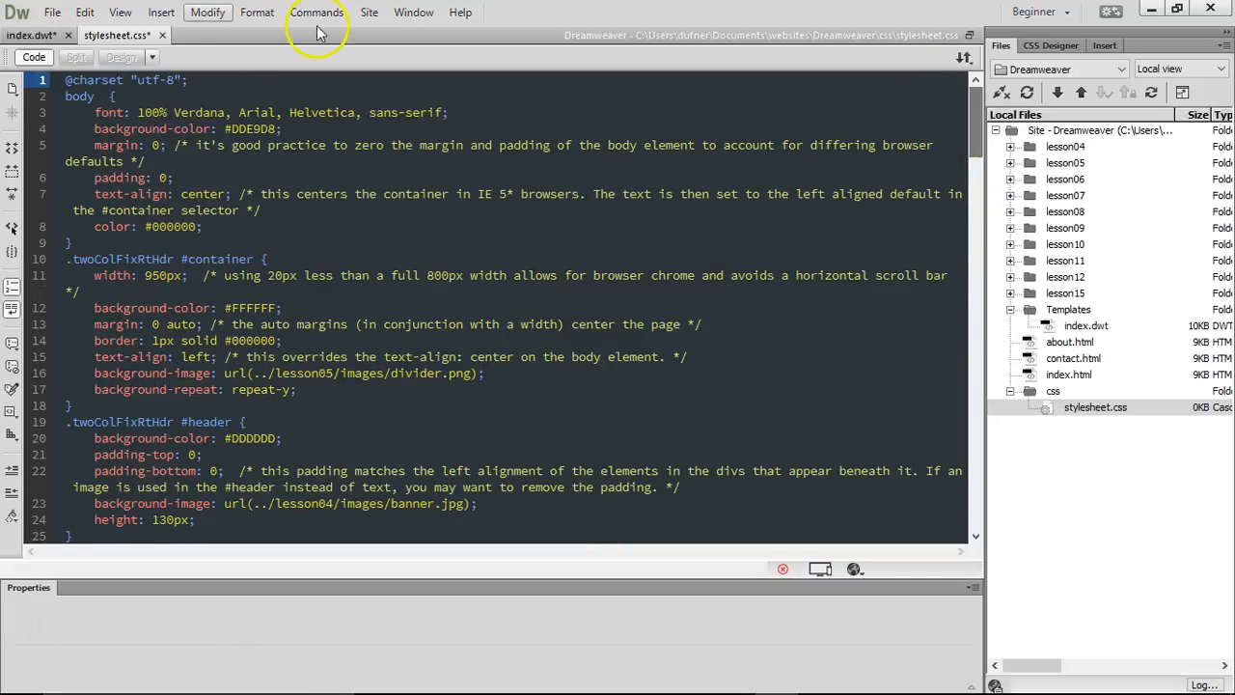
- Delete the empty embedded style block above the stylesheet.css link in the index.dwt code
{"action": "left_click", "coordinate": [43, 36]}
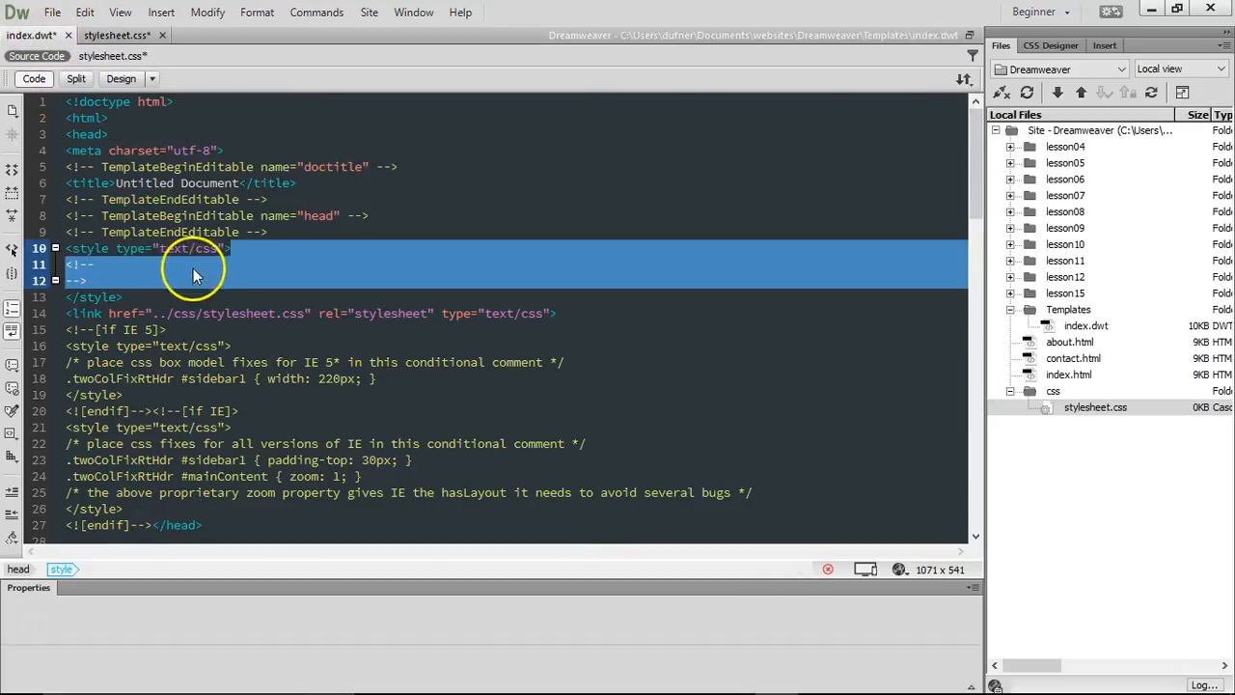
{"action": "left_click", "coordinate": [160, 312]}
{"action": "left_click_drag", "start_coordinate": [66, 312], "coordinate": [601, 320]}
{"action": "left_click_drag", "start_coordinate": [197, 294], "coordinate": [65, 248]}
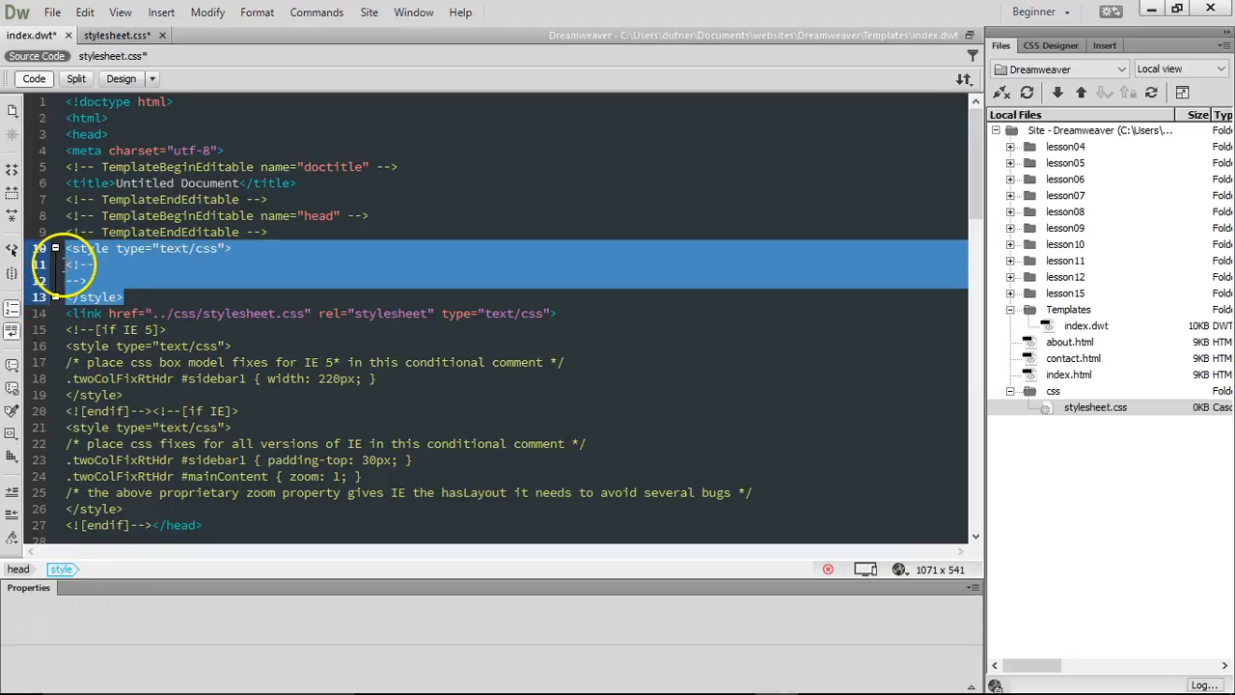
{"action": "key", "text": "Delete"}
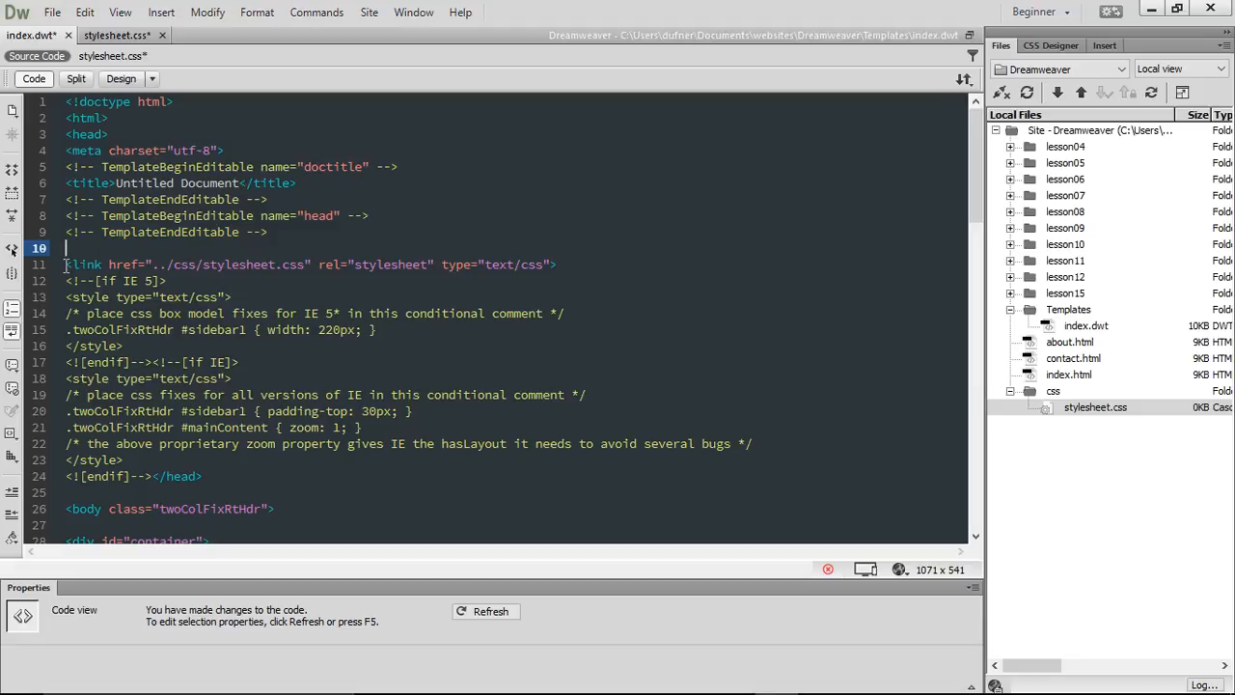
- Save index.dwt and update contact.html, index.html and about.html from the template
{"action": "key", "text": "ctrl+s"}
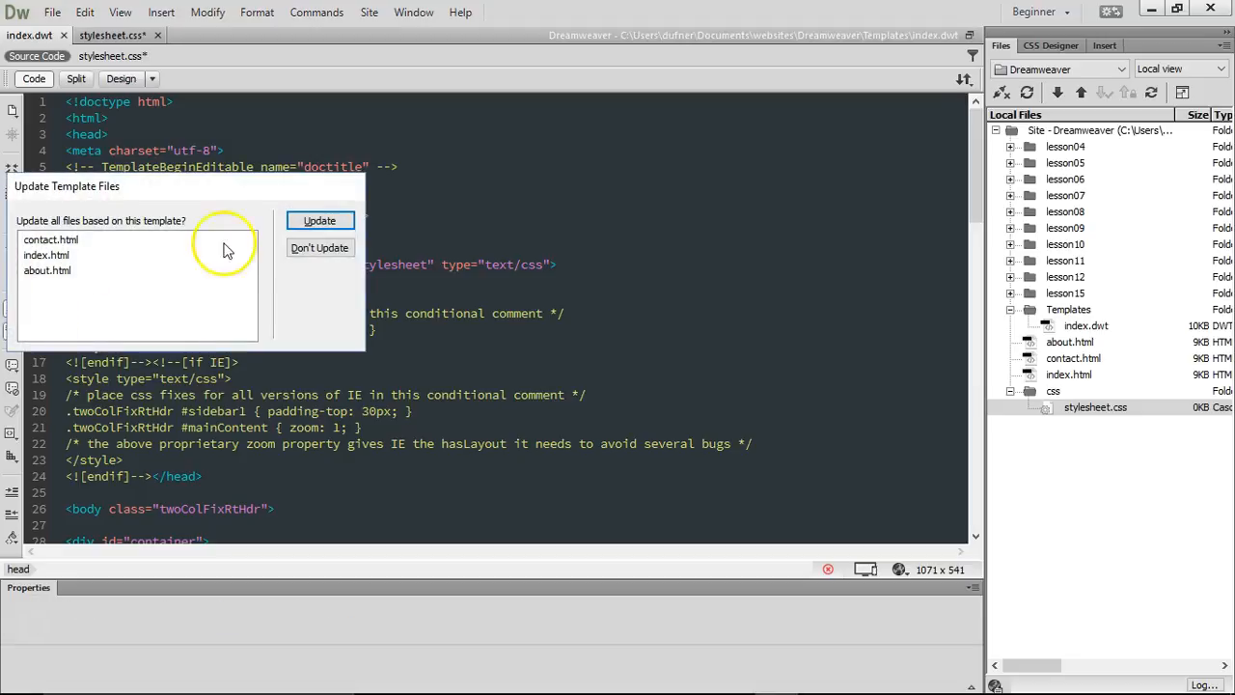
{"action": "left_click", "coordinate": [316, 222]}
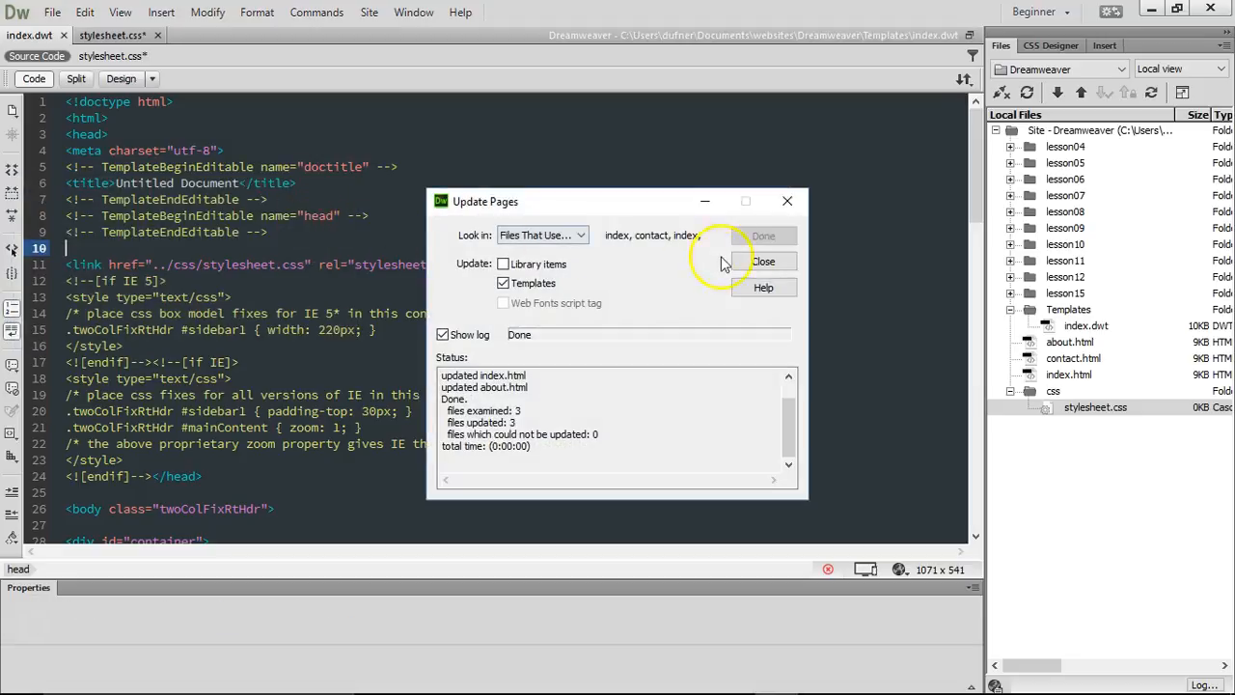
{"action": "left_click", "coordinate": [761, 262]}
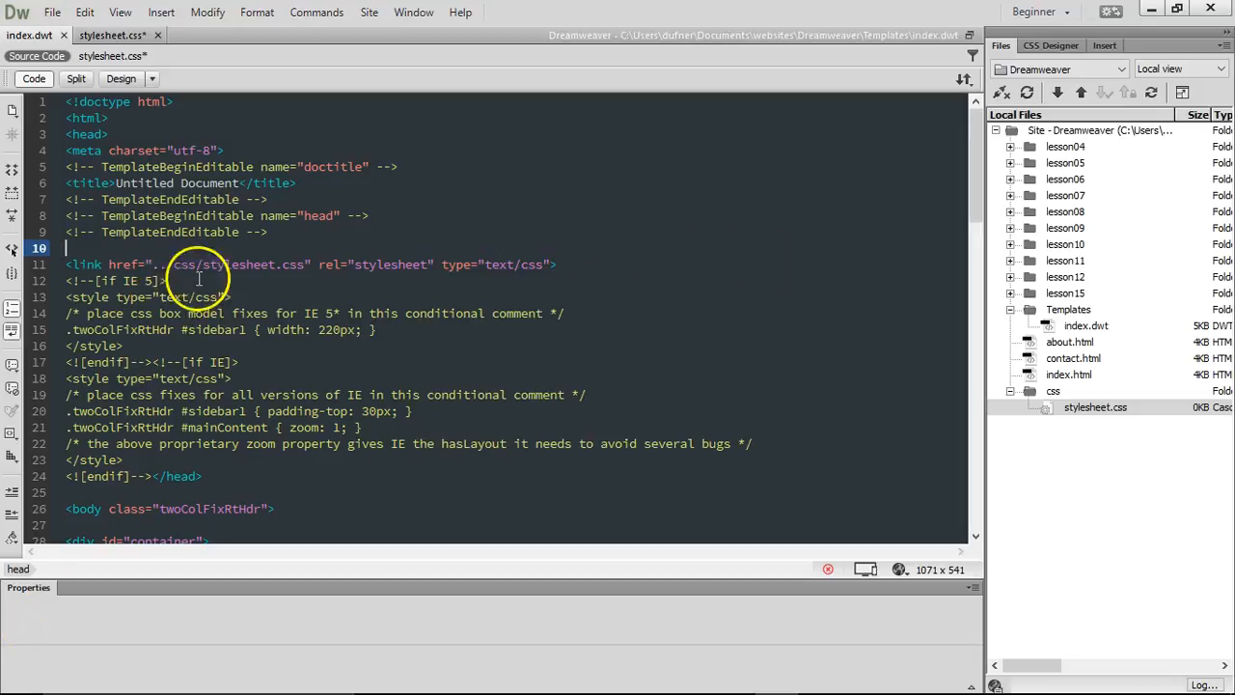
- Compare the ../css/stylesheet.css path in the template's link tag with the Templates folder and stylesheet.css in the site files
{"action": "left_click", "coordinate": [113, 261]}
{"action": "left_click_drag", "start_coordinate": [152, 266], "coordinate": [171, 270]}
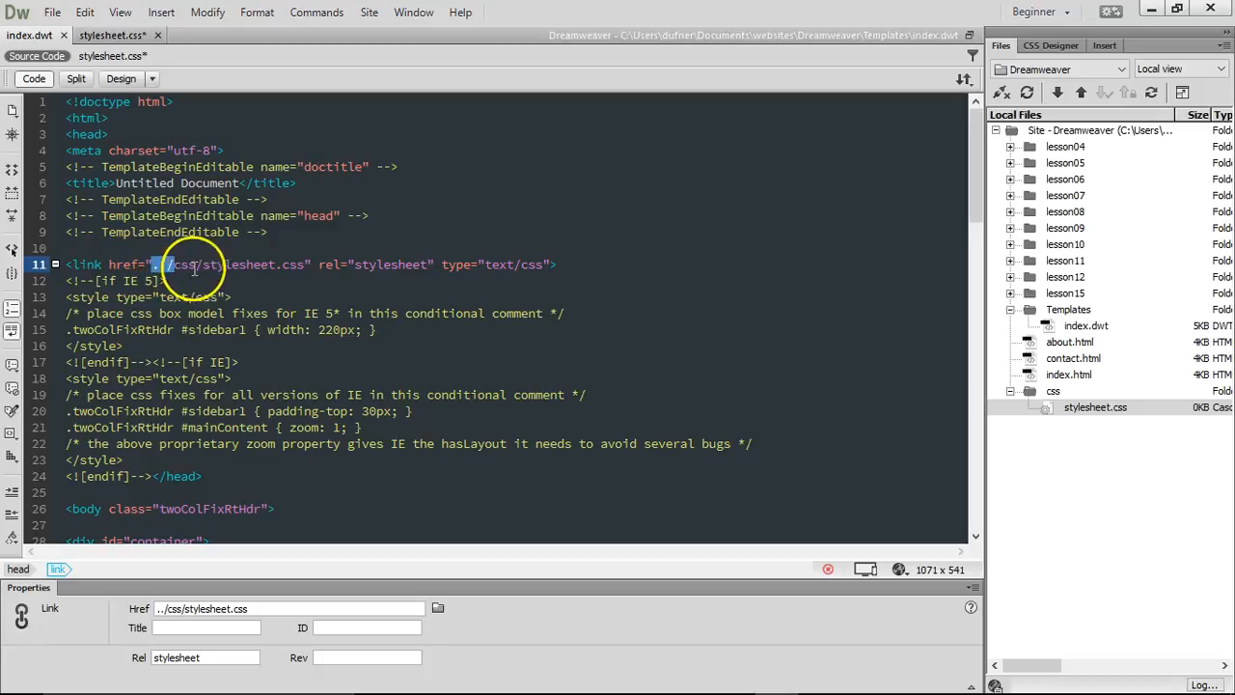
{"action": "triple_click", "coordinate": [203, 260]}
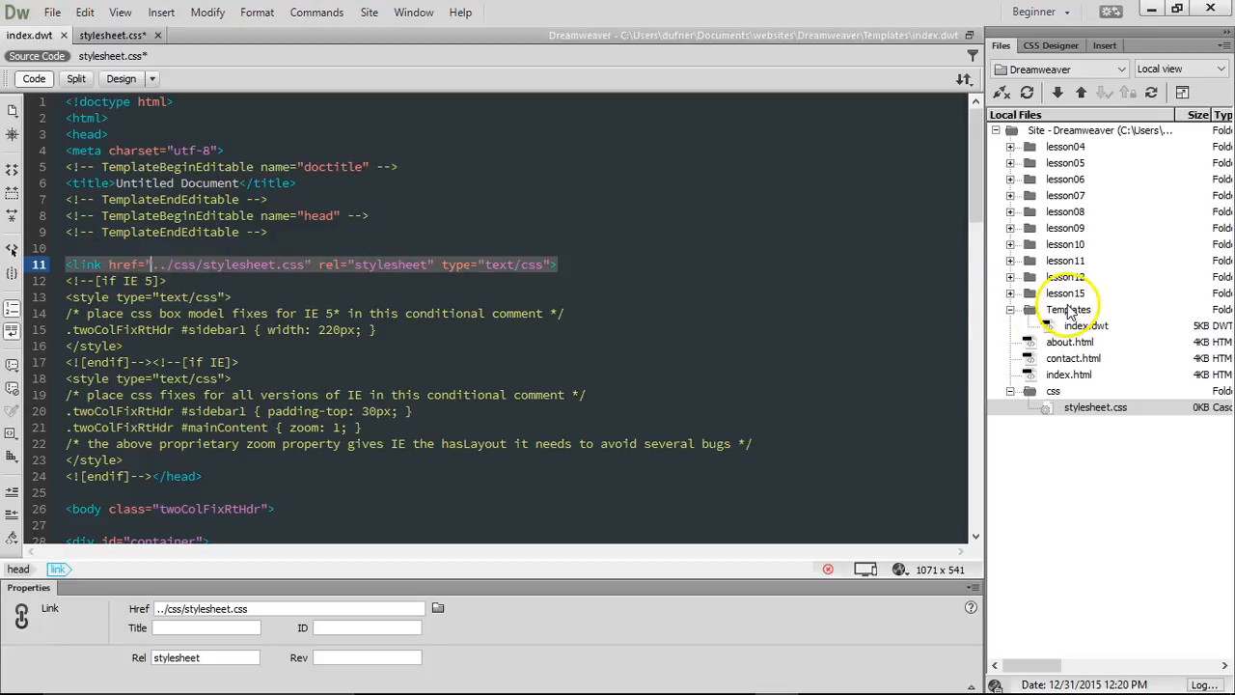
{"action": "left_click", "coordinate": [1040, 313]}
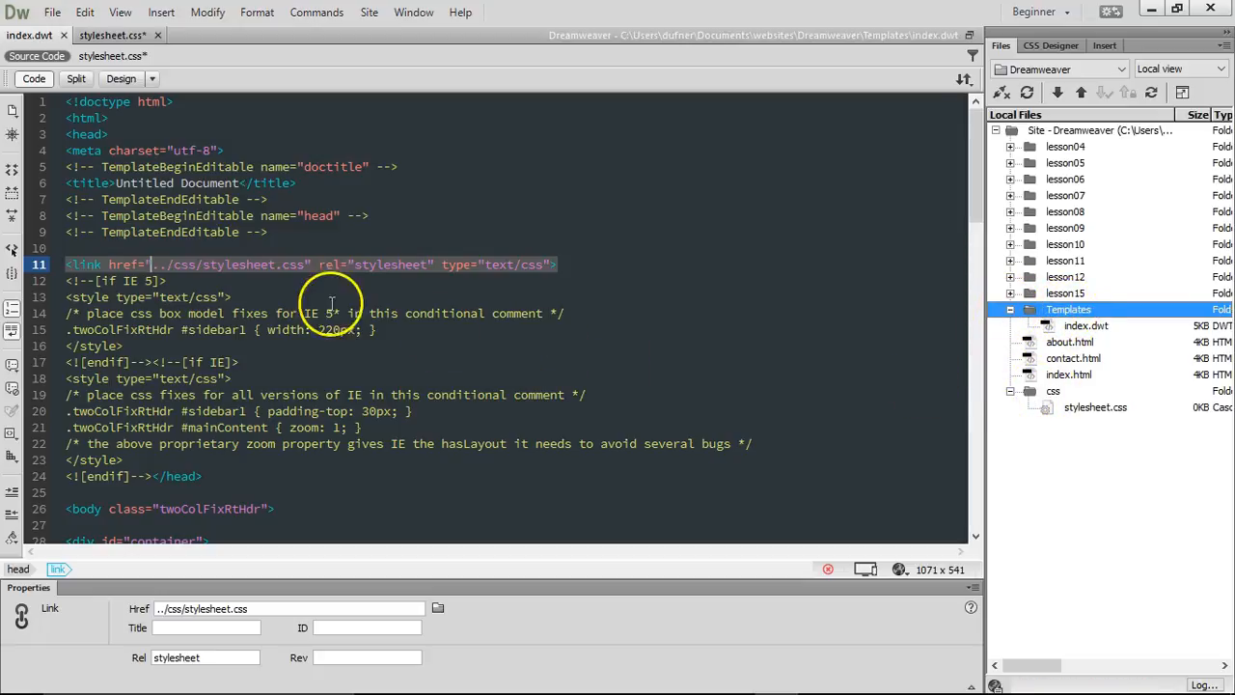
{"action": "left_click", "coordinate": [1081, 411]}
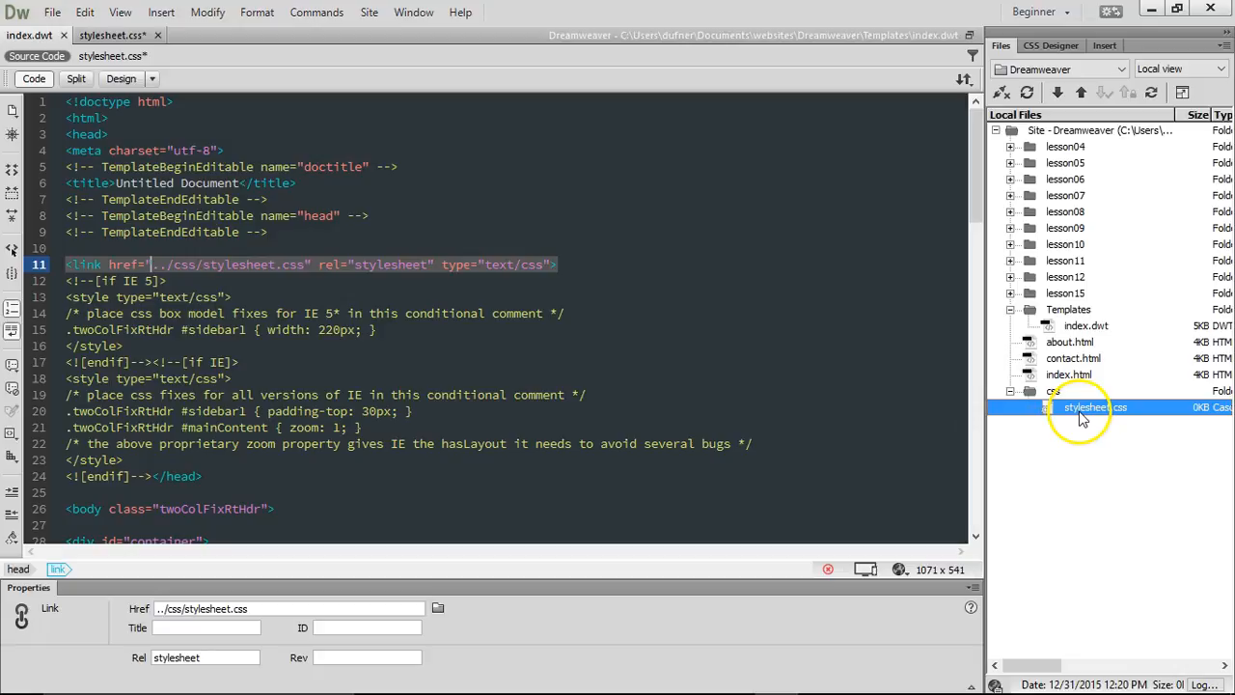
- Close stylesheet.css and save its changes
{"action": "left_click", "coordinate": [108, 37]}
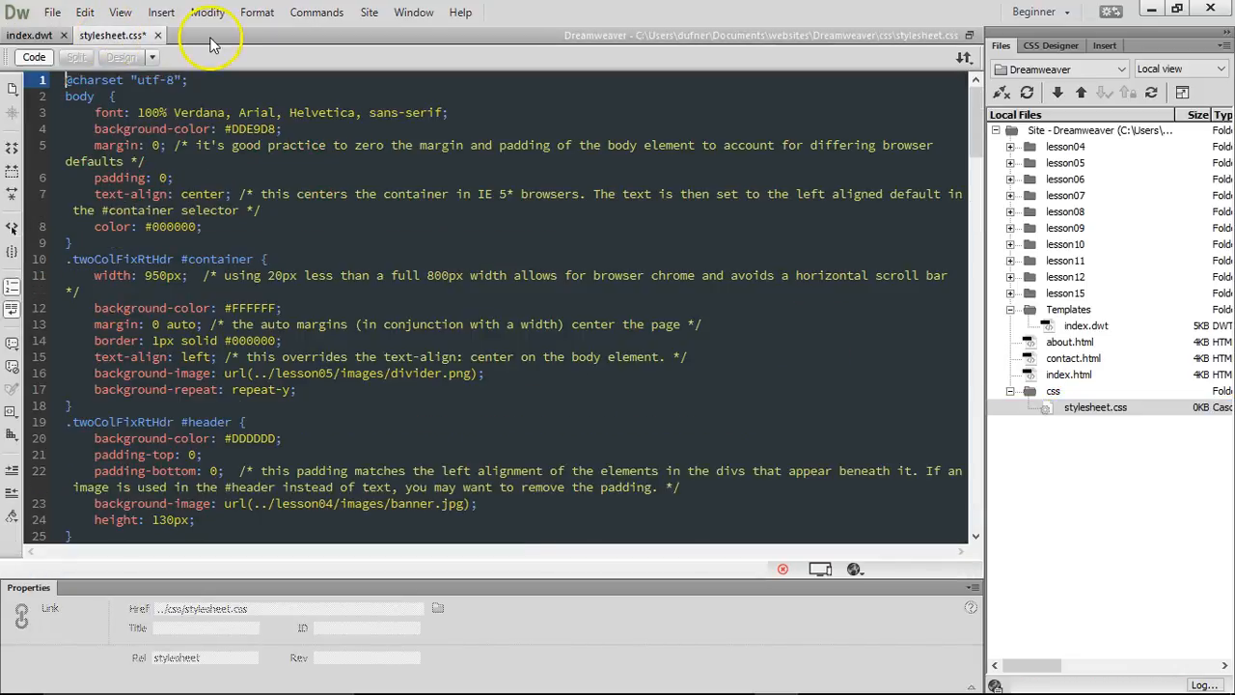
{"action": "left_click_drag", "start_coordinate": [977, 170], "coordinate": [579, 83]}
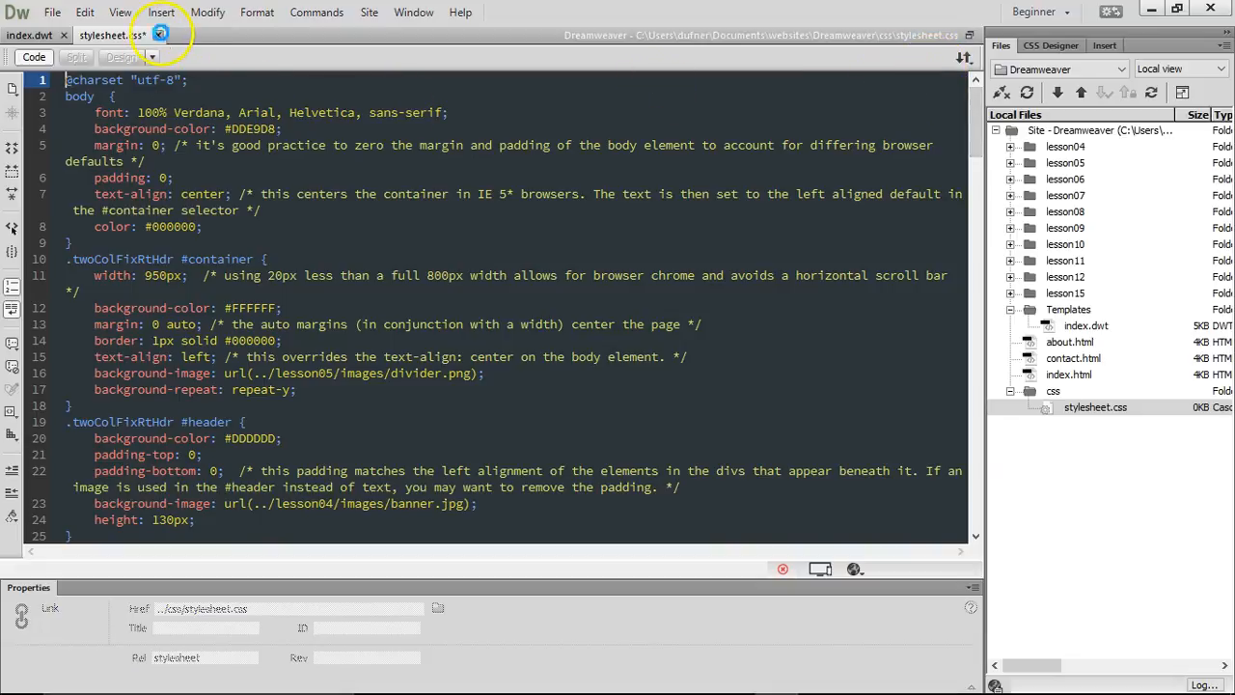
{"action": "left_click", "coordinate": [159, 35]}
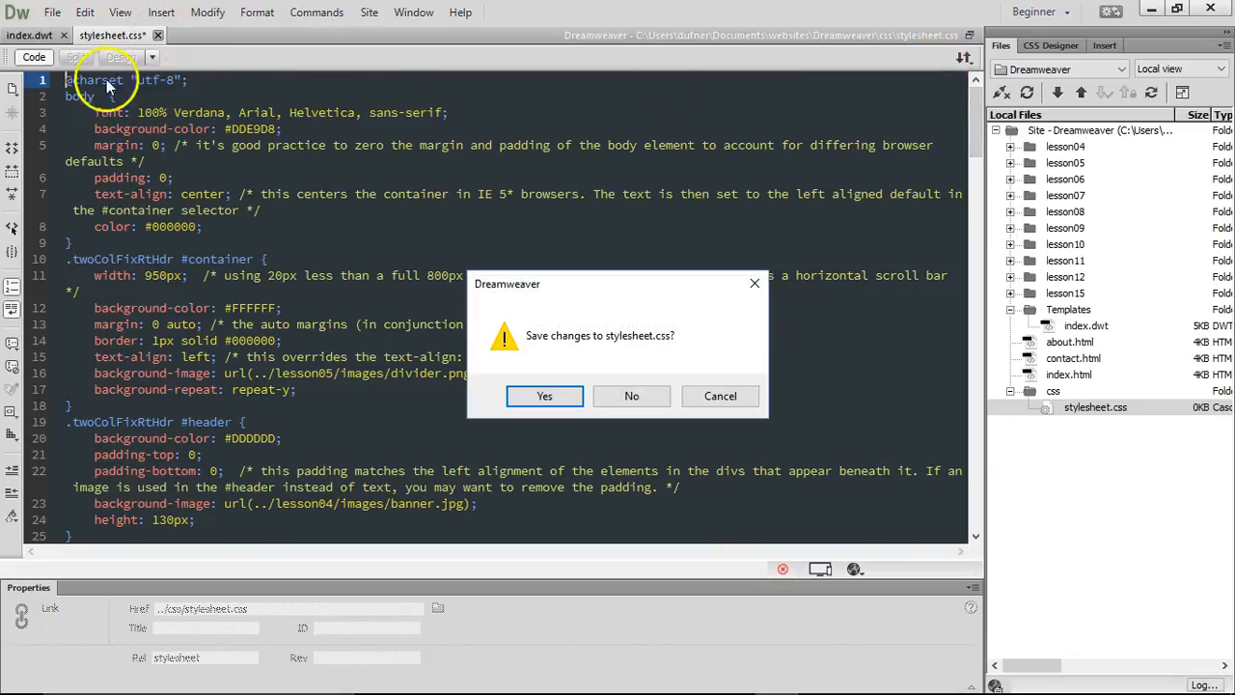
{"action": "left_click", "coordinate": [545, 396]}
- Check index.dwt in the design view and inspect its stylesheet.css link tag in the code
{"action": "left_click", "coordinate": [118, 81]}
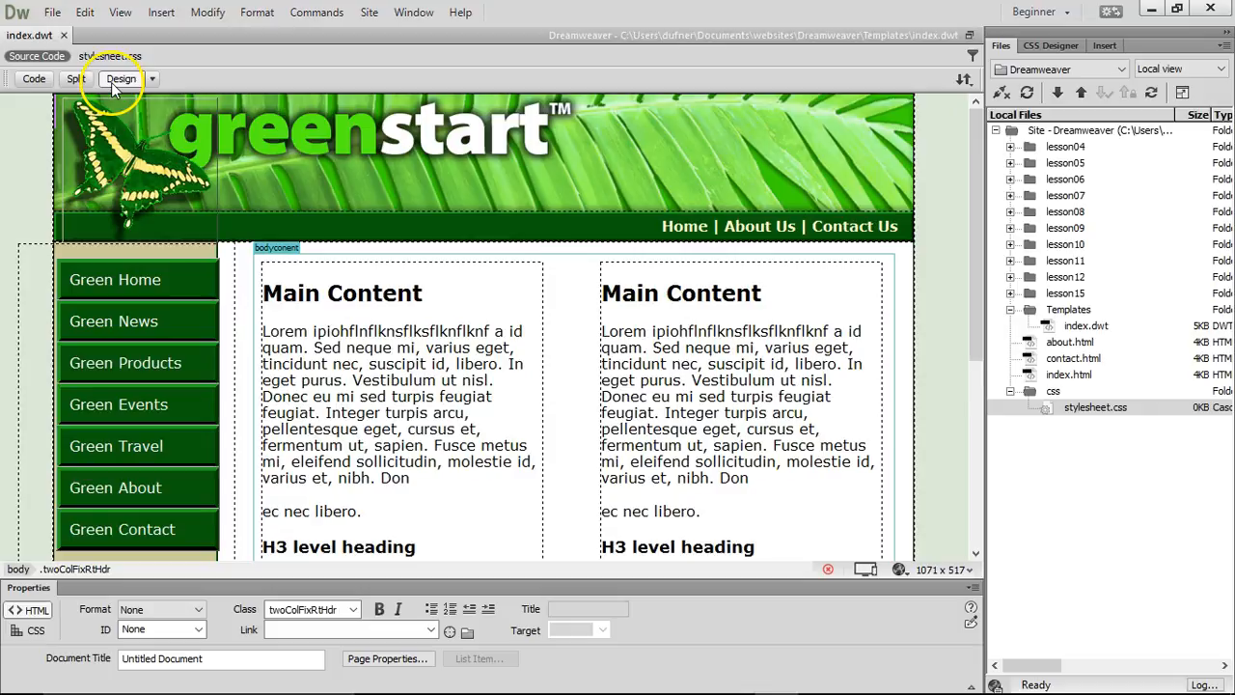
{"action": "left_click", "coordinate": [417, 327]}
{"action": "left_click", "coordinate": [33, 79]}
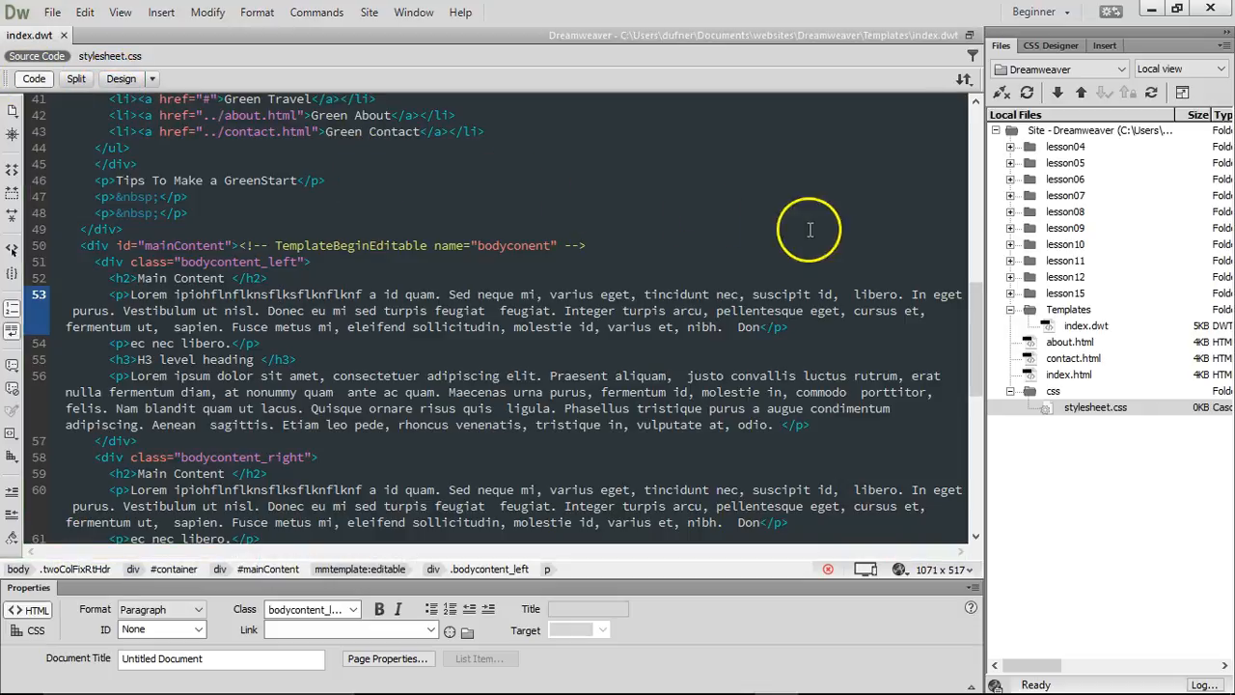
{"action": "left_click_drag", "start_coordinate": [994, 338], "coordinate": [1051, 86]}
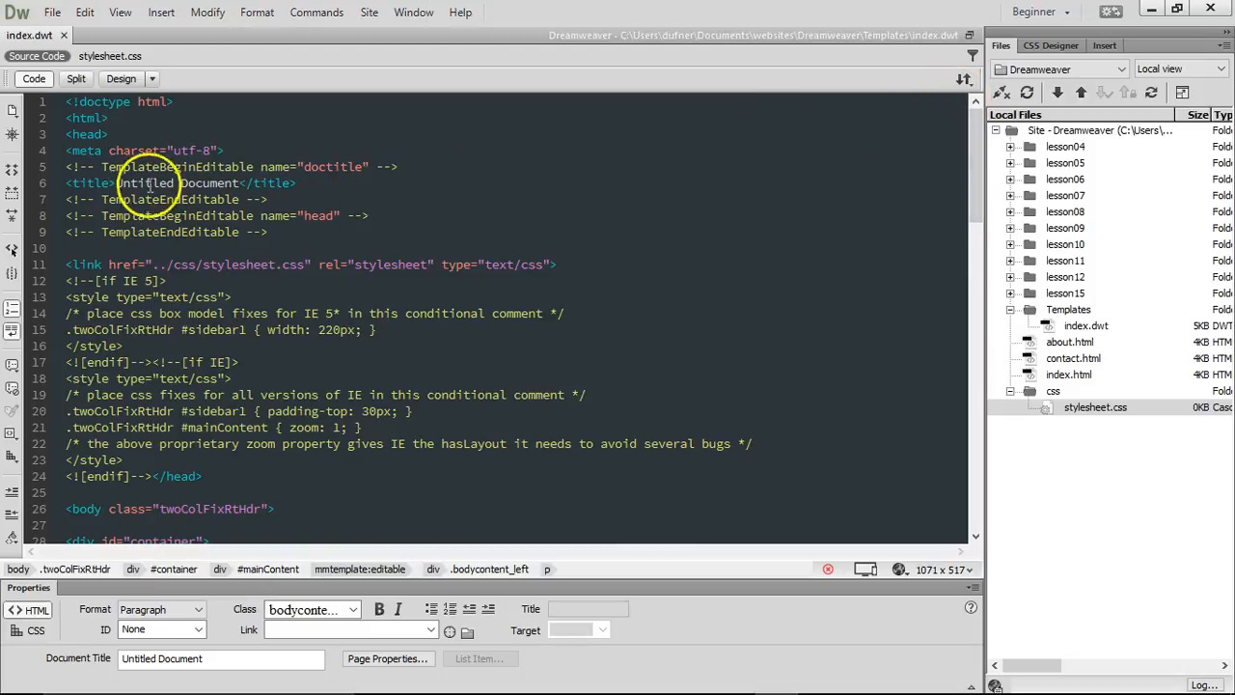
{"action": "left_click_drag", "start_coordinate": [65, 264], "coordinate": [535, 263]}
{"action": "left_click_drag", "start_coordinate": [969, 152], "coordinate": [981, 205]}
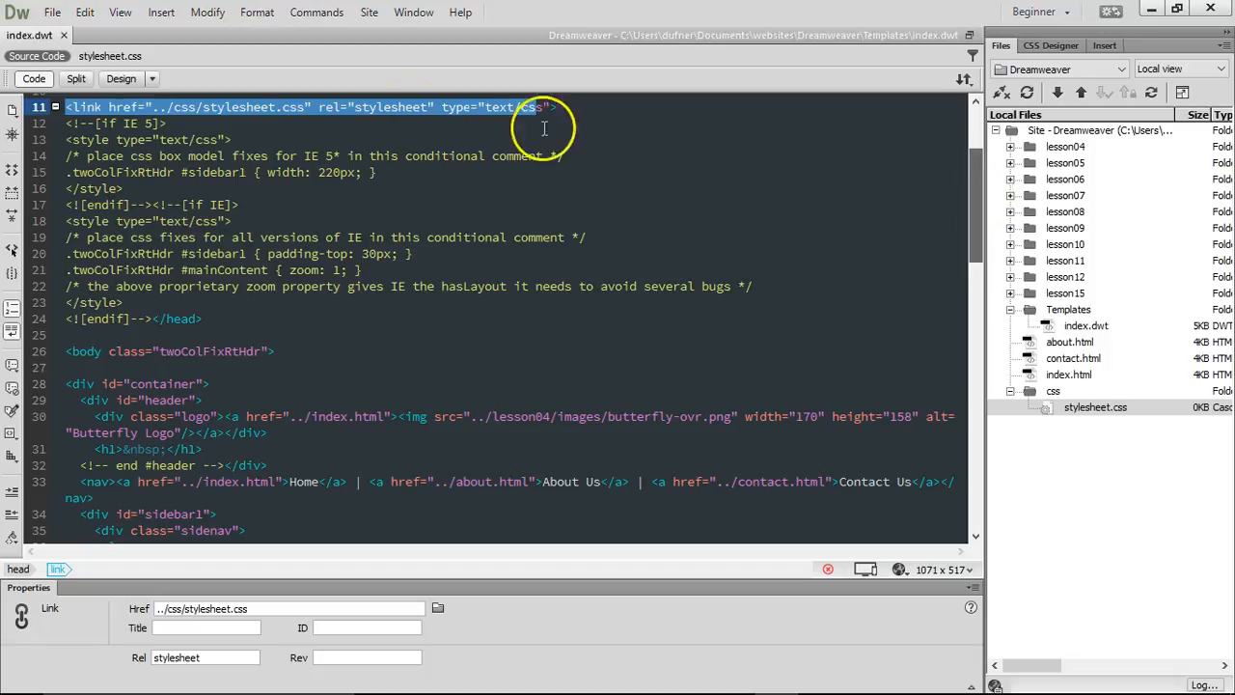
{"action": "left_click", "coordinate": [275, 108]}
{"action": "left_click_drag", "start_coordinate": [974, 215], "coordinate": [953, 168]}
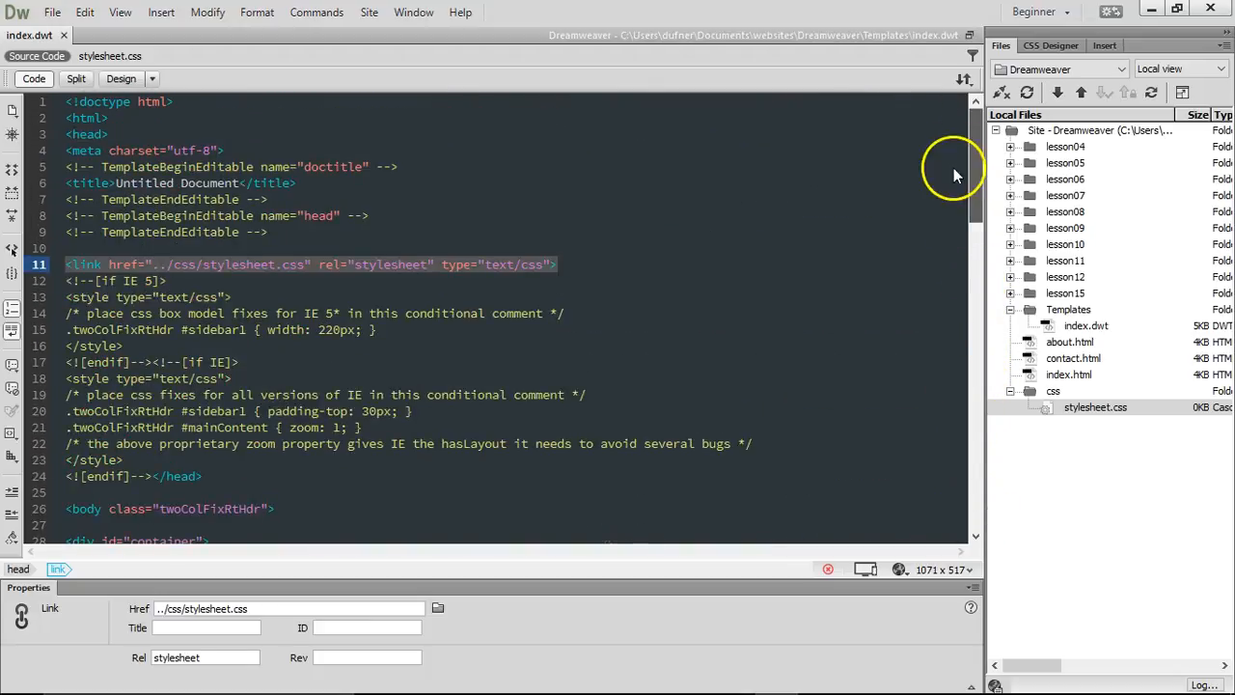
- Review the template's layout down to the footer in the design view and close index.dwt
{"action": "left_click", "coordinate": [121, 78]}
{"action": "left_click_drag", "start_coordinate": [476, 340], "coordinate": [472, 357]}
{"action": "scroll", "coordinate": [752, 337], "scroll_direction": "down", "scroll_amount": 2}
{"action": "scroll", "coordinate": [753, 333], "scroll_direction": "down", "scroll_amount": 5}
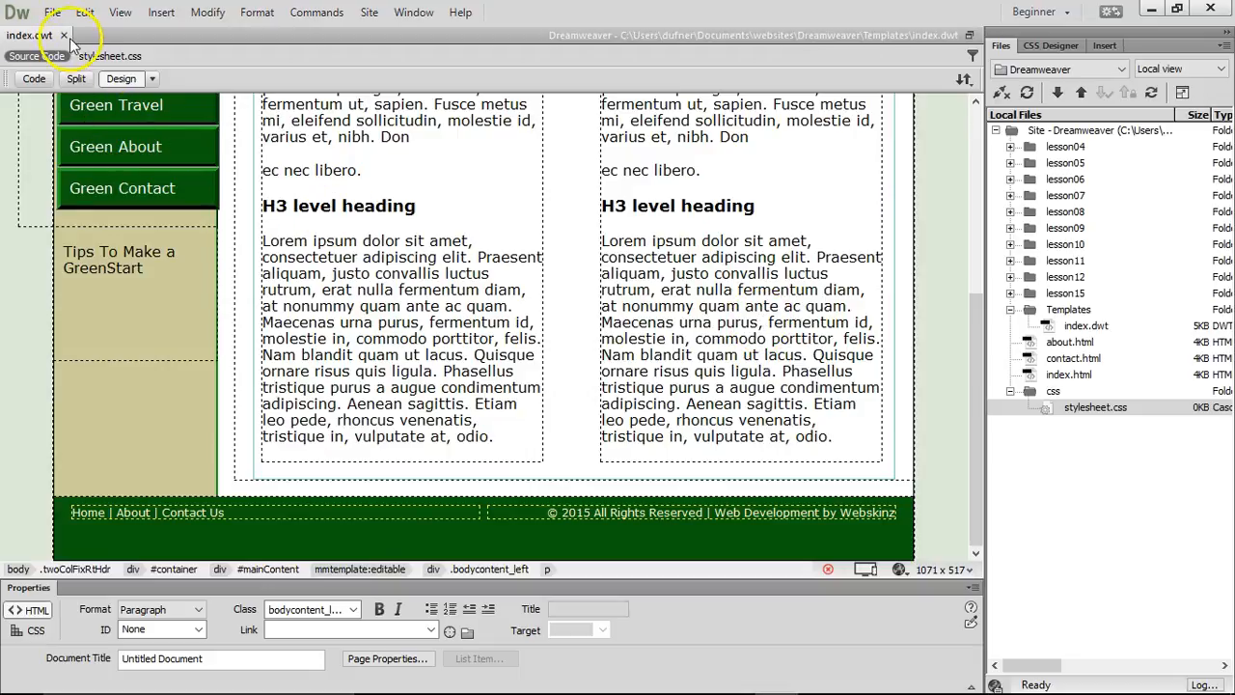
{"action": "left_click", "coordinate": [63, 35]}
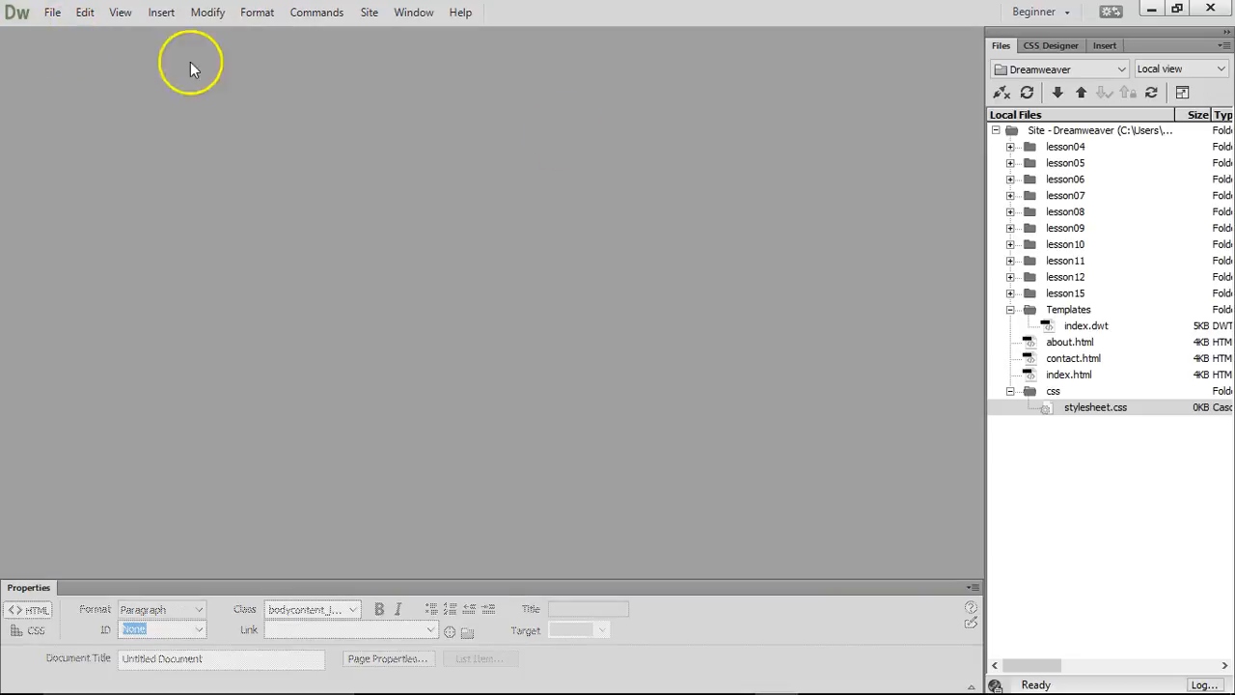
- Open index.html, contact.html and about.html to check their styling, and close all three pages
{"action": "double_click", "coordinate": [1068, 376]}
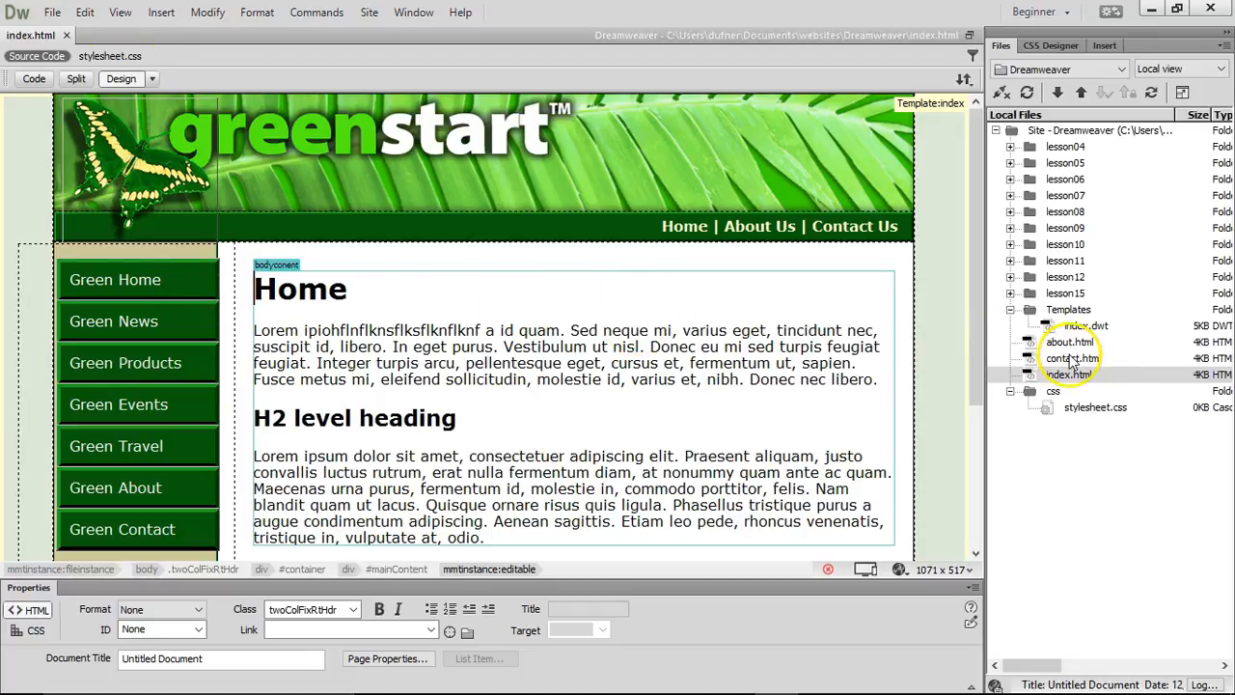
{"action": "double_click", "coordinate": [1070, 359]}
{"action": "double_click", "coordinate": [1065, 342]}
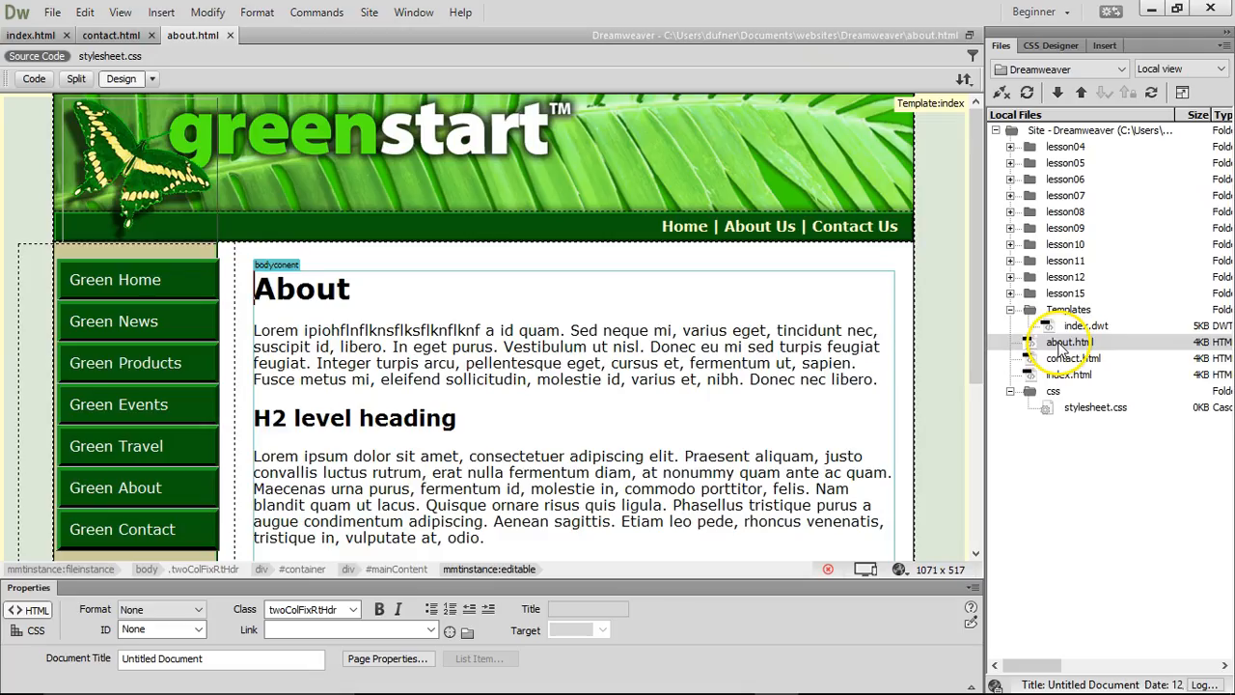
{"action": "left_click", "coordinate": [231, 36]}
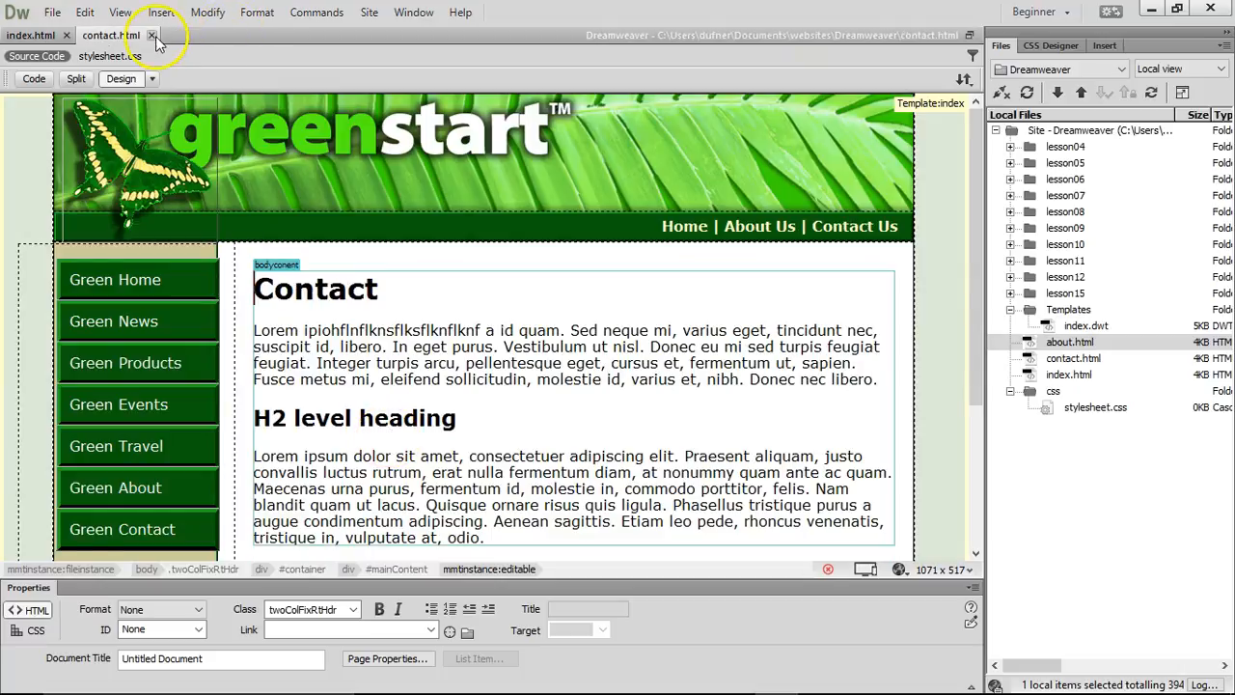
{"action": "left_click", "coordinate": [151, 36]}
{"action": "left_click", "coordinate": [66, 35]}
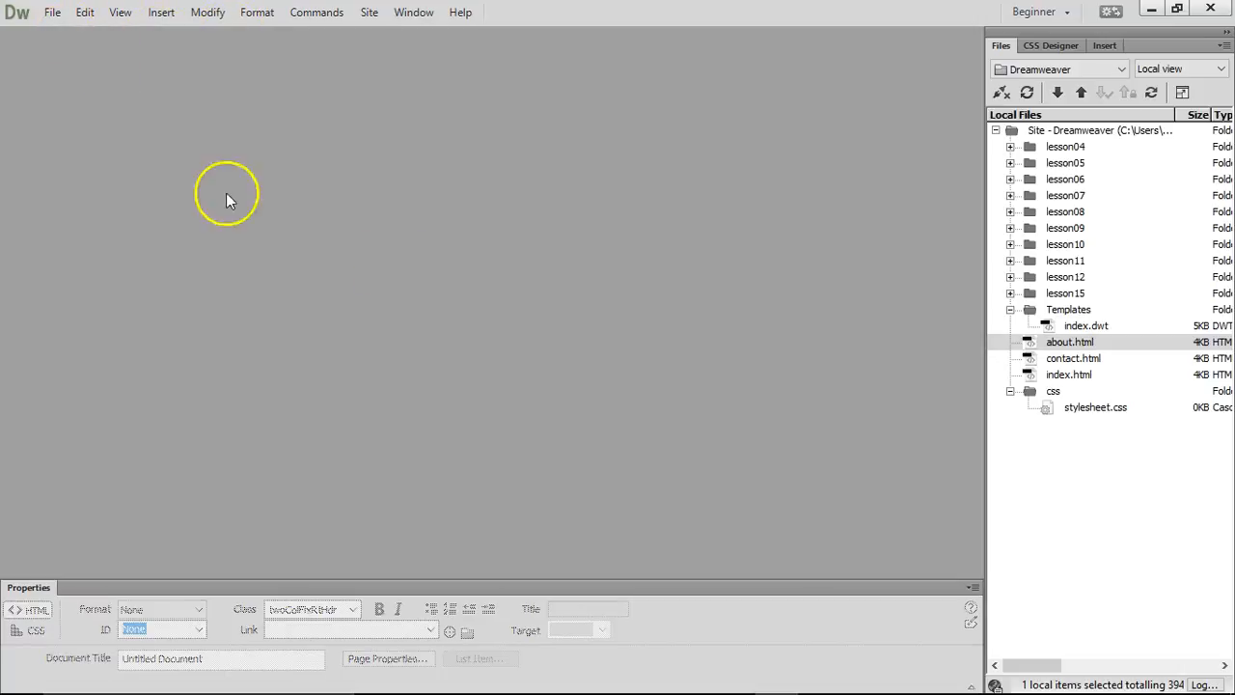
- Reopen index.dwt and join the "ec nec libero." paragraph in the first Main Content column to the paragraph ending in "Don"
{"action": "left_click", "coordinate": [1093, 328]}
{"action": "double_click", "coordinate": [1094, 330]}
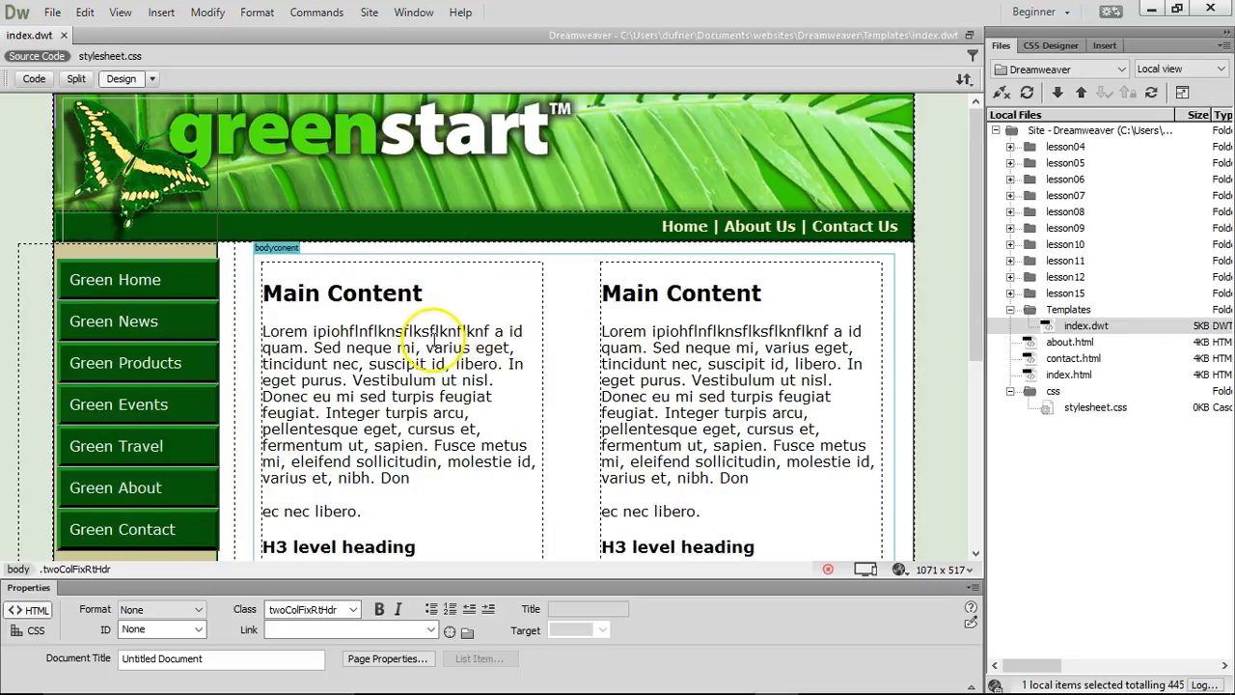
{"action": "left_click", "coordinate": [410, 480]}
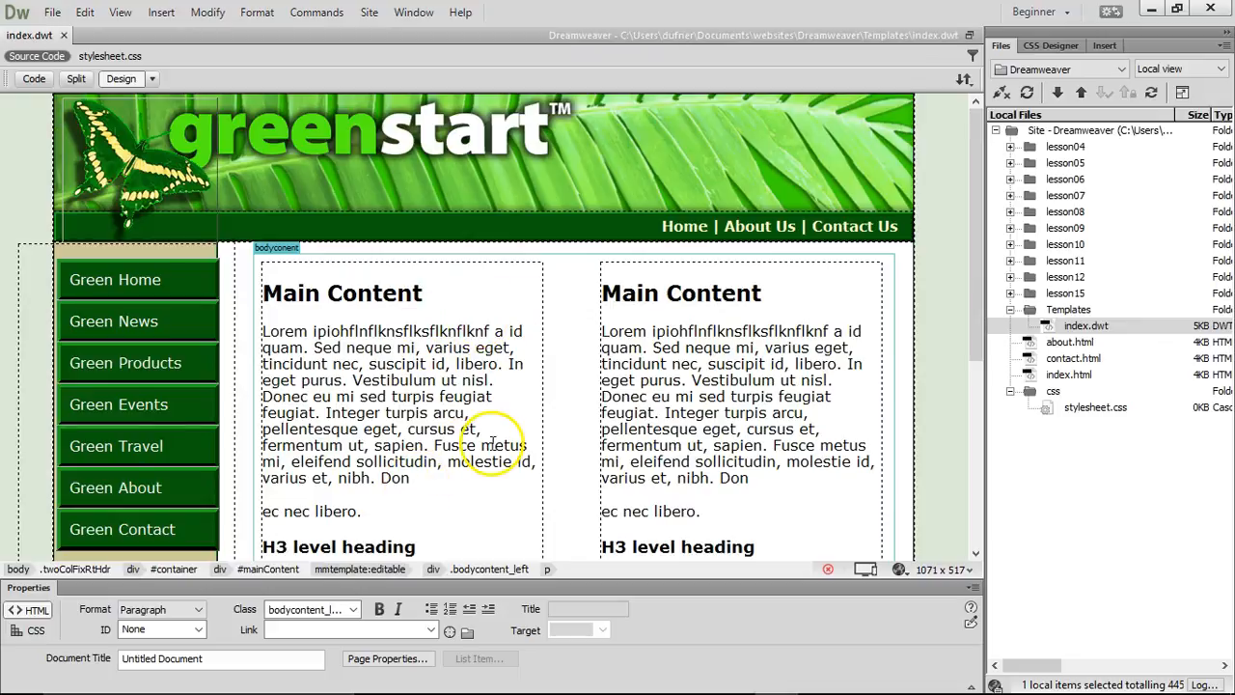
{"action": "key", "text": "Delete"}
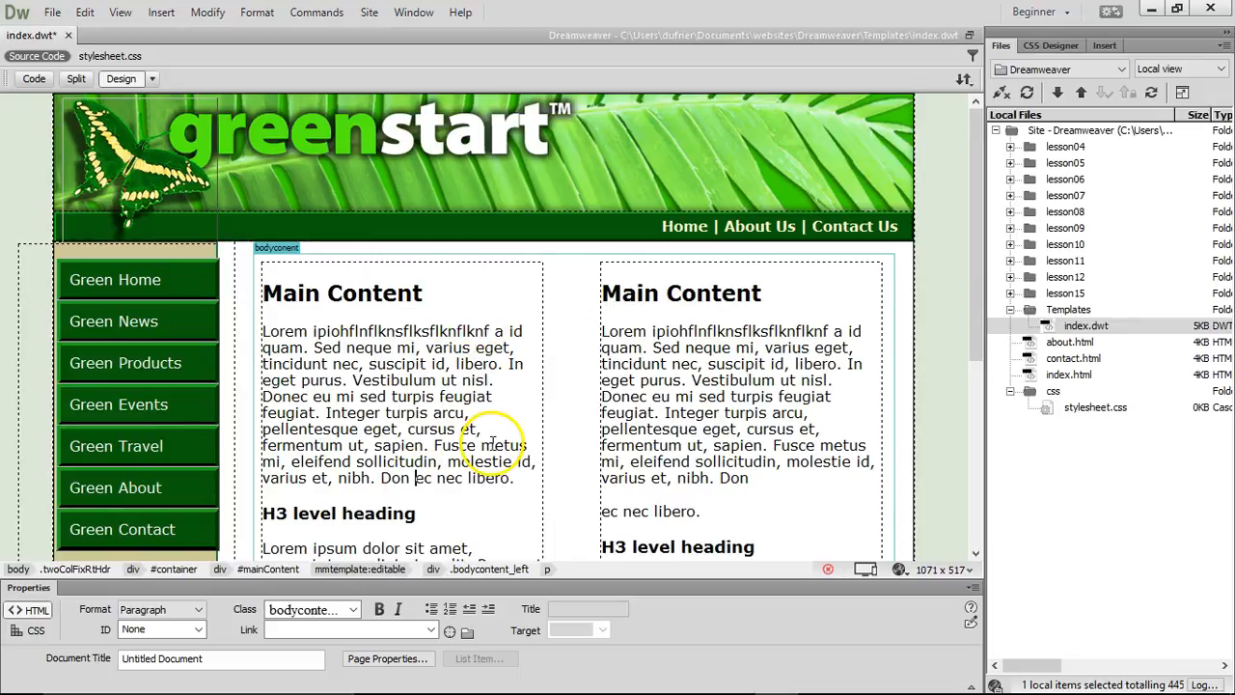
- Join the "ec nec libero." paragraph in the second Main Content column to the one ending in "Don", and save the template, updating its pages
{"action": "left_click", "coordinate": [754, 478]}
{"action": "key", "text": "Delete"}
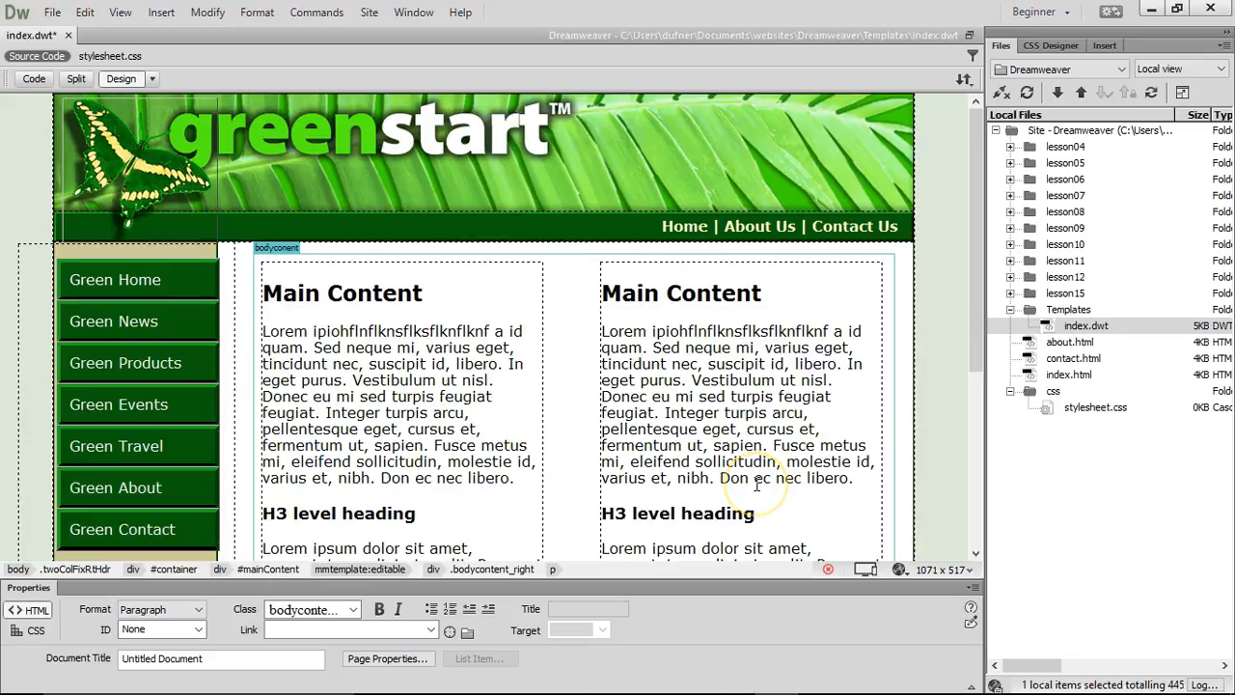
{"action": "key", "text": "ctrl+s"}
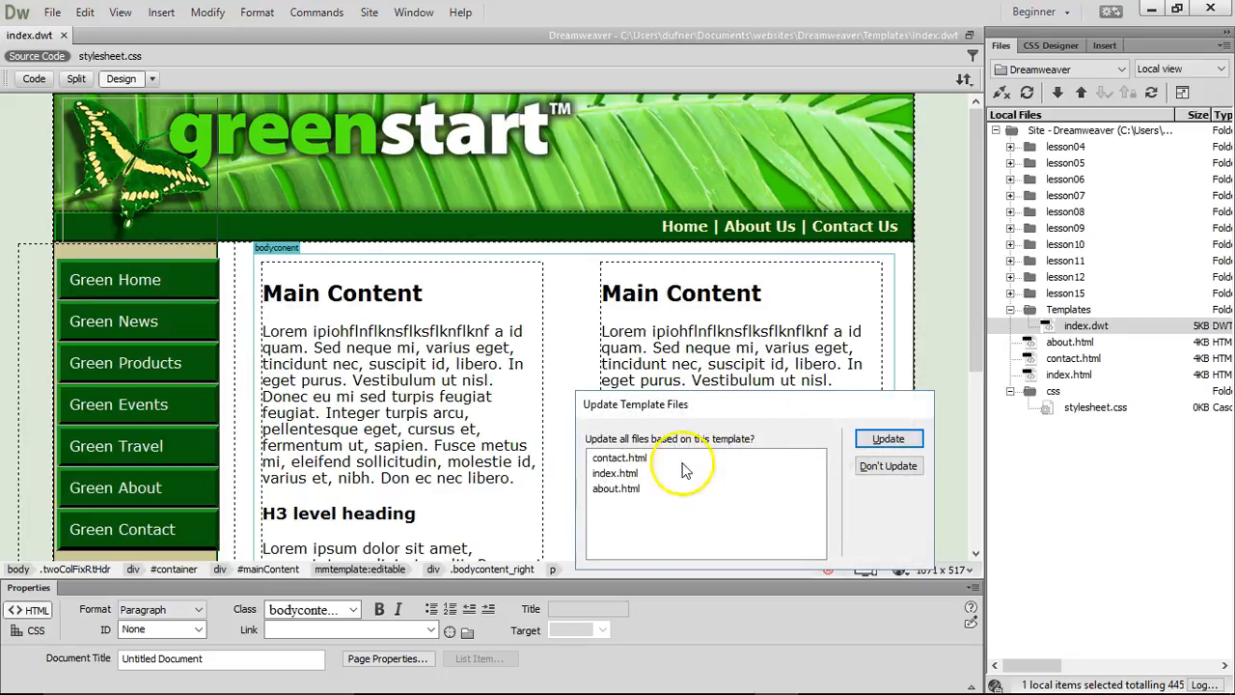
{"action": "left_click", "coordinate": [889, 439]}
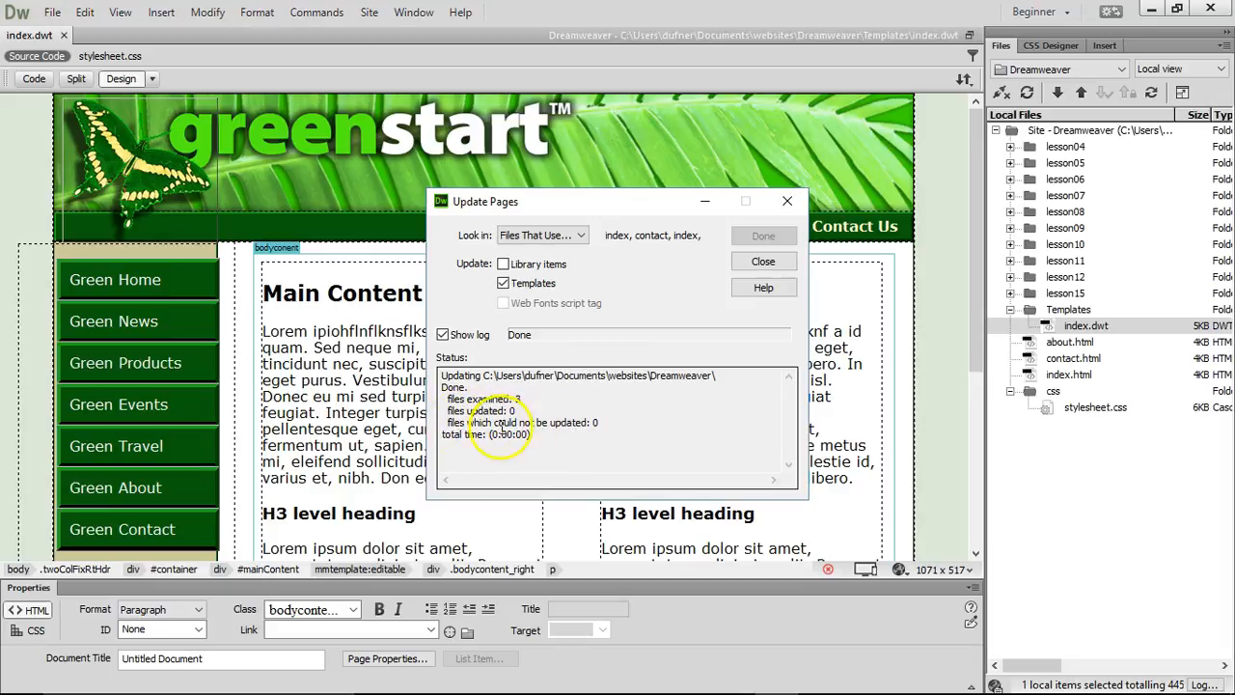
{"action": "left_click", "coordinate": [757, 262]}
{"action": "left_click", "coordinate": [761, 292]}
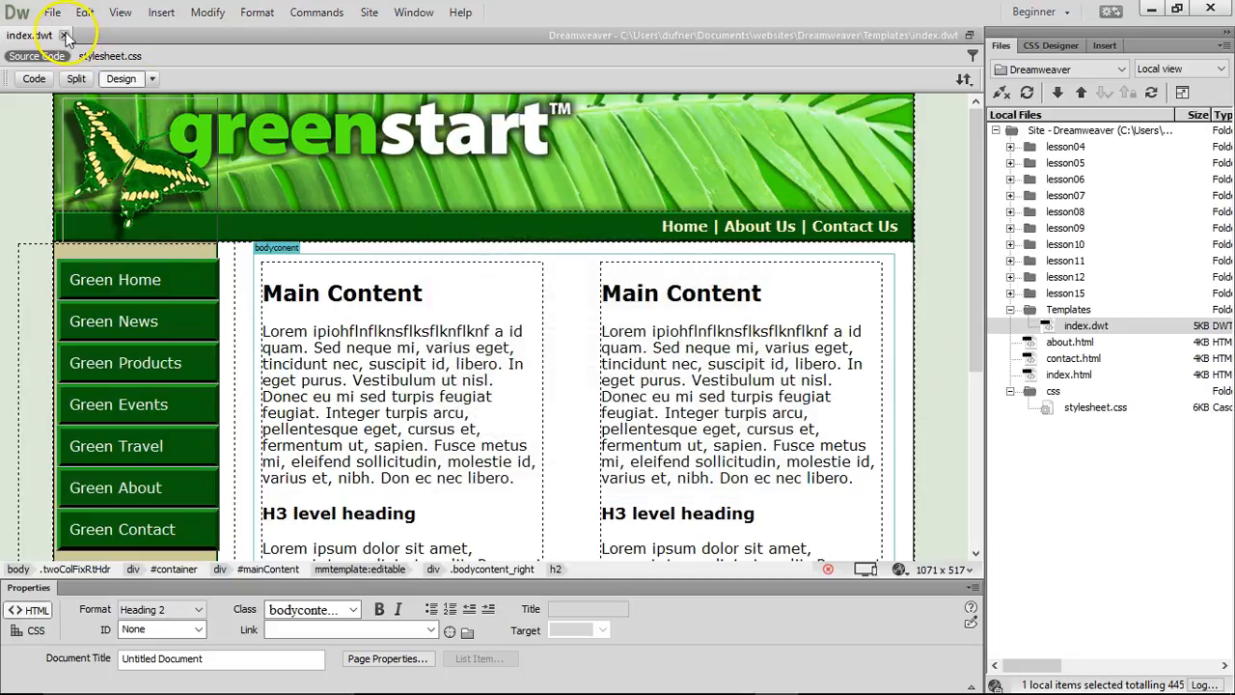
- Close index.dwt and open index.html to review its Home content area and footer in the design view
{"action": "left_click", "coordinate": [65, 36]}
{"action": "double_click", "coordinate": [1068, 374]}
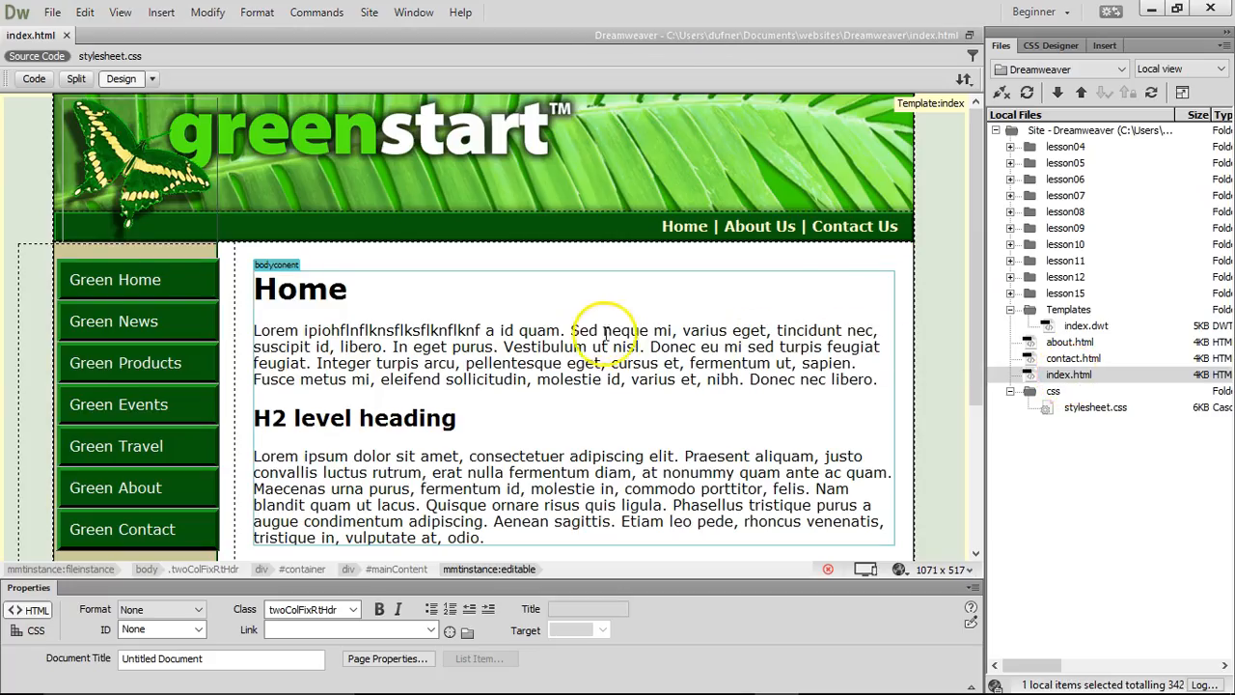
{"action": "scroll", "coordinate": [605, 335], "scroll_direction": "down", "scroll_amount": 5}
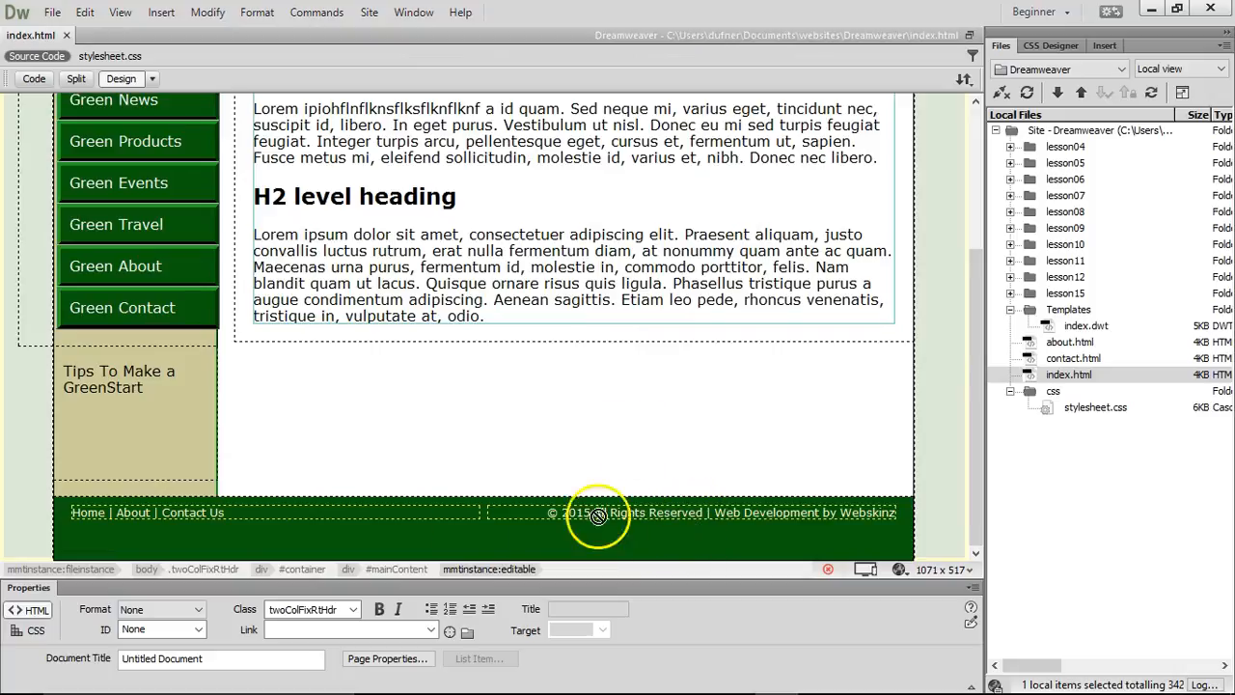
{"action": "scroll", "coordinate": [505, 256], "scroll_direction": "up", "scroll_amount": 5}
{"action": "scroll", "coordinate": [505, 262], "scroll_direction": "down", "scroll_amount": 2}
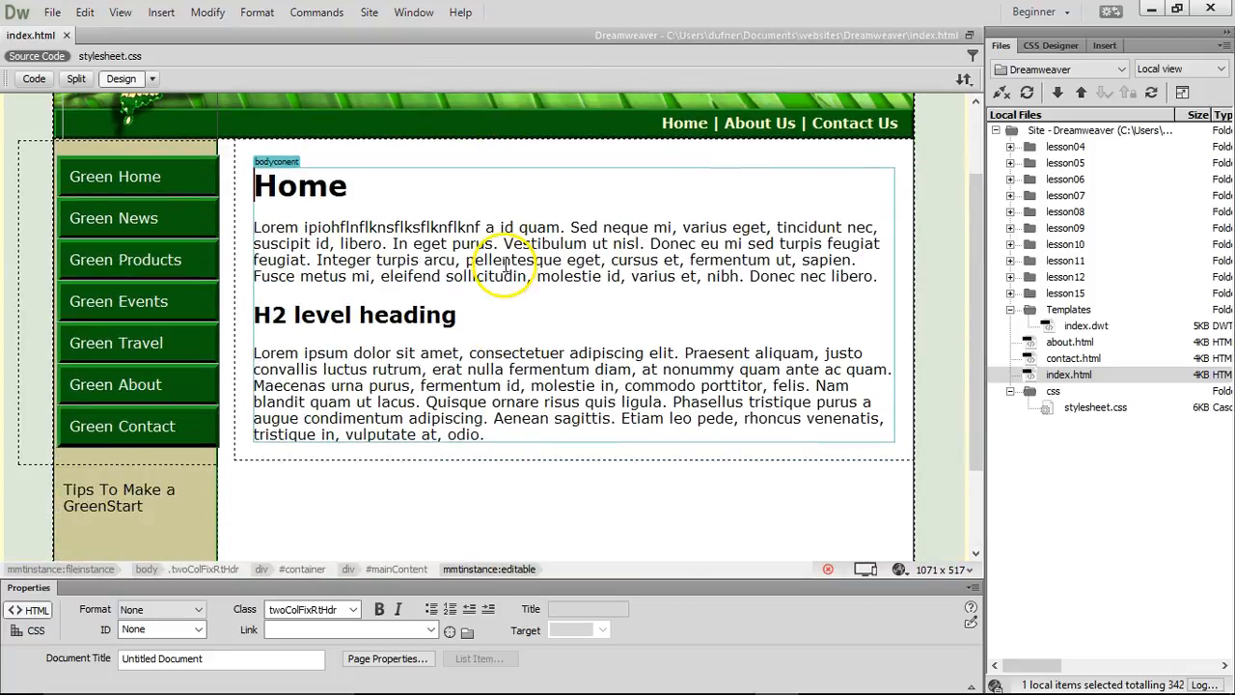
{"action": "left_click_drag", "start_coordinate": [491, 437], "coordinate": [403, 193]}
{"action": "left_click", "coordinate": [403, 193]}
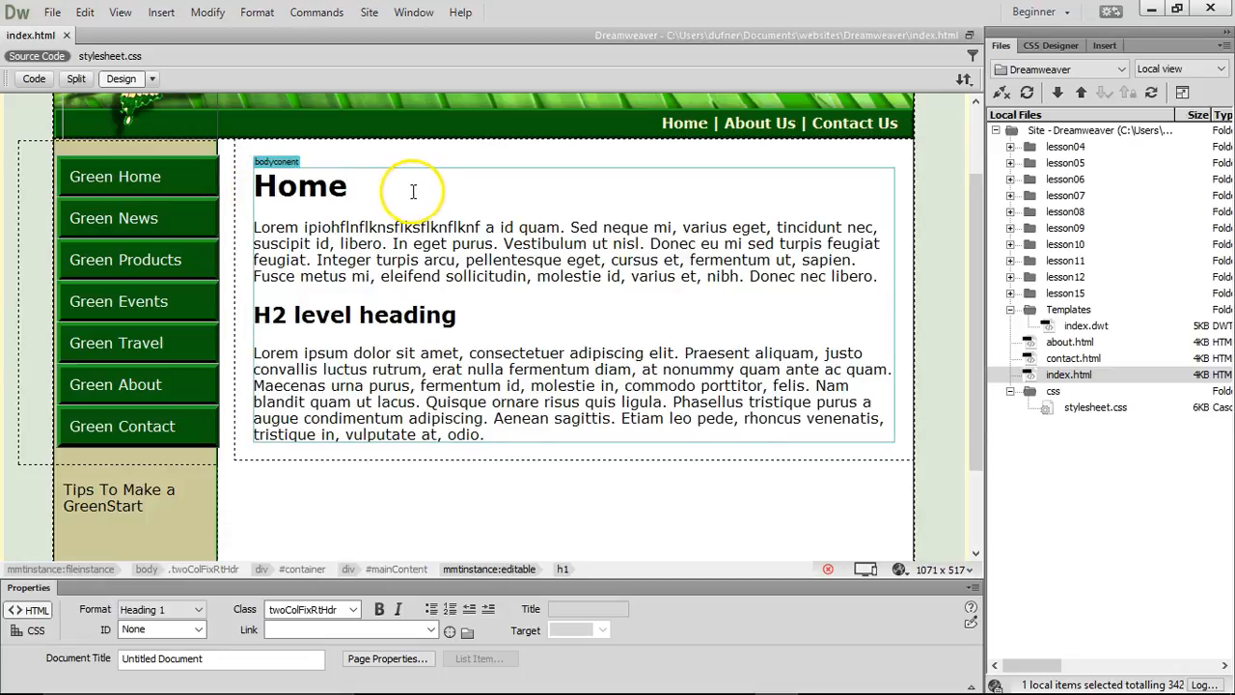
{"action": "scroll", "coordinate": [467, 273], "scroll_direction": "up", "scroll_amount": 2}
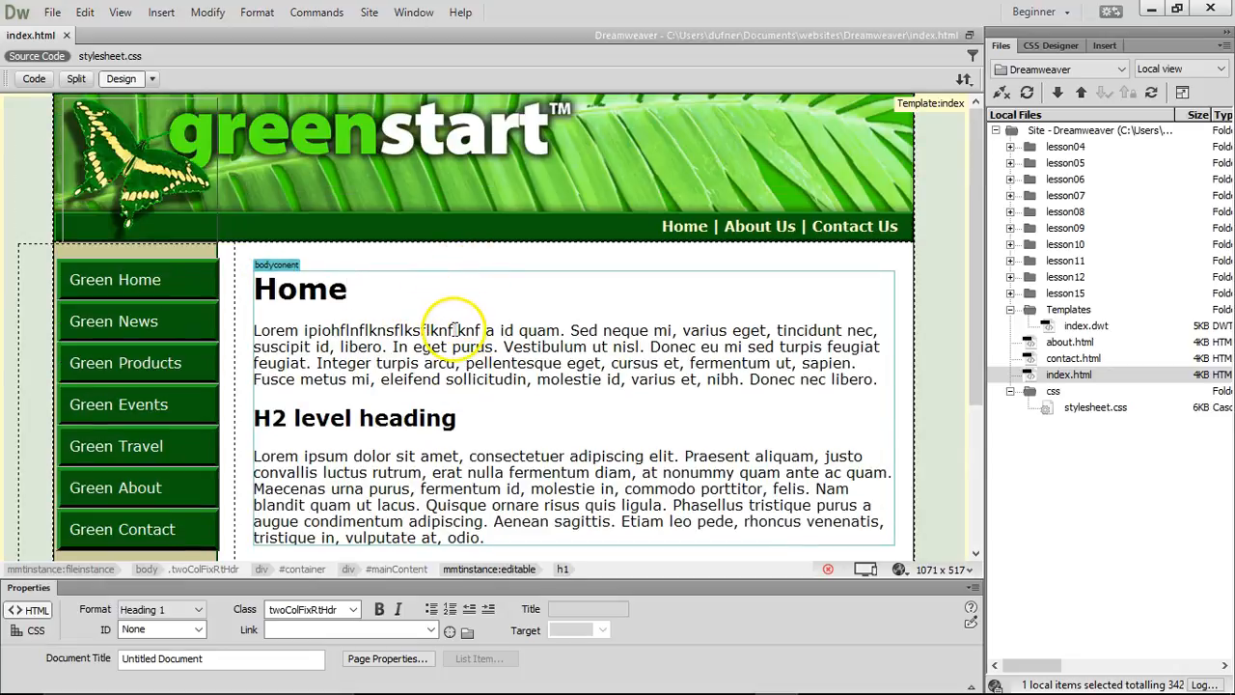
{"action": "scroll", "coordinate": [521, 343], "scroll_direction": "down", "scroll_amount": 1}
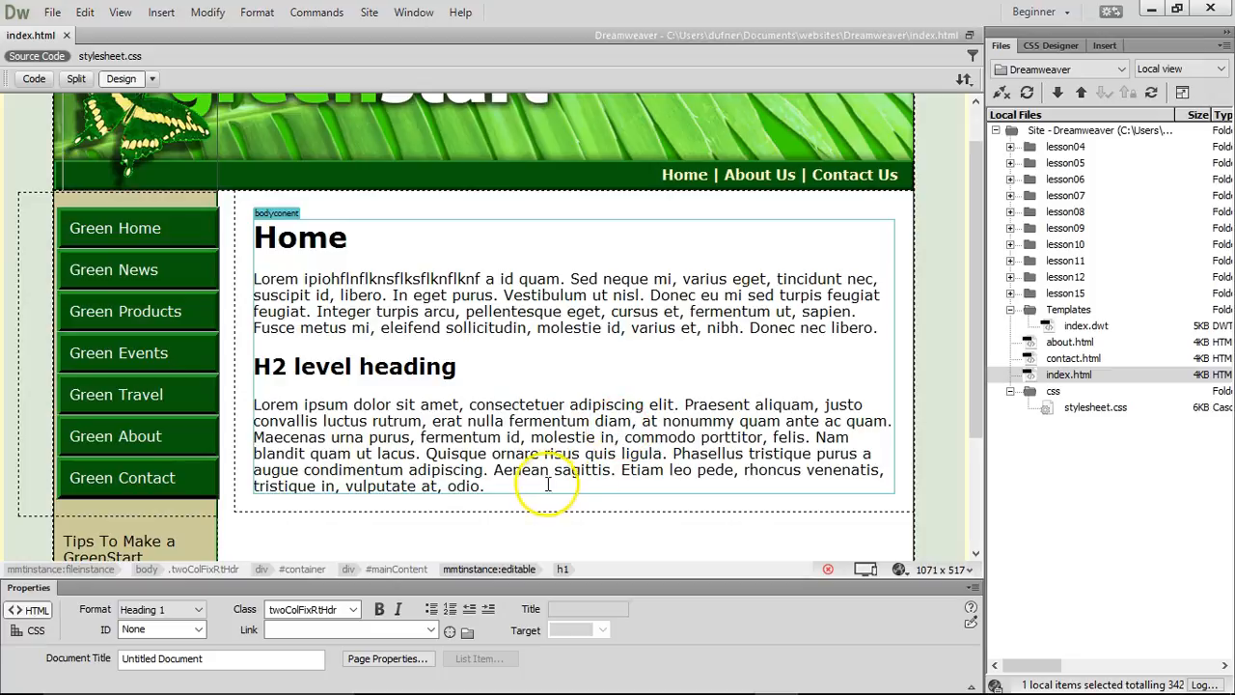
{"action": "left_click_drag", "start_coordinate": [255, 231], "coordinate": [548, 477]}
{"action": "left_click", "coordinate": [513, 404]}
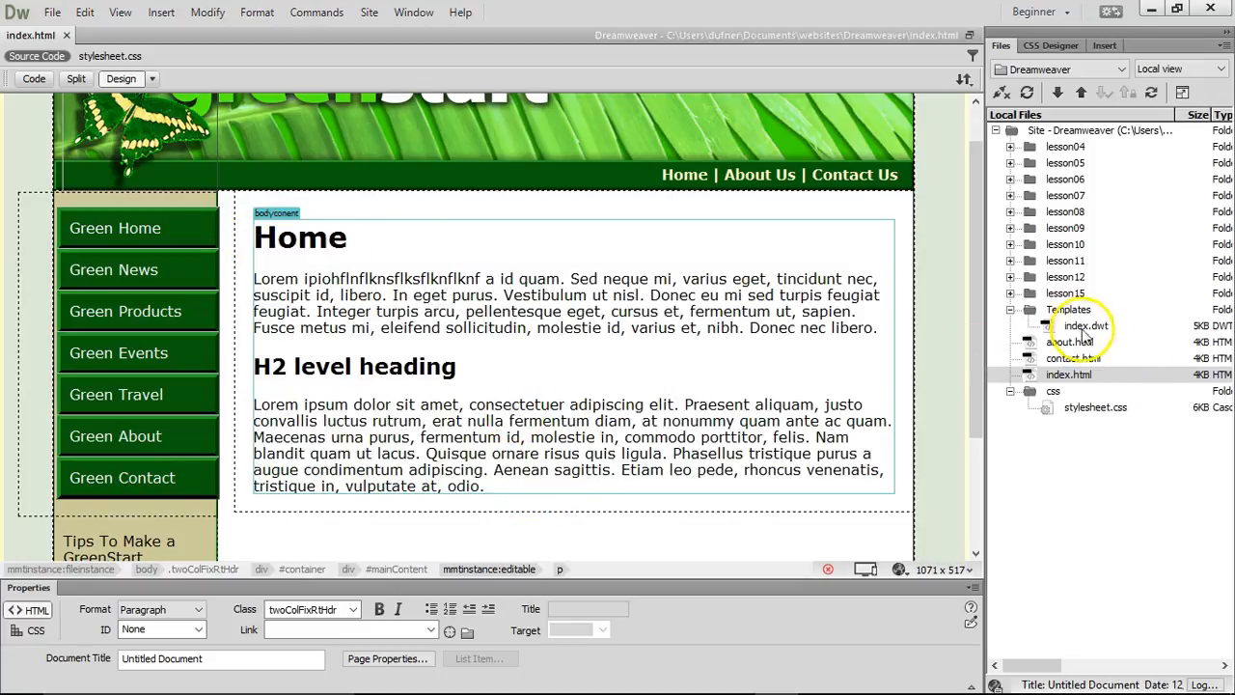
- Reopen index.dwt and examine the code of its "bodyconent" editable region from beginning to end
{"action": "double_click", "coordinate": [1081, 326]}
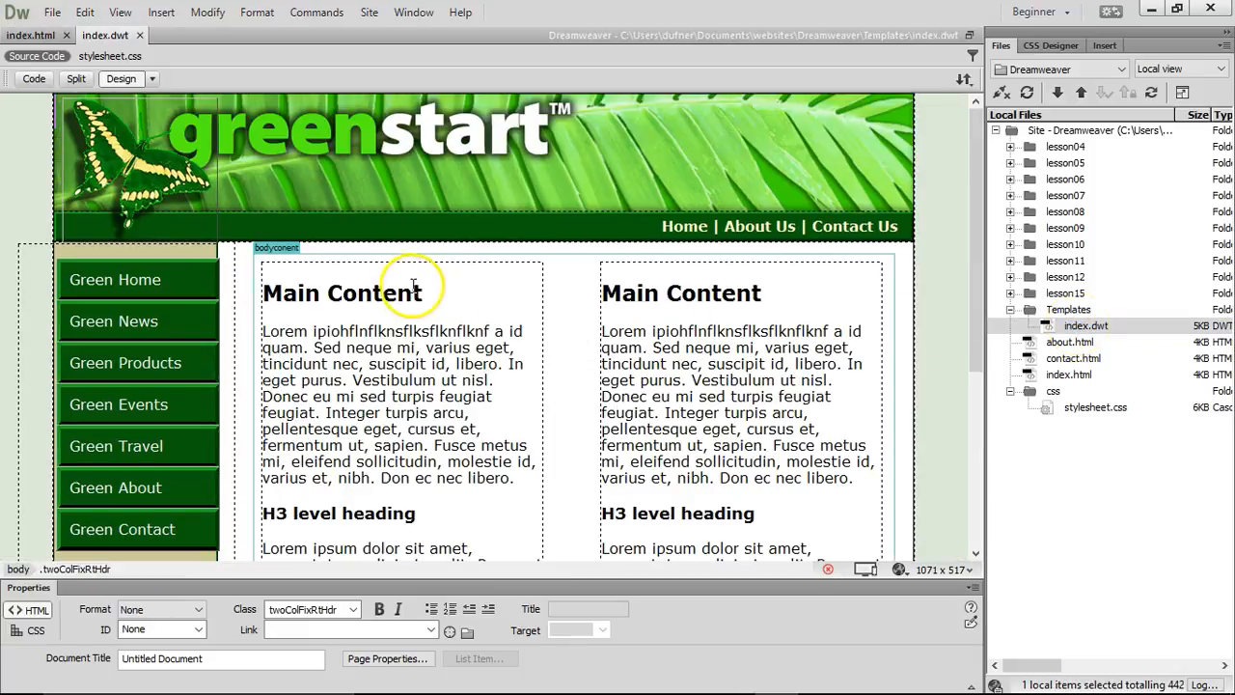
{"action": "left_click_drag", "start_coordinate": [383, 292], "coordinate": [565, 318]}
{"action": "left_click", "coordinate": [275, 249]}
{"action": "left_click", "coordinate": [276, 249]}
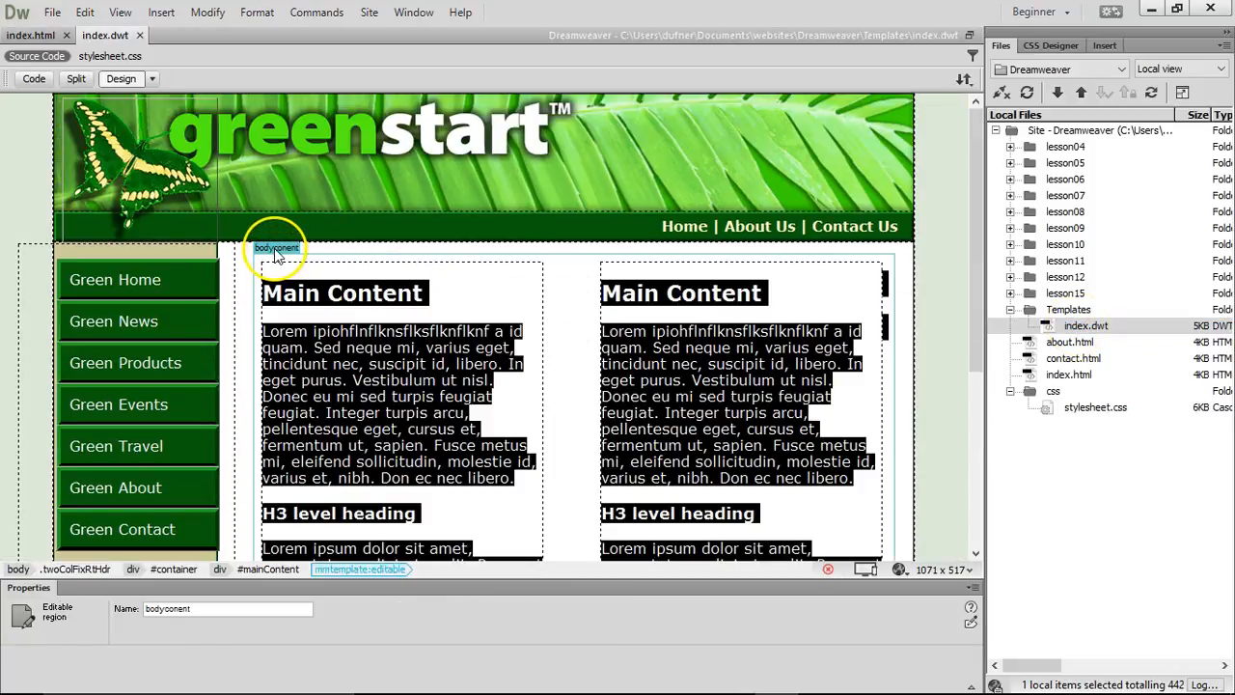
{"action": "left_click", "coordinate": [33, 78]}
{"action": "scroll", "coordinate": [434, 267], "scroll_direction": "down", "scroll_amount": 2}
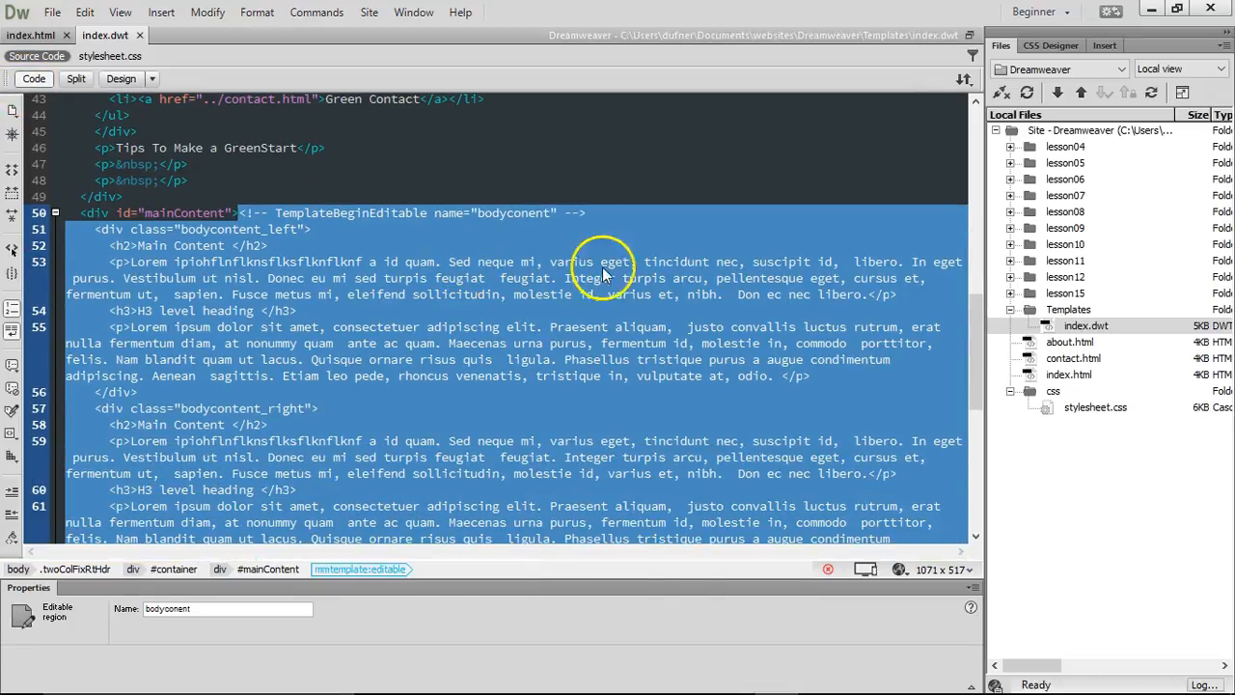
{"action": "scroll", "coordinate": [472, 295], "scroll_direction": "down", "scroll_amount": 4}
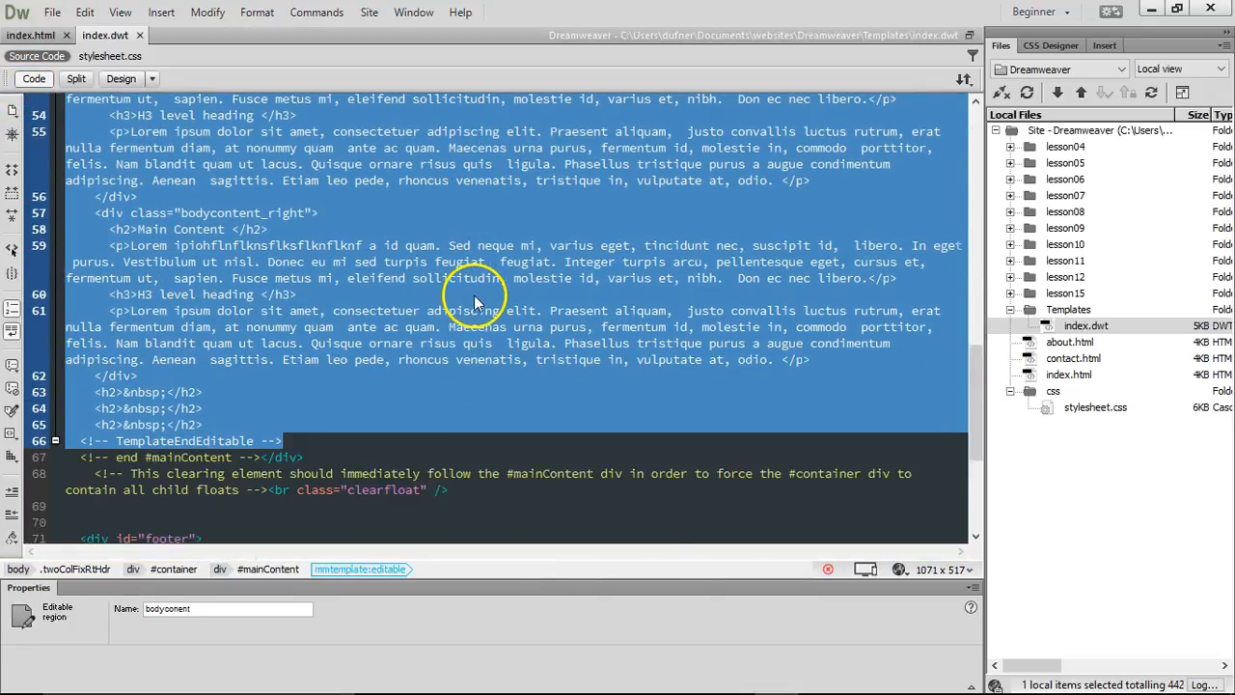
{"action": "scroll", "coordinate": [473, 295], "scroll_direction": "down", "scroll_amount": 1}
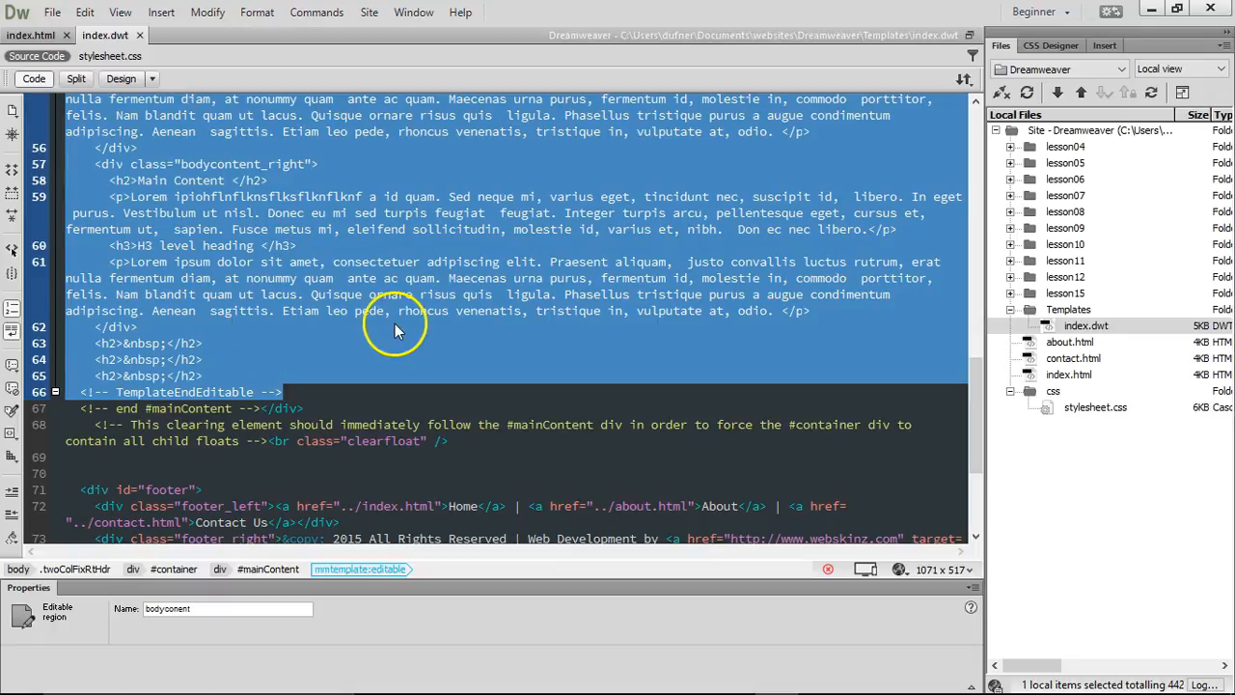
{"action": "scroll", "coordinate": [404, 324], "scroll_direction": "up", "scroll_amount": 4}
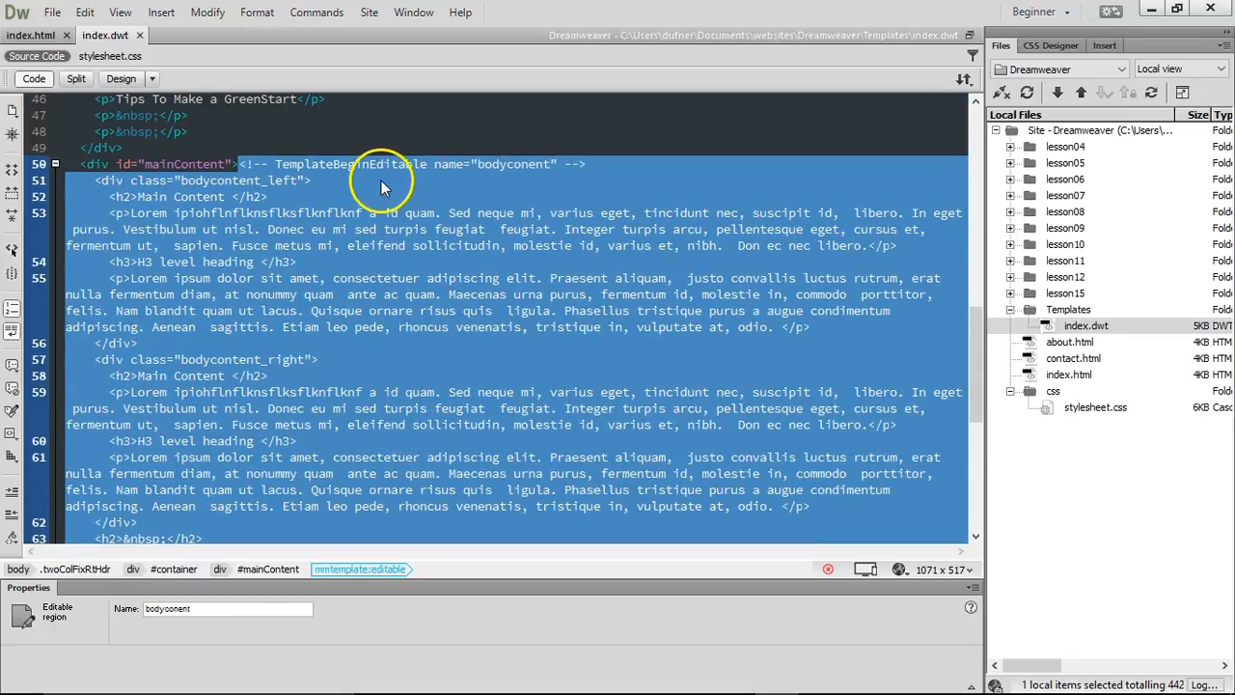
- Copy the complete bodycontent_left and bodycontent_right divs from the template's code
{"action": "left_click", "coordinate": [381, 183]}
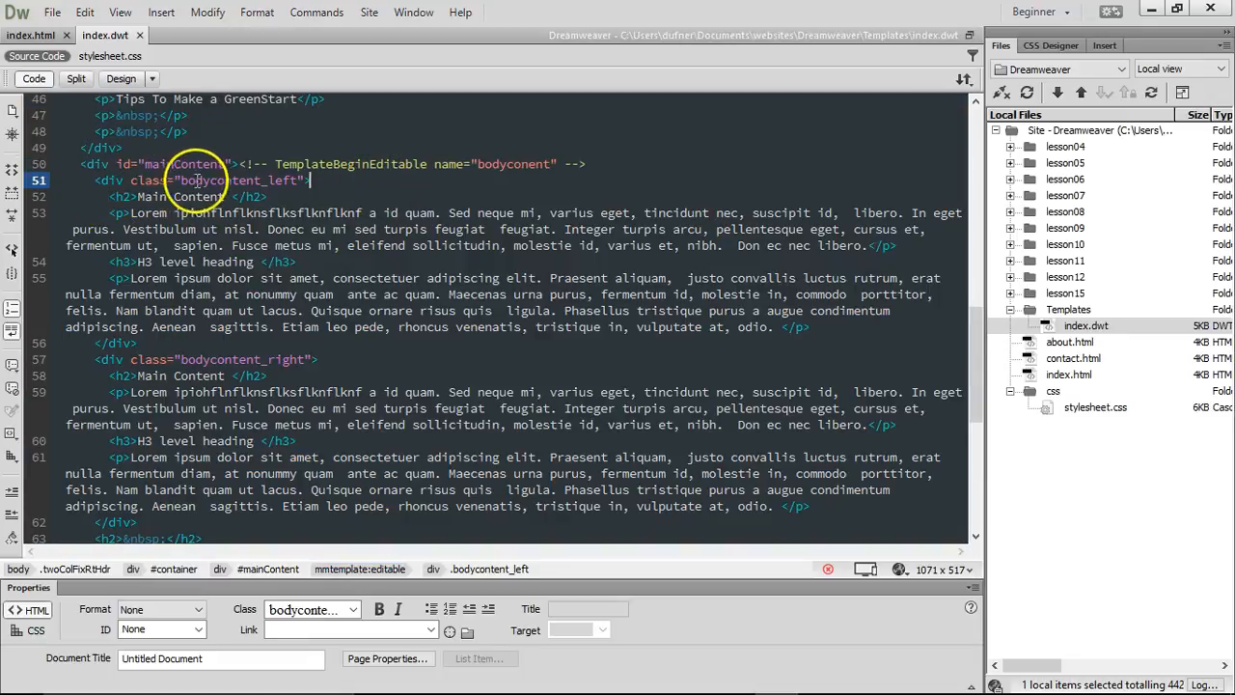
{"action": "left_click_drag", "start_coordinate": [97, 180], "coordinate": [305, 518]}
{"action": "key", "text": "ctrl+c"}
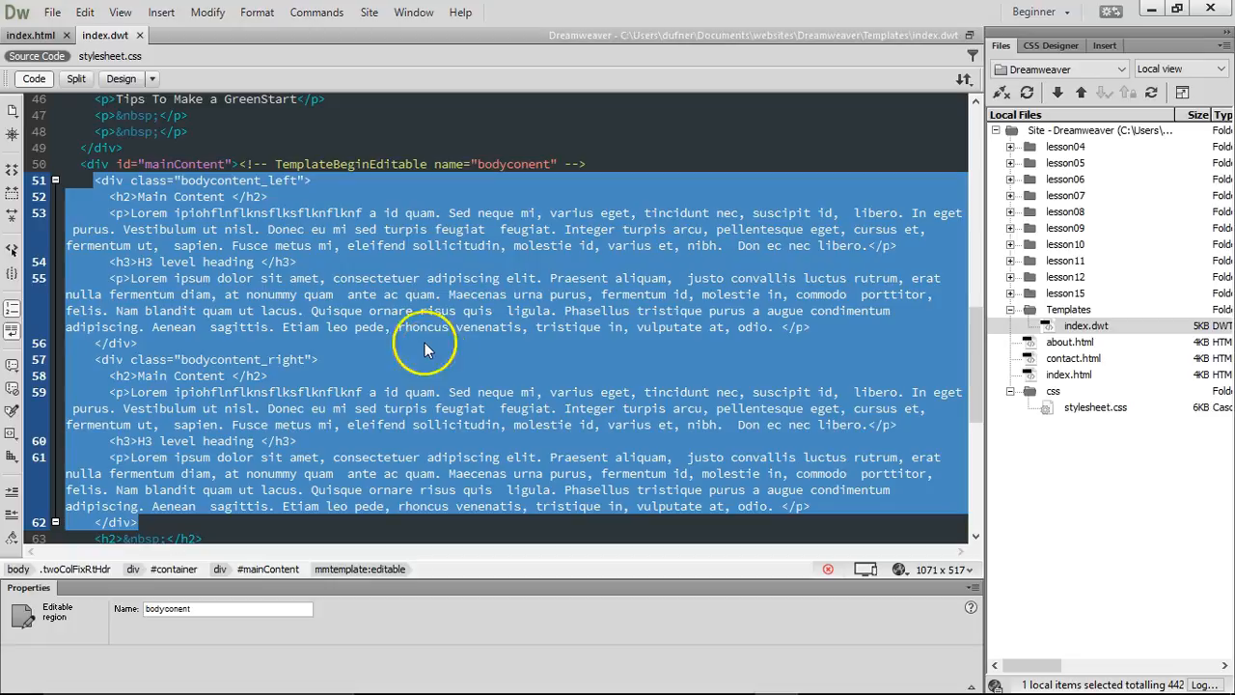
{"action": "scroll", "coordinate": [416, 280], "scroll_direction": "down", "scroll_amount": 1}
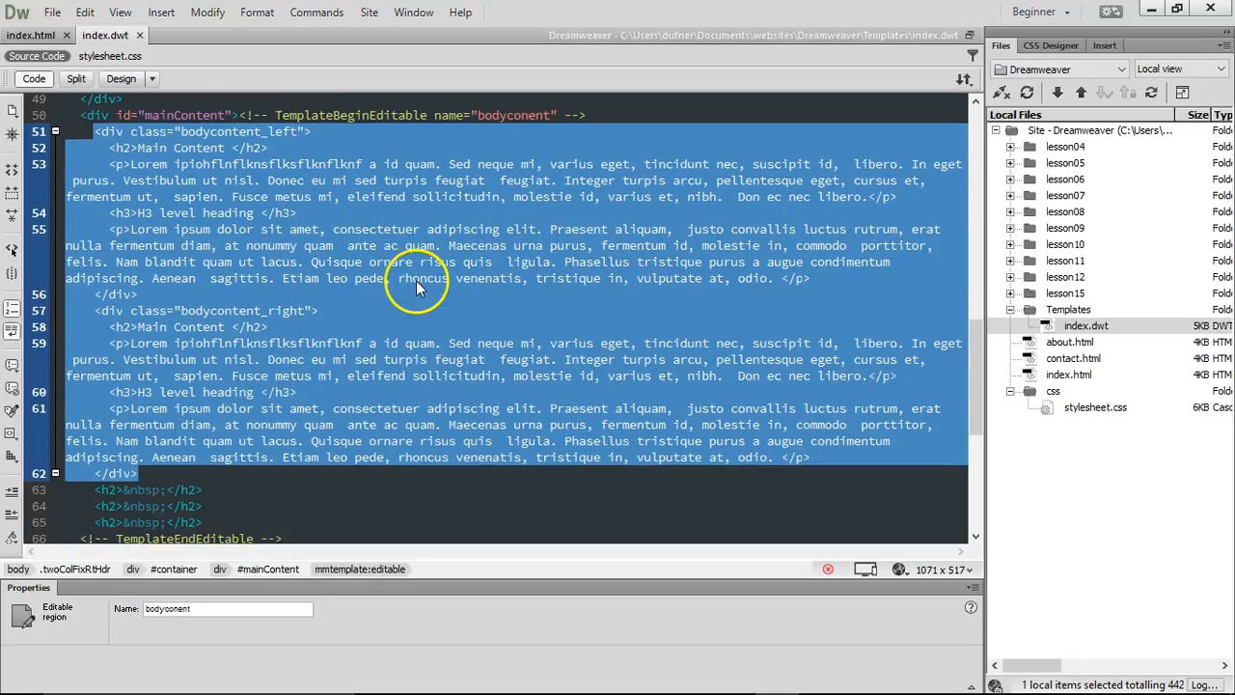
- Replace everything inside the "bodyconent" editable region of index.html with the copied two-column divs in the code, and save the page
{"action": "left_click", "coordinate": [40, 36]}
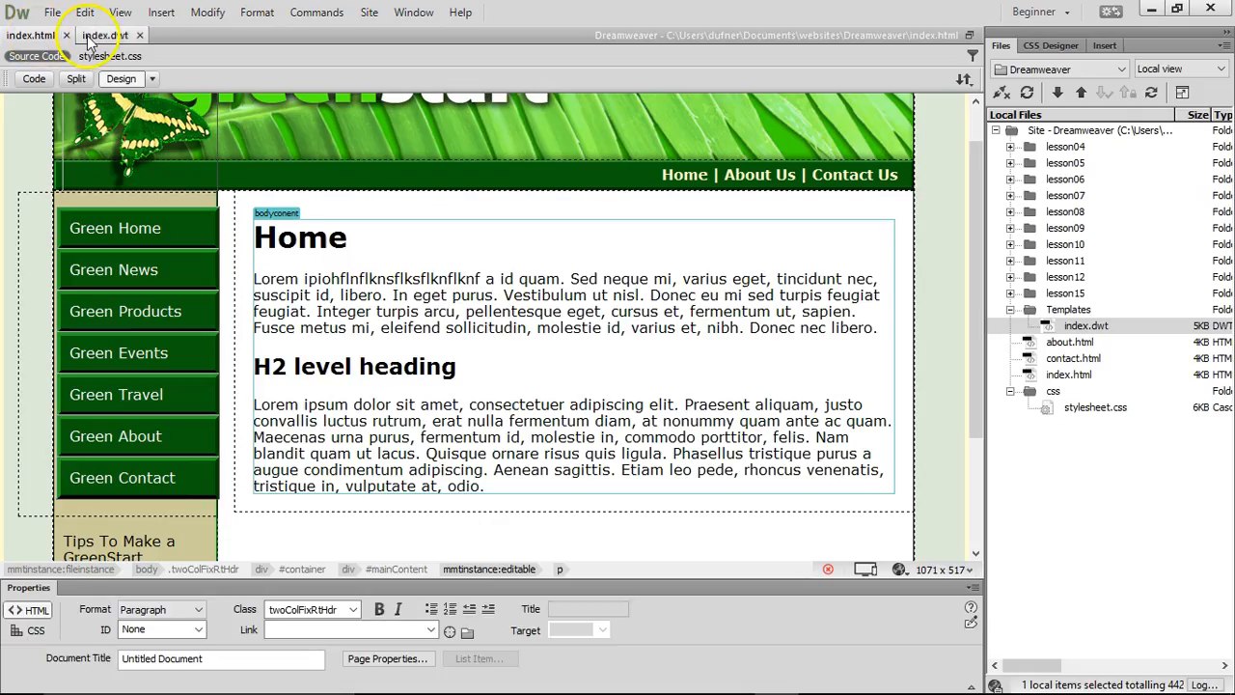
{"action": "left_click", "coordinate": [96, 36]}
{"action": "left_click", "coordinate": [40, 36]}
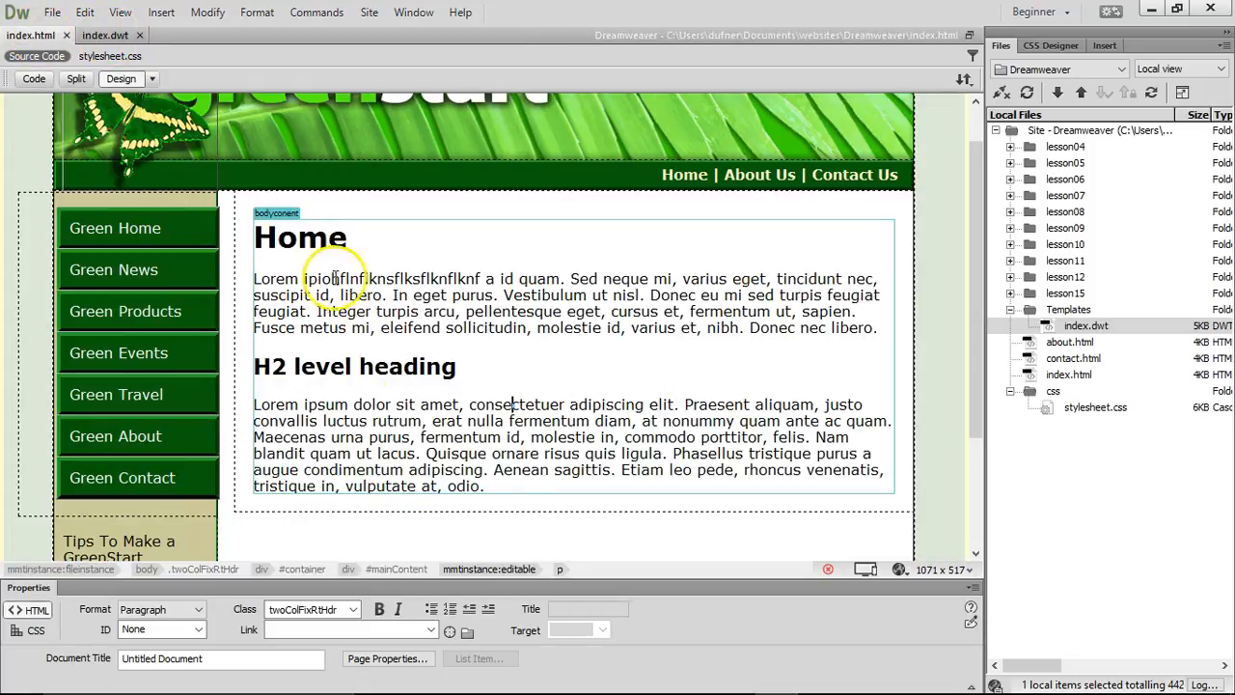
{"action": "left_click_drag", "start_coordinate": [484, 488], "coordinate": [261, 215]}
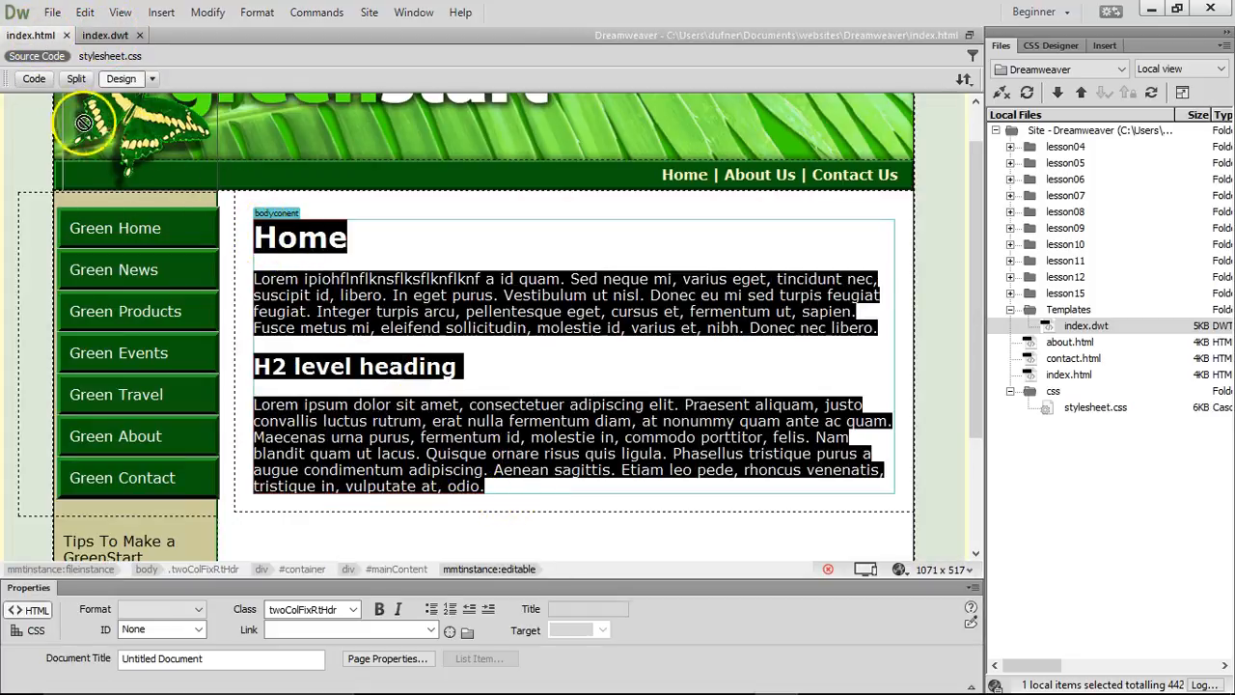
{"action": "left_click", "coordinate": [37, 79]}
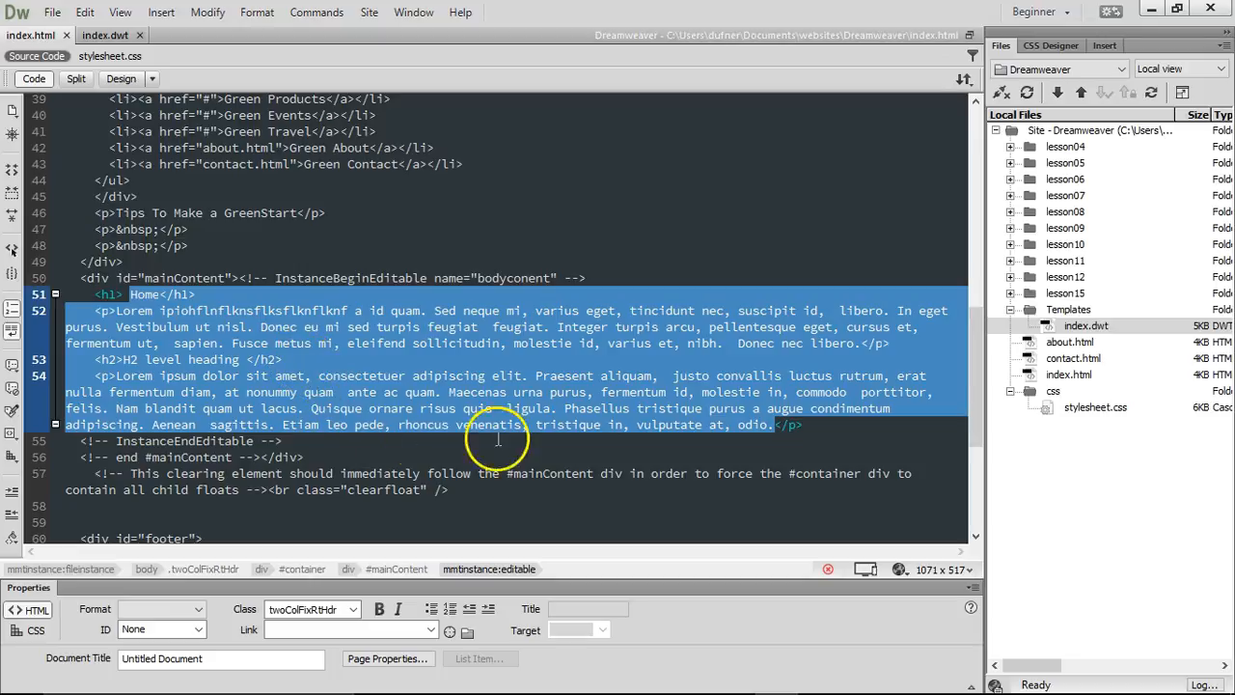
{"action": "left_click_drag", "start_coordinate": [802, 425], "coordinate": [94, 293]}
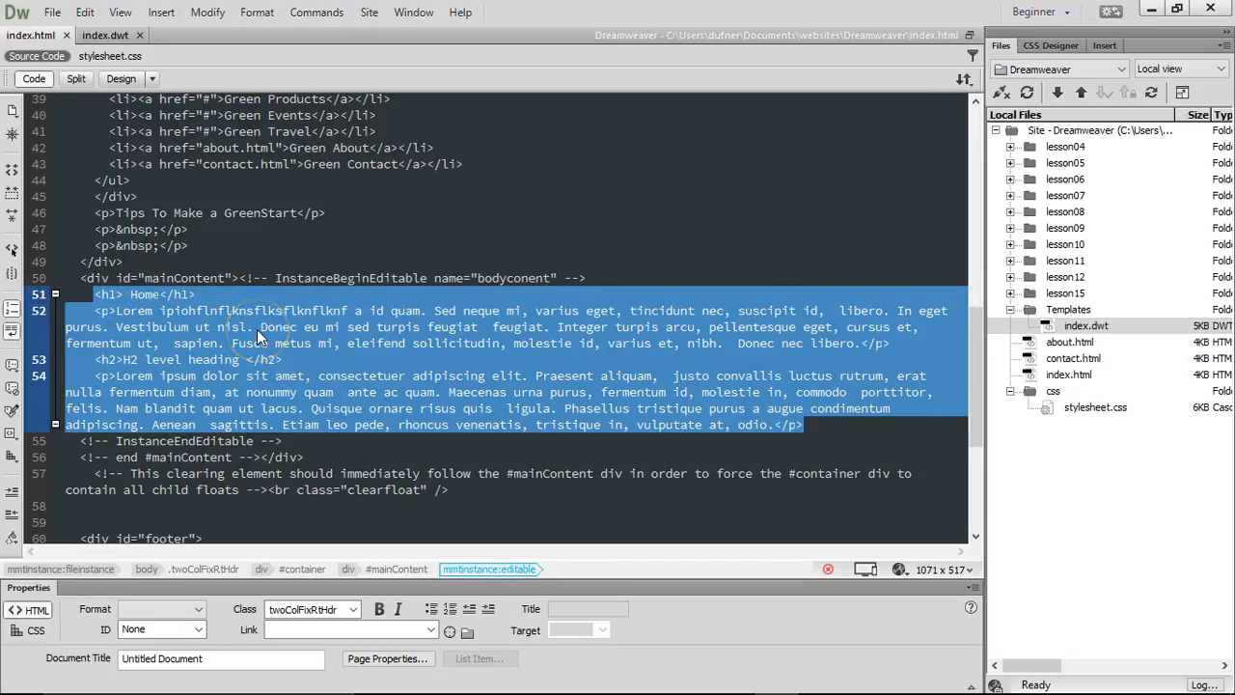
{"action": "key", "text": "ctrl+v"}
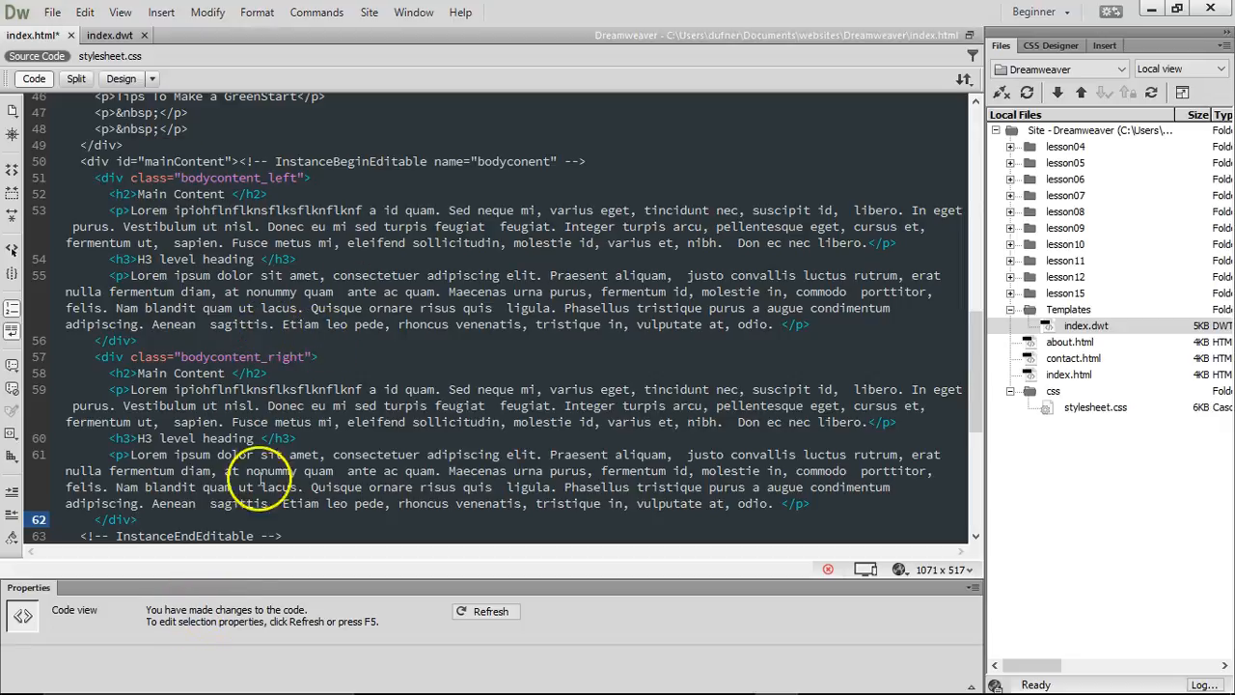
{"action": "key", "text": "ctrl+s"}
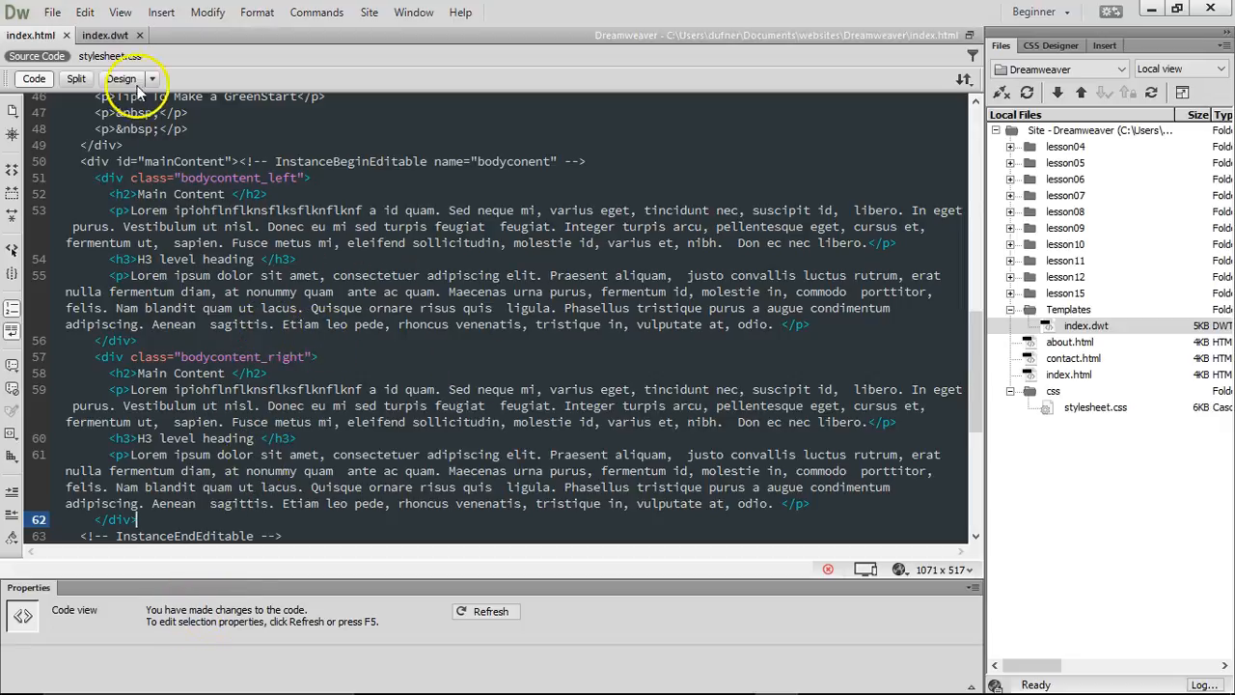
- Preview index.html in Google Chrome, check the two-column layout, and return to Dreamweaver
{"action": "left_click", "coordinate": [899, 571]}
{"action": "left_click", "coordinate": [950, 564]}
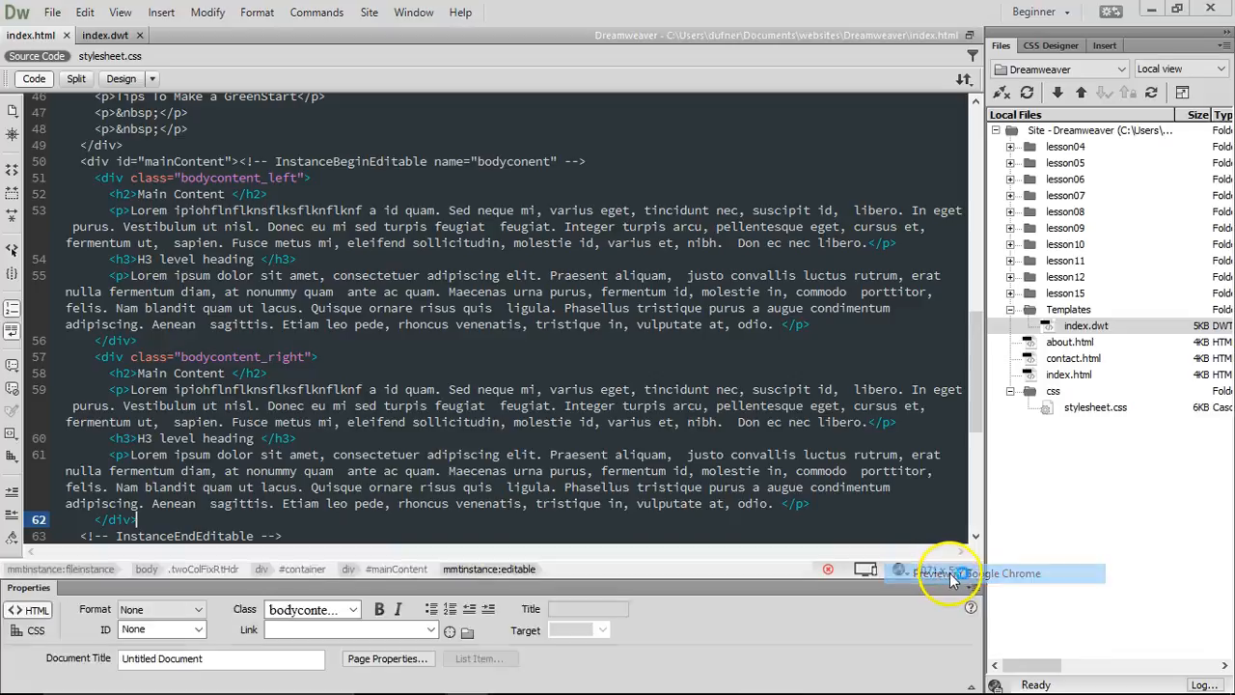
{"action": "scroll", "coordinate": [639, 337], "scroll_direction": "down", "scroll_amount": 2}
{"action": "scroll", "coordinate": [641, 332], "scroll_direction": "up", "scroll_amount": 2}
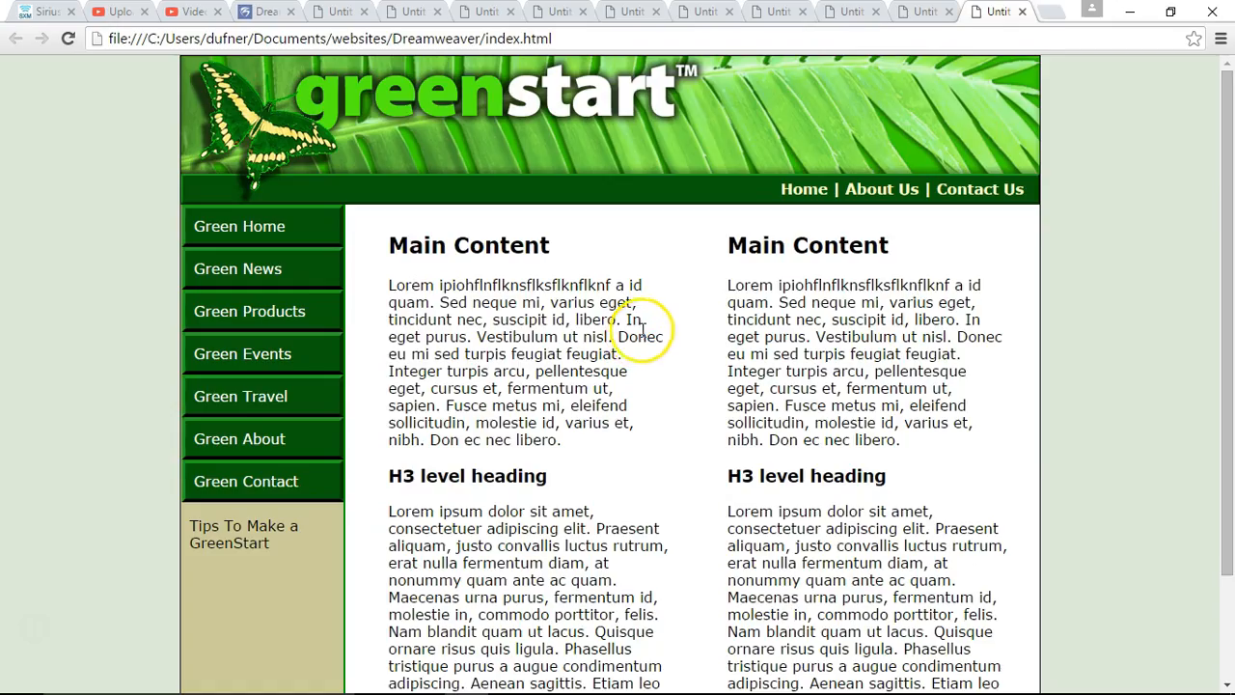
{"action": "left_click", "coordinate": [1128, 18]}
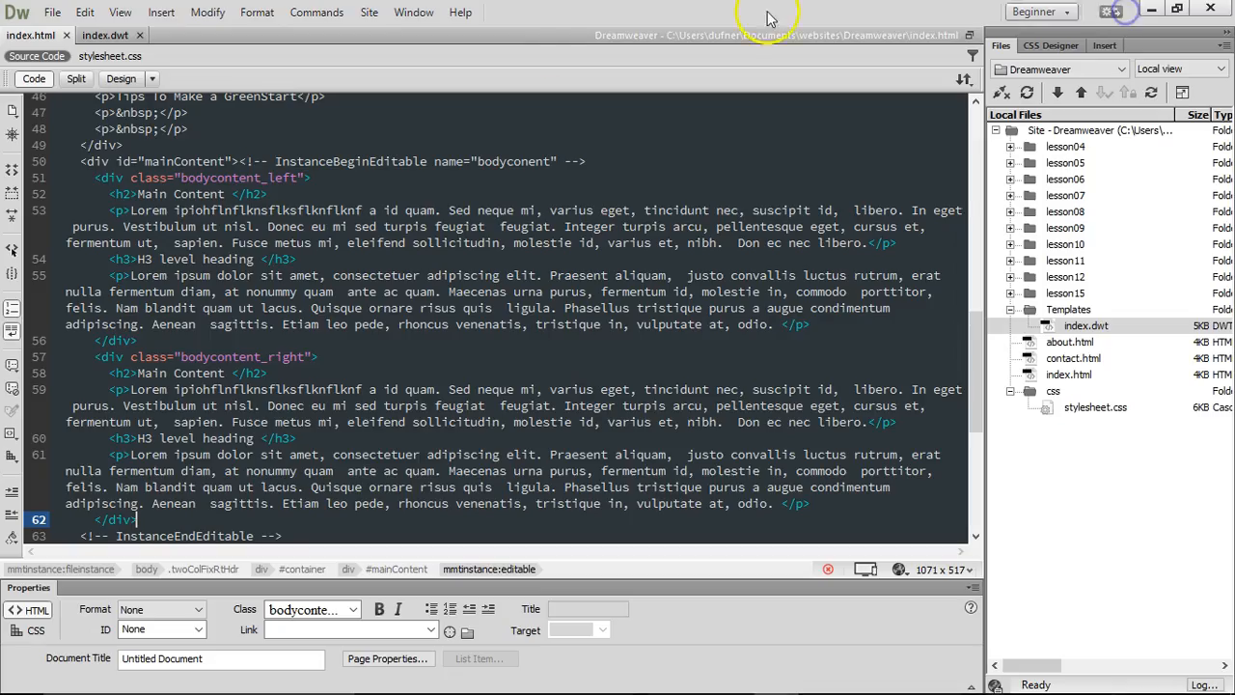
- Show index.html in the design view and close the index.dwt template
{"action": "left_click", "coordinate": [117, 79]}
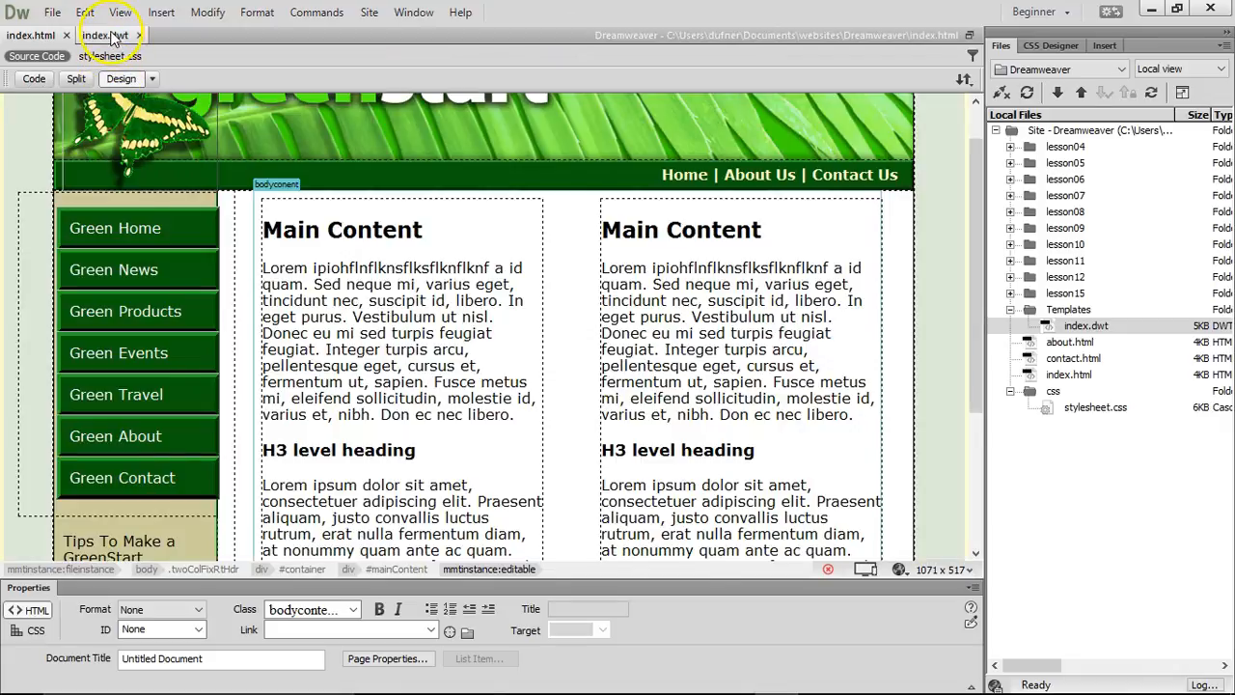
{"action": "left_click", "coordinate": [120, 36]}
{"action": "left_click", "coordinate": [139, 35]}
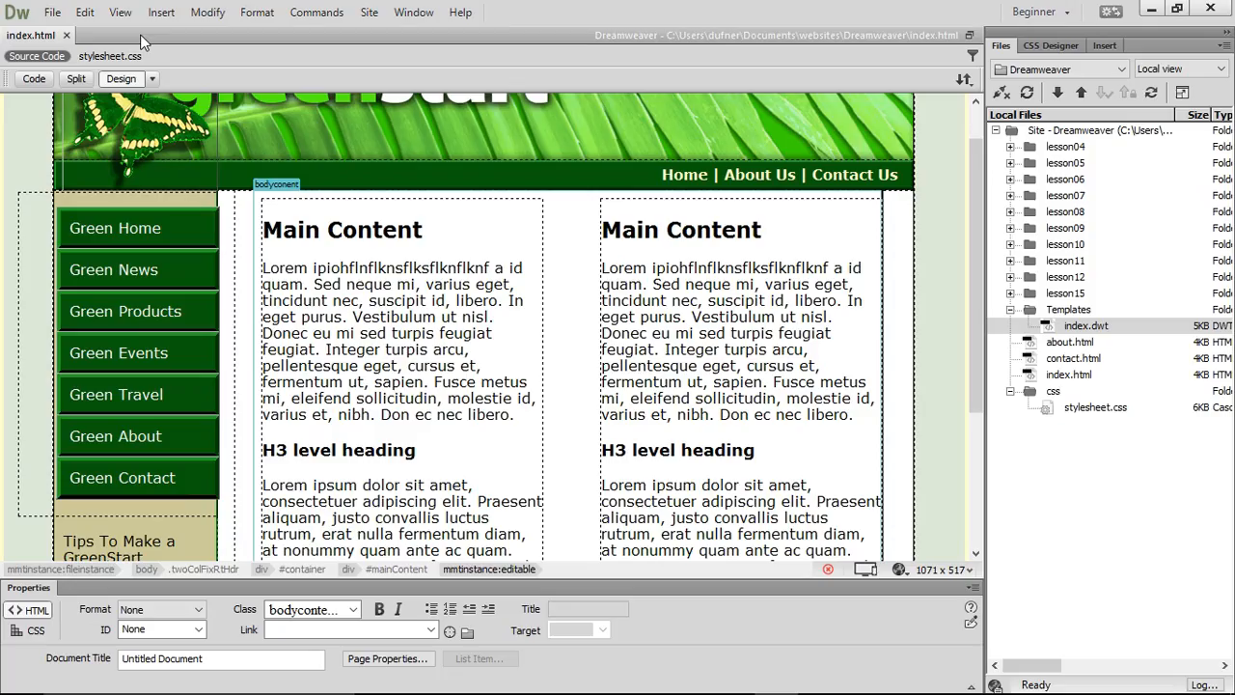
- Change the first column's "Main Content" heading in index.html to "Home"
{"action": "left_click_drag", "start_coordinate": [261, 230], "coordinate": [429, 229]}
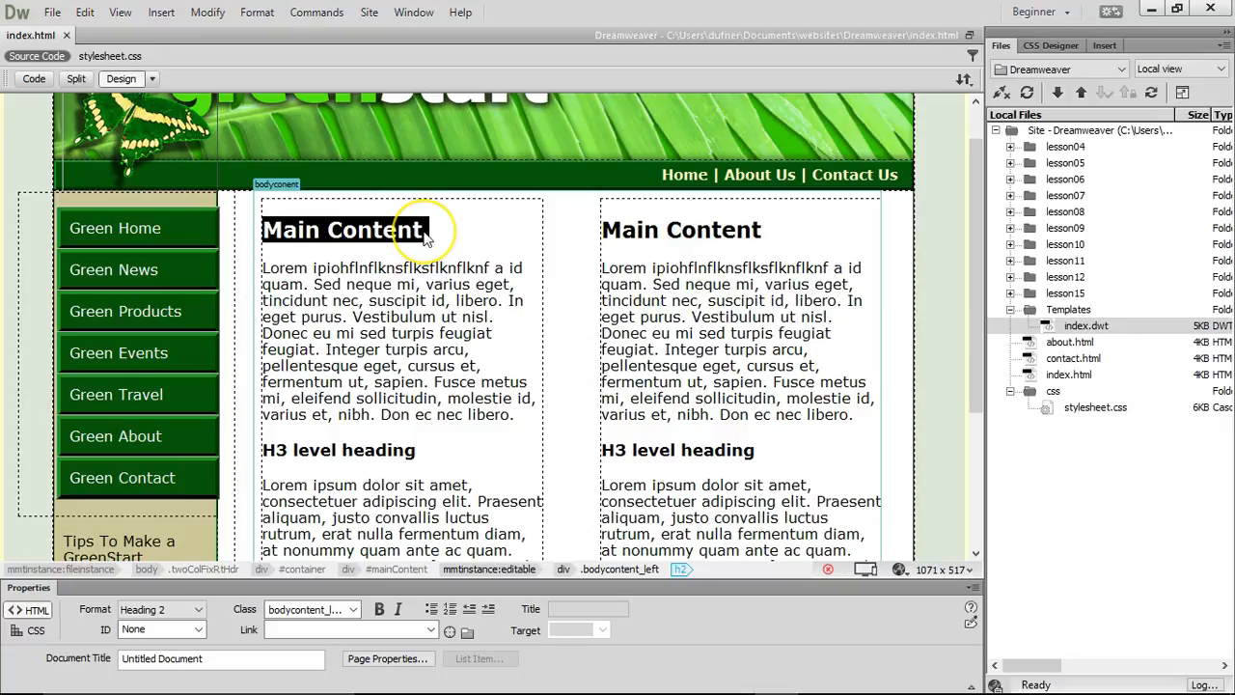
{"action": "type", "text": "Home"}
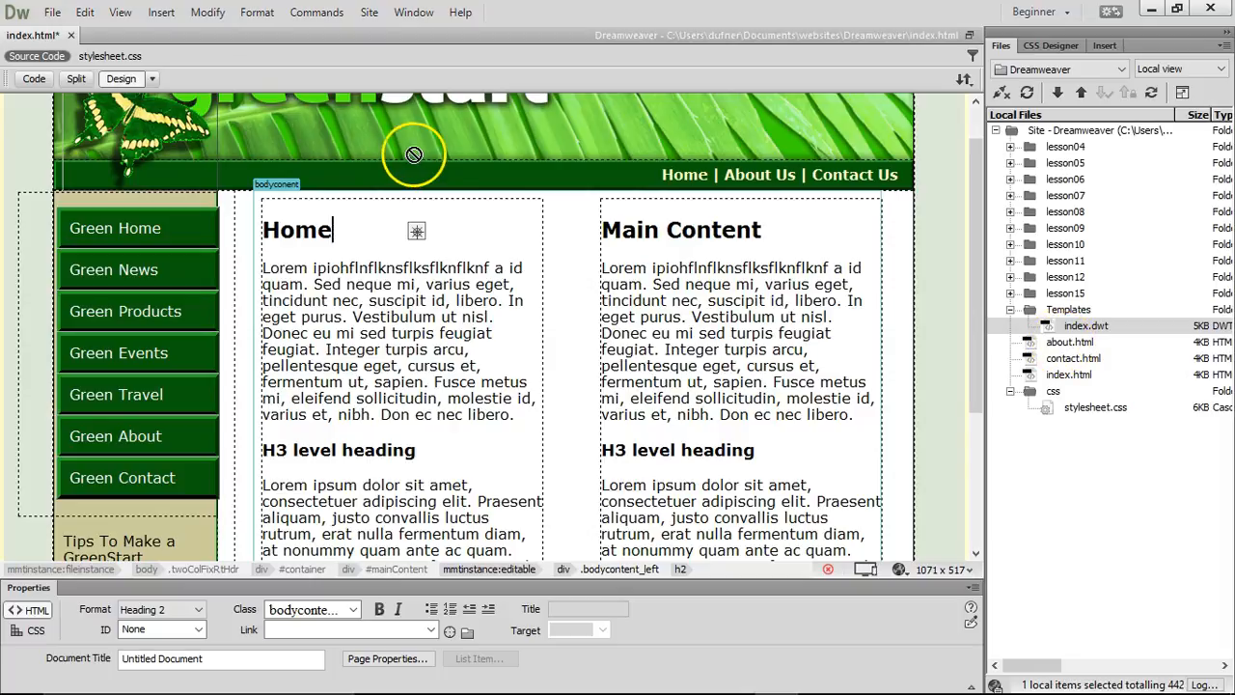
{"action": "left_click", "coordinate": [369, 266]}
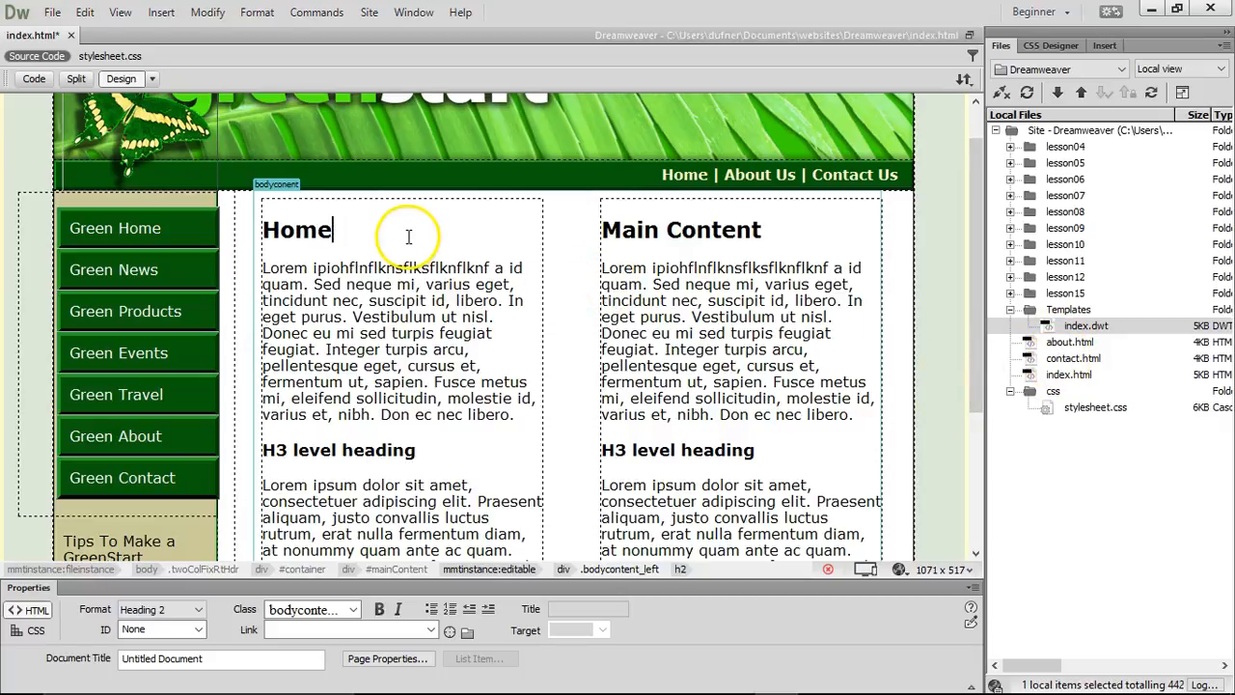
- Save a copy of index.html as about.html in the site root, overwriting the existing file
{"action": "left_click", "coordinate": [52, 13]}
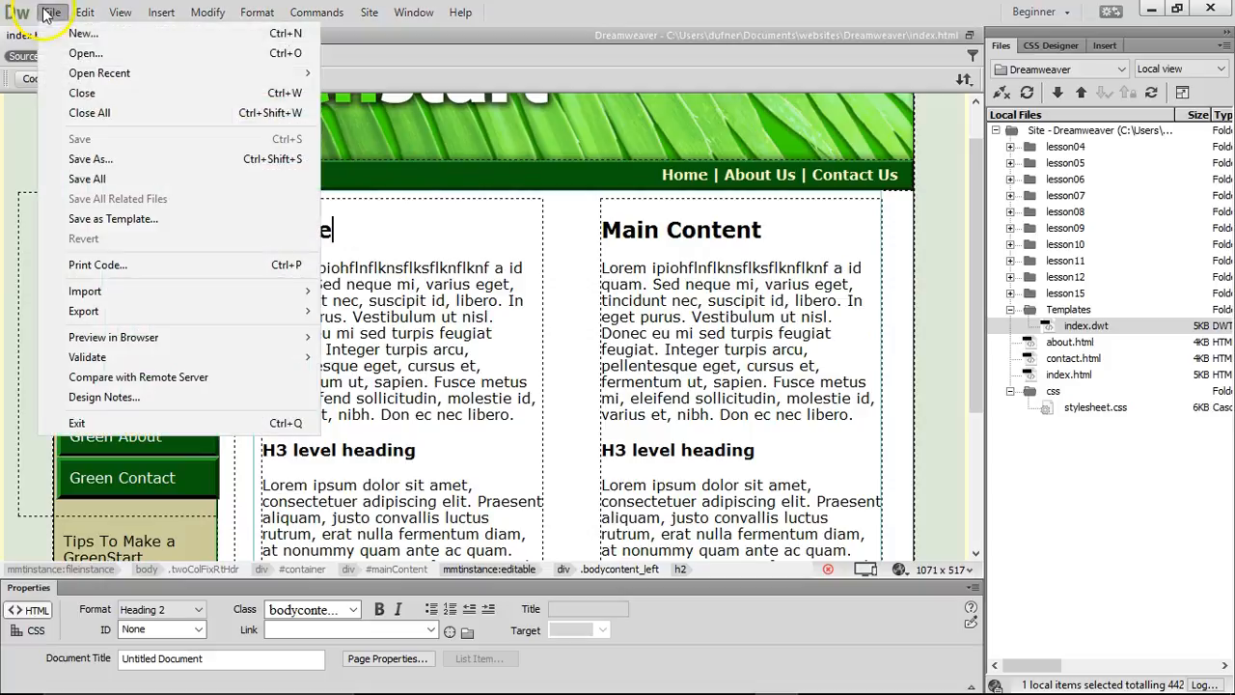
{"action": "left_click", "coordinate": [85, 160]}
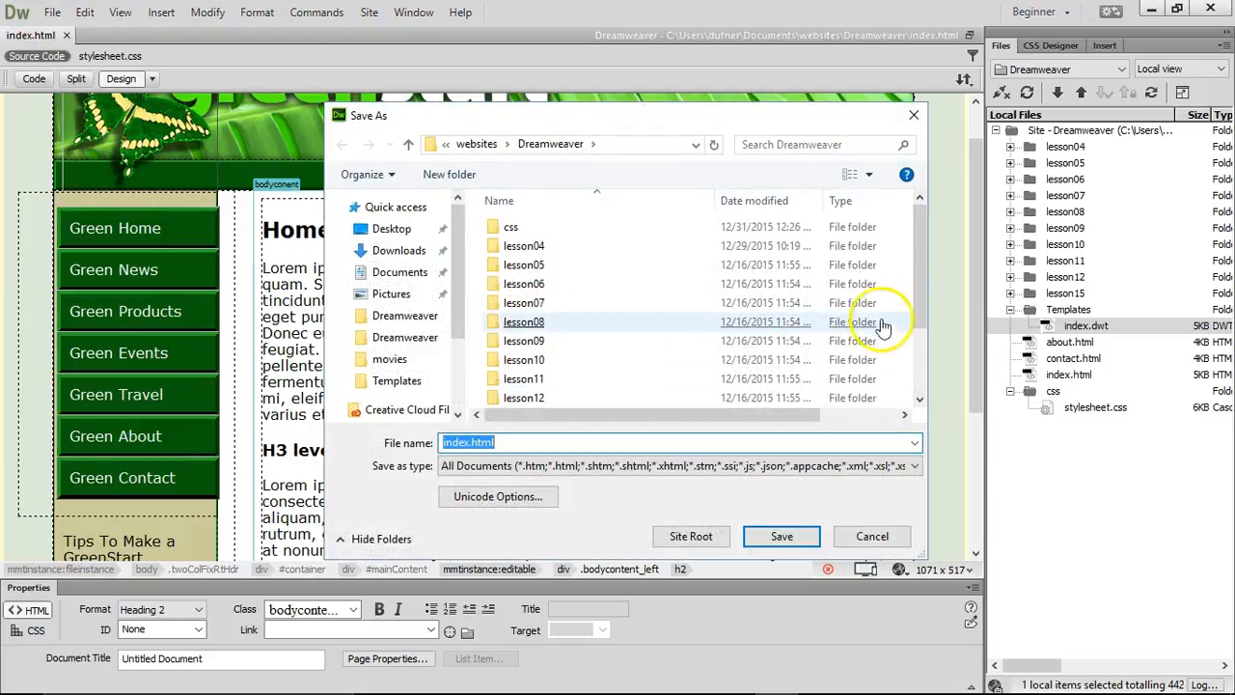
{"action": "left_click_drag", "start_coordinate": [921, 309], "coordinate": [924, 415]}
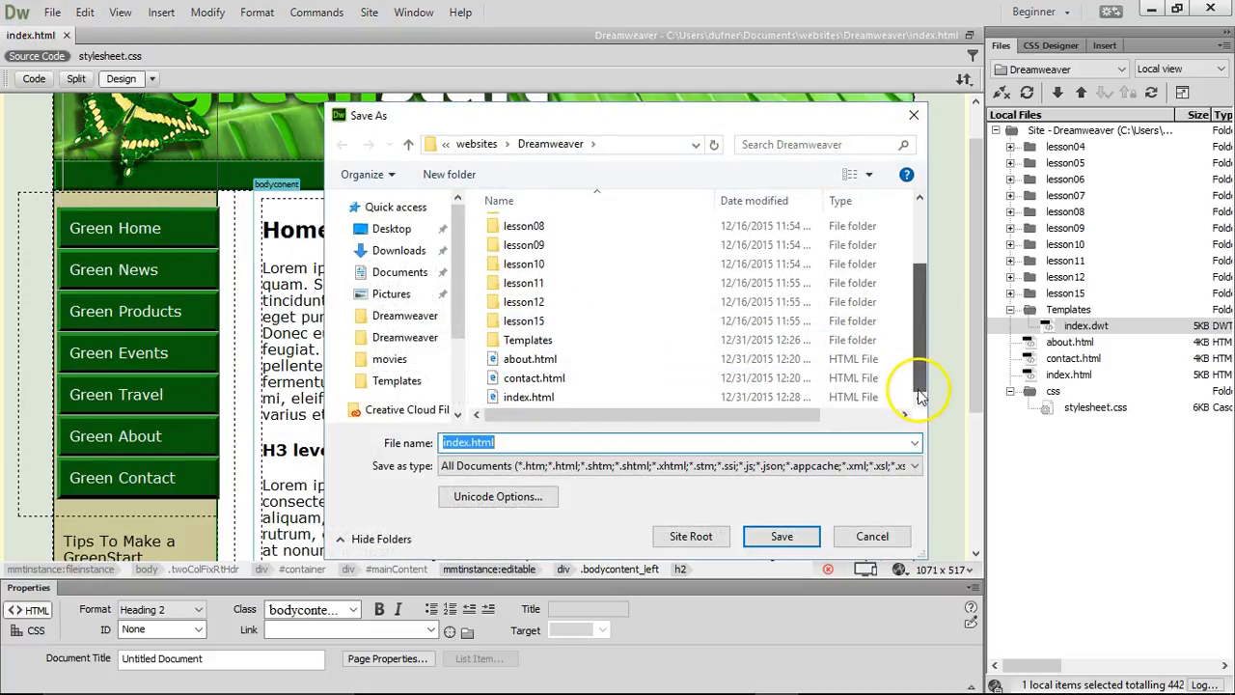
{"action": "double_click", "coordinate": [540, 361]}
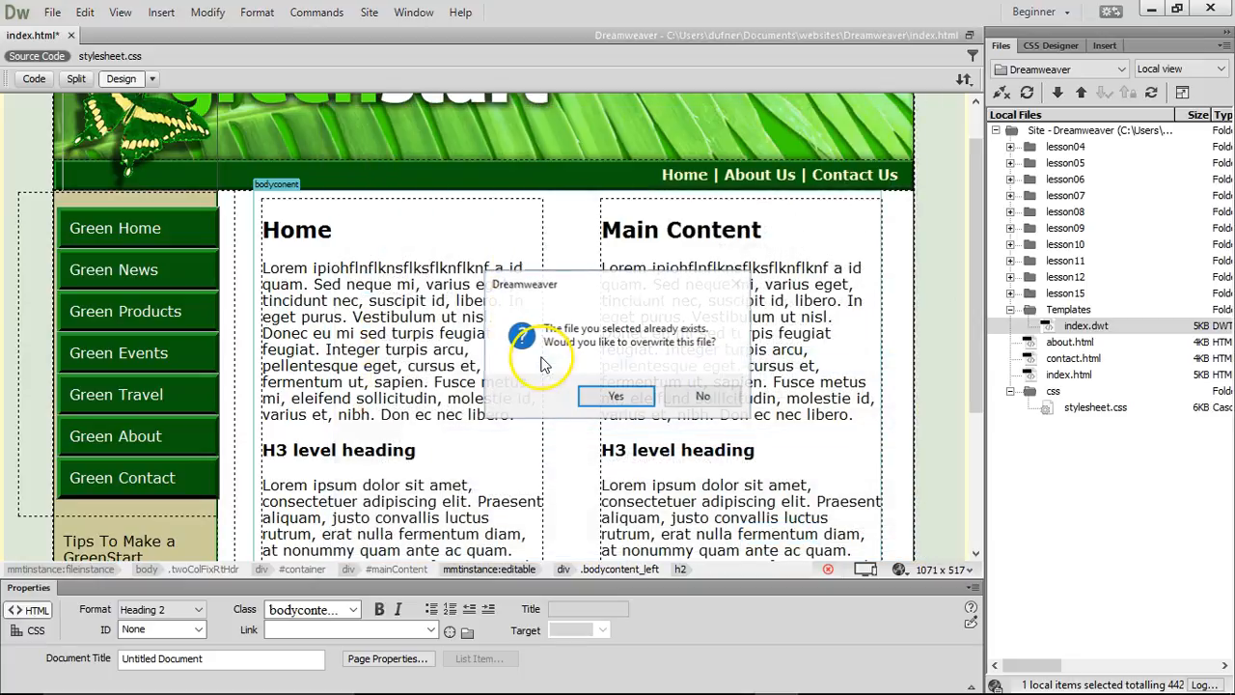
{"action": "left_click", "coordinate": [616, 397]}
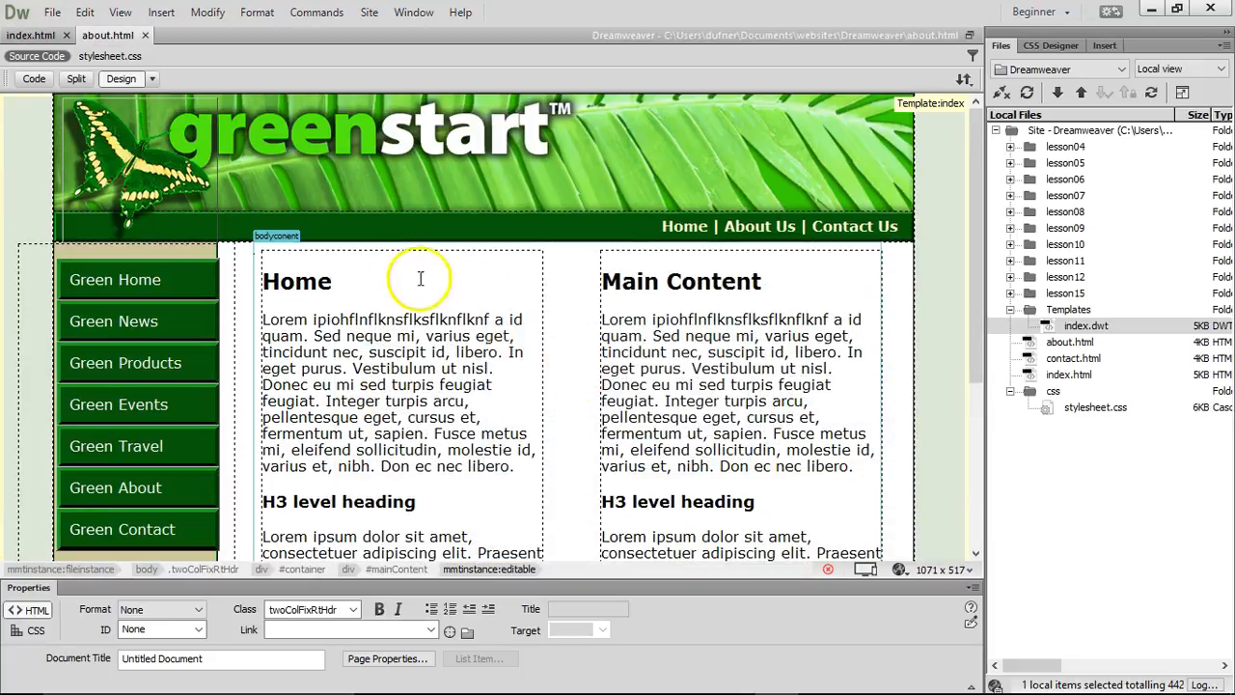
- Change the first column's "Home" heading in about.html to "About" and save the page
{"action": "left_click_drag", "start_coordinate": [264, 279], "coordinate": [336, 307]}
{"action": "type", "text": "Ab"}
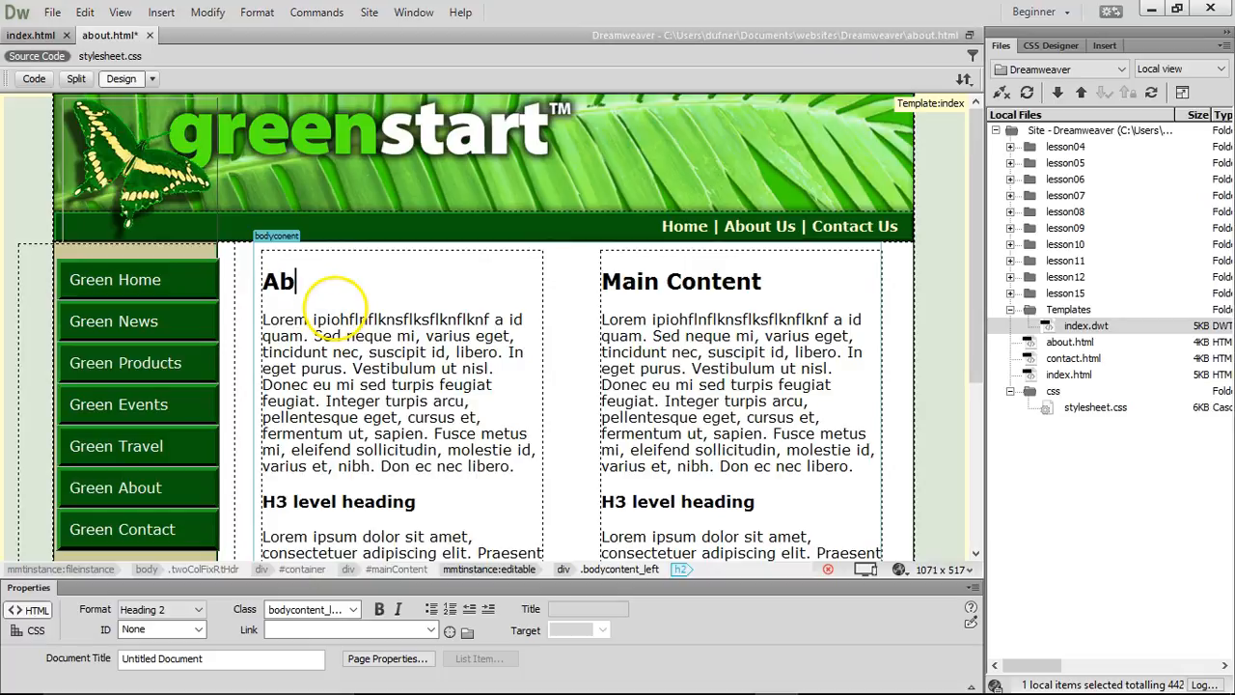
{"action": "key", "text": "ctrl+s"}
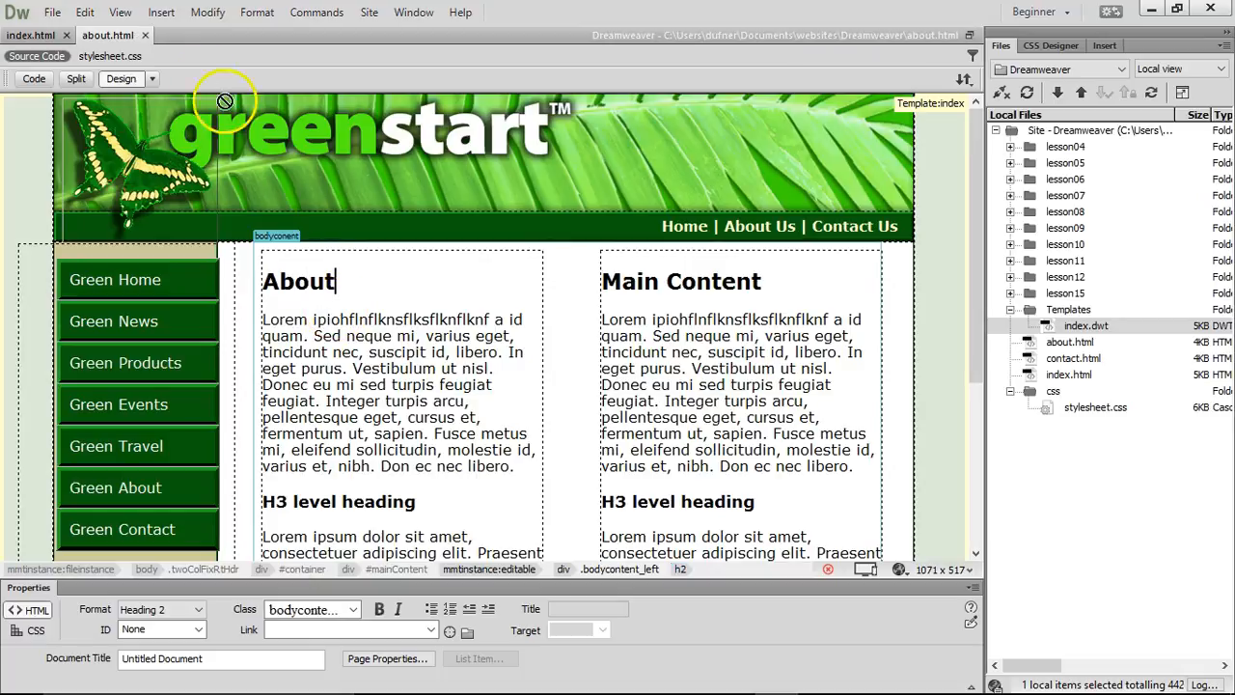
- Save about.html as contact.html over the existing file, then change its first column's heading to "Contact" and save
{"action": "left_click", "coordinate": [53, 12]}
{"action": "left_click", "coordinate": [96, 160]}
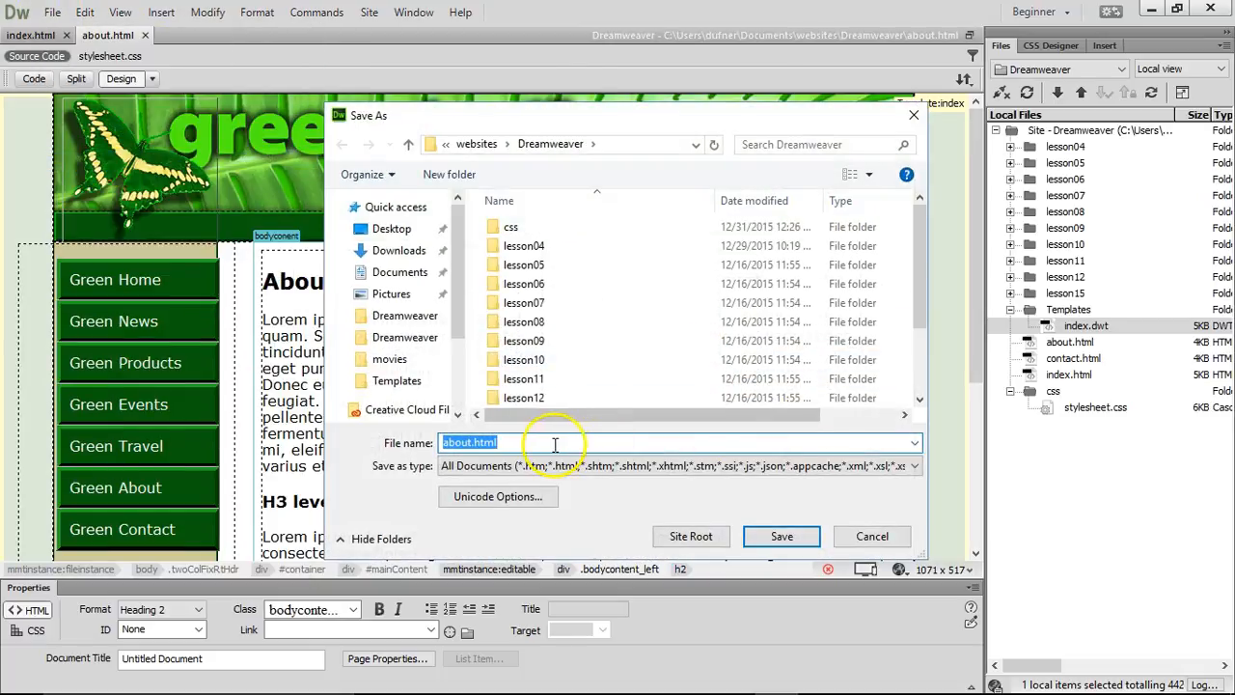
{"action": "left_click_drag", "start_coordinate": [923, 317], "coordinate": [923, 408]}
{"action": "left_click", "coordinate": [545, 381]}
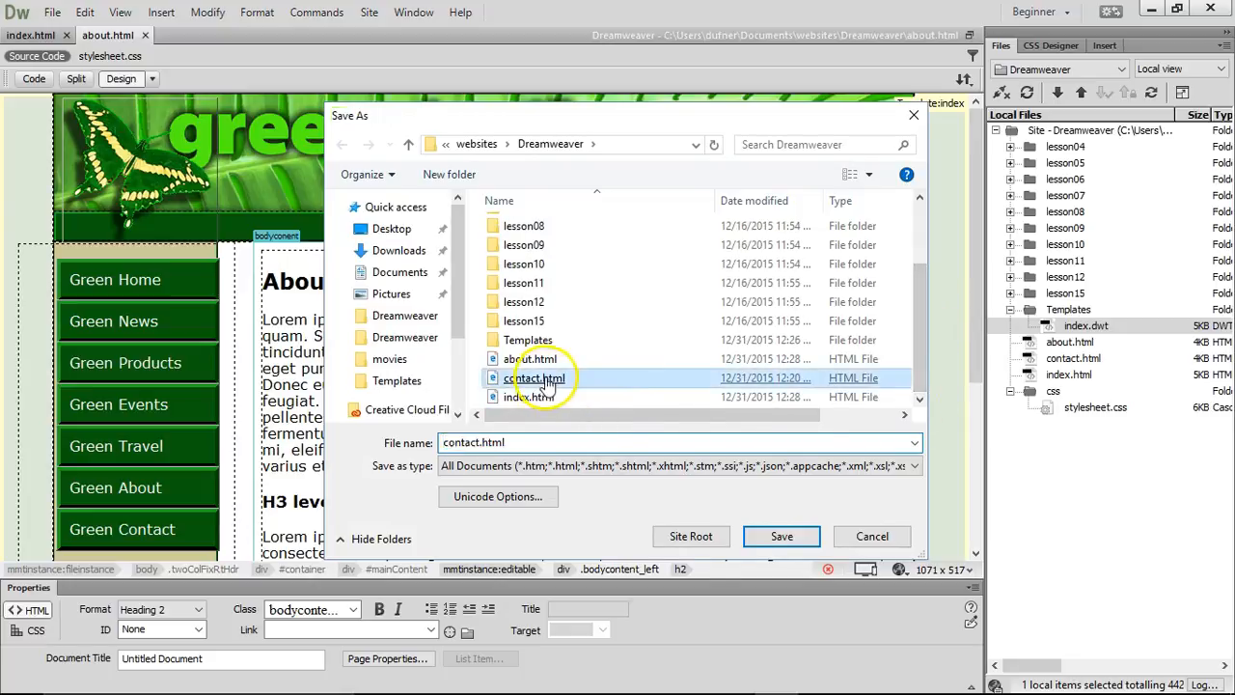
{"action": "left_click", "coordinate": [781, 536]}
{"action": "left_click", "coordinate": [621, 395]}
{"action": "double_click", "coordinate": [314, 282]}
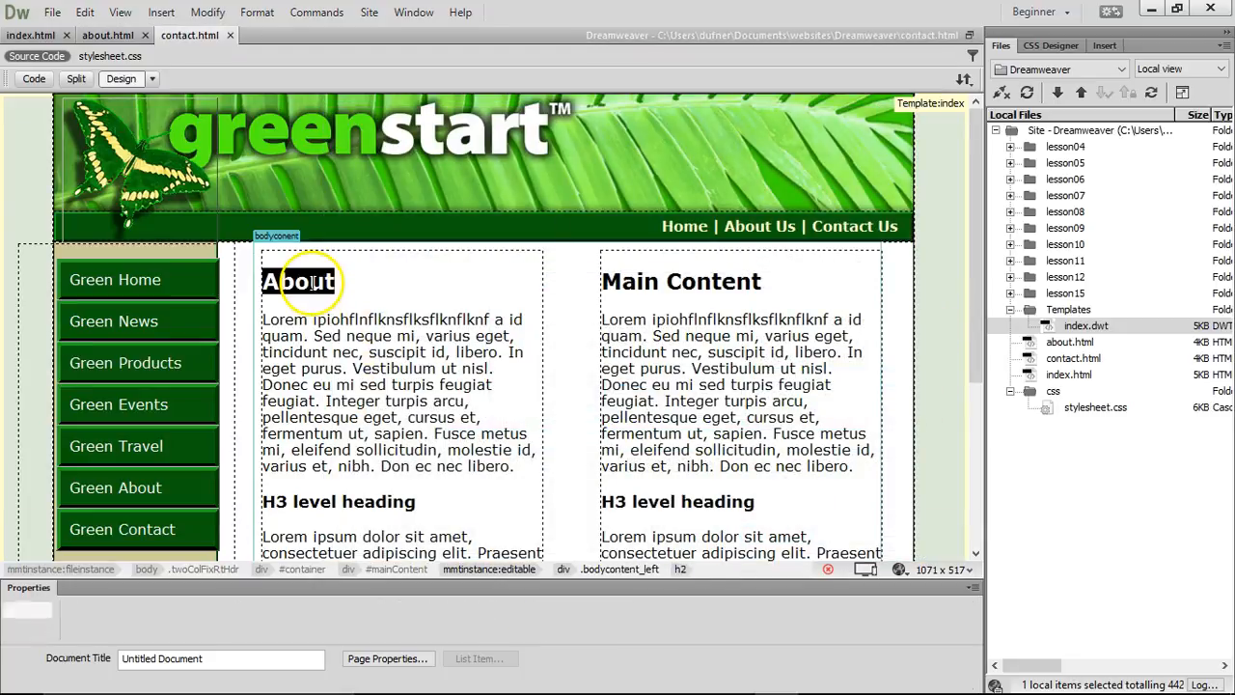
{"action": "type", "text": "Contact"}
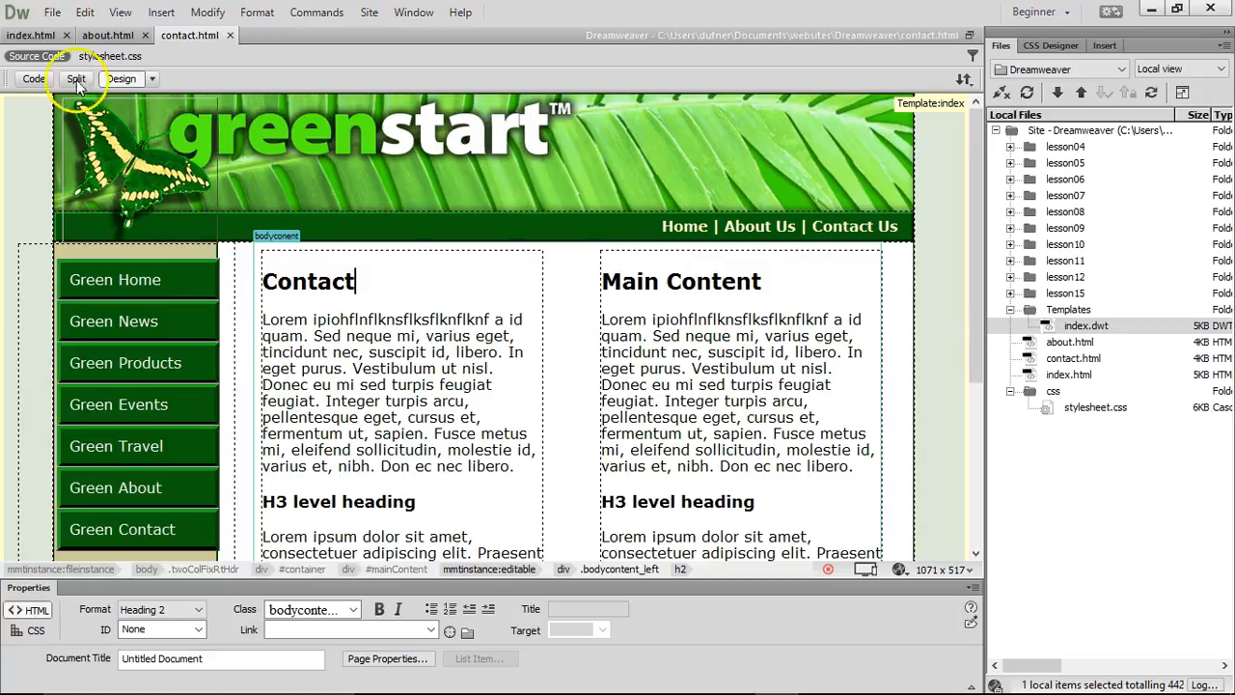
- Preview contact.html in Google Chrome and follow the Green About and Green Home links to check each page's heading
{"action": "left_click", "coordinate": [899, 569]}
{"action": "left_click", "coordinate": [955, 571]}
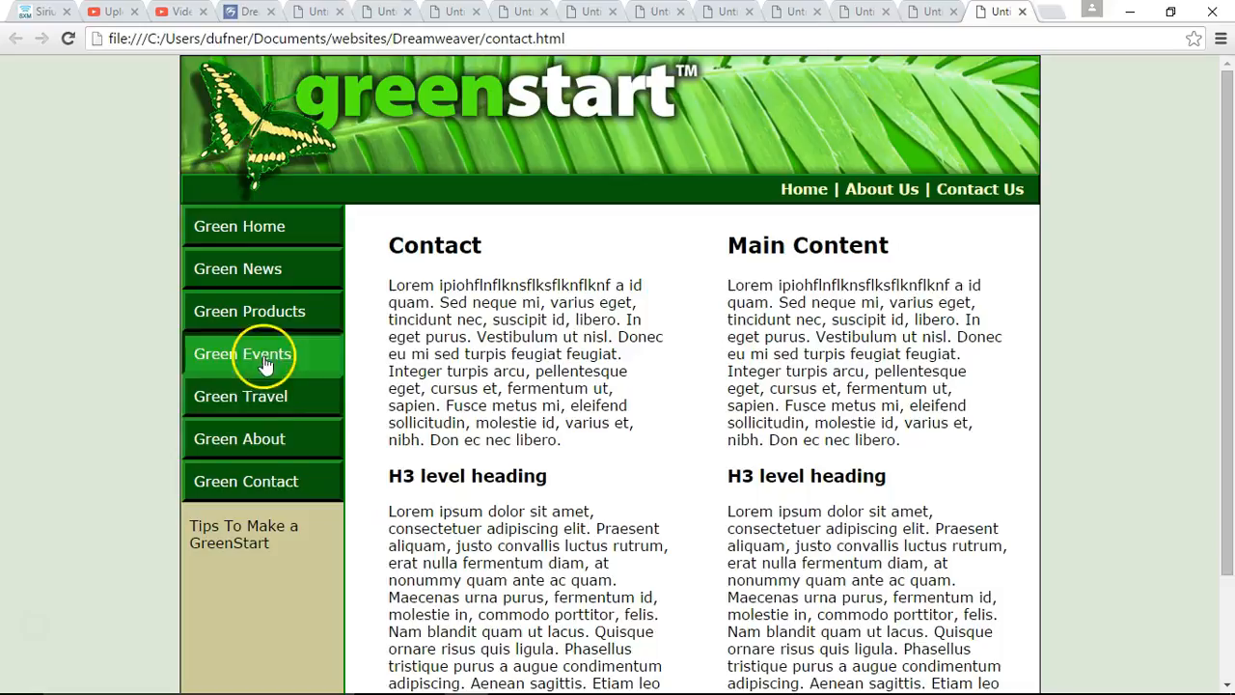
{"action": "left_click", "coordinate": [268, 441]}
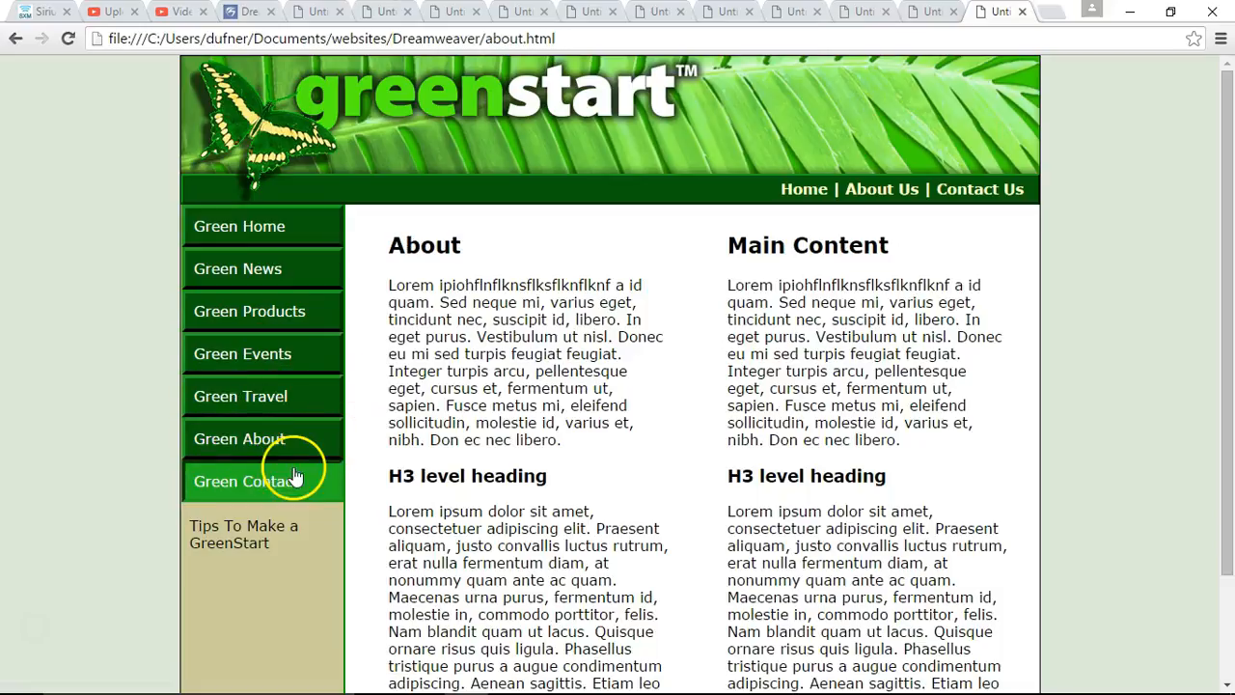
{"action": "left_click", "coordinate": [270, 230]}
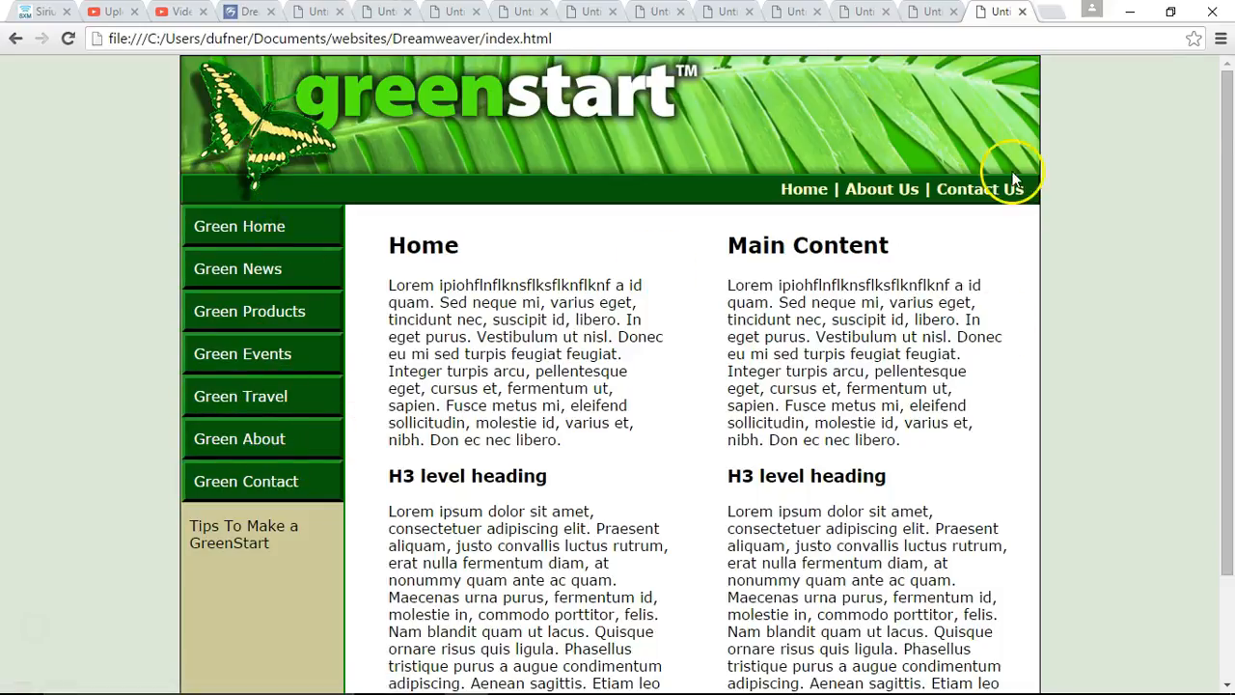
{"action": "left_click_drag", "start_coordinate": [608, 285], "coordinate": [791, 358]}
{"action": "left_click", "coordinate": [816, 366]}
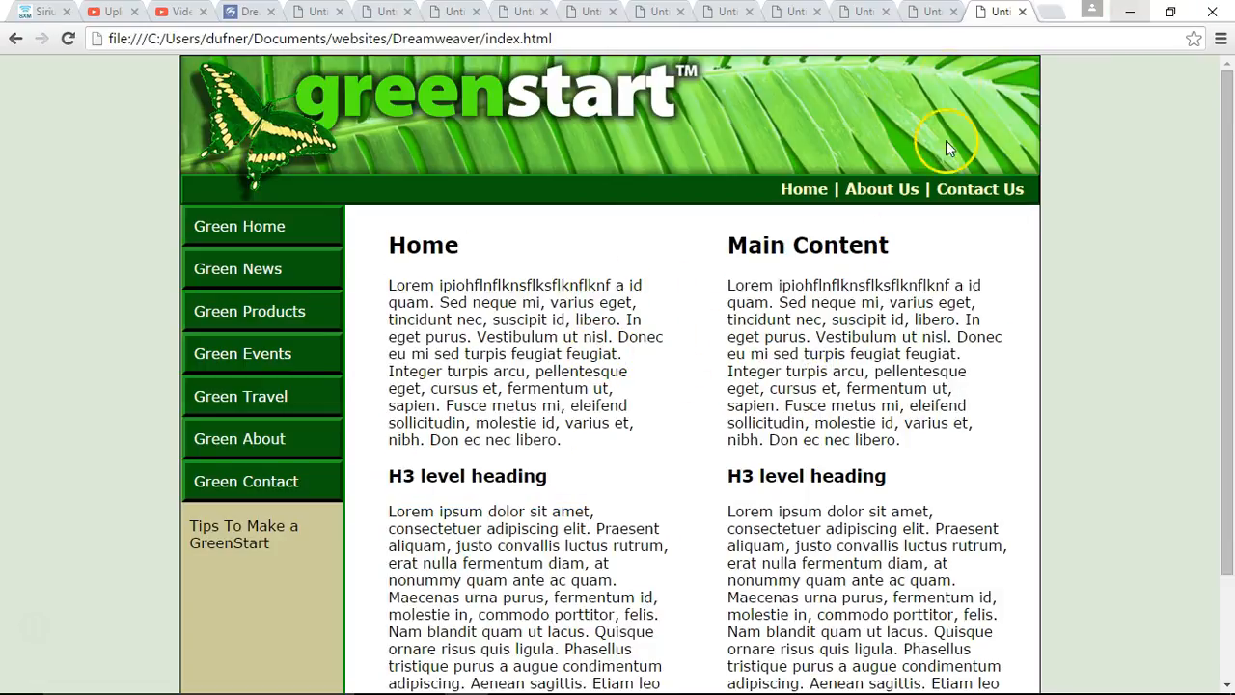
- Close the leftover preview pages of the site in Chrome and return to Dreamweaver
{"action": "left_click", "coordinate": [1020, 12]}
{"action": "left_click", "coordinate": [1021, 12]}
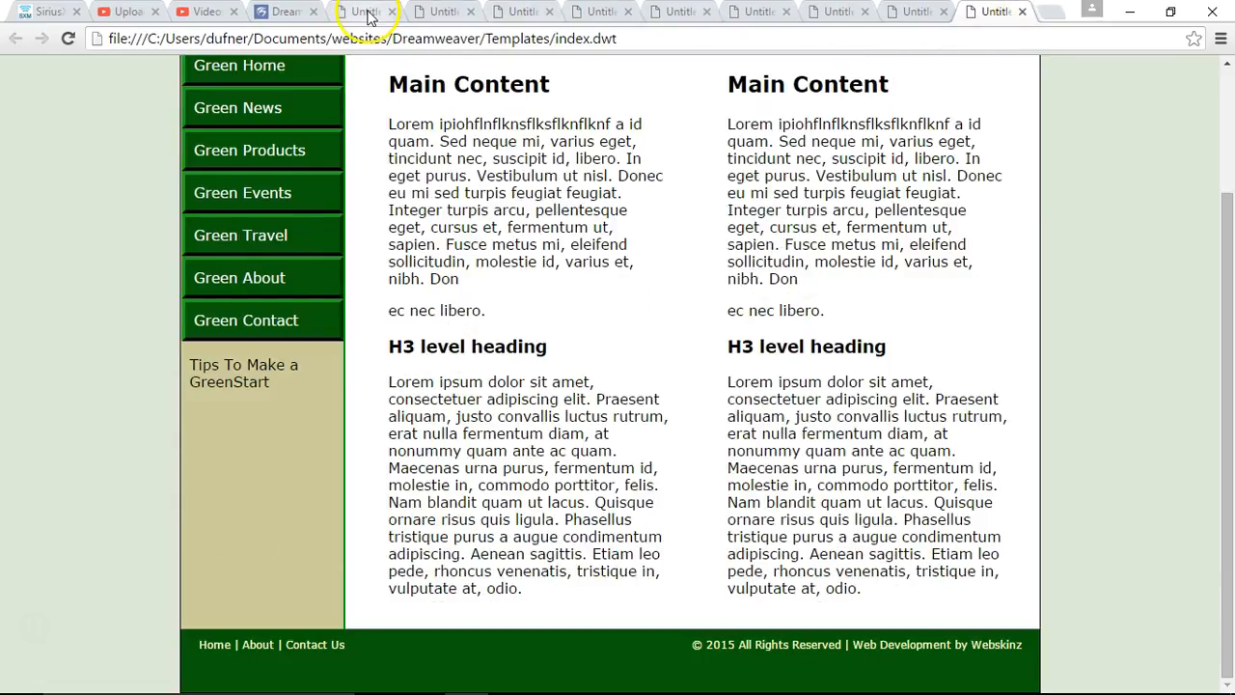
{"action": "left_click", "coordinate": [414, 12]}
{"action": "left_click", "coordinate": [471, 12]}
{"action": "left_click", "coordinate": [471, 12]}
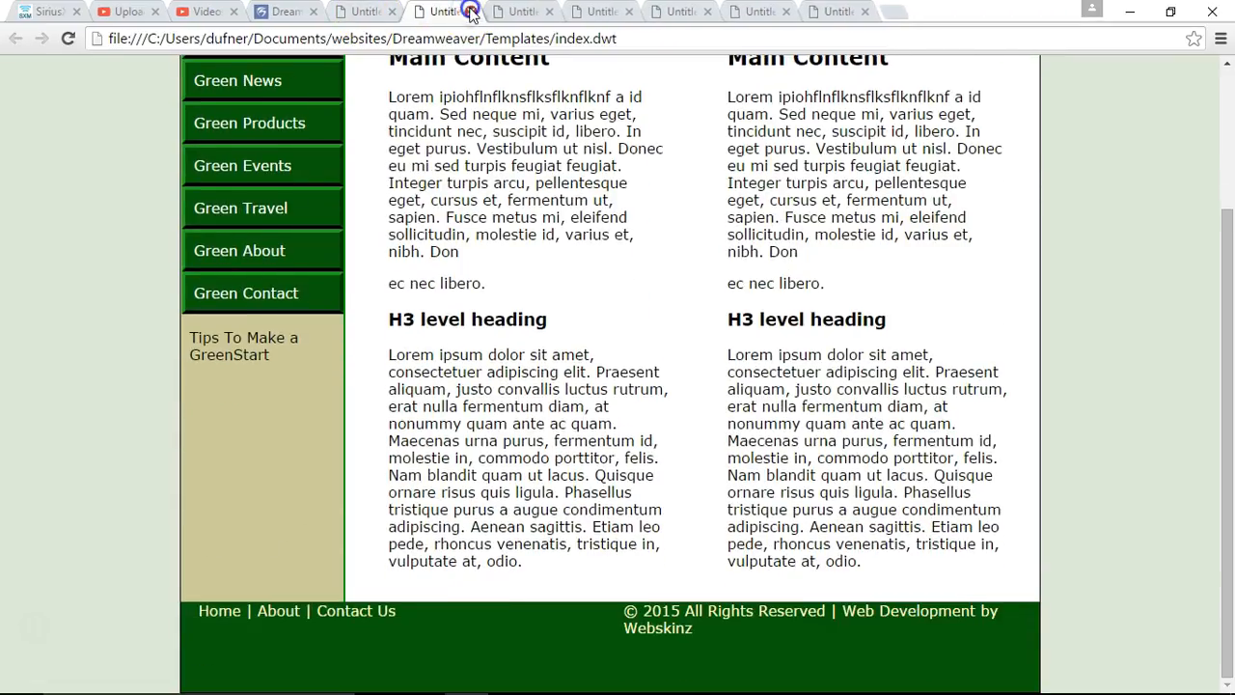
{"action": "left_click", "coordinate": [471, 11]}
{"action": "left_click", "coordinate": [470, 12]}
{"action": "left_click", "coordinate": [471, 11]}
{"action": "left_click", "coordinate": [471, 12]}
{"action": "left_click", "coordinate": [470, 12]}
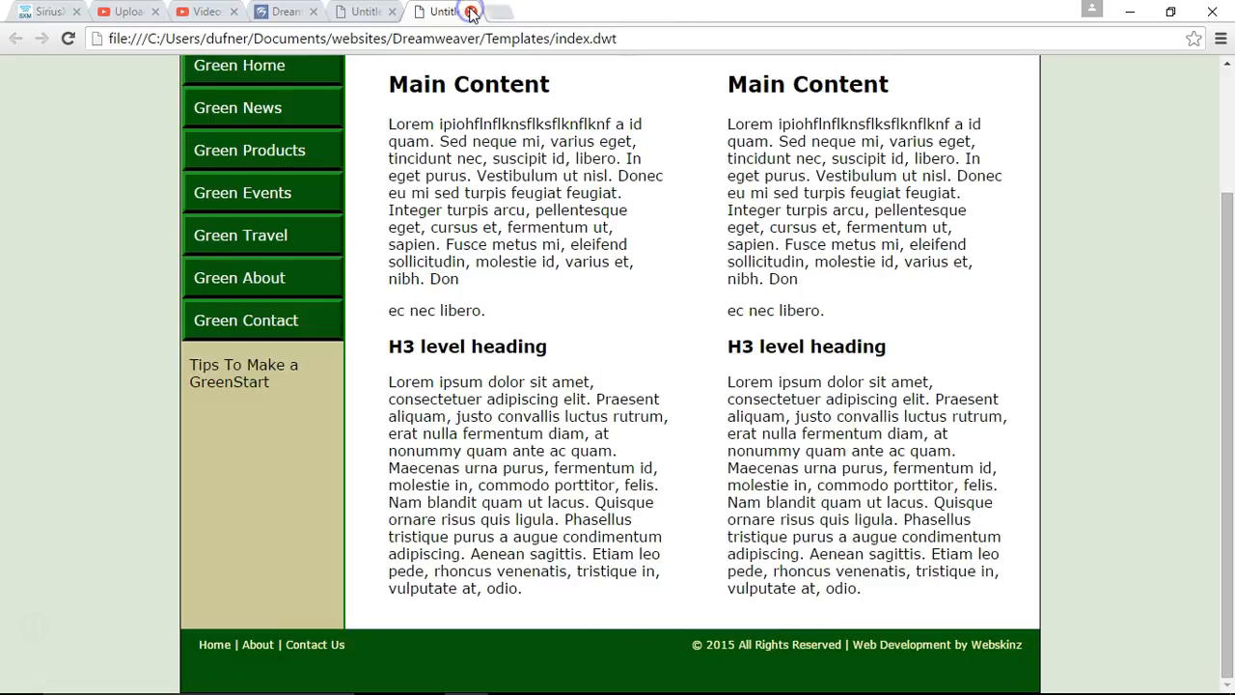
{"action": "left_click", "coordinate": [470, 11]}
{"action": "left_click", "coordinate": [1130, 11]}
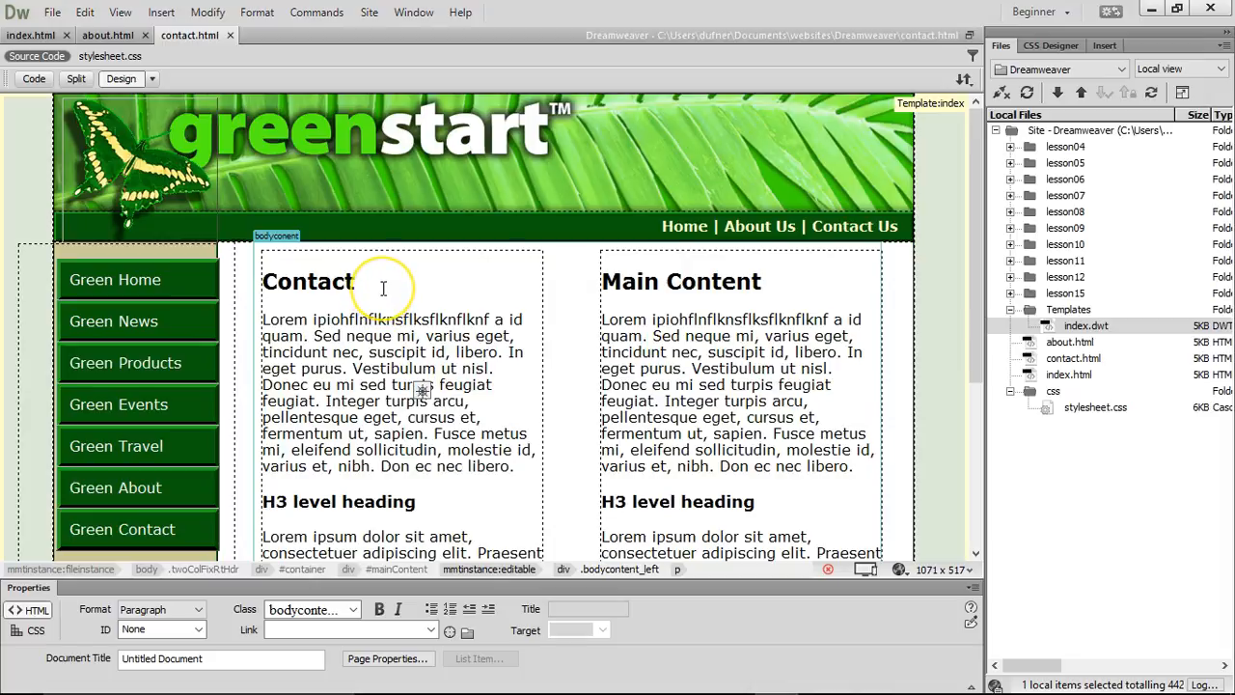
- Undo the heading change in contact.html back to "About", re-enter the heading as "Contact", and save the page
{"action": "double_click", "coordinate": [383, 289]}
{"action": "type", "text": "C"}
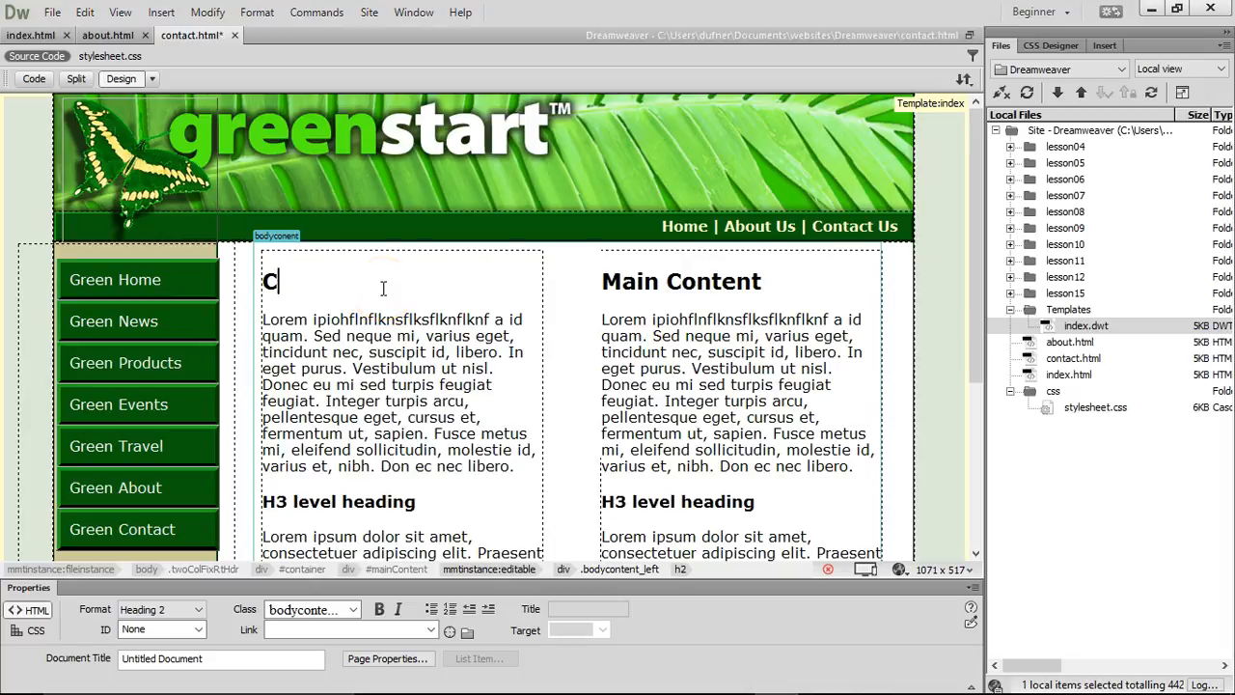
{"action": "key", "text": "ctrl+z"}
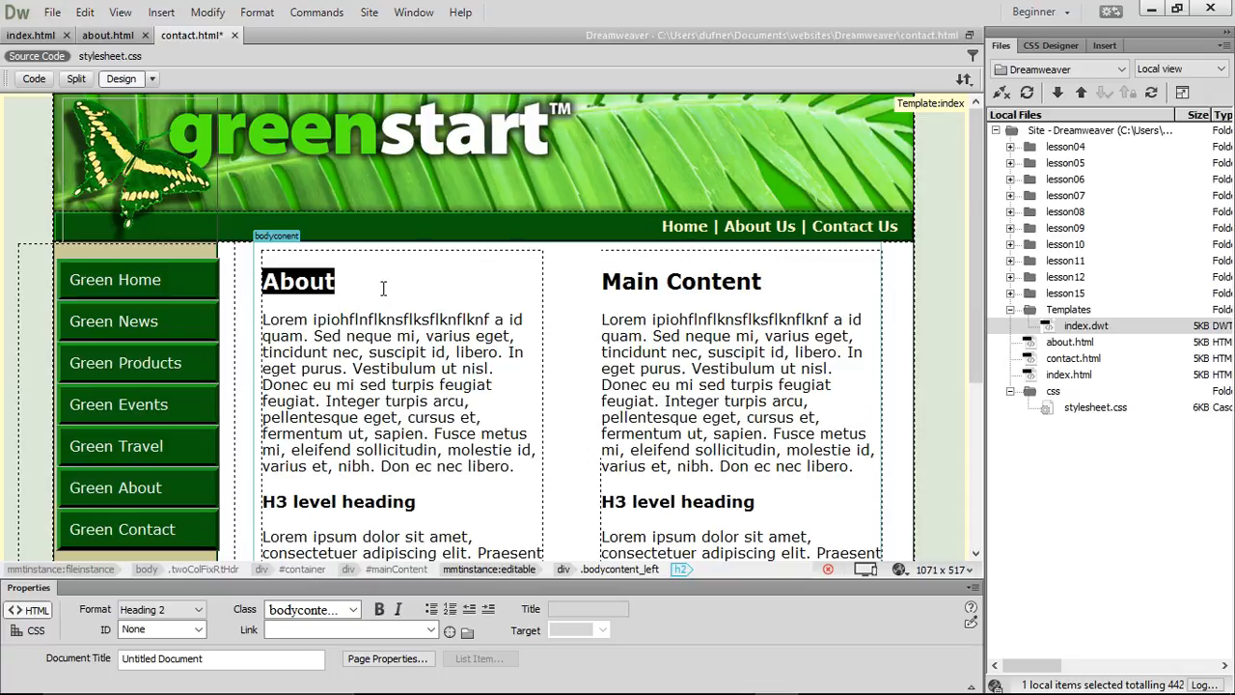
{"action": "left_click", "coordinate": [383, 288]}
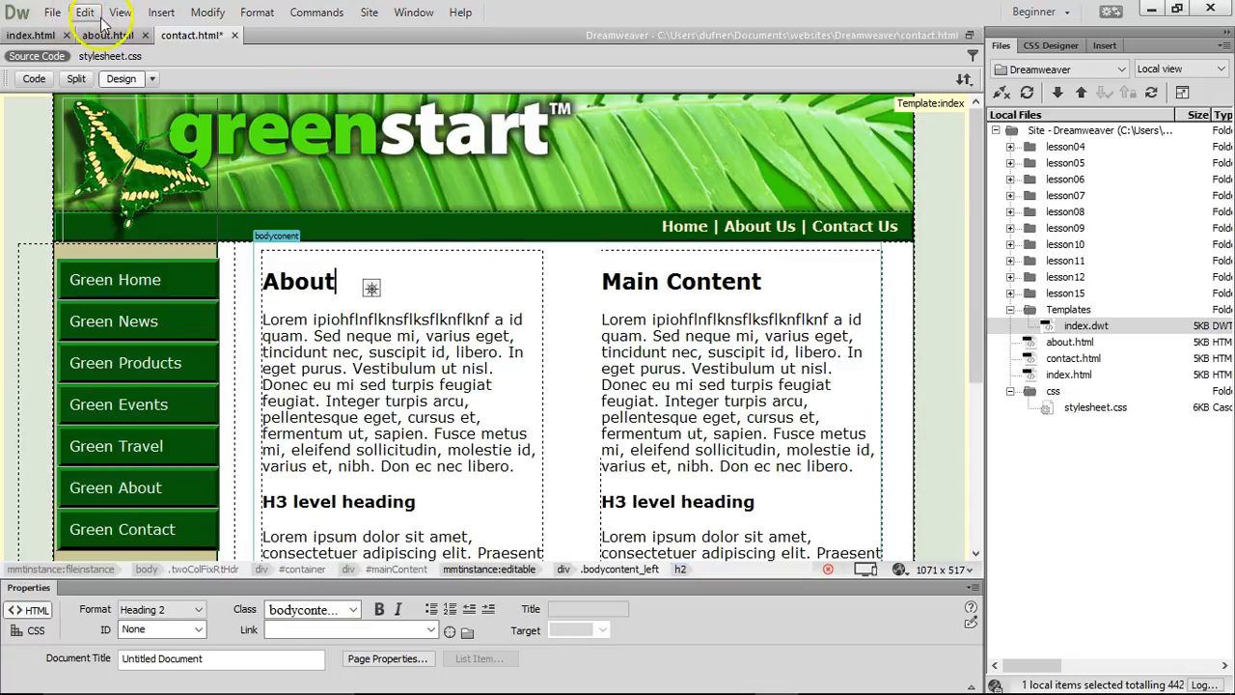
{"action": "double_click", "coordinate": [267, 286]}
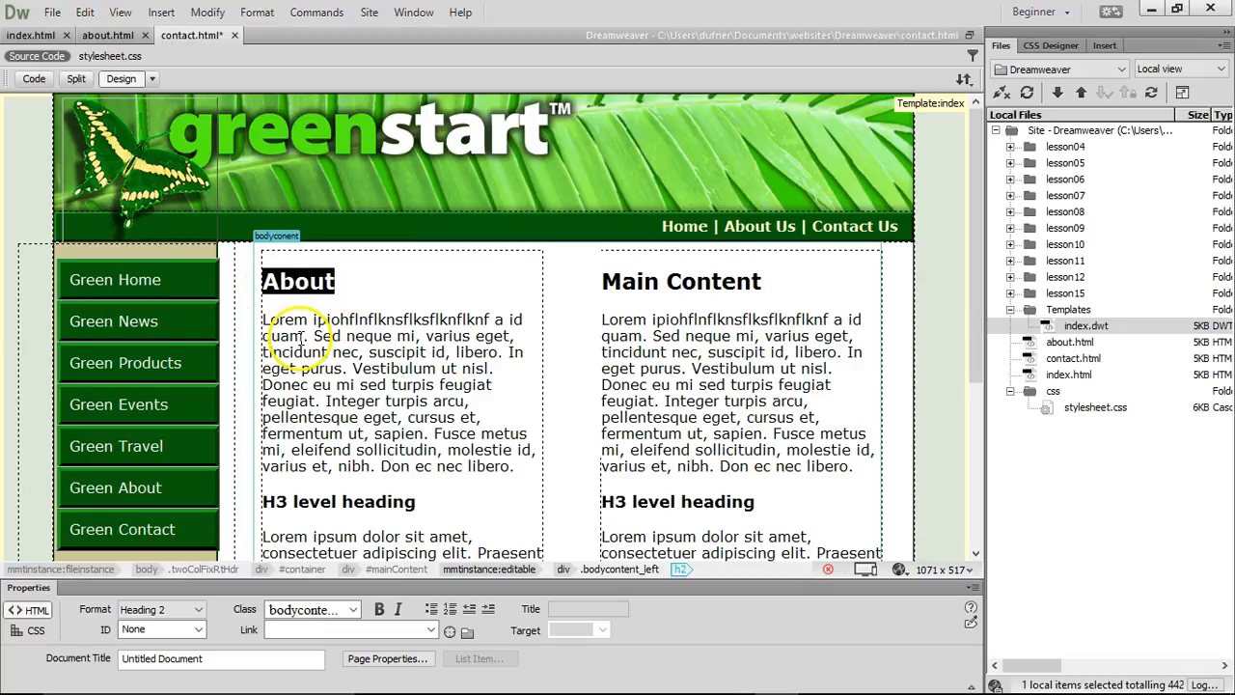
{"action": "type", "text": "Cob"}
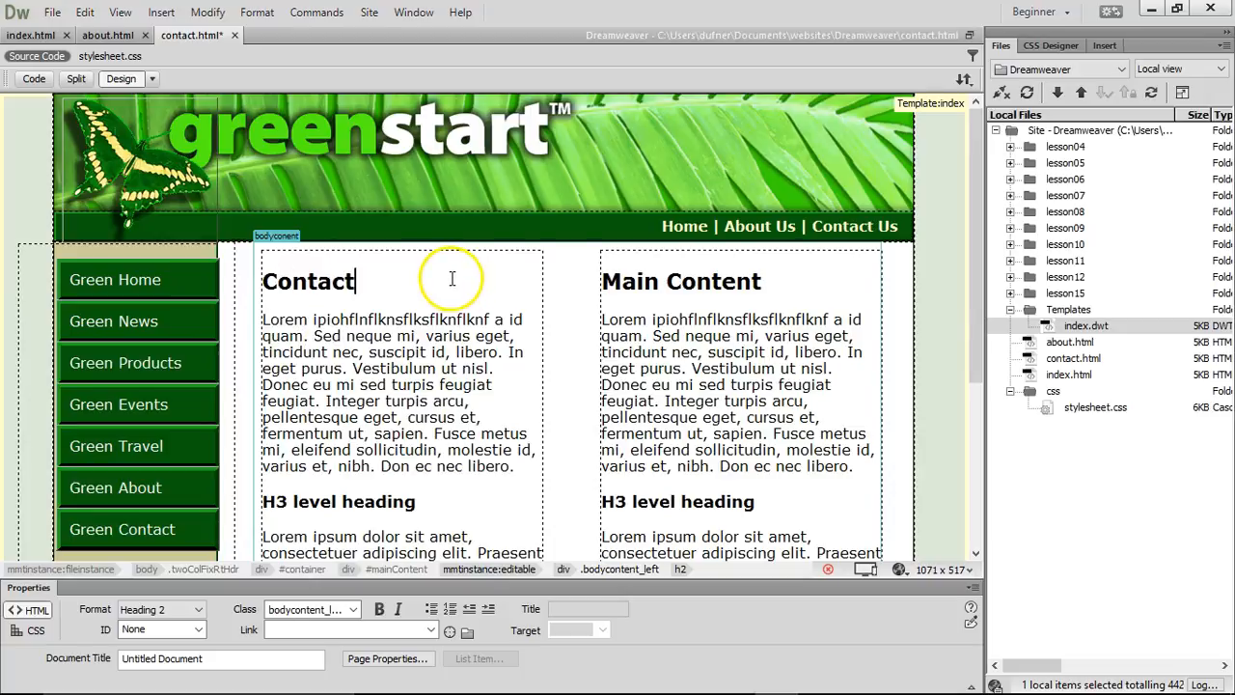
{"action": "left_click", "coordinate": [426, 299]}
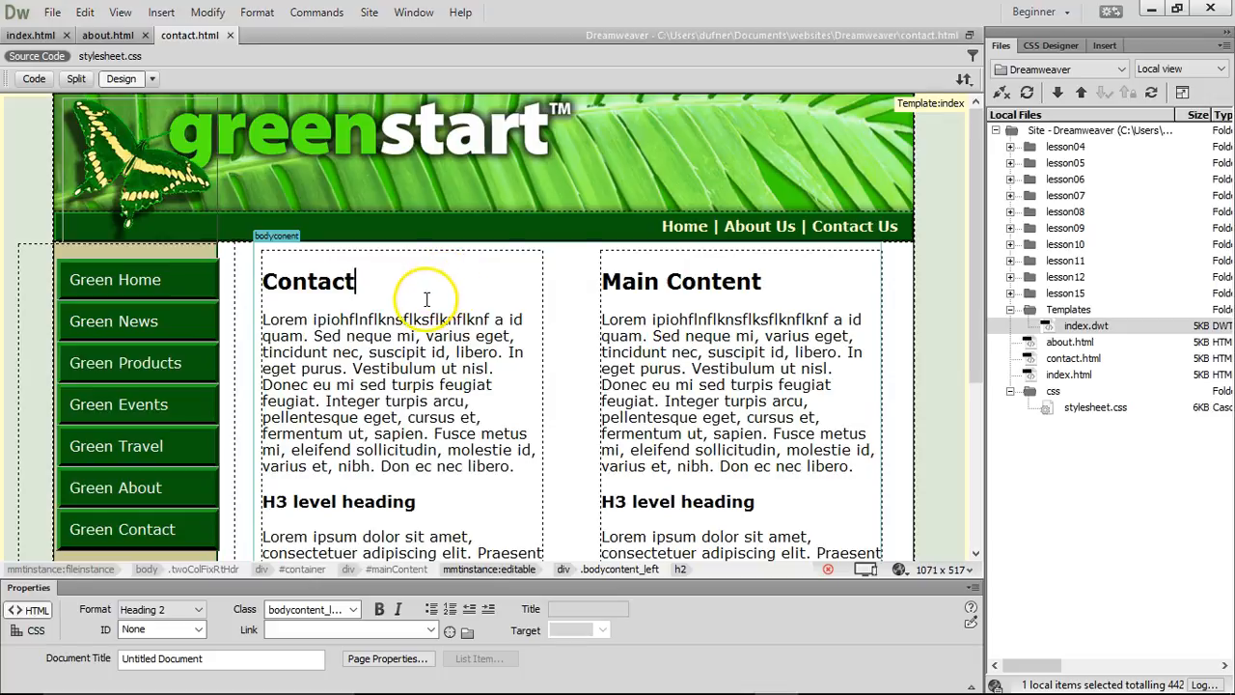
{"action": "left_click_drag", "start_coordinate": [618, 335], "coordinate": [518, 323]}
{"action": "left_click", "coordinate": [441, 321]}
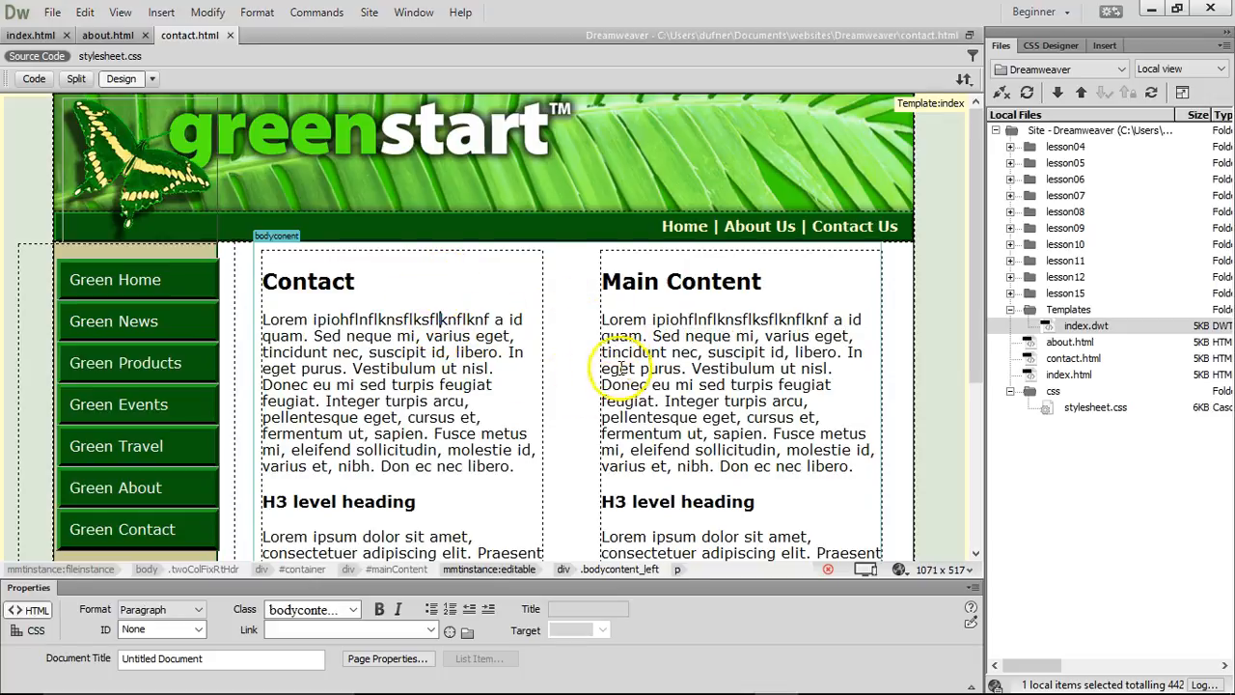
- Close the index.html, about.html and contact.html documents
{"action": "left_click", "coordinate": [67, 35]}
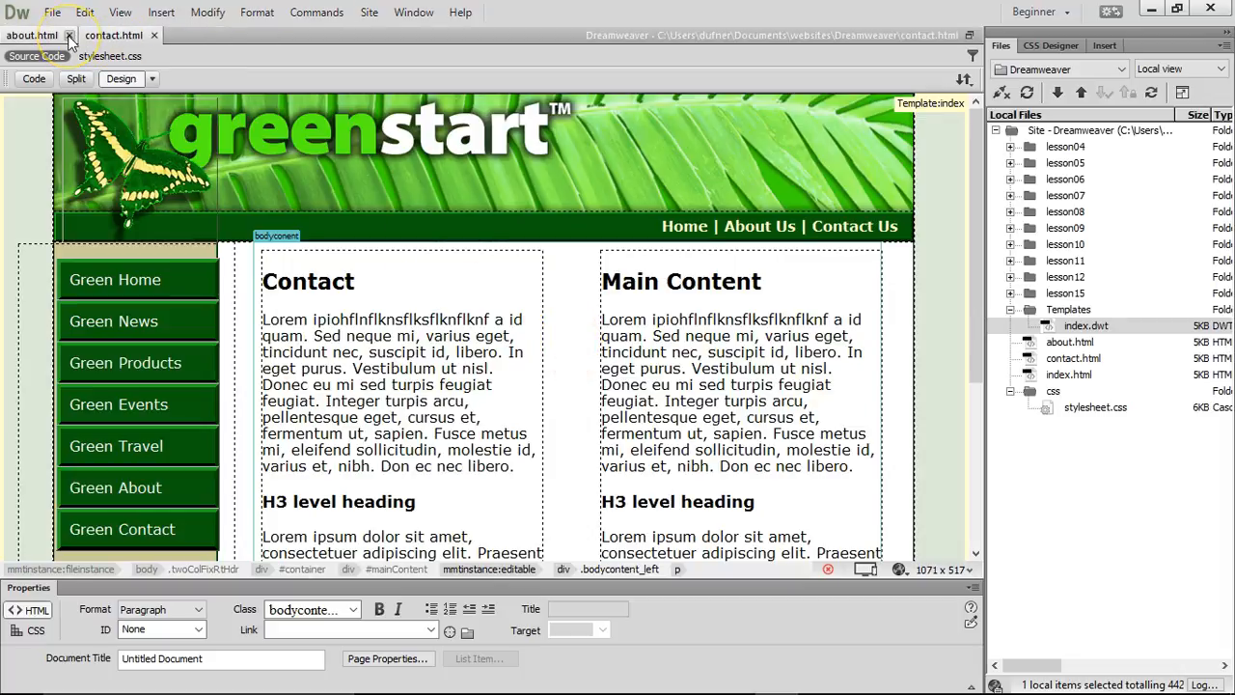
{"action": "left_click", "coordinate": [69, 36]}
{"action": "left_click", "coordinate": [75, 36]}
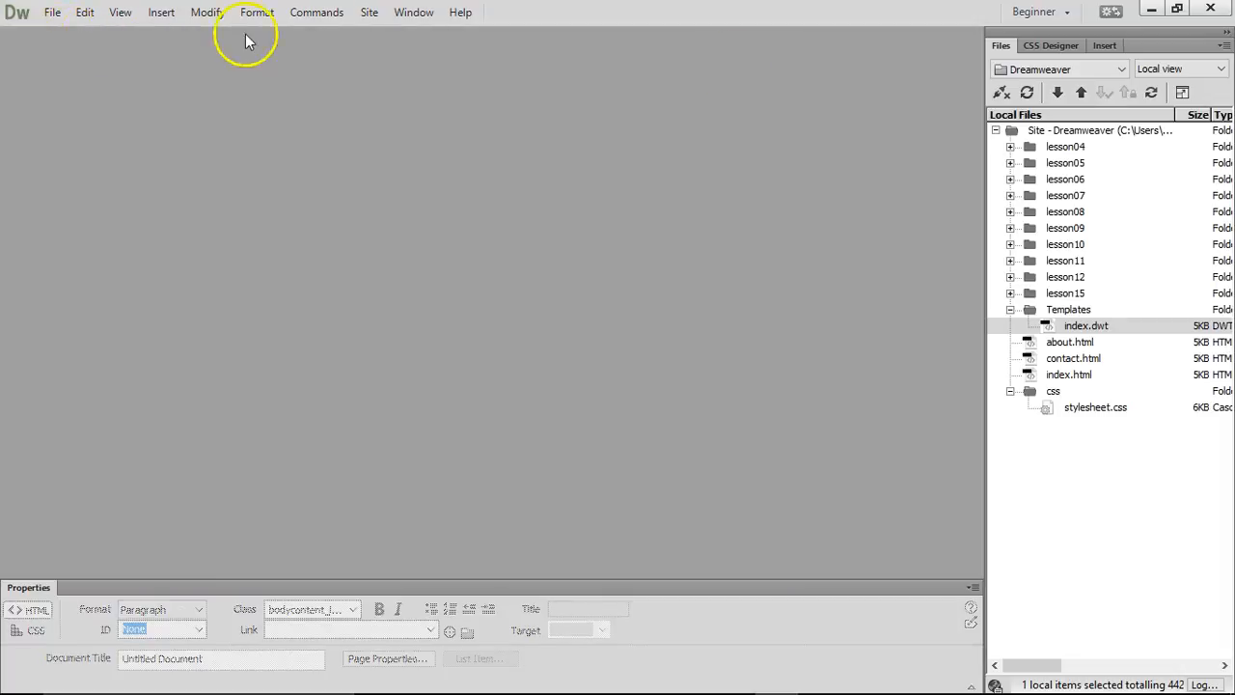
- Show the remote server and local files side by side and connect to the remote server
{"action": "left_click", "coordinate": [1183, 95]}
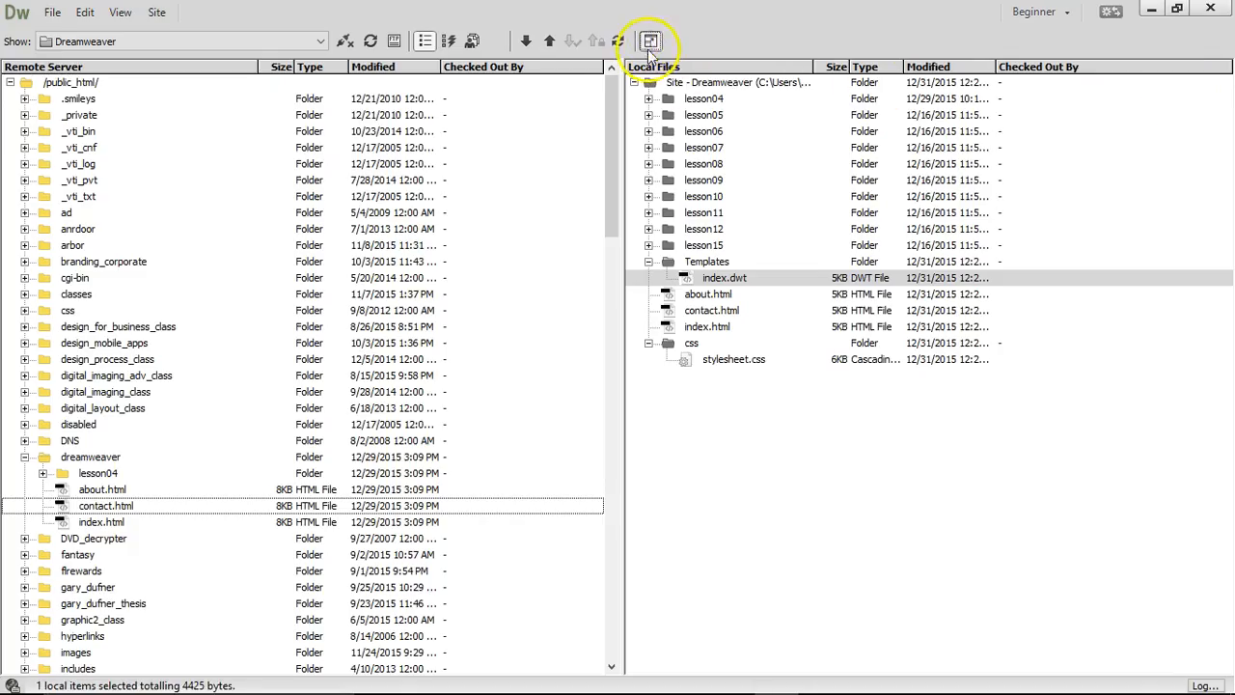
{"action": "left_click", "coordinate": [651, 41]}
{"action": "left_click", "coordinate": [1183, 95]}
{"action": "left_click", "coordinate": [651, 41]}
{"action": "left_click", "coordinate": [1183, 94]}
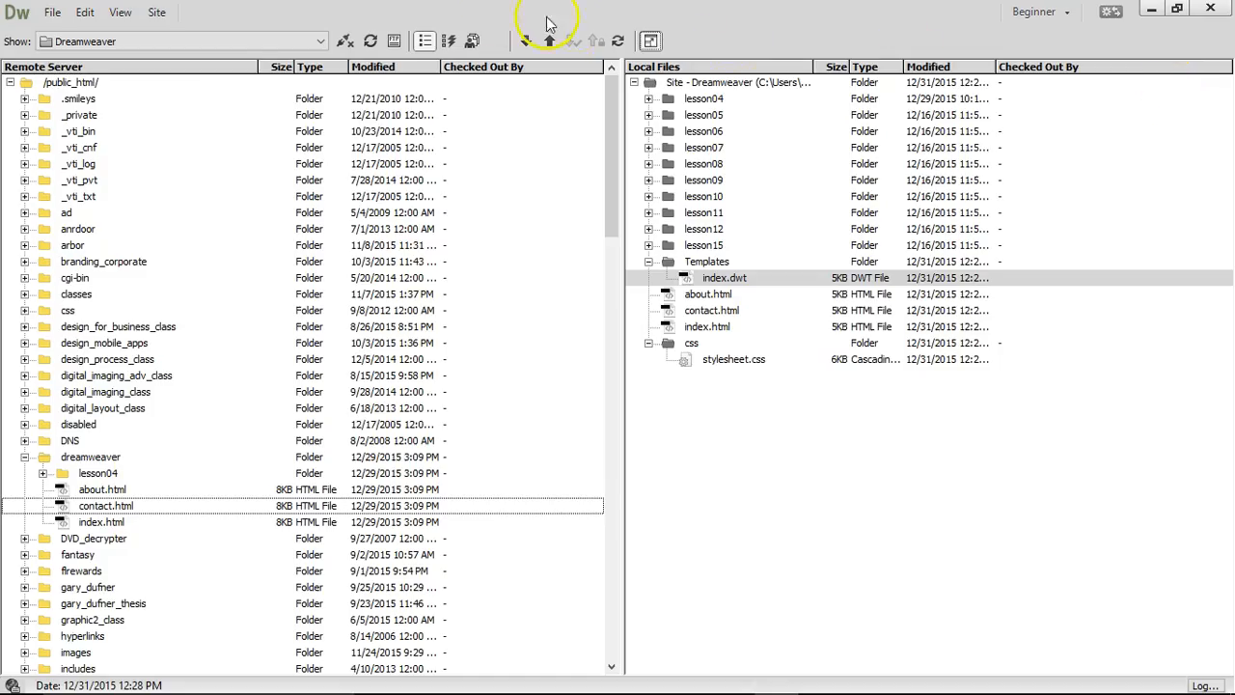
{"action": "left_click", "coordinate": [345, 41]}
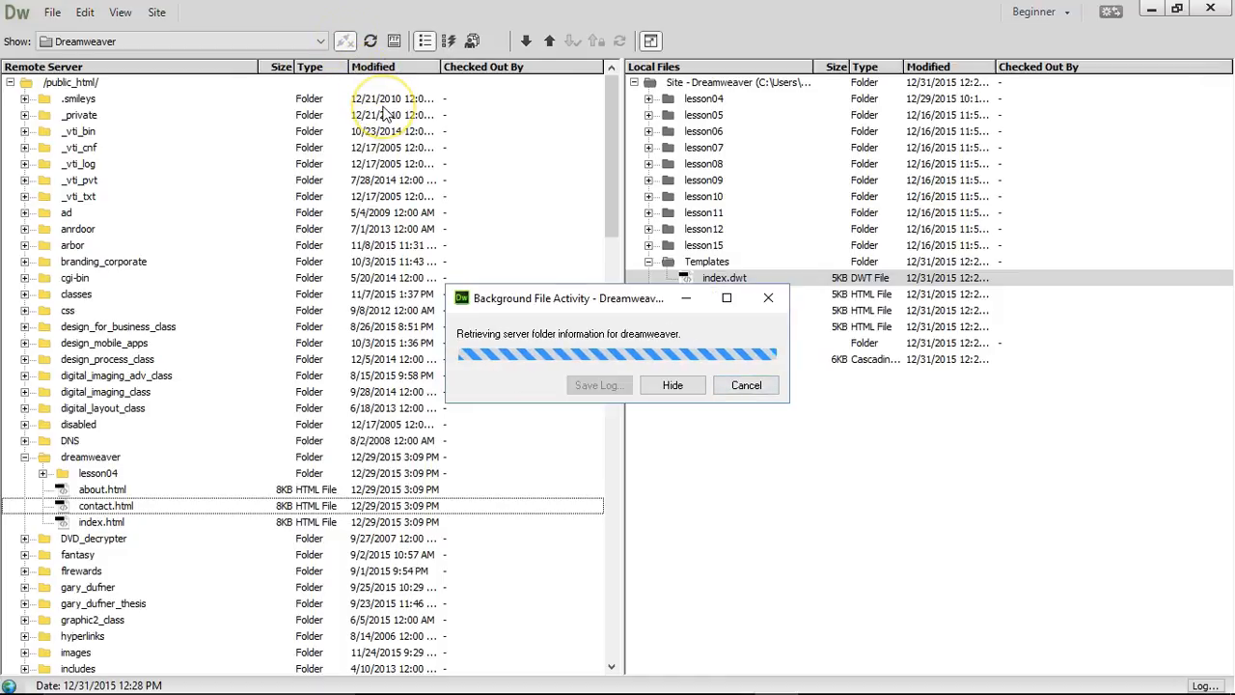
- Upload about.html, contact.html and index.html together with their dependent files to the remote dreamweaver folder
{"action": "left_click", "coordinate": [609, 220]}
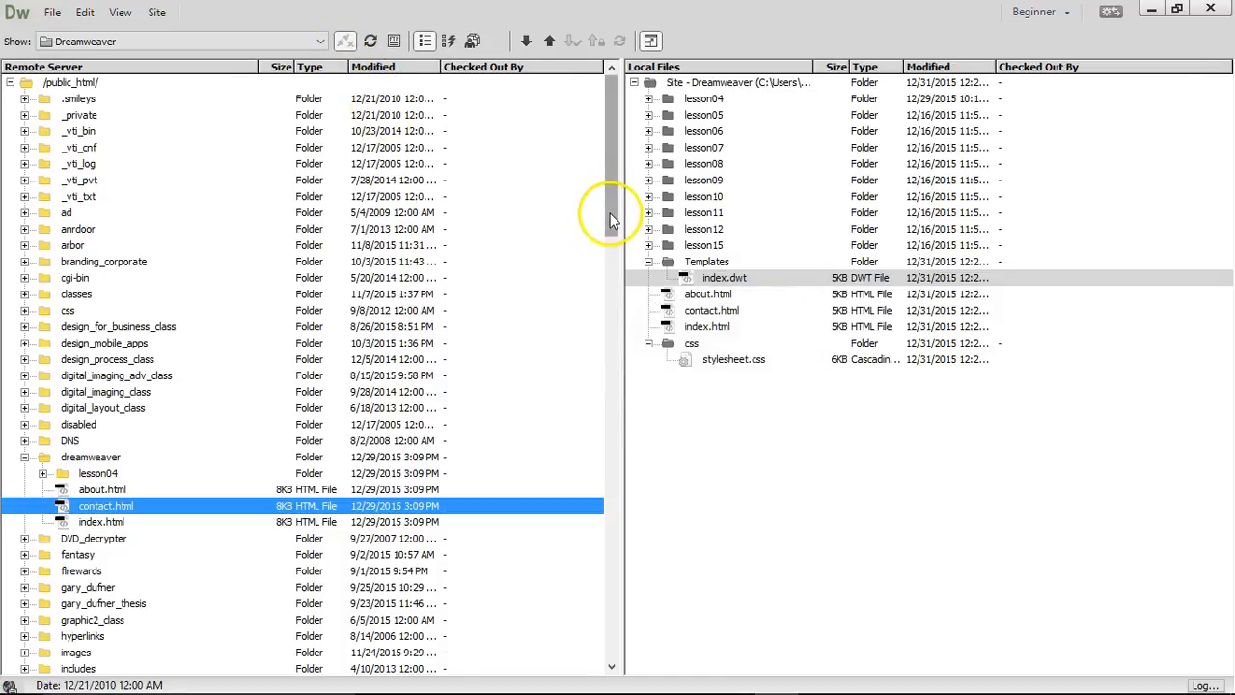
{"action": "left_click", "coordinate": [91, 456]}
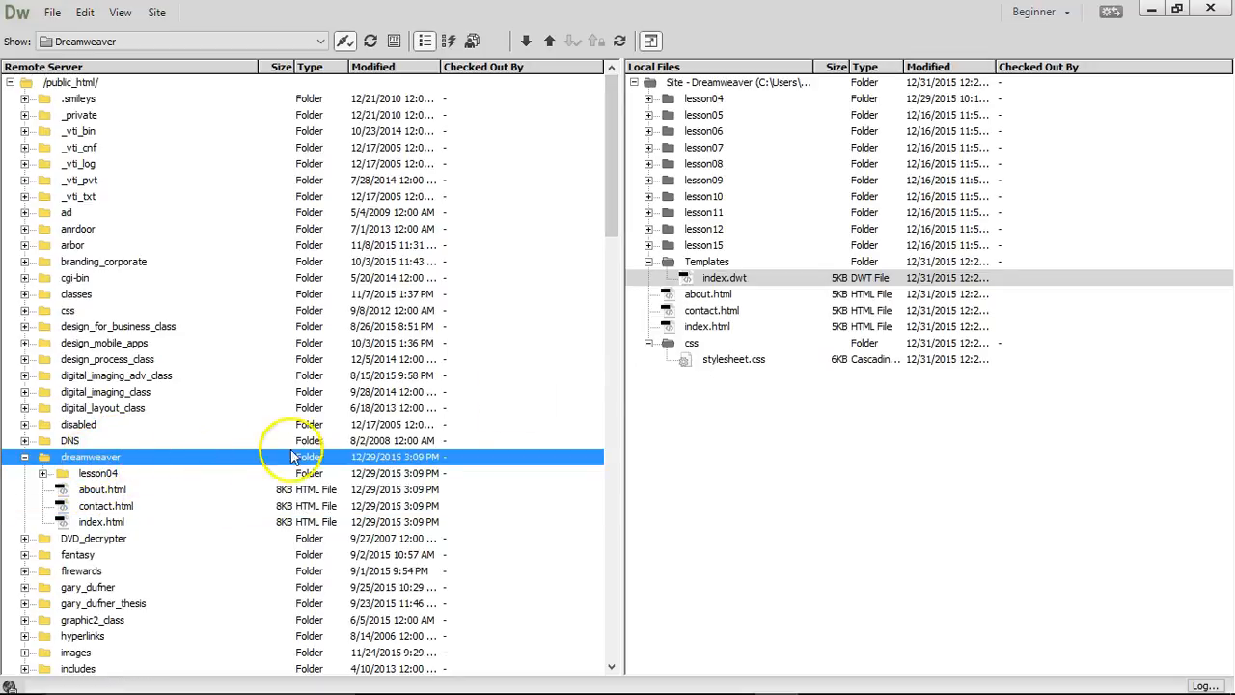
{"action": "left_click", "coordinate": [707, 293]}
{"action": "left_click", "coordinate": [704, 328], "text": "shift"}
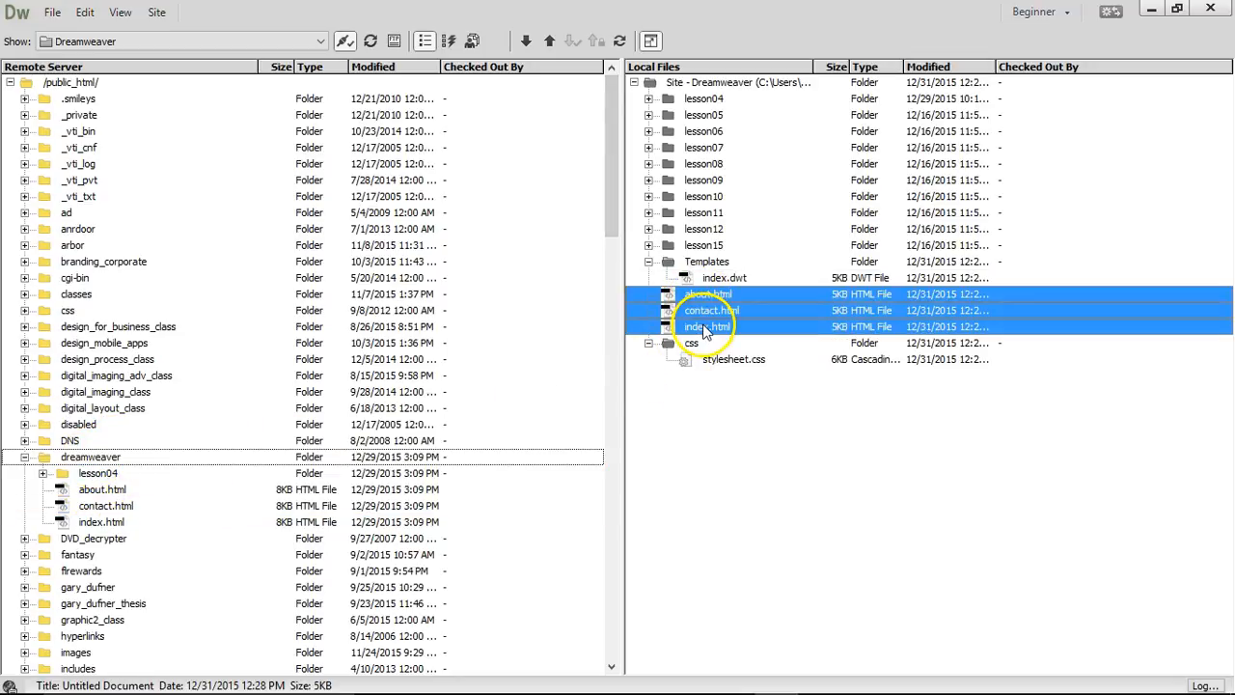
{"action": "left_click_drag", "start_coordinate": [704, 328], "coordinate": [114, 492]}
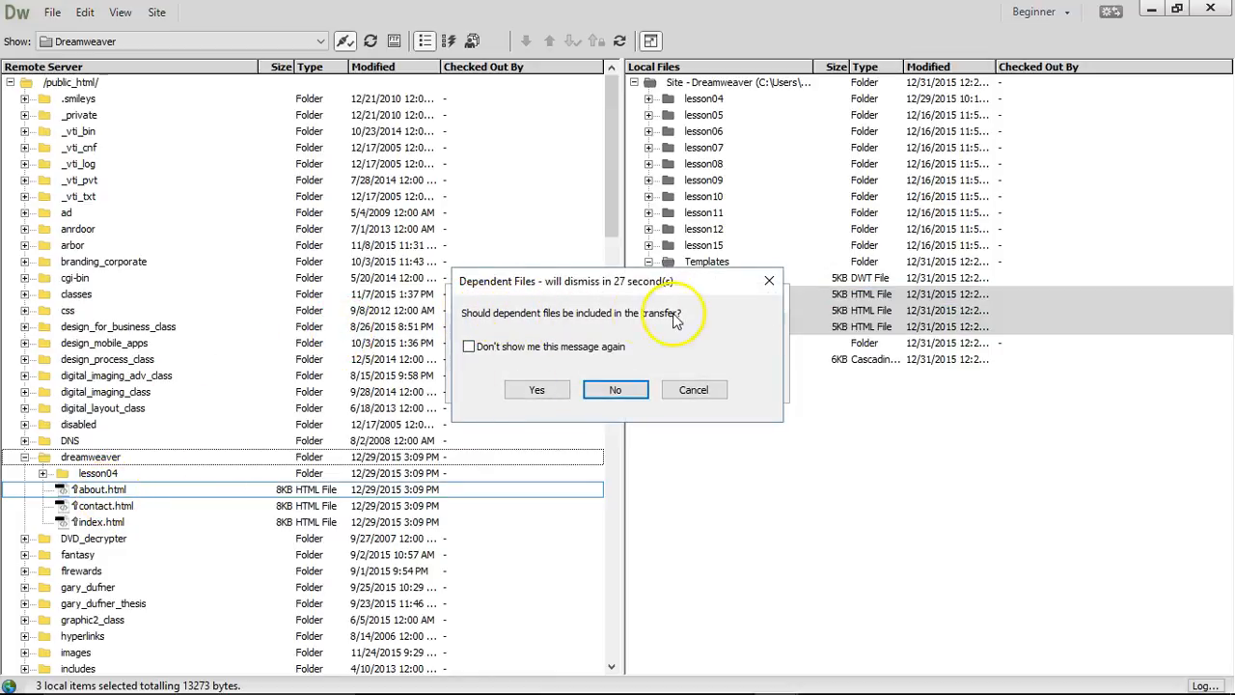
{"action": "left_click", "coordinate": [537, 390]}
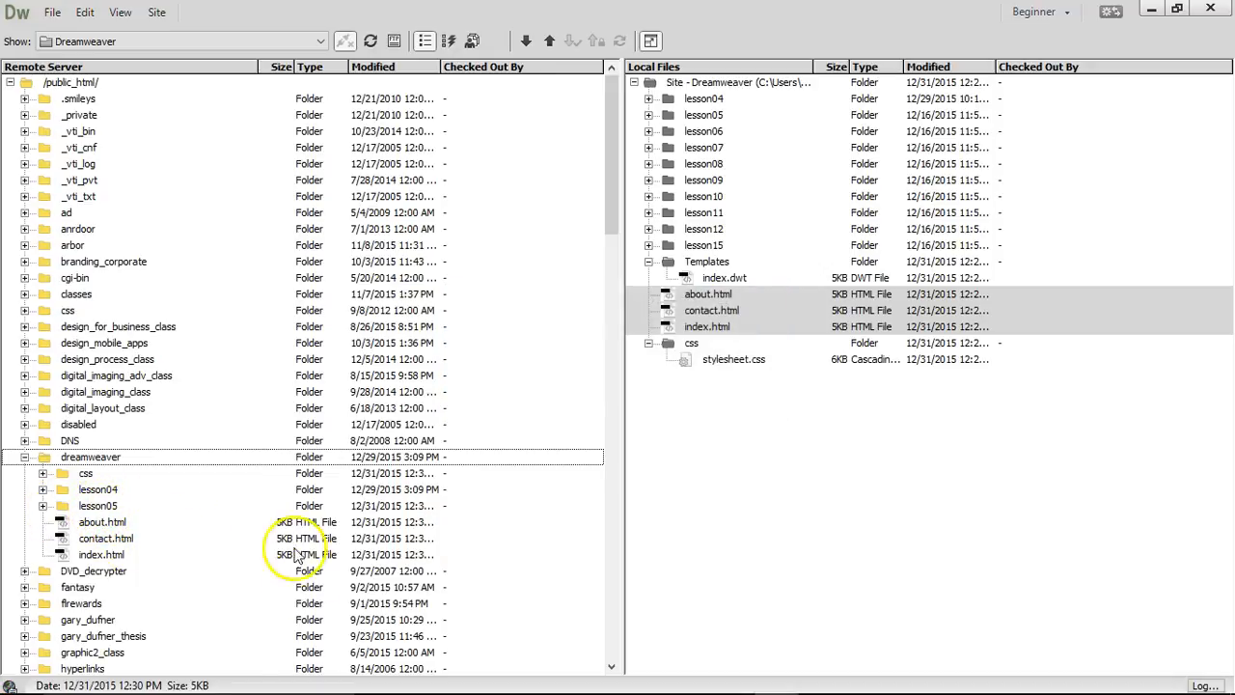
- Switch to Chrome and open webskinz.com/dreamweaver in a new tab
{"action": "left_click", "coordinate": [467, 676]}
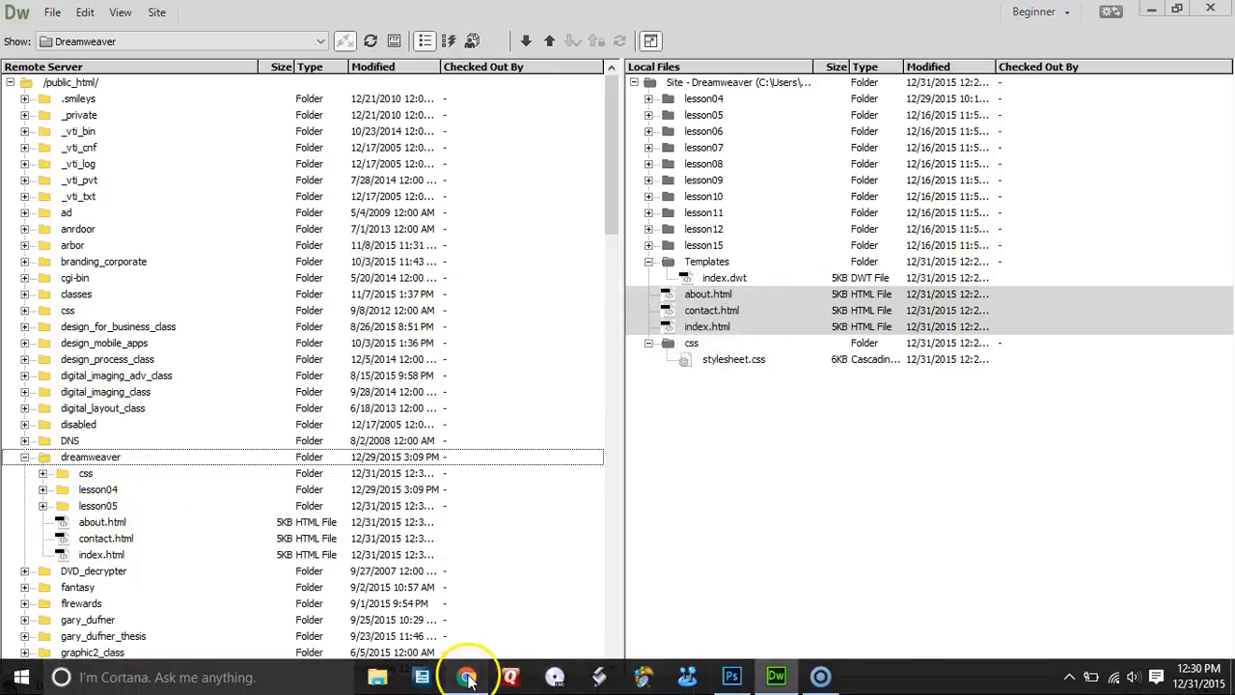
{"action": "left_click", "coordinate": [890, 12]}
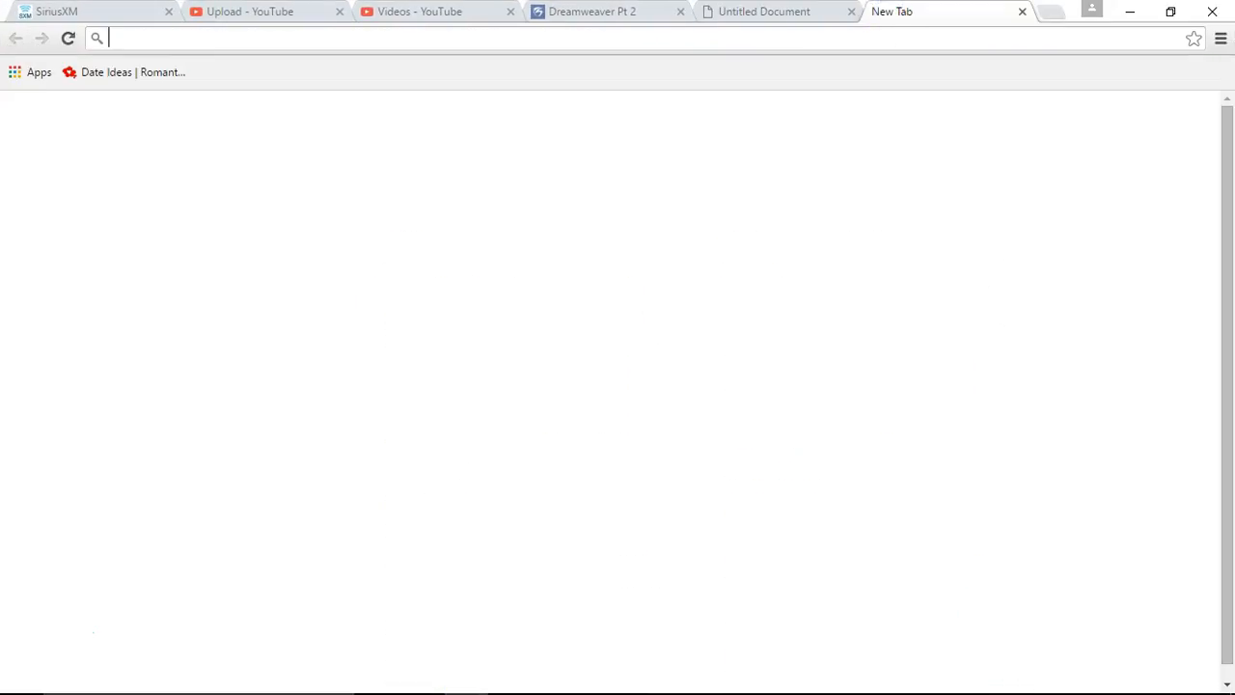
{"action": "type", "text": "webskinz.c"}
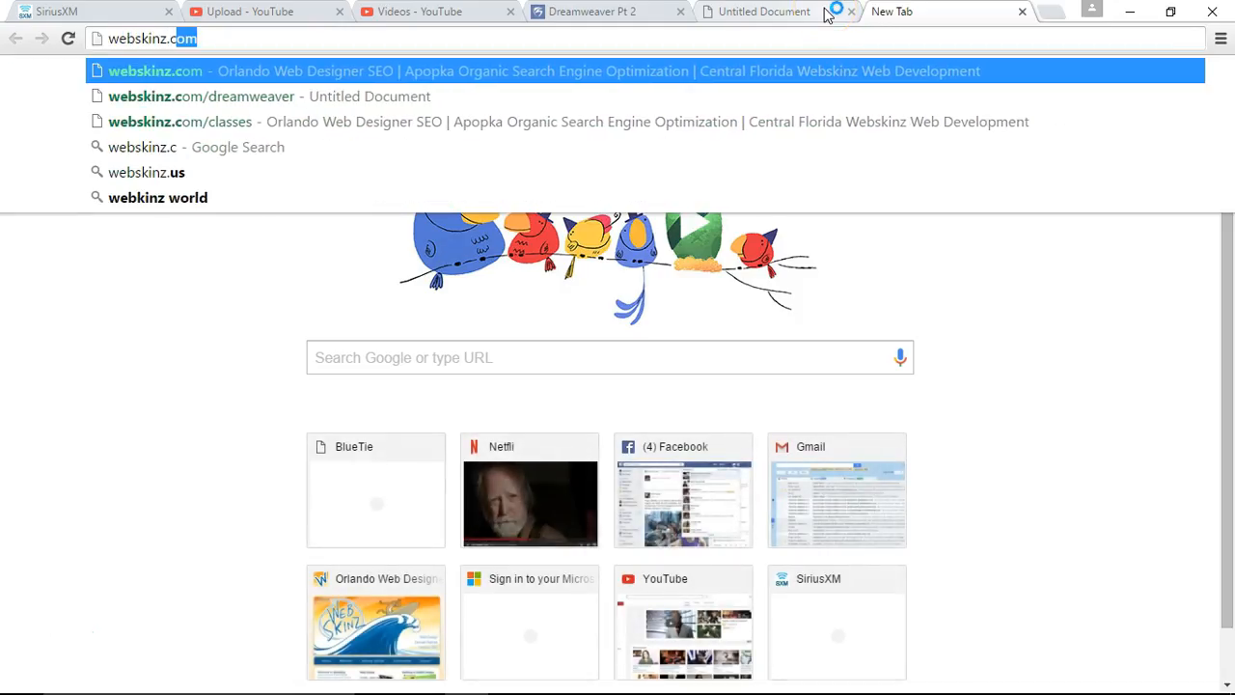
{"action": "type", "text": "om/"}
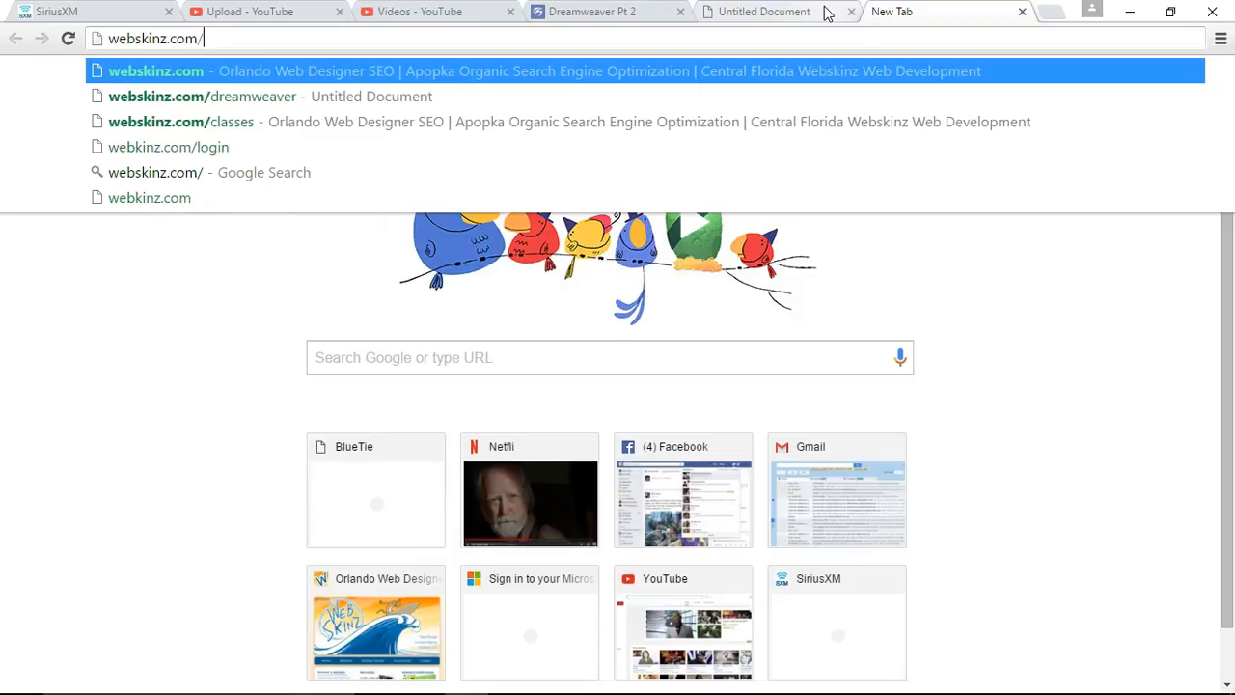
{"action": "type", "text": "dreamweaver"}
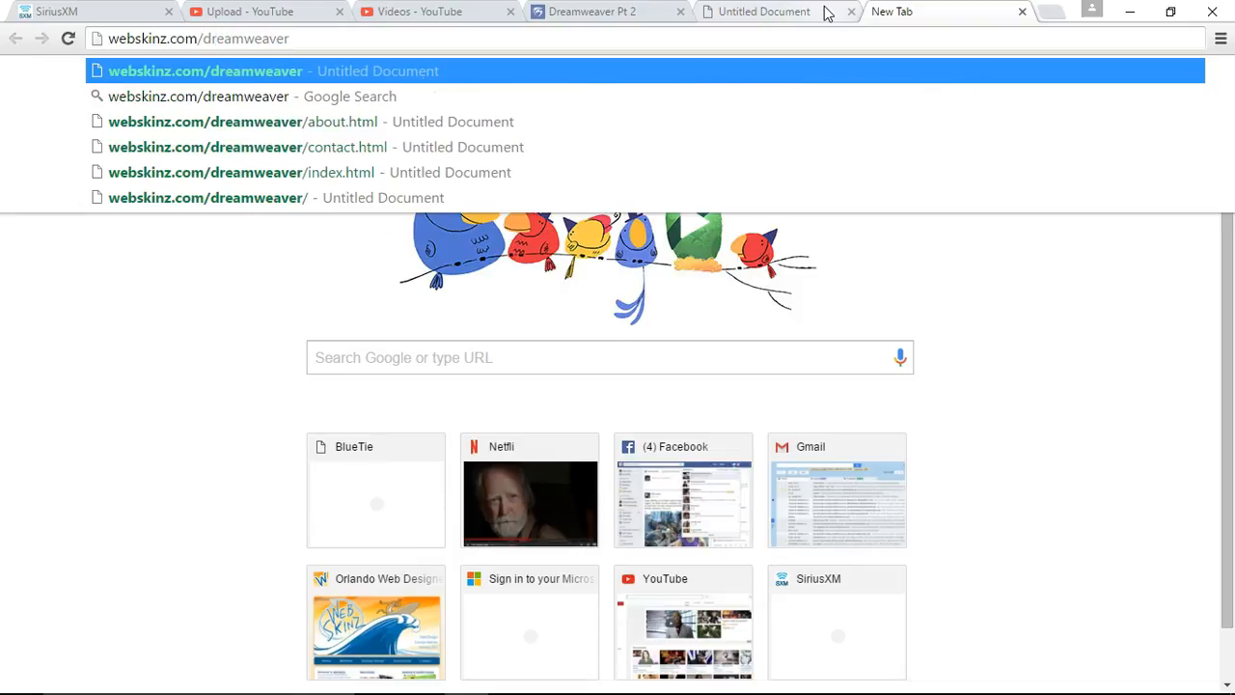
{"action": "key", "text": "Return"}
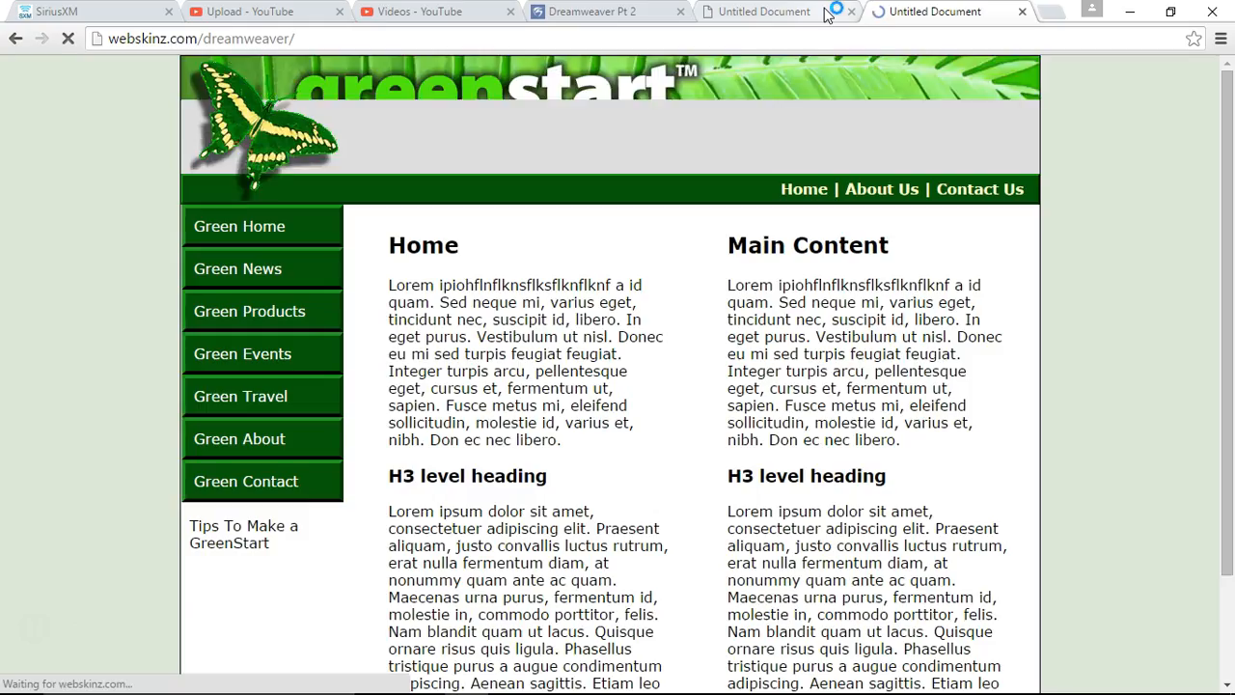
- Check the live home page down to its footer, and follow the site's Green About, Green Contact and Green Home links
{"action": "scroll", "coordinate": [530, 382], "scroll_direction": "down", "scroll_amount": 3}
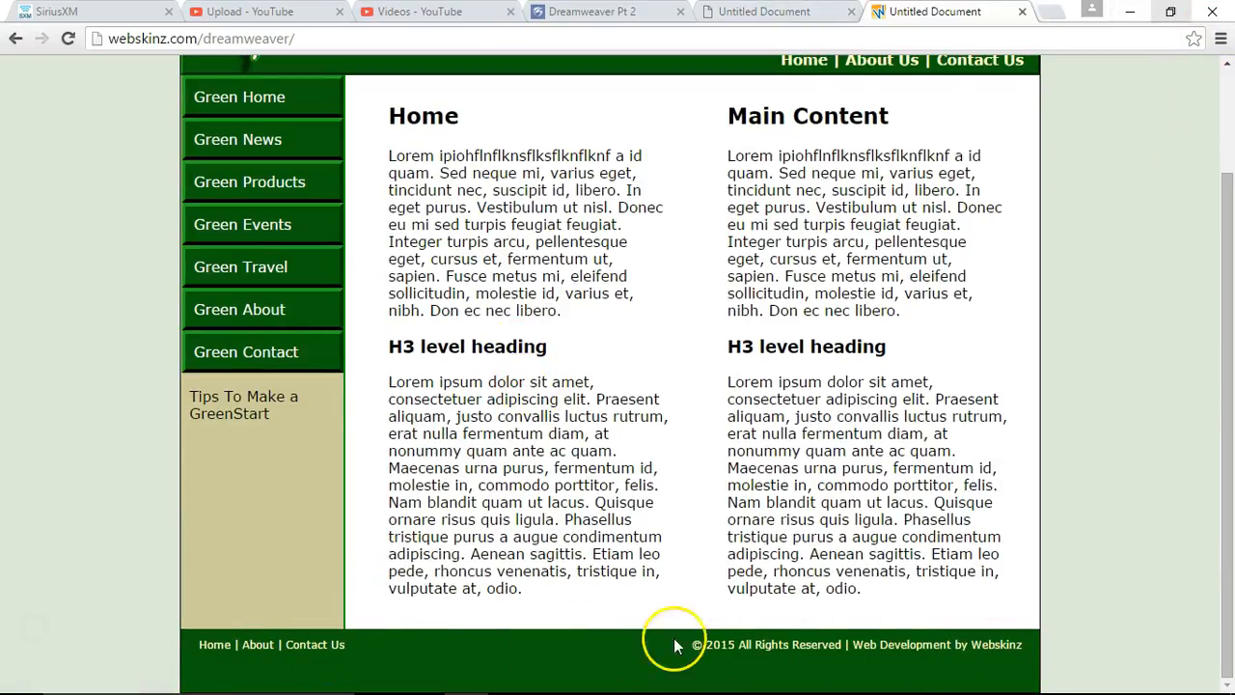
{"action": "scroll", "coordinate": [736, 466], "scroll_direction": "up", "scroll_amount": 3}
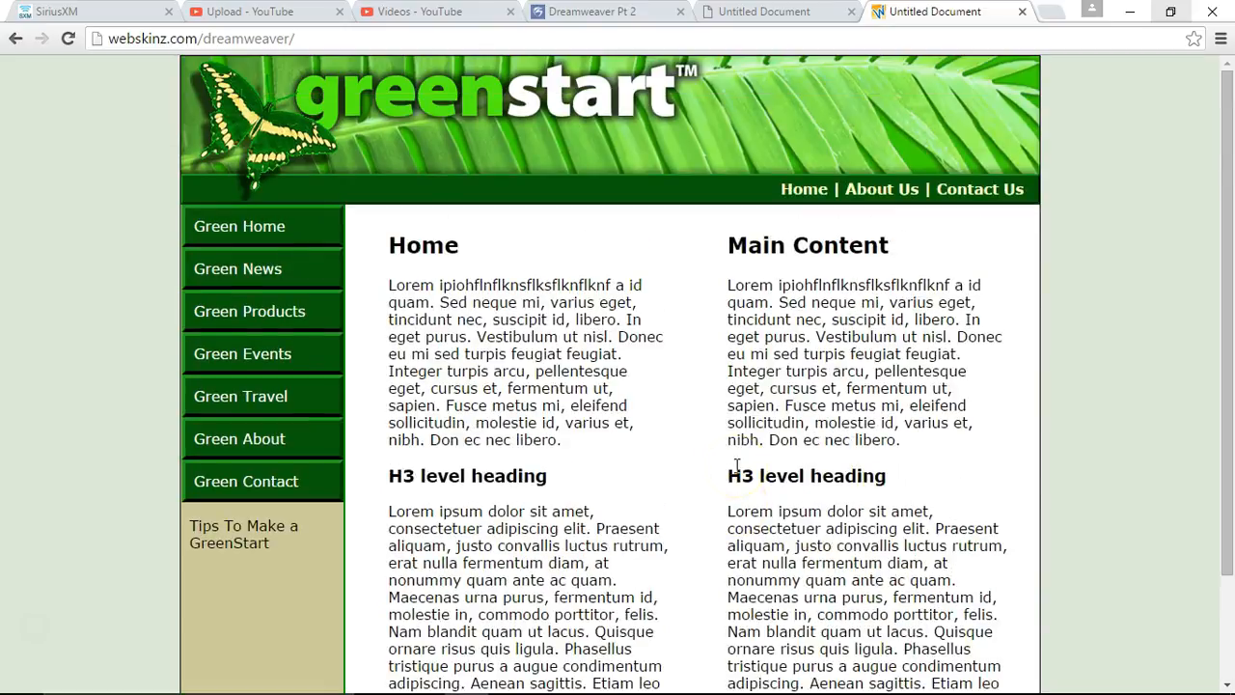
{"action": "left_click", "coordinate": [256, 440]}
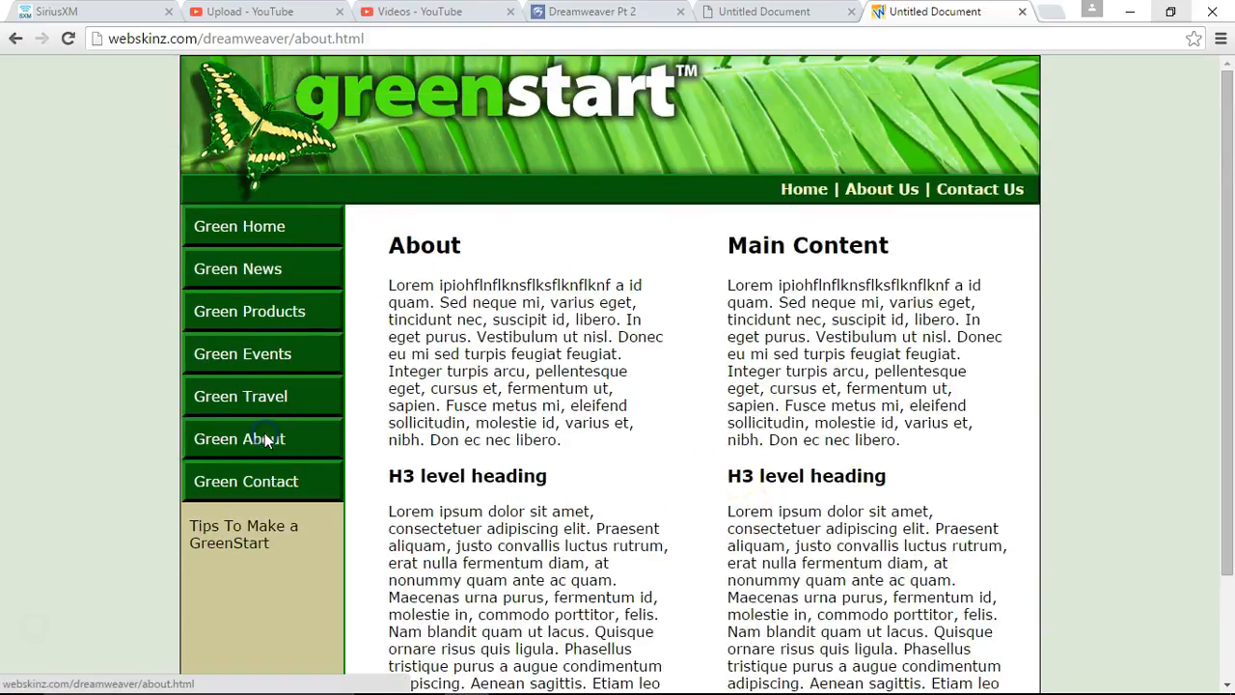
{"action": "left_click", "coordinate": [285, 482]}
{"action": "left_click", "coordinate": [292, 229]}
{"action": "scroll", "coordinate": [829, 275], "scroll_direction": "down", "scroll_amount": 3}
{"action": "scroll", "coordinate": [864, 284], "scroll_direction": "up", "scroll_amount": 3}
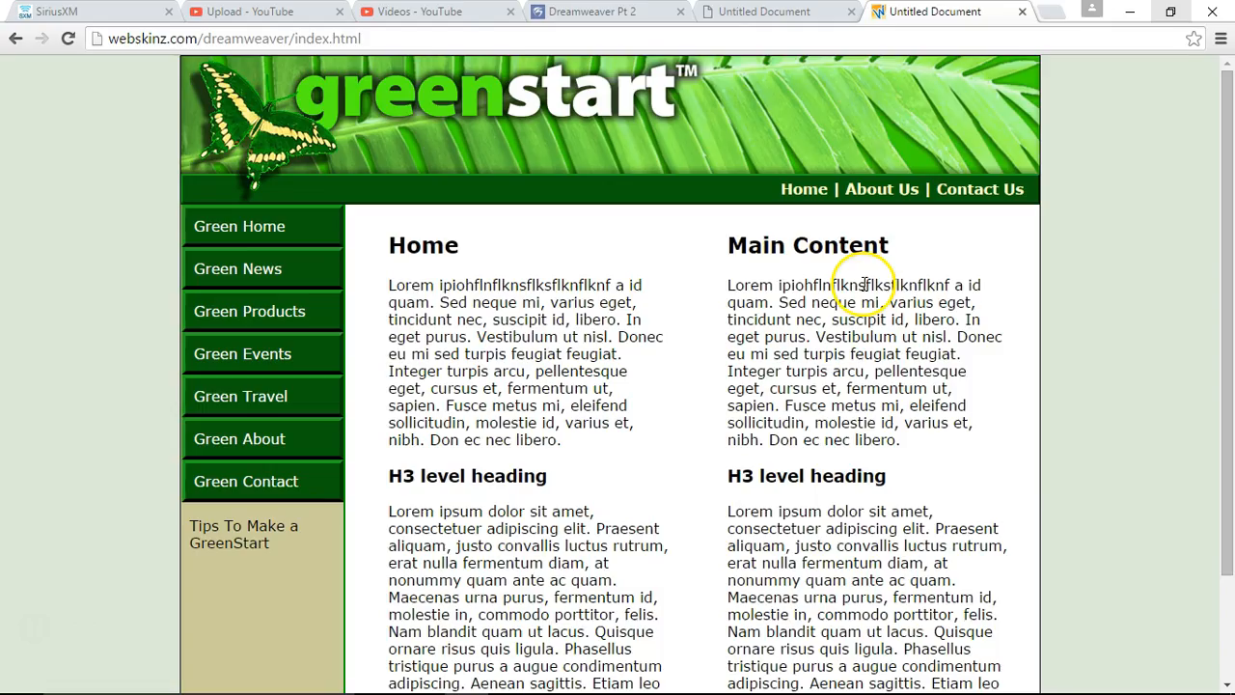